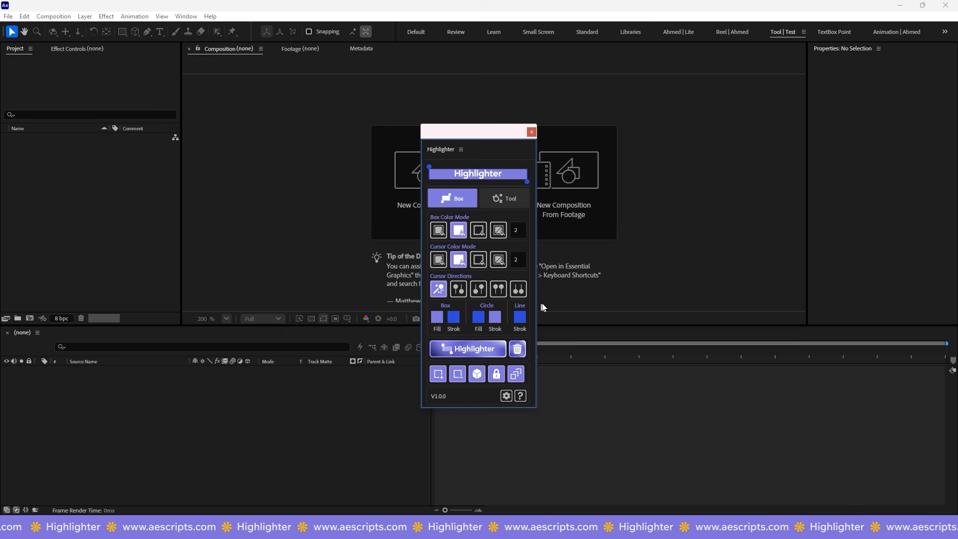
Step: Review the Highlighter panel's Box and Tool pages, trying the fourth color mode for both the box and the cursor
{"action": "left_click", "coordinate": [492, 200]}
{"action": "left_click", "coordinate": [464, 199]}
{"action": "left_click", "coordinate": [501, 202]}
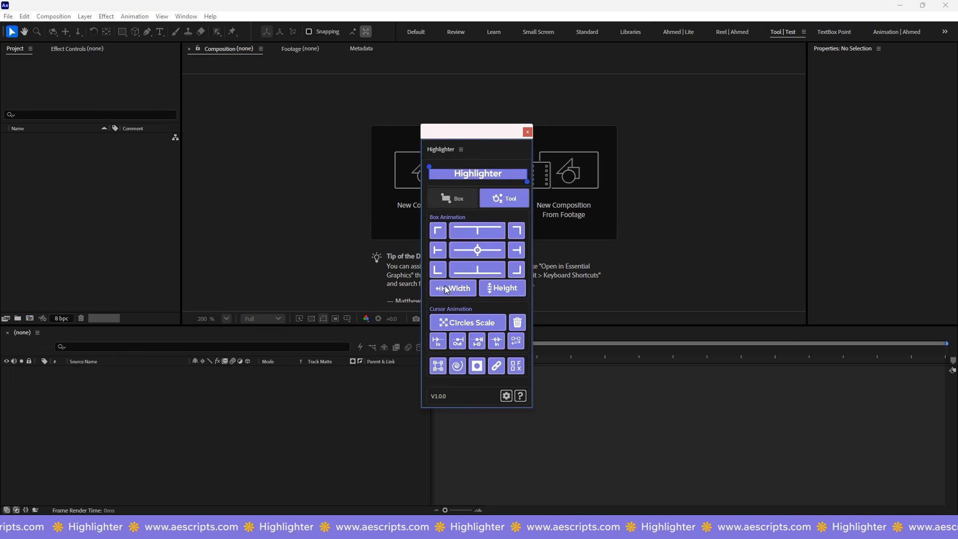
{"action": "left_click", "coordinate": [457, 202]}
{"action": "left_click", "coordinate": [498, 230]}
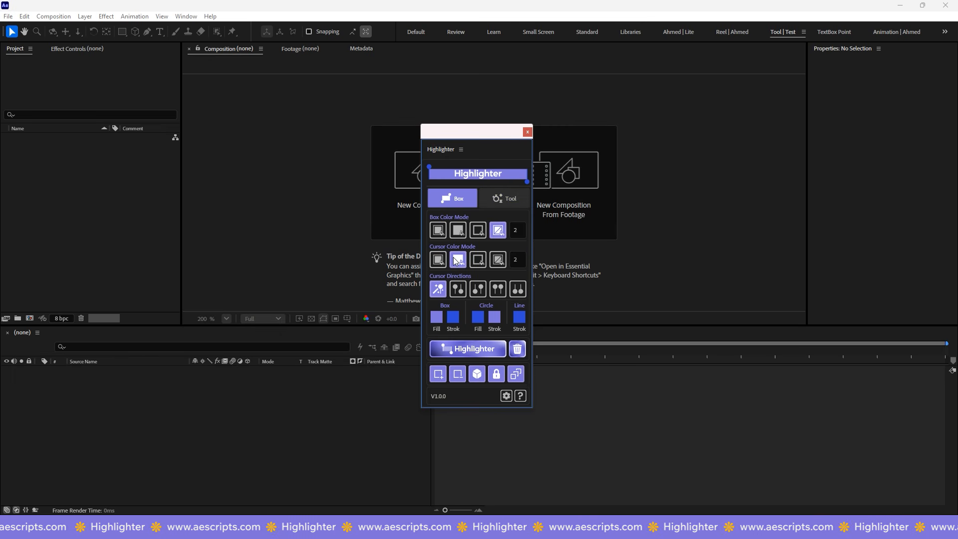
{"action": "left_click", "coordinate": [498, 259]}
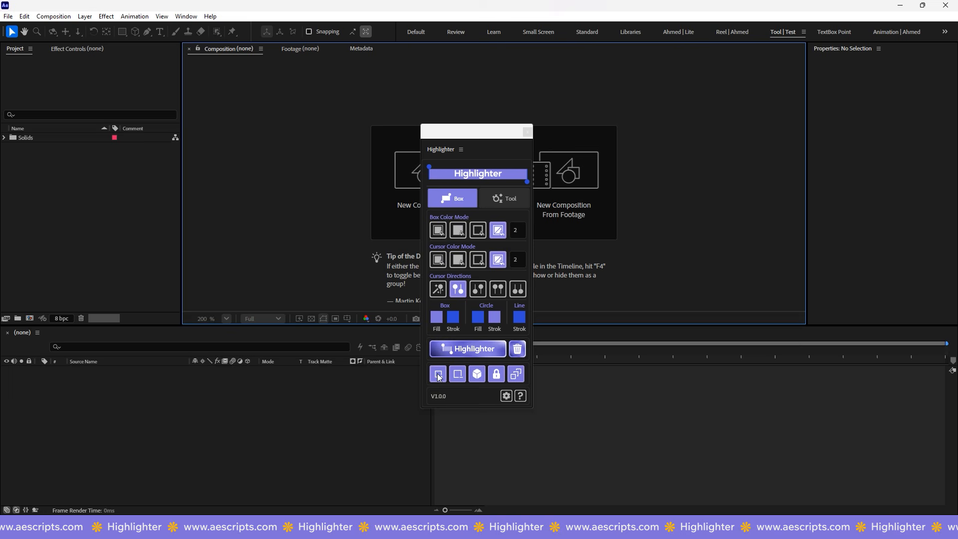
{"action": "left_click", "coordinate": [504, 198]}
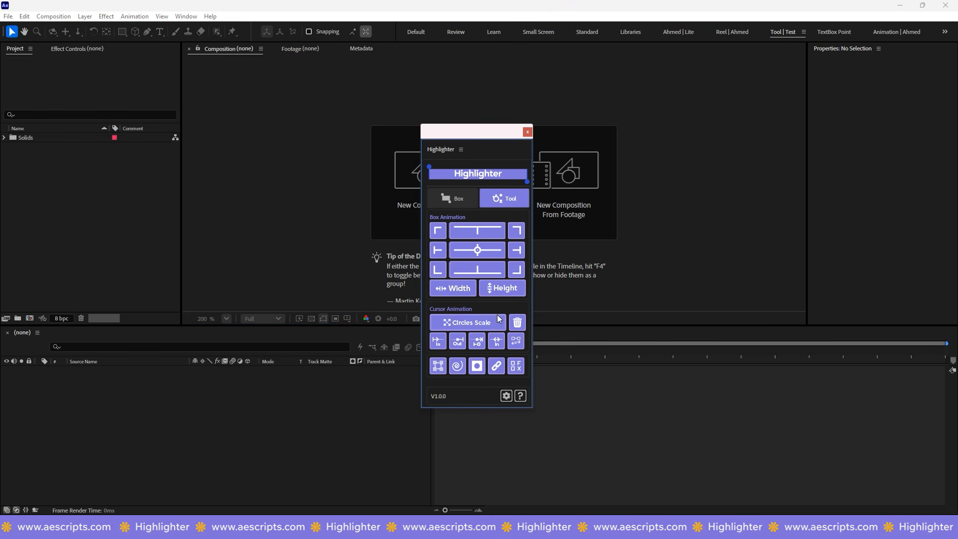
Step: Dock the Highlighter panel between the Composition and Properties panels and narrow it to its compact icon form
{"action": "mouse_move", "coordinate": [532, 280]}
{"action": "left_mouse_down"}
{"action": "mouse_move", "coordinate": [492, 289]}
{"action": "mouse_move", "coordinate": [511, 295]}
{"action": "mouse_move", "coordinate": [468, 299]}
{"action": "mouse_move", "coordinate": [494, 298]}
{"action": "left_mouse_up"}
{"action": "left_click_drag", "start_coordinate": [432, 149], "coordinate": [786, 154]}
{"action": "left_click_drag", "start_coordinate": [692, 158], "coordinate": [741, 154]}
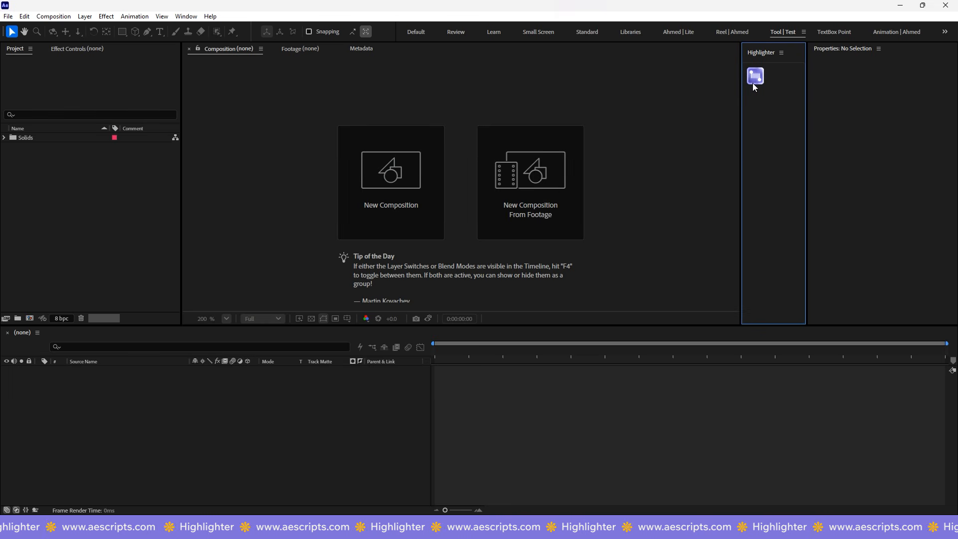
{"action": "mouse_move", "coordinate": [742, 106]}
{"action": "left_mouse_down"}
{"action": "mouse_move", "coordinate": [678, 110]}
{"action": "mouse_move", "coordinate": [779, 120]}
{"action": "left_mouse_up"}
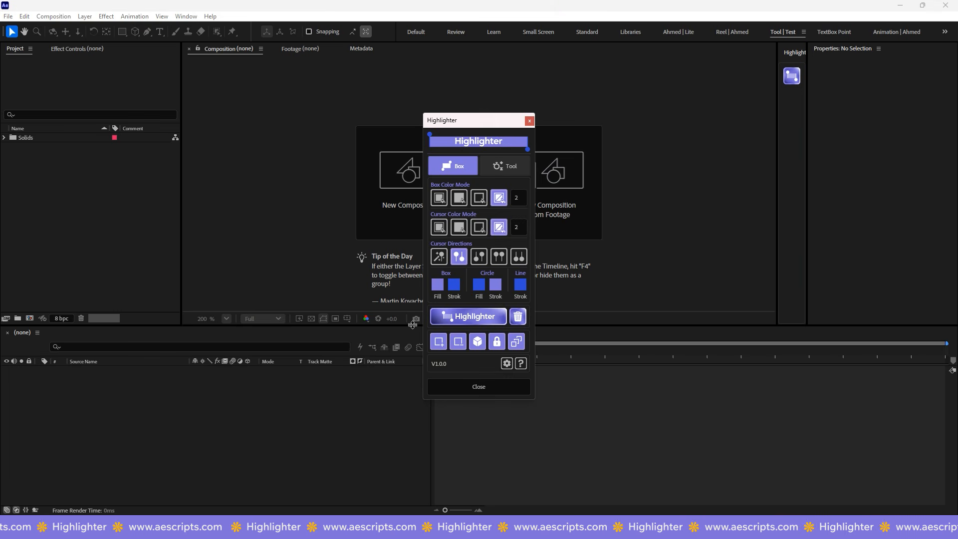
Step: View the Tool page in the floating Highlighter window, close the window, and widen the docked panel to show its full controls
{"action": "left_click", "coordinate": [506, 167]}
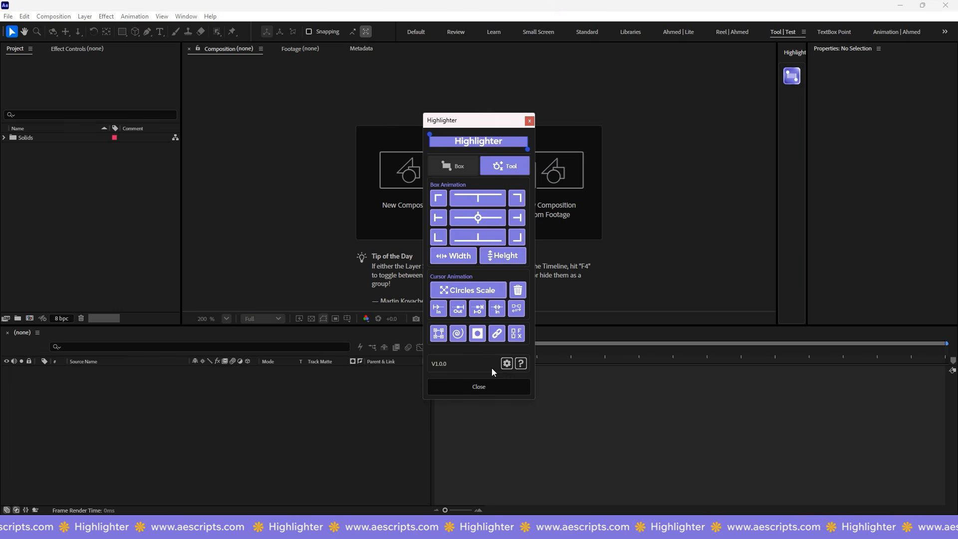
{"action": "left_click", "coordinate": [504, 387]}
{"action": "left_click_drag", "start_coordinate": [777, 124], "coordinate": [692, 126]}
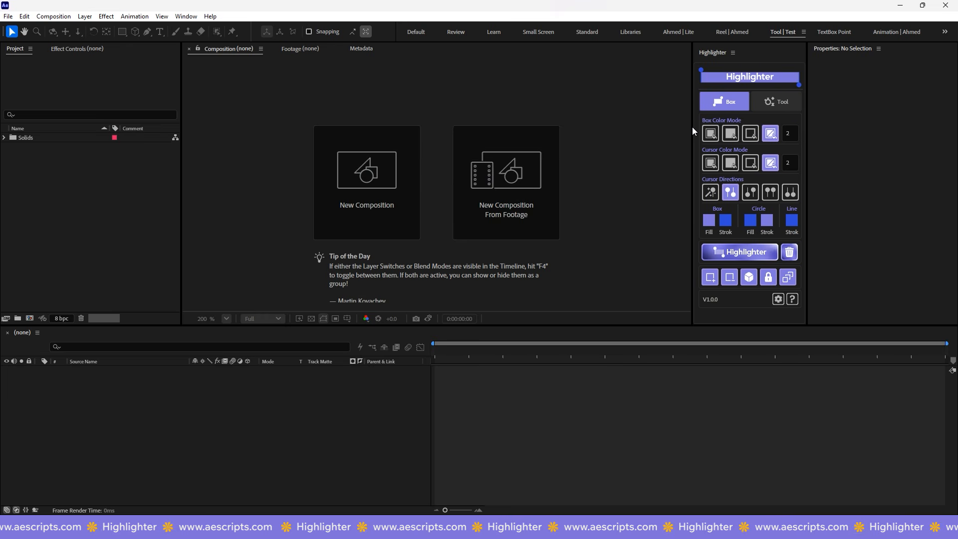
Step: Move the Highlighter panel beneath the Project panel and resize the surrounding panels to fit all its controls
{"action": "left_click", "coordinate": [710, 55]}
{"action": "mouse_move", "coordinate": [711, 55]}
{"action": "left_mouse_down"}
{"action": "mouse_move", "coordinate": [100, 349]}
{"action": "mouse_move", "coordinate": [128, 230]}
{"action": "left_mouse_up"}
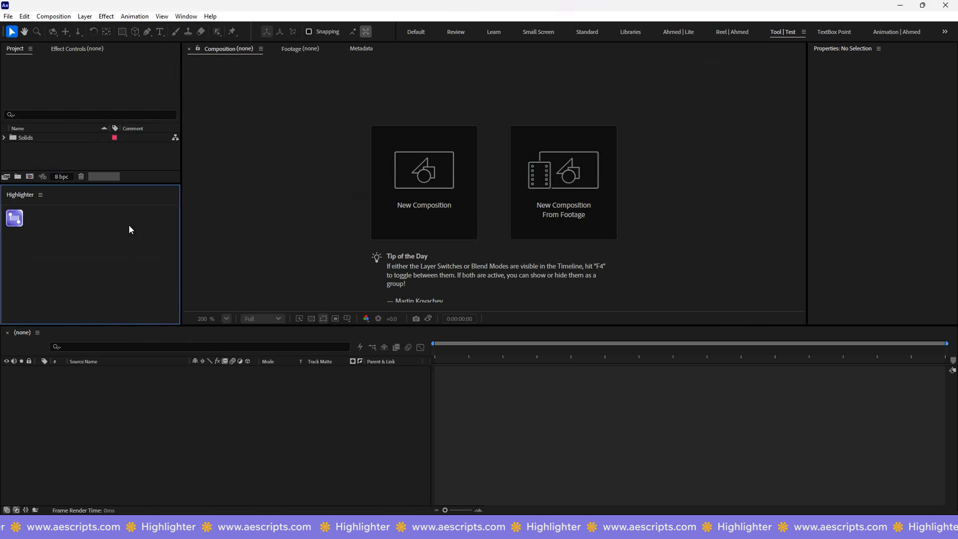
{"action": "mouse_move", "coordinate": [86, 184]}
{"action": "left_mouse_down"}
{"action": "mouse_move", "coordinate": [103, 61]}
{"action": "mouse_move", "coordinate": [89, 187]}
{"action": "mouse_move", "coordinate": [103, 82]}
{"action": "mouse_move", "coordinate": [103, 167]}
{"action": "mouse_move", "coordinate": [99, 56]}
{"action": "left_mouse_up"}
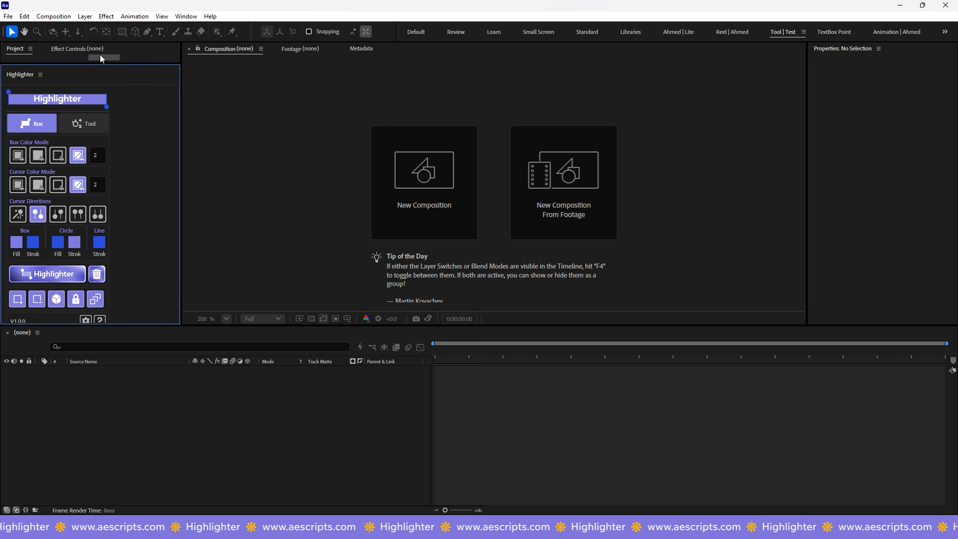
{"action": "mouse_move", "coordinate": [69, 326]}
{"action": "left_mouse_down"}
{"action": "mouse_move", "coordinate": [69, 351]}
{"action": "mouse_move", "coordinate": [70, 341]}
{"action": "left_mouse_up"}
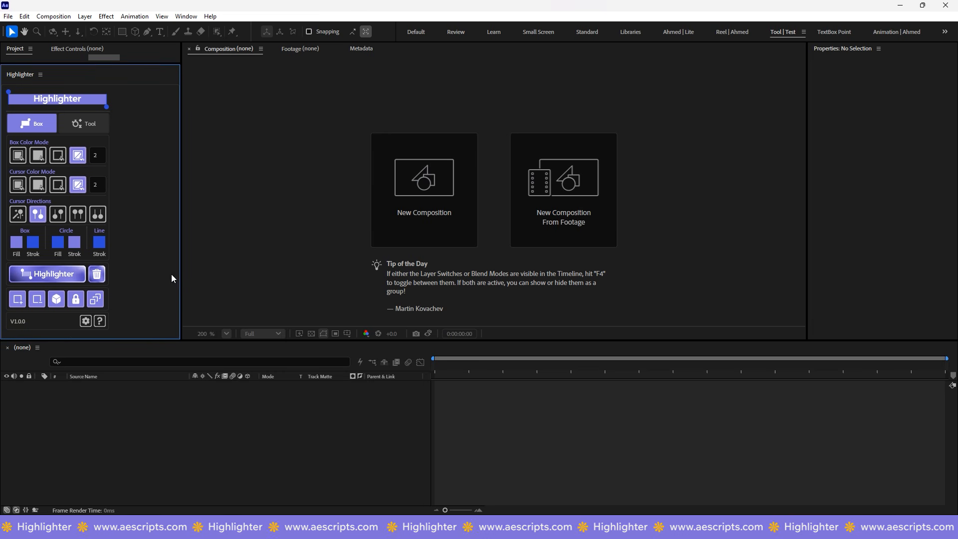
{"action": "mouse_move", "coordinate": [179, 270]}
{"action": "left_mouse_down"}
{"action": "mouse_move", "coordinate": [73, 267]}
{"action": "mouse_move", "coordinate": [169, 220]}
{"action": "left_mouse_up"}
Step: Shrink the Highlighter panel to check its floating window, and dock it back between the Composition and Properties panels
{"action": "left_click_drag", "start_coordinate": [77, 63], "coordinate": [52, 278]}
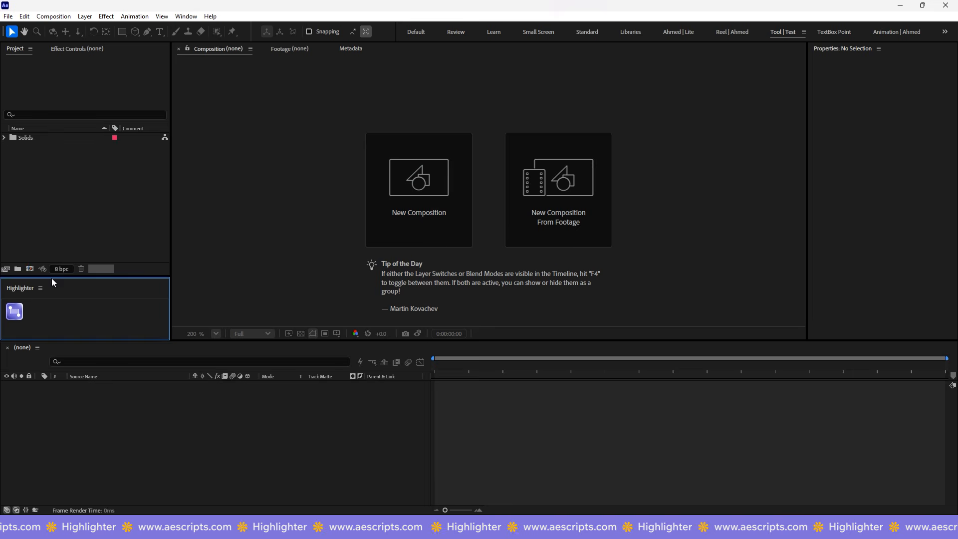
{"action": "left_click", "coordinate": [15, 312]}
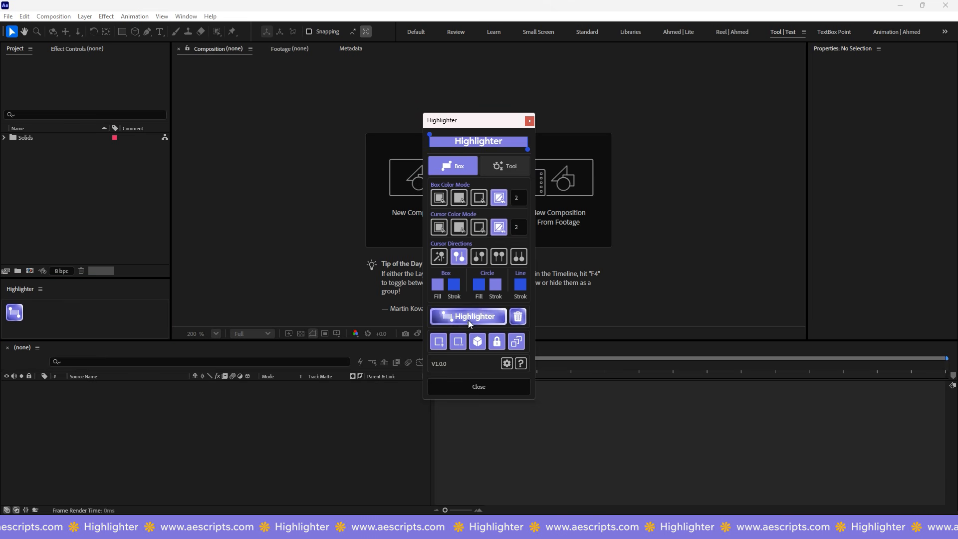
{"action": "left_click", "coordinate": [484, 391]}
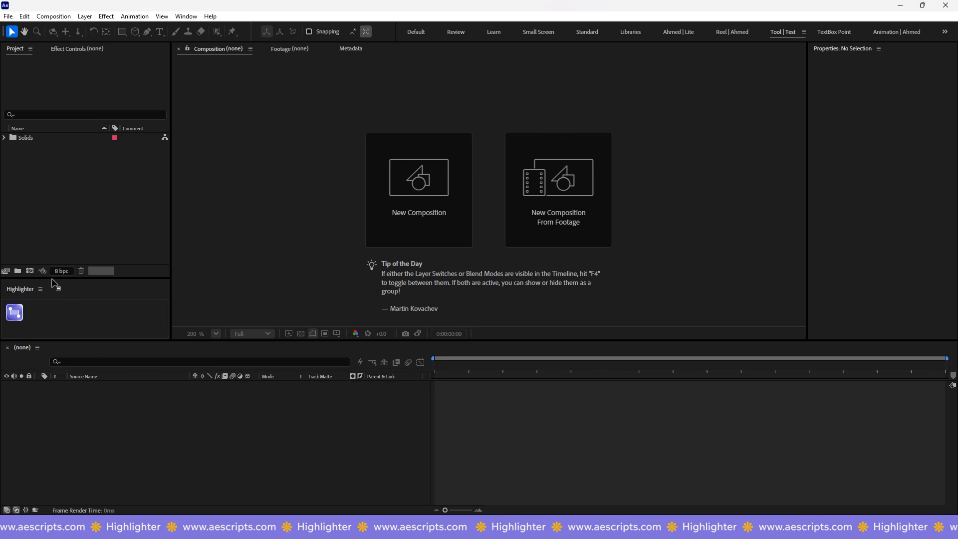
{"action": "mouse_move", "coordinate": [55, 280]}
{"action": "left_mouse_down"}
{"action": "mouse_move", "coordinate": [58, 87]}
{"action": "mouse_move", "coordinate": [791, 257]}
{"action": "left_mouse_up"}
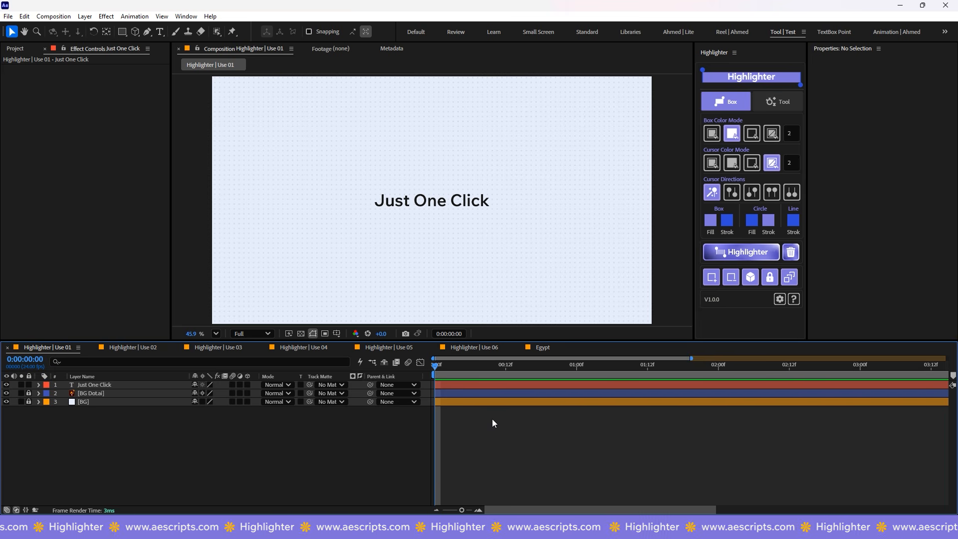
Step: Select the Just One Click text layer and try each of the four box color modes
{"action": "left_click", "coordinate": [447, 218]}
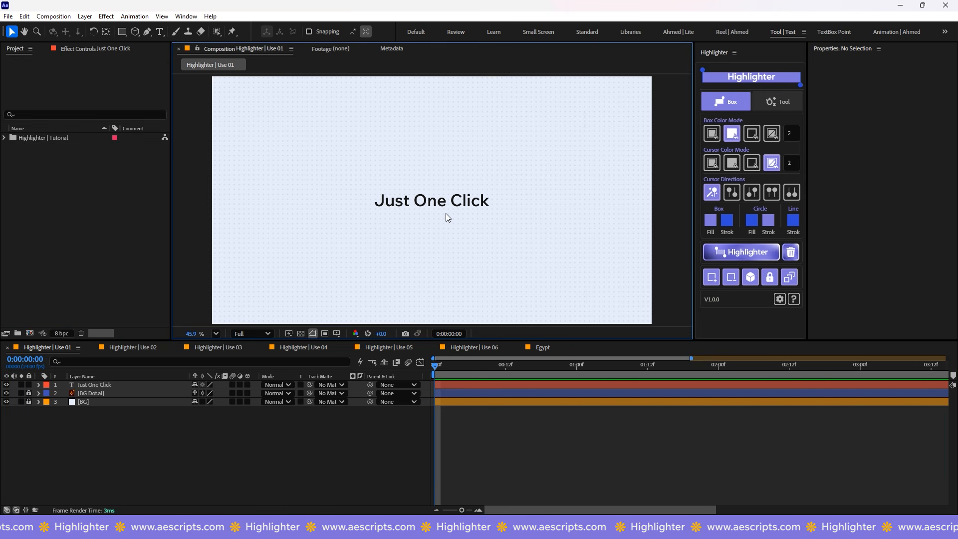
{"action": "left_click", "coordinate": [447, 218]}
{"action": "left_click", "coordinate": [712, 133]}
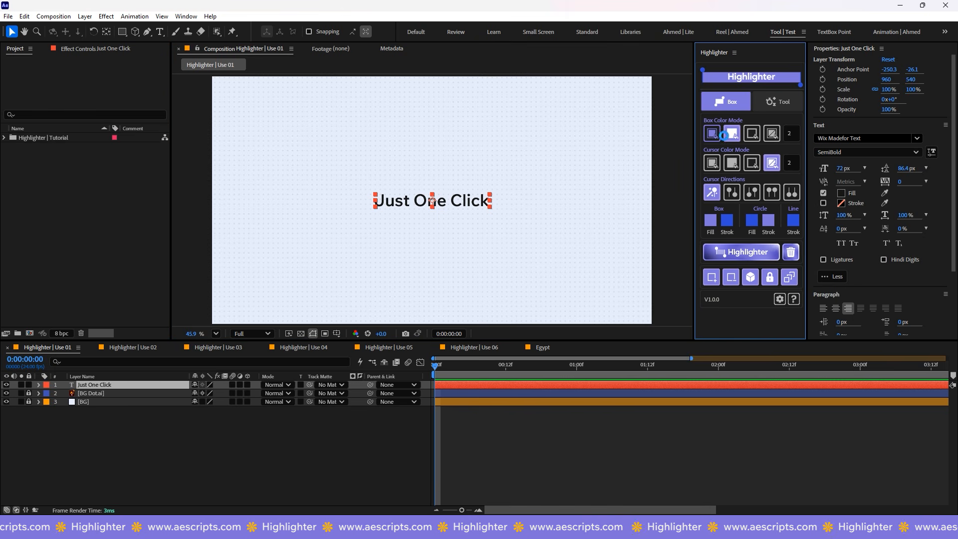
{"action": "left_click", "coordinate": [732, 133]}
{"action": "left_click", "coordinate": [752, 133]}
{"action": "left_click", "coordinate": [772, 133]}
Step: Try each of the four cursor color modes, and each fixed cursor direction up to Cursor Both Bottom
{"action": "left_click", "coordinate": [712, 162]}
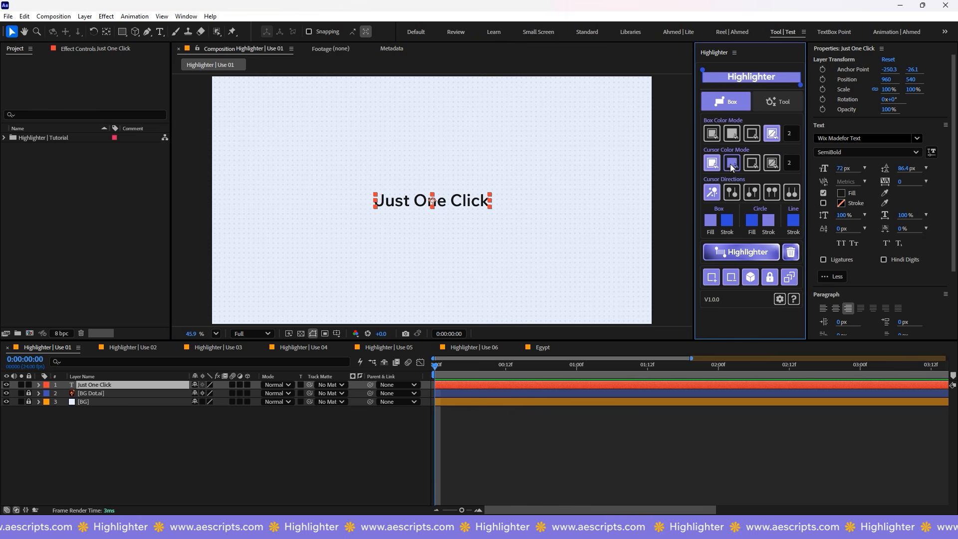
{"action": "left_click", "coordinate": [732, 163]}
{"action": "left_click", "coordinate": [752, 163]}
{"action": "left_click", "coordinate": [772, 163]}
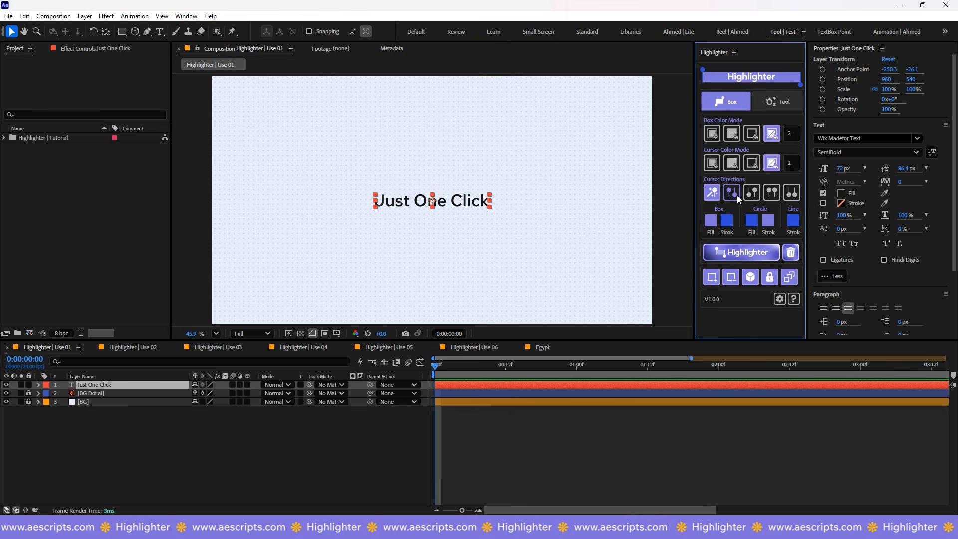
{"action": "left_click", "coordinate": [734, 194]}
{"action": "left_click", "coordinate": [752, 193]}
{"action": "left_click", "coordinate": [772, 192]}
{"action": "left_click", "coordinate": [792, 193]}
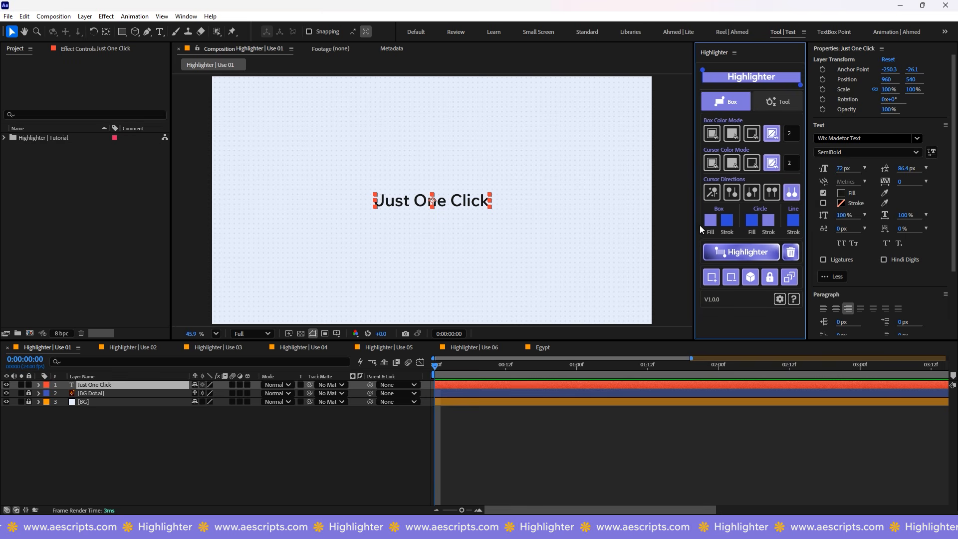
Step: Check the color pickers for the box fill, circle stroke and line stroke, keeping the existing colors
{"action": "left_click", "coordinate": [708, 219]}
{"action": "left_click", "coordinate": [640, 362]}
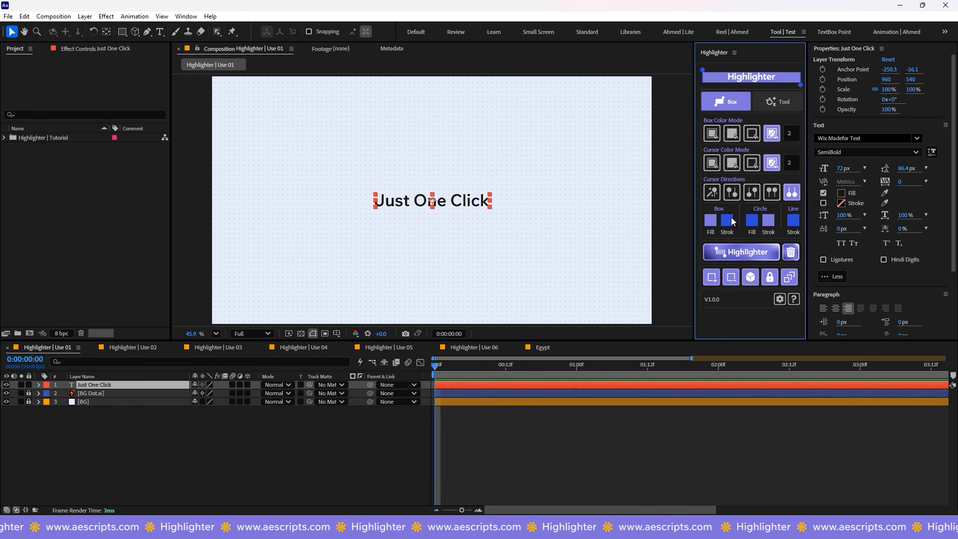
{"action": "left_click", "coordinate": [768, 220]}
{"action": "left_click", "coordinate": [640, 360]}
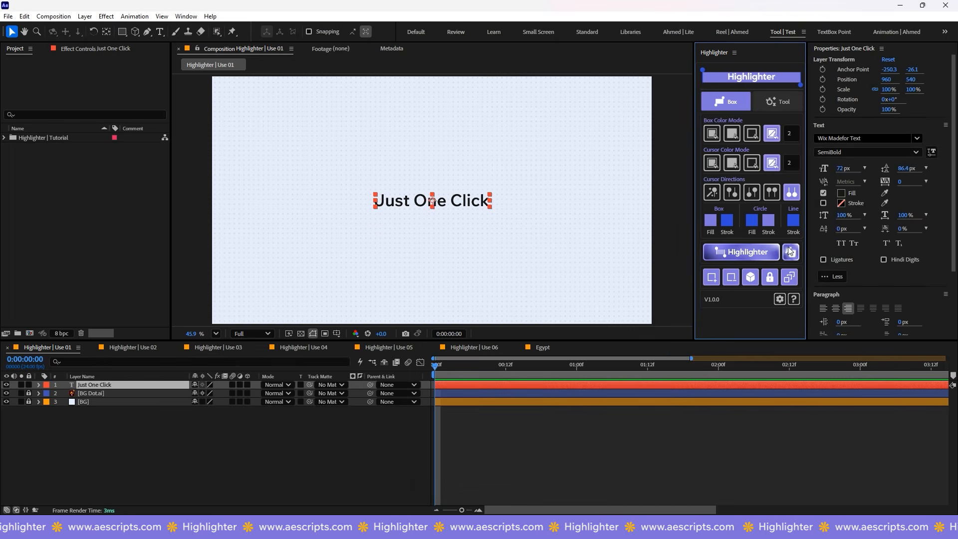
{"action": "left_click", "coordinate": [794, 220]}
{"action": "left_click", "coordinate": [640, 360]}
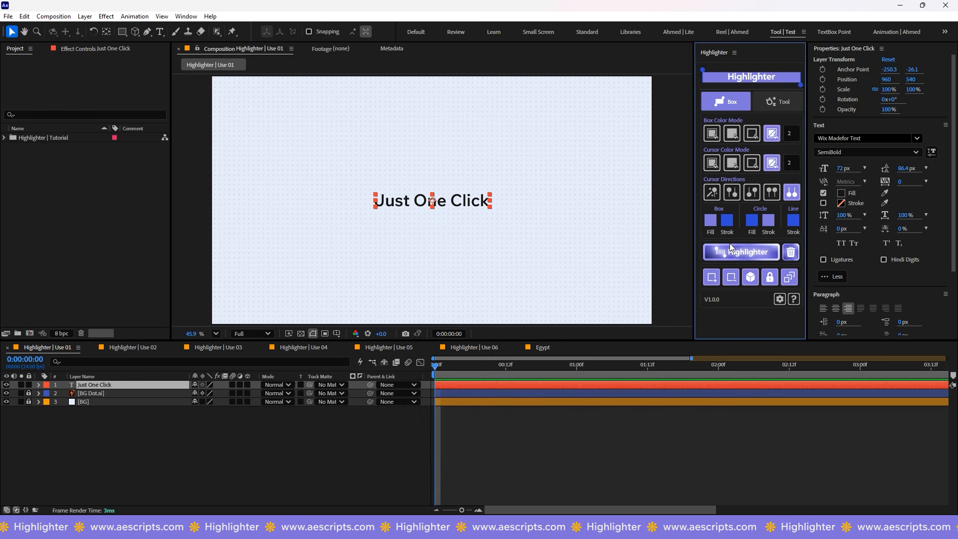
Step: Apply a highlighter to the Just One Click text with fill-only box and cursor colors and Cursor Smart Placement
{"action": "left_click", "coordinate": [732, 133]}
{"action": "left_click", "coordinate": [731, 163]}
{"action": "left_click", "coordinate": [712, 192]}
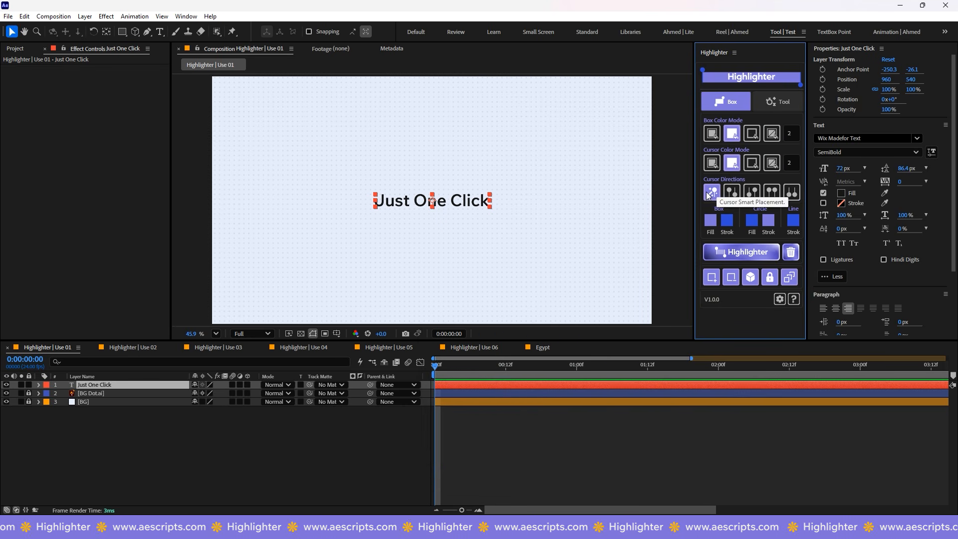
{"action": "left_click", "coordinate": [737, 251]}
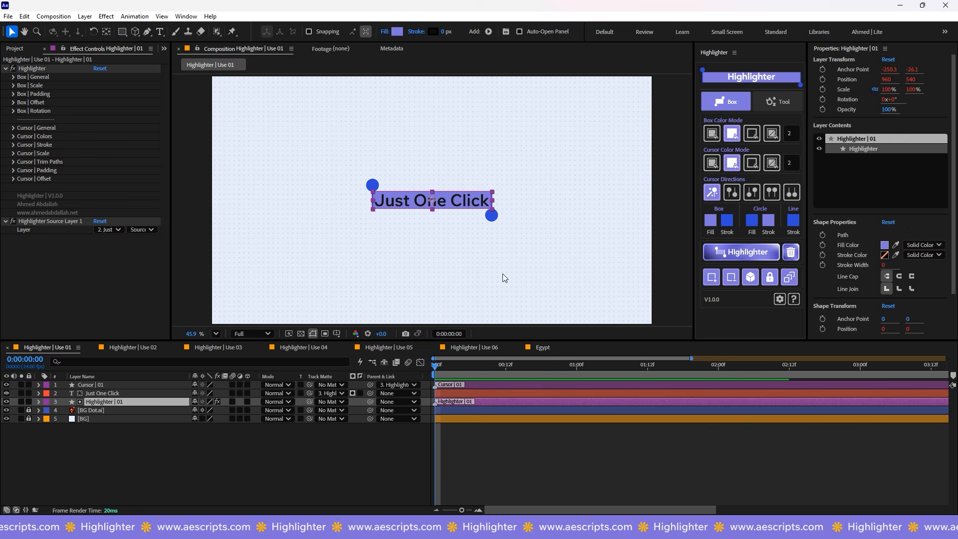
Step: Inspect the new highlight, and apply the box animation that grows from the left edge to the Highlighter | 01 layer
{"action": "left_click", "coordinate": [502, 273]}
{"action": "scroll", "coordinate": [408, 218], "scroll_direction": "up", "scroll_amount": 4}
{"action": "left_click", "coordinate": [457, 192]}
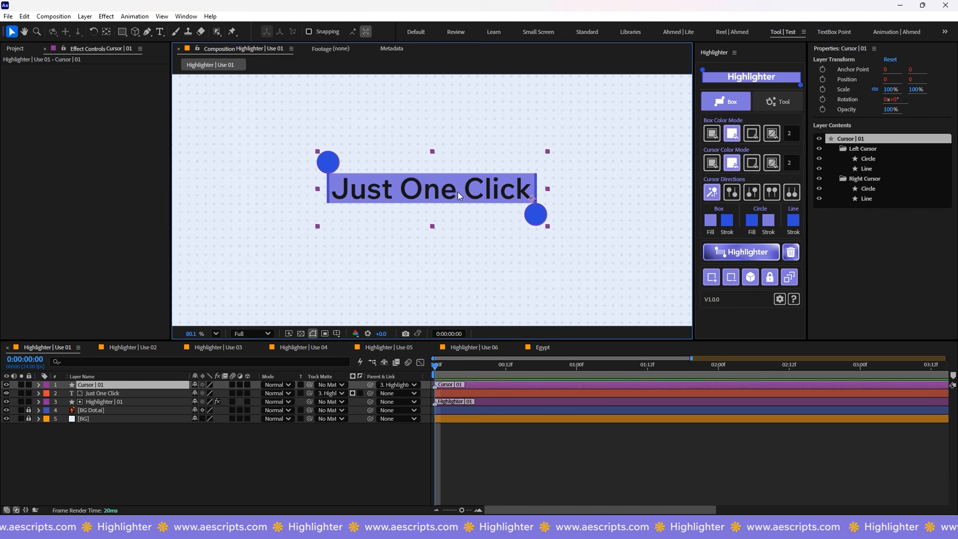
{"action": "left_click", "coordinate": [479, 402]}
{"action": "scroll", "coordinate": [479, 268], "scroll_direction": "down", "scroll_amount": 2}
{"action": "left_click", "coordinate": [765, 107]}
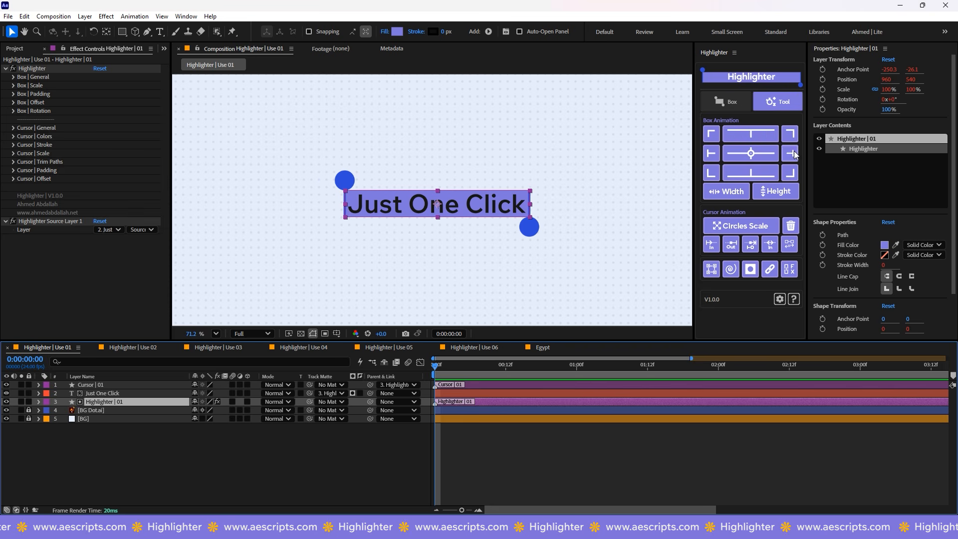
{"action": "left_click", "coordinate": [706, 155]}
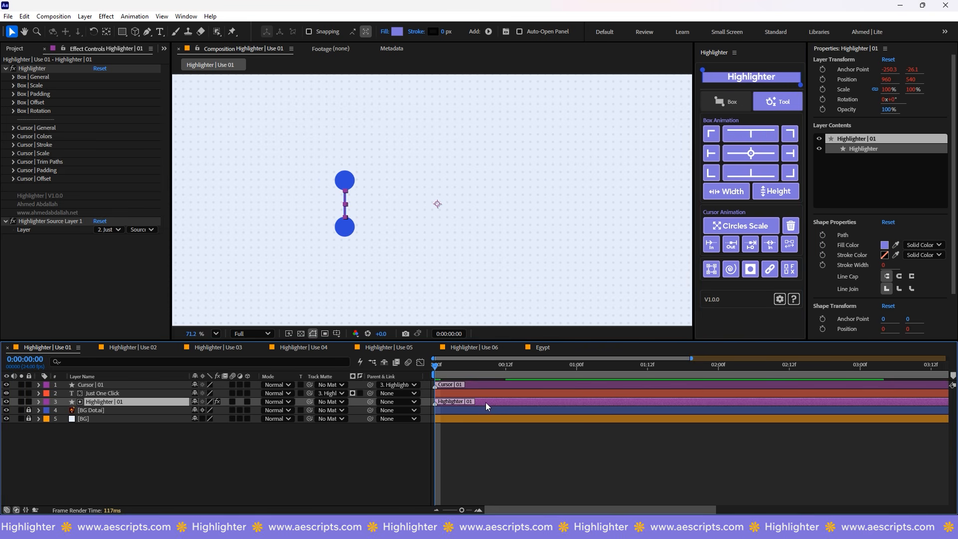
Step: Animate the cursor's circles and lines, delay the Scale Left keyframes to start at about frame 9, and preview the animation
{"action": "left_click", "coordinate": [751, 245]}
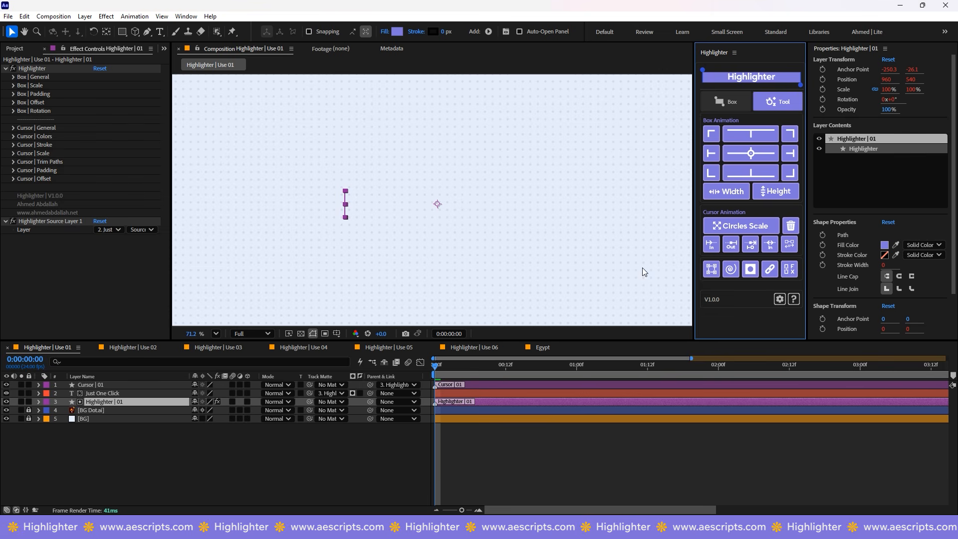
{"action": "key", "text": "u"}
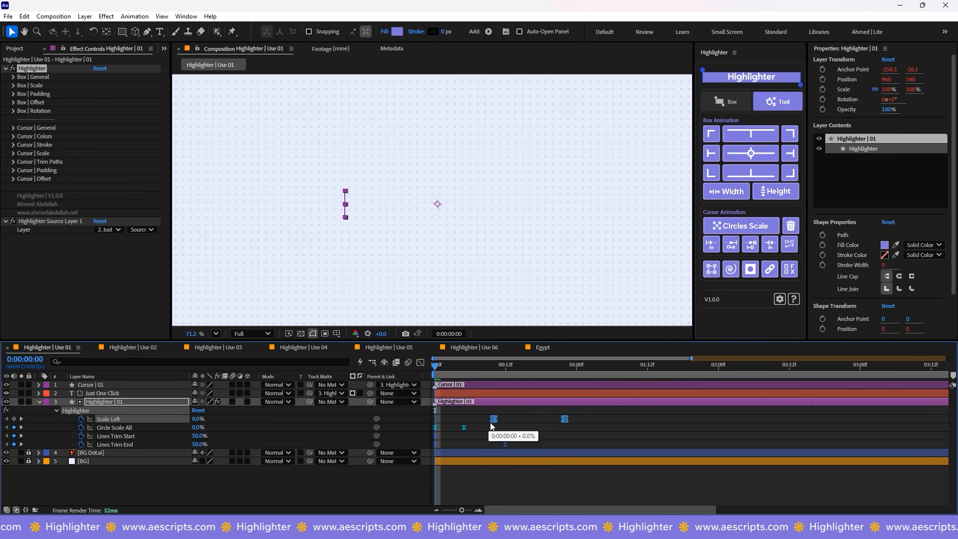
{"action": "key", "text": "space"}
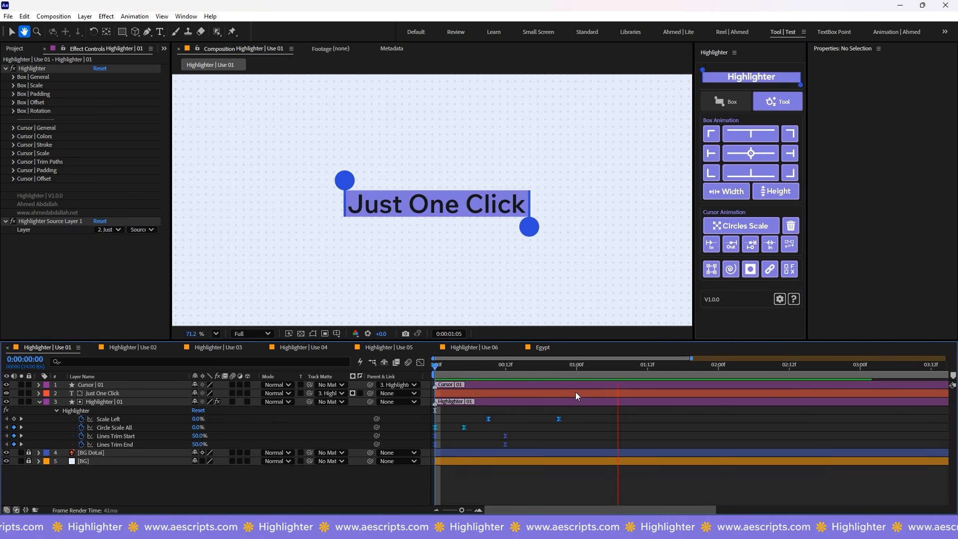
Step: At 0:00:01:08, set the Highlighter | 01 box's Padding All to 20
{"action": "left_click", "coordinate": [186, 428]}
{"action": "left_click", "coordinate": [496, 422]}
{"action": "left_click_drag", "start_coordinate": [466, 369], "coordinate": [624, 367]}
{"action": "left_click", "coordinate": [14, 93]}
{"action": "left_click_drag", "start_coordinate": [98, 102], "coordinate": [115, 103]}
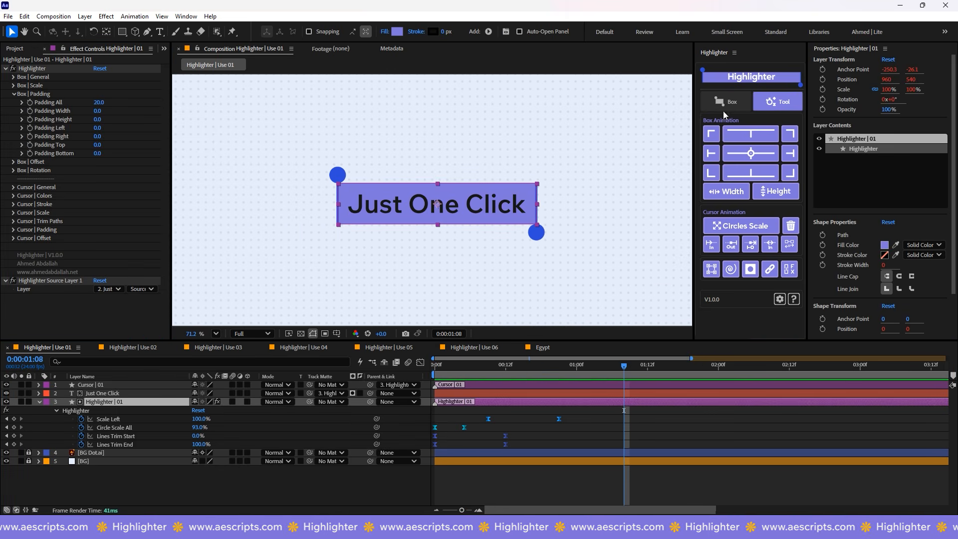
Step: Compare the cursor directions, choose the one with the left circle below and the right circle above, and preview from the start
{"action": "left_click", "coordinate": [726, 101]}
{"action": "left_click", "coordinate": [751, 192]}
{"action": "left_click", "coordinate": [771, 193]}
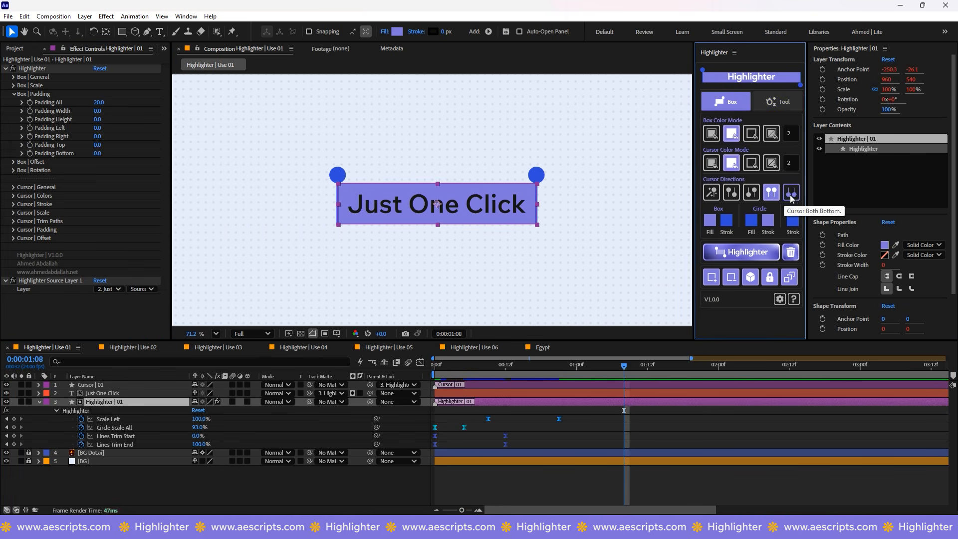
{"action": "left_click", "coordinate": [791, 192]}
{"action": "left_click", "coordinate": [751, 192]}
{"action": "left_click", "coordinate": [771, 192]}
{"action": "left_click", "coordinate": [751, 192]}
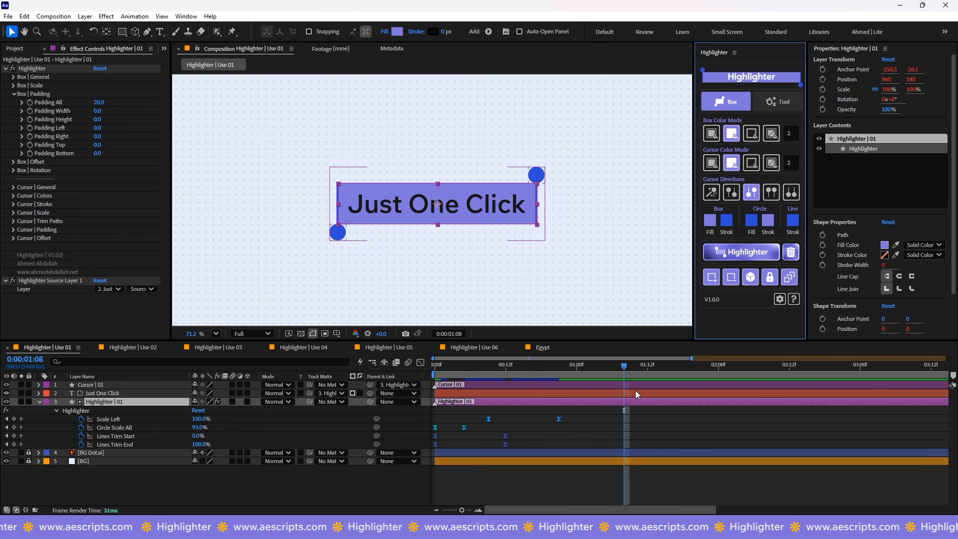
{"action": "left_click_drag", "start_coordinate": [624, 367], "coordinate": [436, 380]}
{"action": "key", "text": "space"}
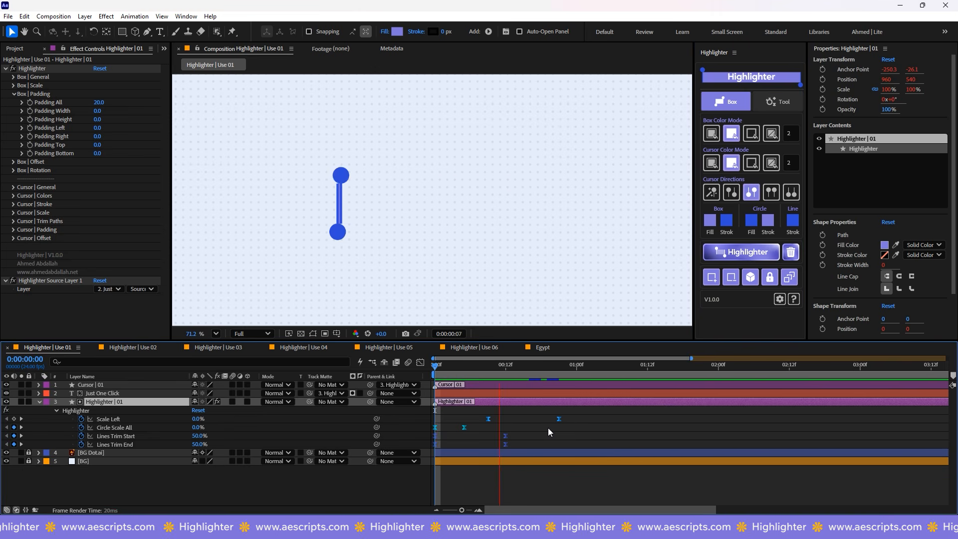
Step: Compare the Smart, Right To Left and Both Top cursor placements on Highlighter | 01, settle on Both Bottom, and preview it
{"action": "key", "text": "space"}
{"action": "left_click", "coordinate": [711, 192]}
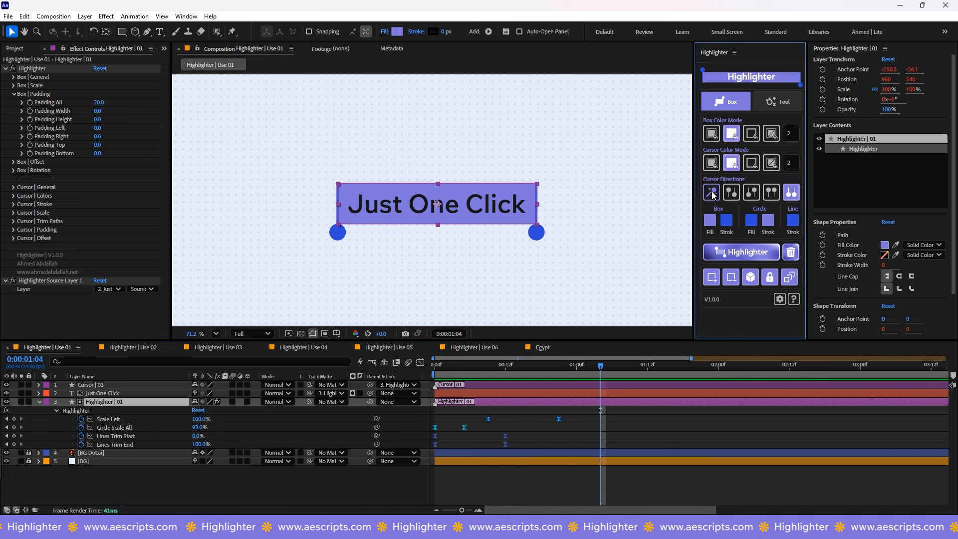
{"action": "left_click", "coordinate": [12, 188]}
{"action": "left_click", "coordinate": [124, 204]}
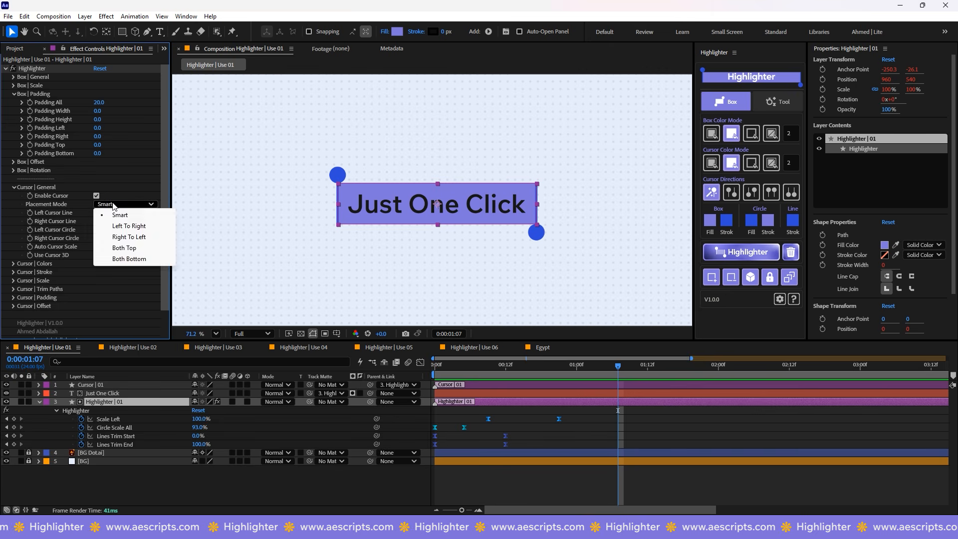
{"action": "left_click", "coordinate": [127, 236]}
{"action": "left_click", "coordinate": [114, 206]}
{"action": "left_click", "coordinate": [128, 250]}
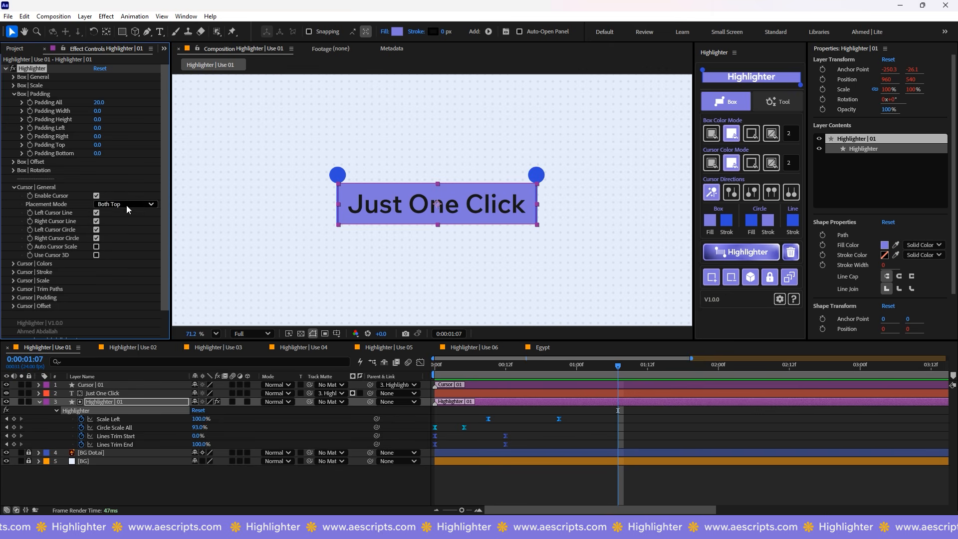
{"action": "left_click", "coordinate": [124, 204]}
{"action": "left_click", "coordinate": [127, 259]}
{"action": "key", "text": "space"}
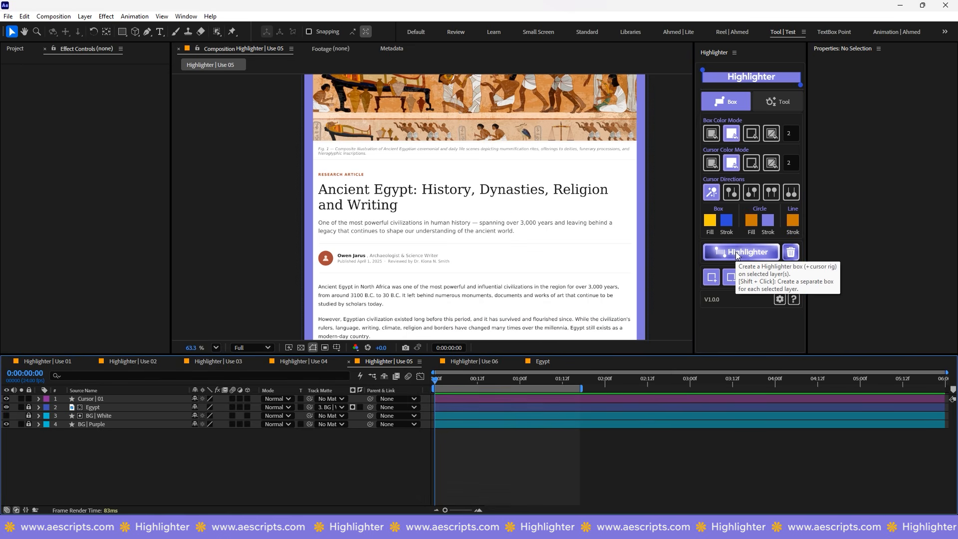
Step: In Highlighter | Use 05, create a Multiply-blended highlight over the article's first body line with Padding All -32 and Padding Right 834
{"action": "left_click", "coordinate": [737, 253]}
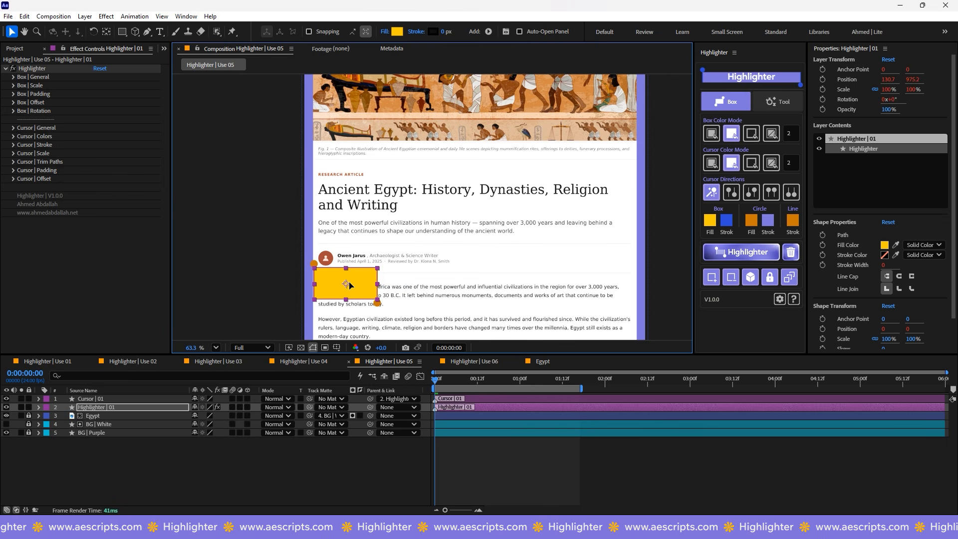
{"action": "left_click", "coordinate": [13, 94]}
{"action": "left_click_drag", "start_coordinate": [100, 102], "coordinate": [210, 144]}
{"action": "left_click", "coordinate": [276, 408]}
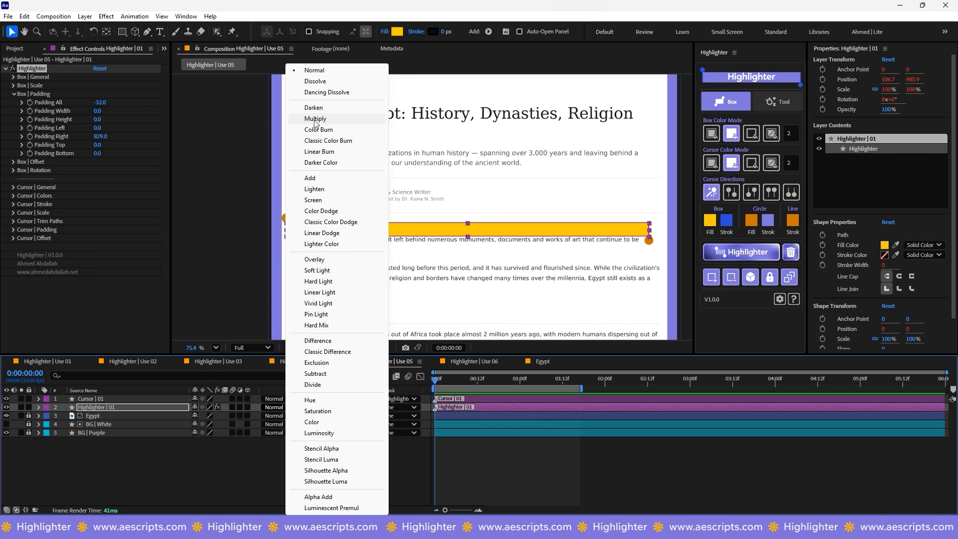
{"action": "left_click", "coordinate": [316, 118]}
Step: Animate the box from its left edge plus the cursor's circles and lines, stretching the Scale Left keyframes to end at about 0:00:01:14
{"action": "left_click", "coordinate": [777, 102]}
{"action": "left_click", "coordinate": [712, 153]}
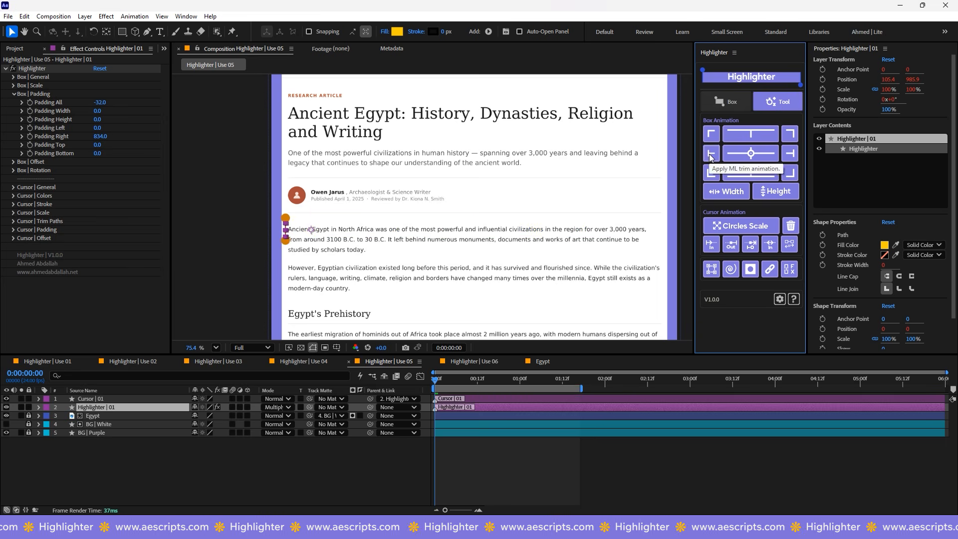
{"action": "left_click", "coordinate": [751, 245]}
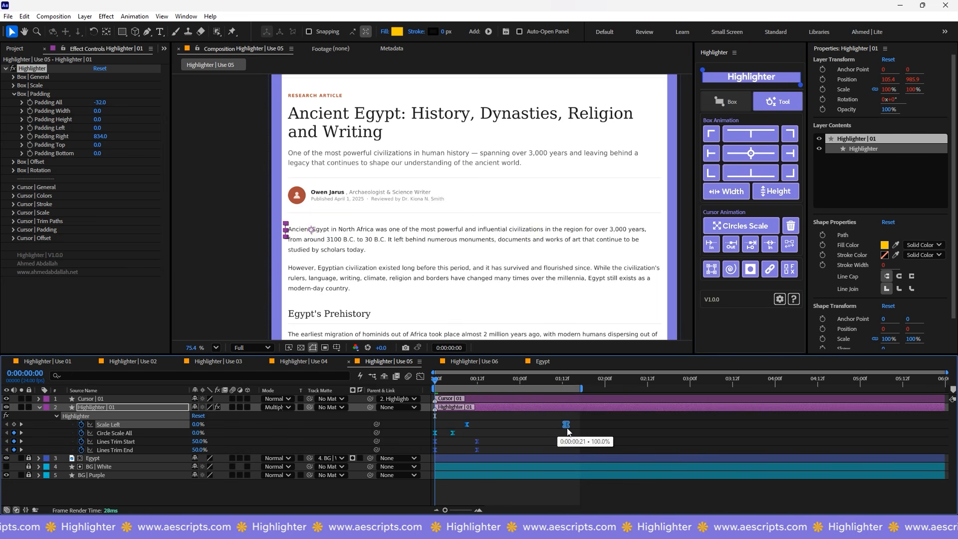
{"action": "left_click", "coordinate": [510, 433]}
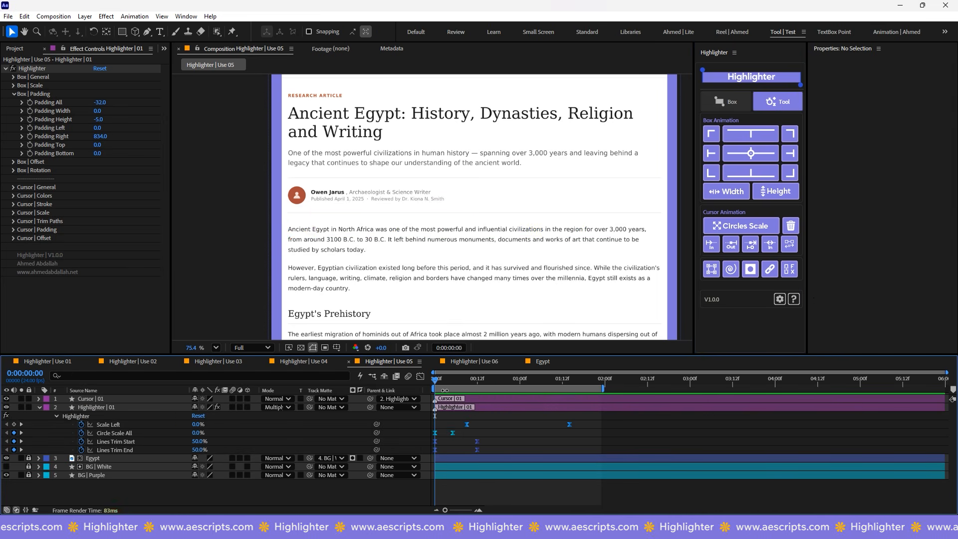
{"action": "scroll", "coordinate": [476, 280], "scroll_direction": "up", "scroll_amount": 1}
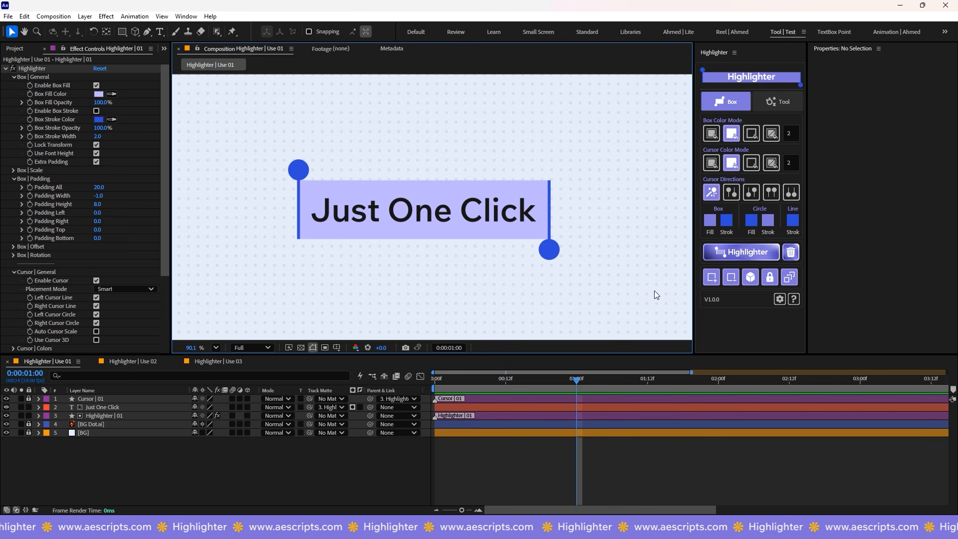
Step: Cycle the Box Color Mode through all four options, ending on no fill and no stroke, and set the box stroke width to 8
{"action": "left_click", "coordinate": [758, 105]}
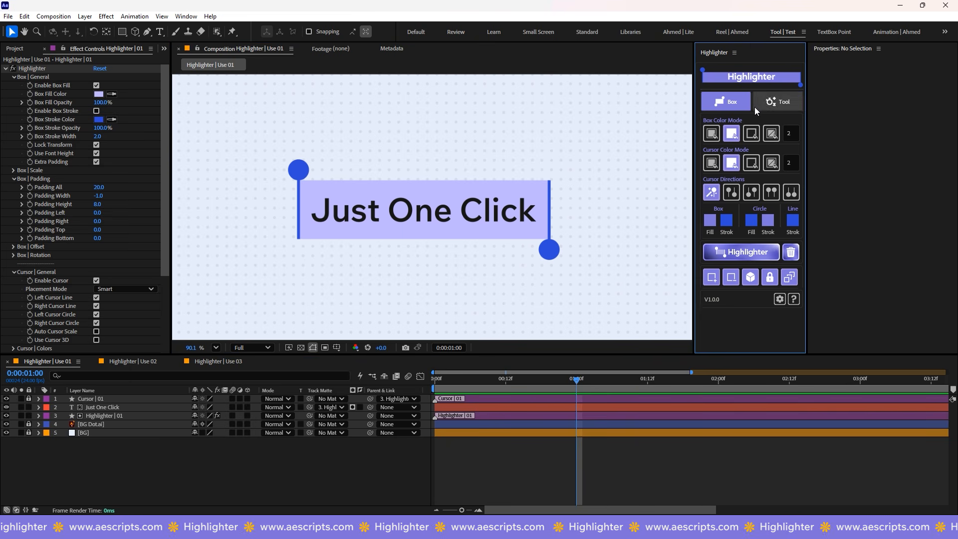
{"action": "left_click", "coordinate": [730, 105]}
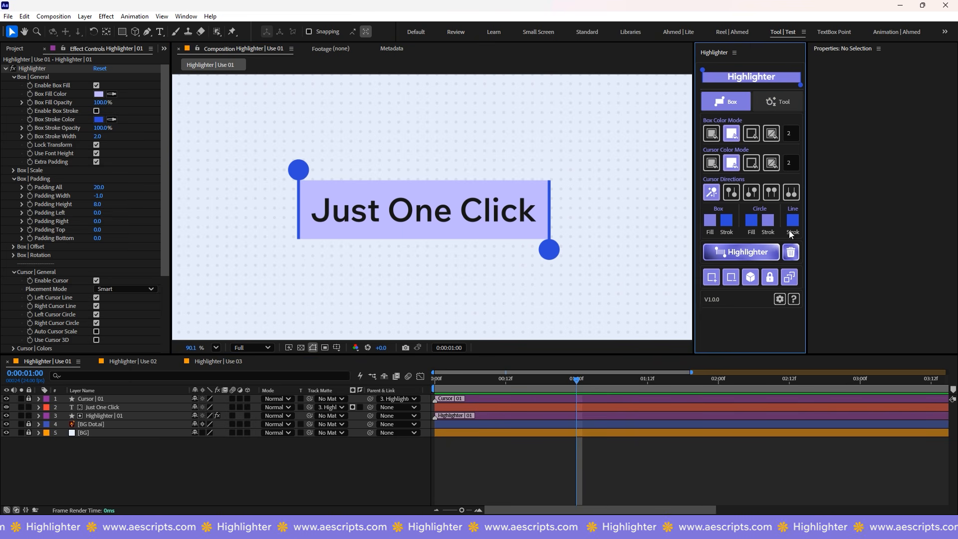
{"action": "left_click", "coordinate": [712, 136]}
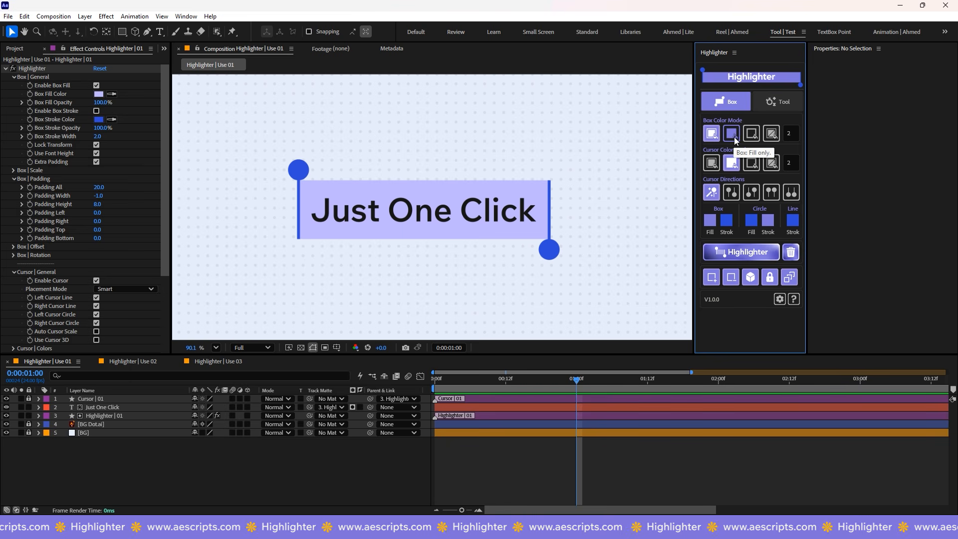
{"action": "left_click", "coordinate": [733, 135]}
{"action": "left_click", "coordinate": [752, 136]}
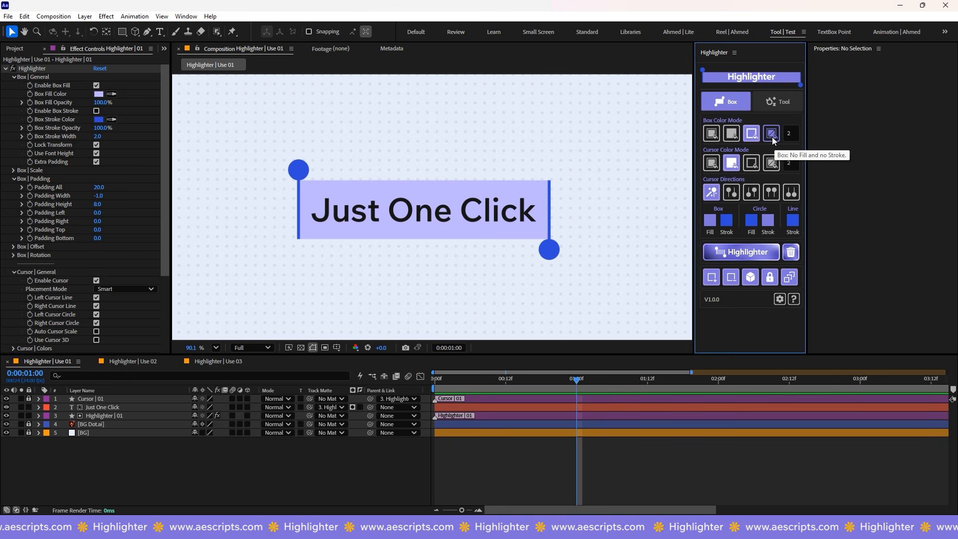
{"action": "left_click", "coordinate": [771, 136]}
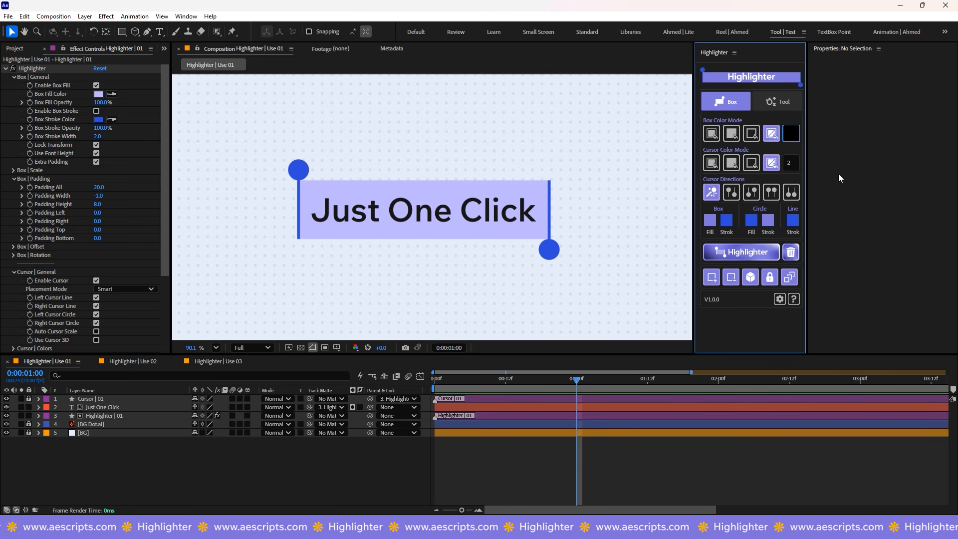
Step: Cycle the Cursor Color Mode through all four options, ending on no fill and no stroke, and set the cursor stroke width to 6
{"action": "left_click", "coordinate": [712, 166]}
{"action": "left_click", "coordinate": [731, 162]}
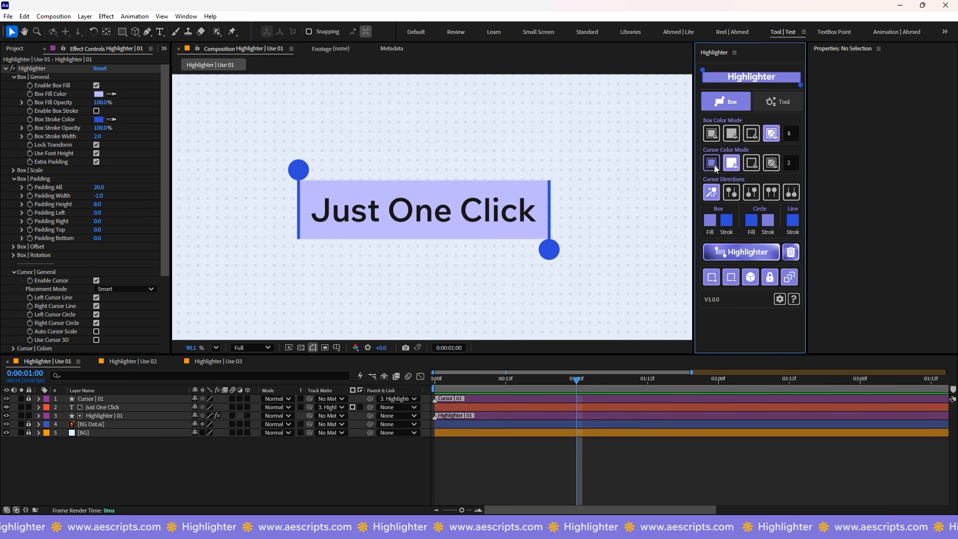
{"action": "left_click", "coordinate": [751, 163]}
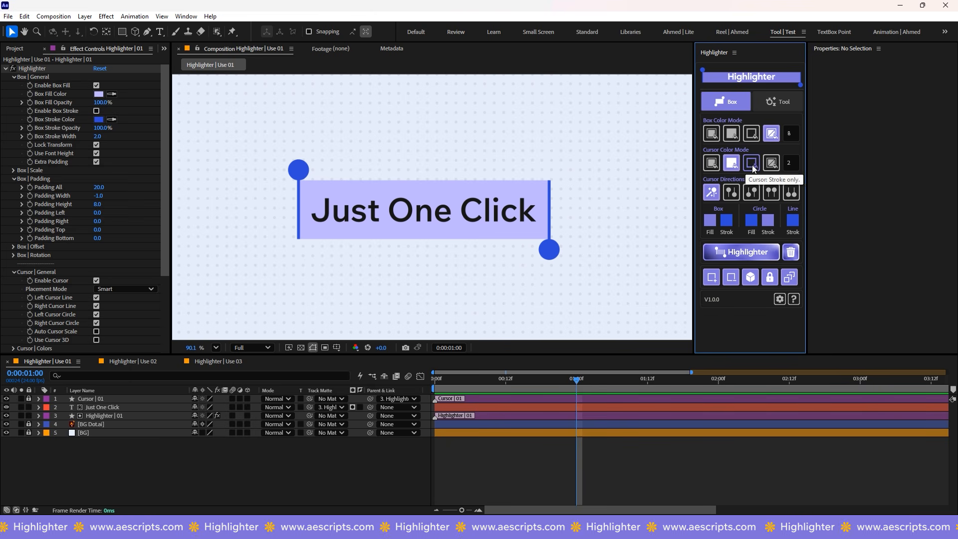
{"action": "left_click", "coordinate": [777, 167]}
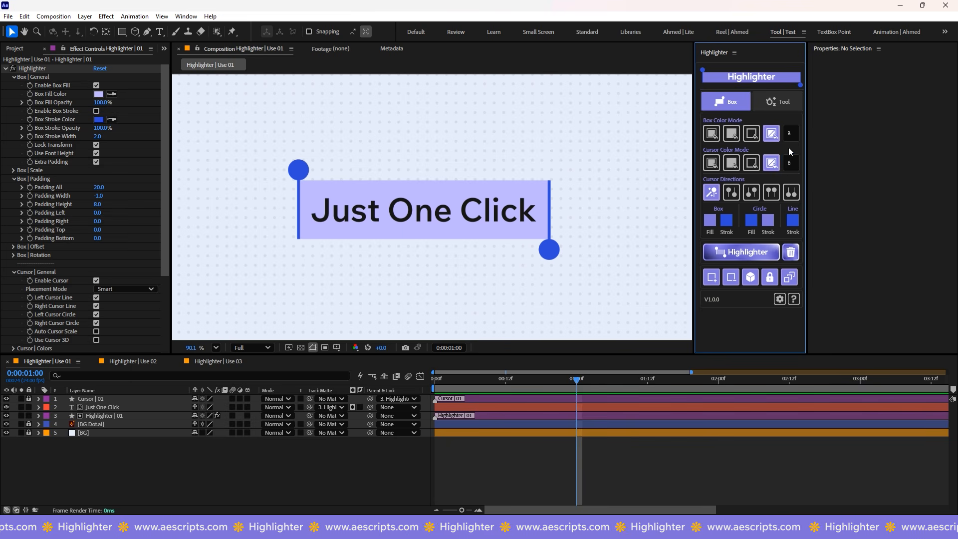
{"action": "left_click", "coordinate": [659, 185]}
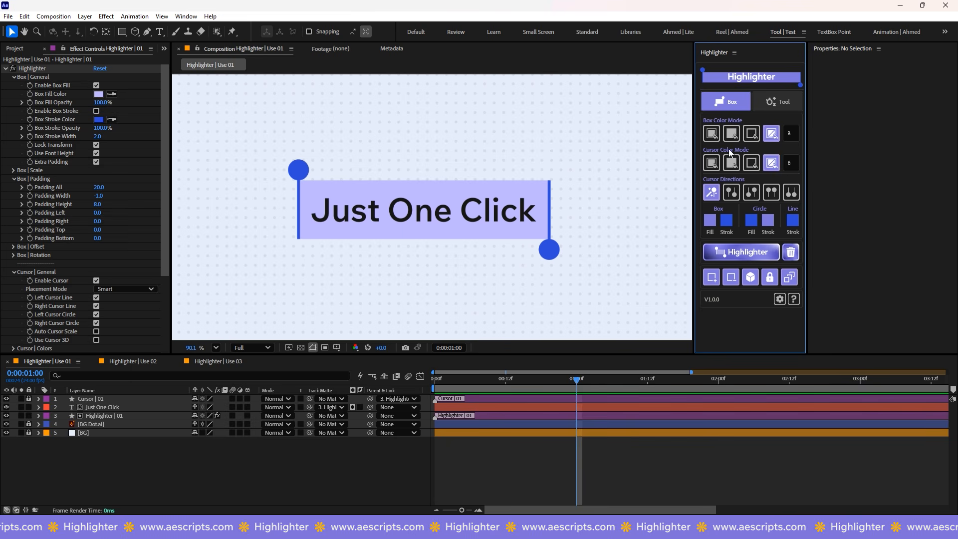
Step: Compare the cursor directions, return to the smart one, and create a fill-only highlight on the One Click text
{"action": "left_click", "coordinate": [732, 195]}
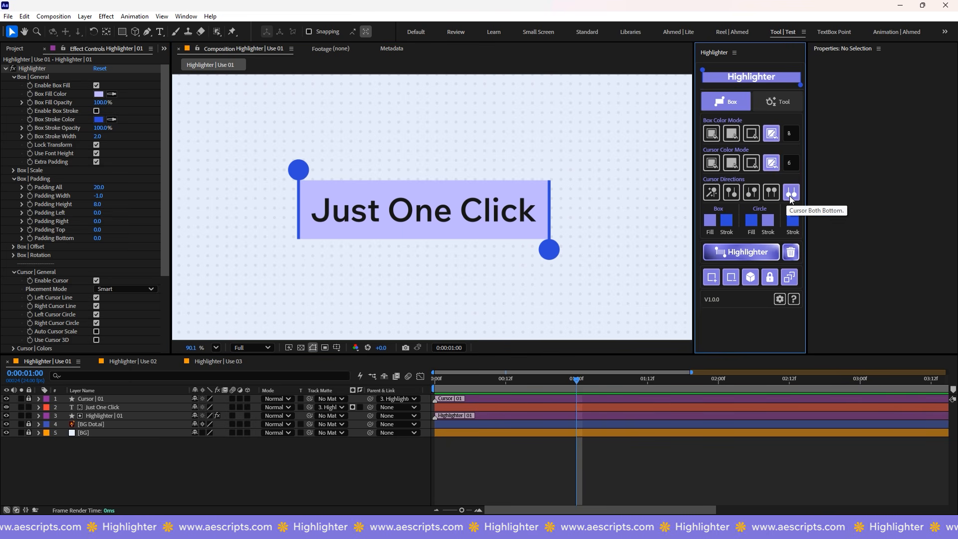
{"action": "left_click", "coordinate": [711, 194]}
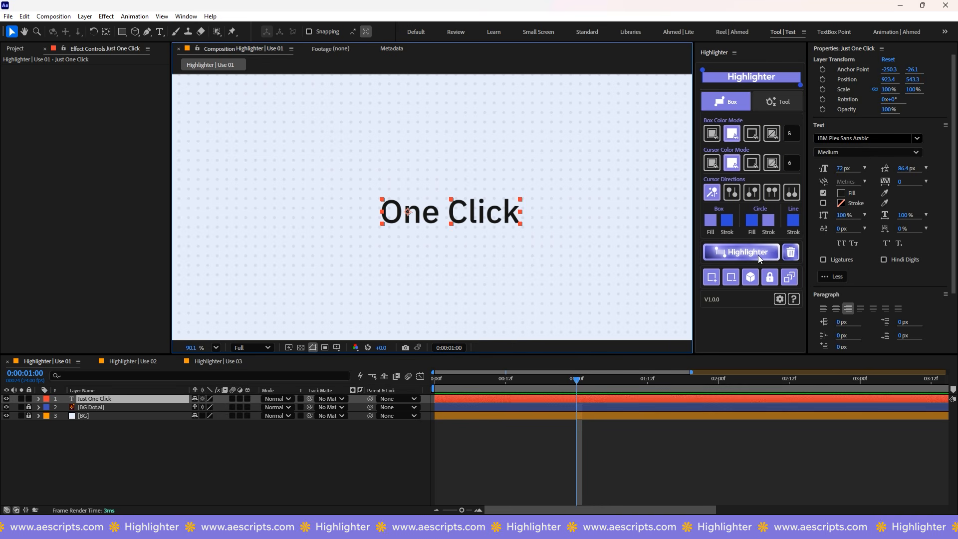
{"action": "left_click", "coordinate": [759, 255]}
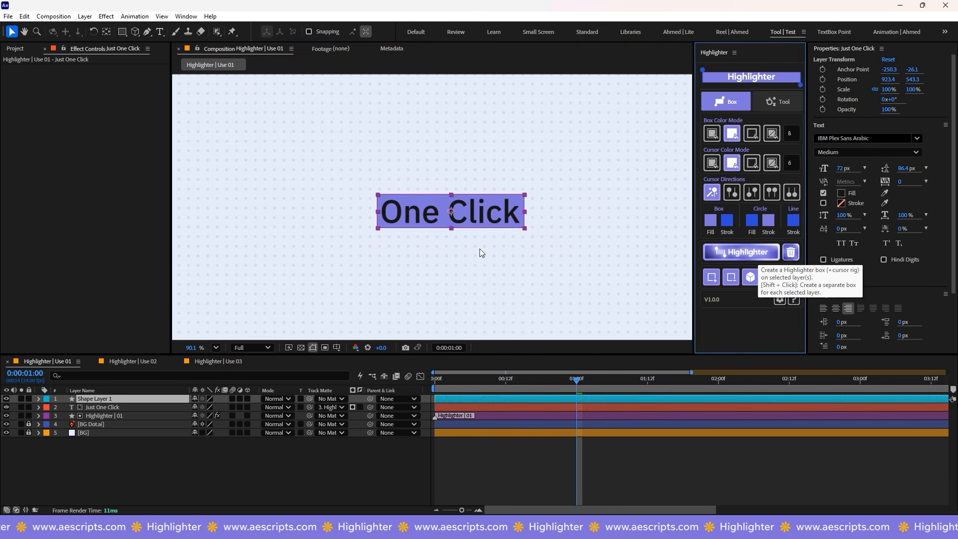
{"action": "left_click", "coordinate": [468, 342]}
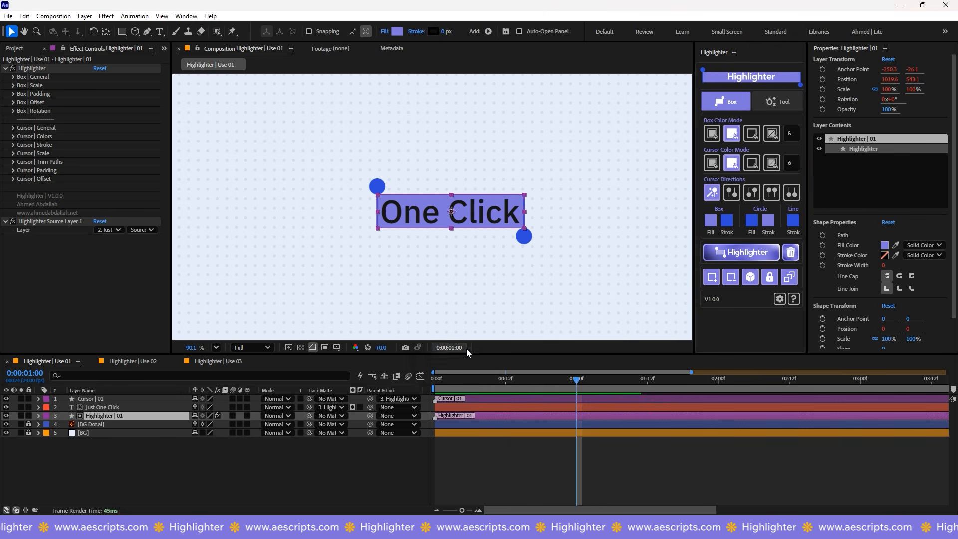
{"action": "left_click", "coordinate": [379, 176]}
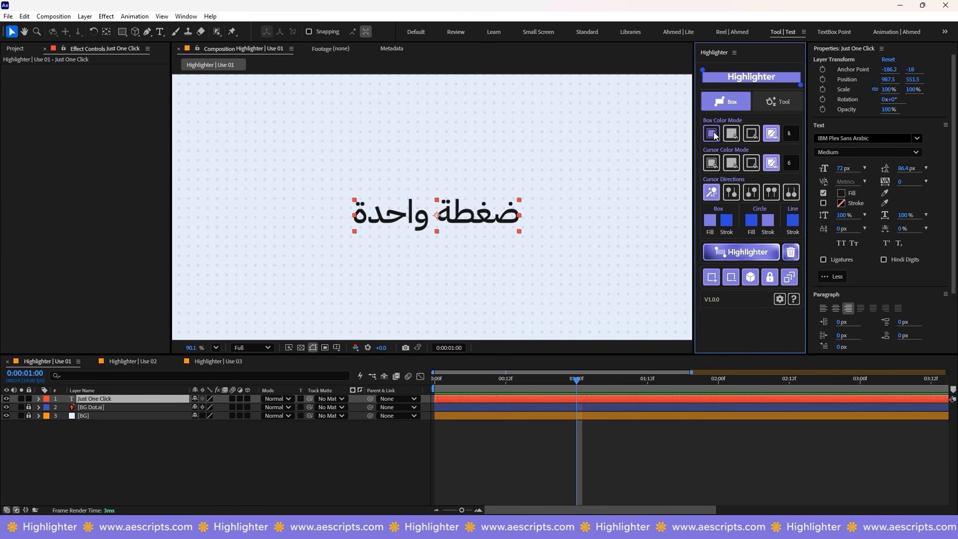
Step: Create a fill-only highlight on the Arabic text, and another on the Egyptian mural image
{"action": "left_click", "coordinate": [723, 250]}
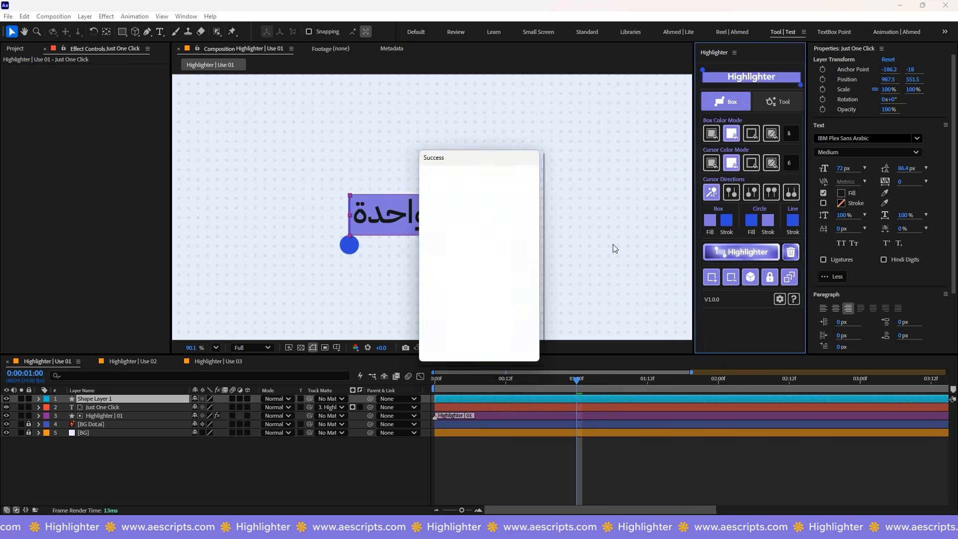
{"action": "left_click", "coordinate": [478, 345]}
{"action": "left_click", "coordinate": [551, 265]}
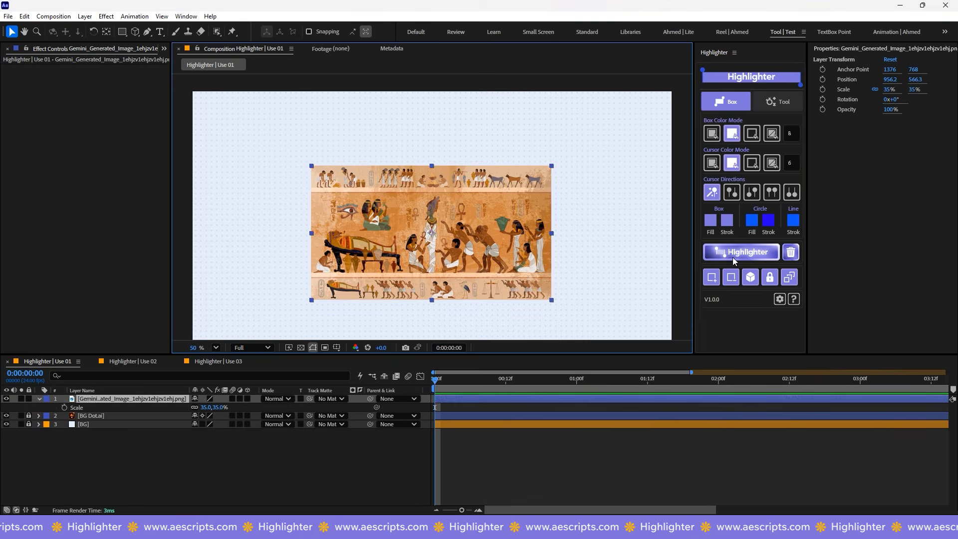
{"action": "left_click", "coordinate": [741, 251]}
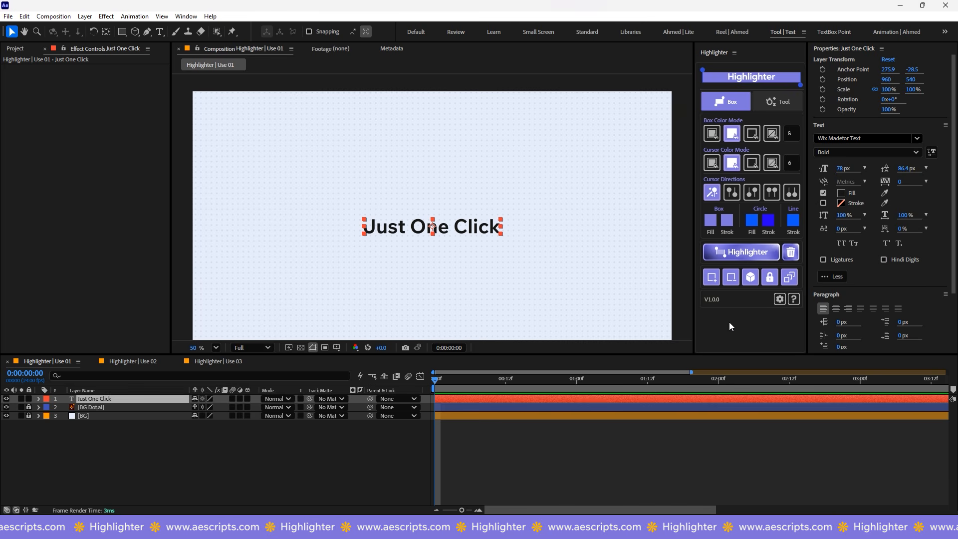
Step: Create a highlight on the Just One Click text with the left cursor circle above and the right one below
{"action": "left_click", "coordinate": [731, 195]}
{"action": "left_click", "coordinate": [716, 253]}
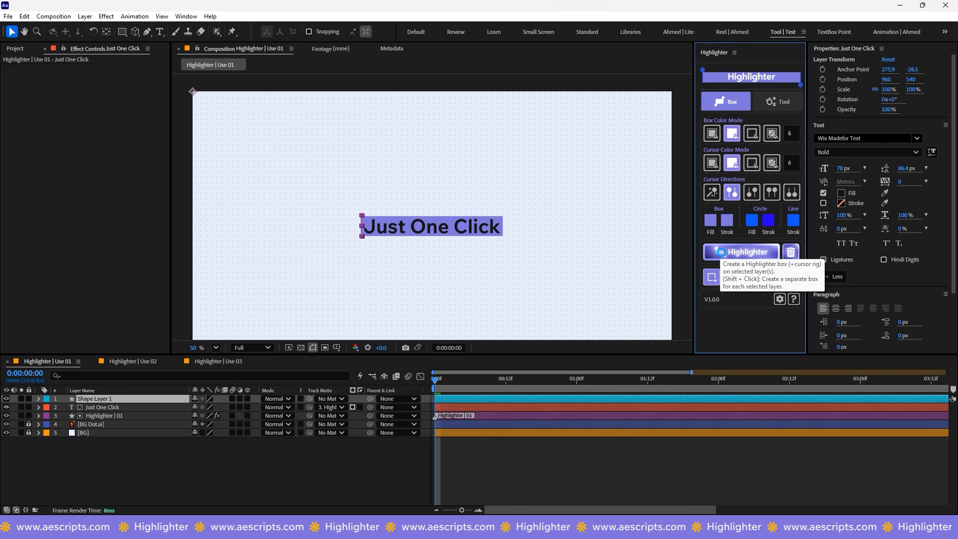
{"action": "left_click", "coordinate": [446, 347]}
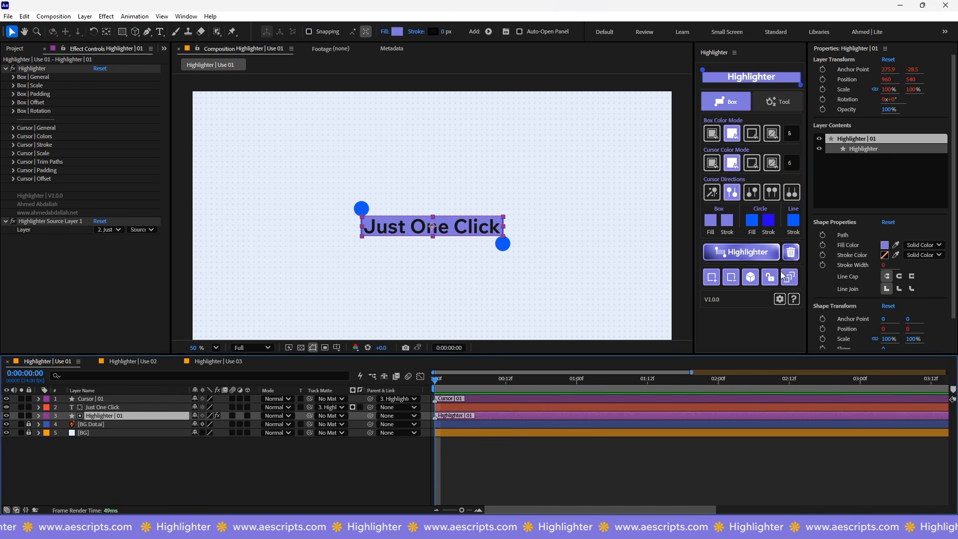
Step: Remove the highlight from Just One Click and recreate it with the left cursor circle below and the right one above
{"action": "left_click", "coordinate": [790, 252]}
{"action": "left_click", "coordinate": [752, 192]}
{"action": "left_click", "coordinate": [742, 252]}
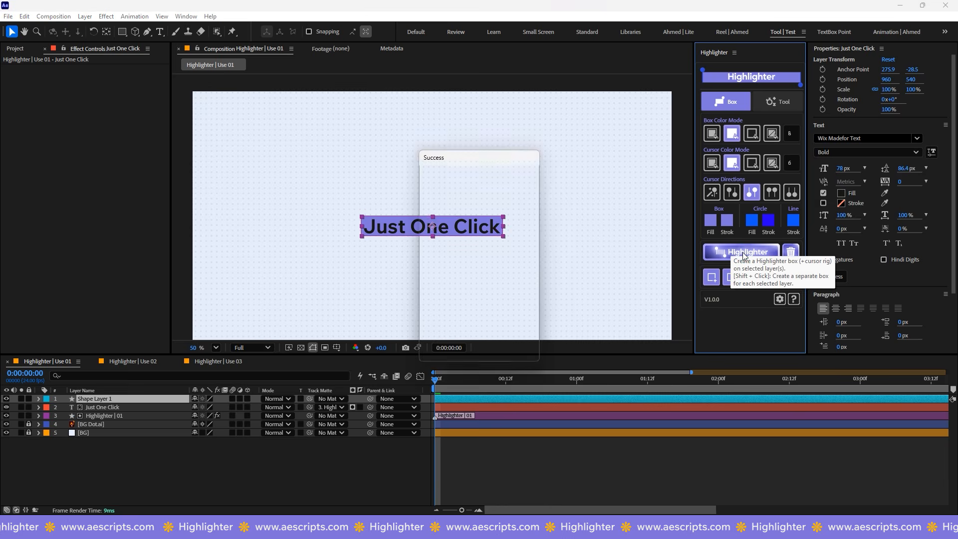
{"action": "left_click", "coordinate": [514, 323]}
Step: Remove the Just One Click highlight and recreate it with both cursor circles above the text
{"action": "left_click", "coordinate": [790, 252]}
{"action": "left_click", "coordinate": [772, 192]}
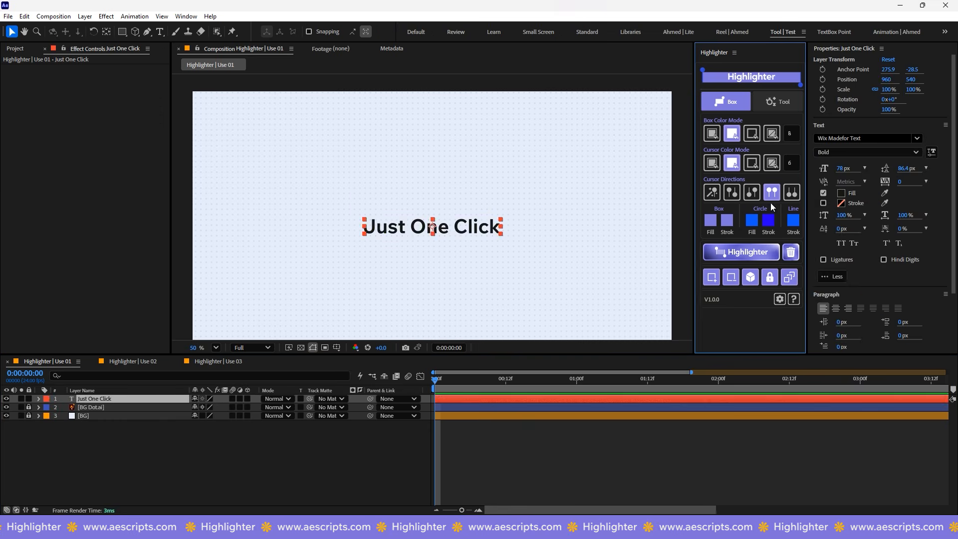
{"action": "left_click", "coordinate": [742, 252]}
{"action": "left_click", "coordinate": [481, 343]}
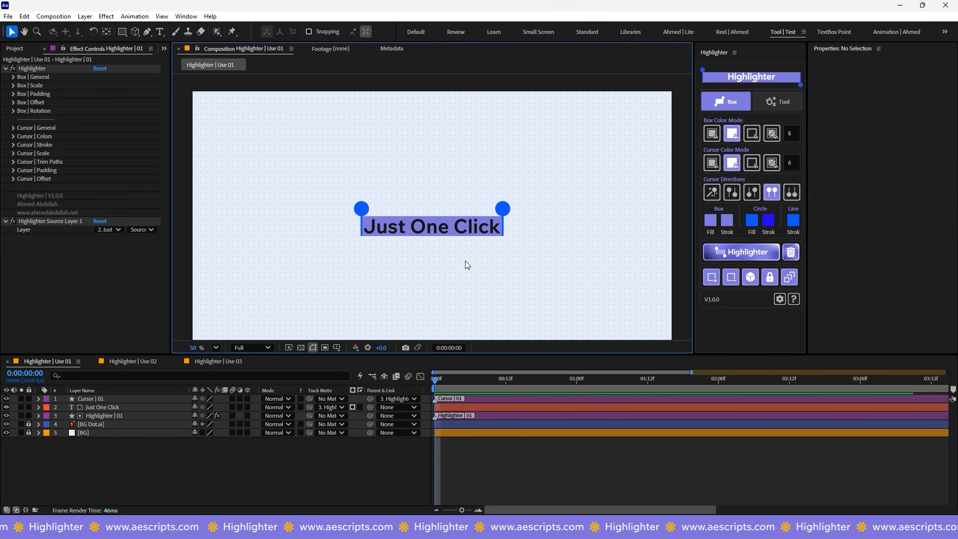
Step: Replace the Just One Click highlight with one that has both cursor circles below the text
{"action": "left_click", "coordinate": [791, 252]}
{"action": "left_click", "coordinate": [791, 193]}
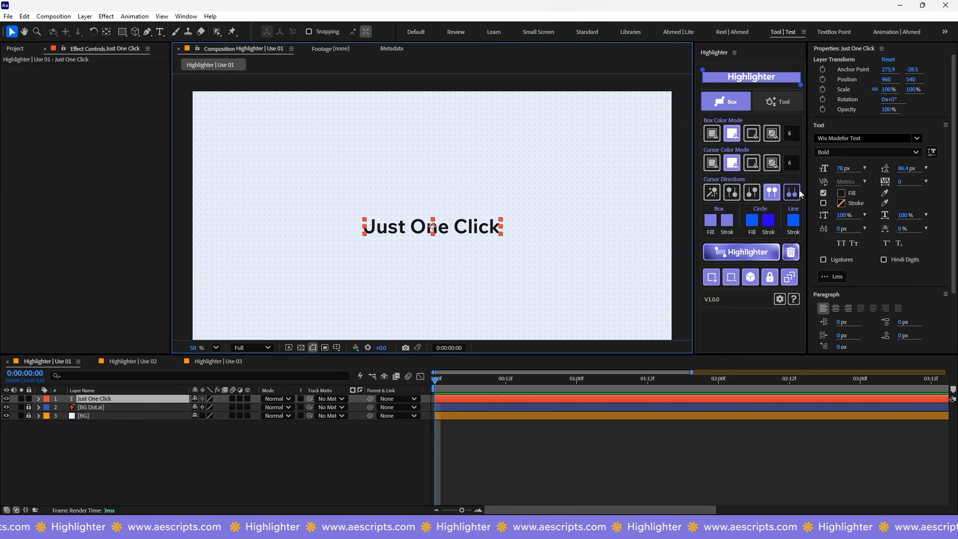
{"action": "left_click", "coordinate": [744, 255]}
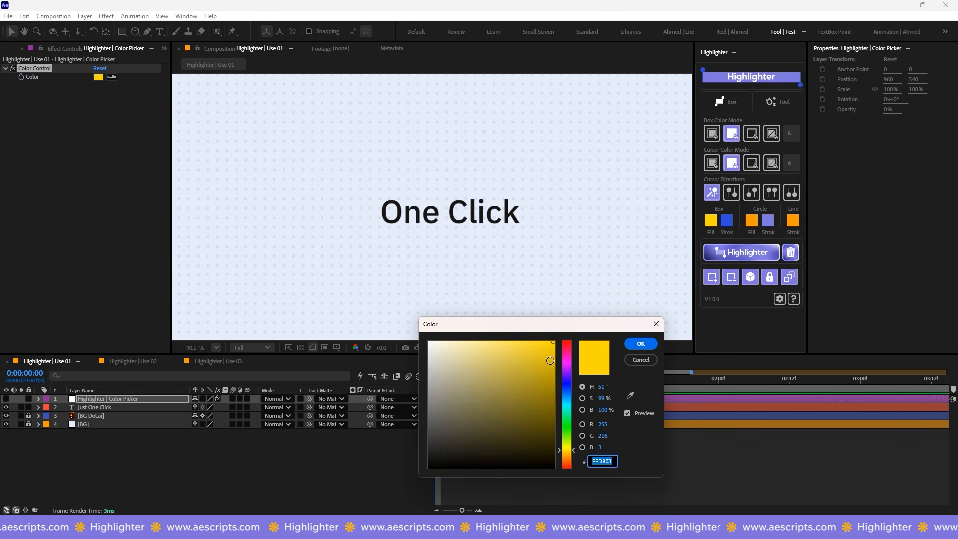
Step: Set the box fill color to pink and the box stroke color to green 4ADB2E
{"action": "left_click_drag", "start_coordinate": [572, 372], "coordinate": [578, 354]}
{"action": "left_click", "coordinate": [641, 360]}
{"action": "left_click", "coordinate": [726, 221]}
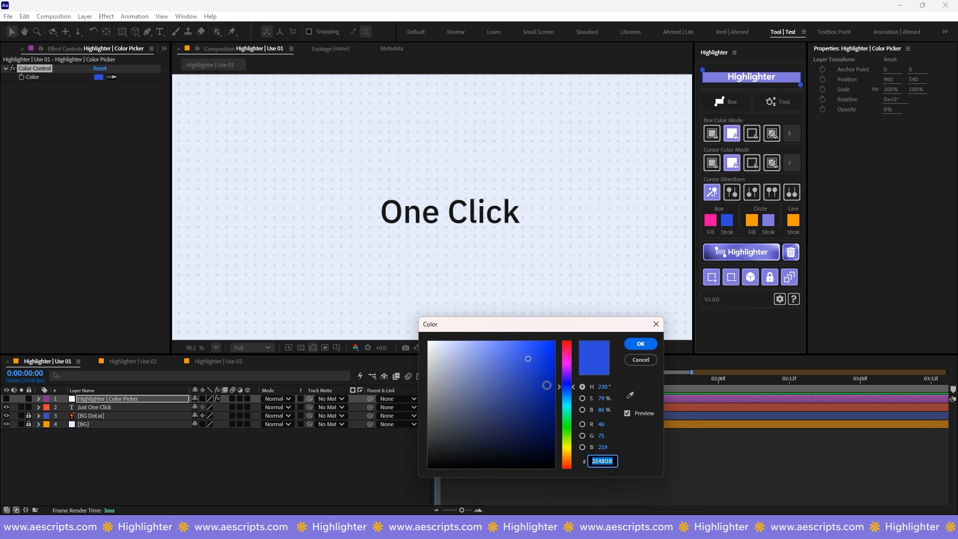
{"action": "left_click", "coordinate": [574, 429]}
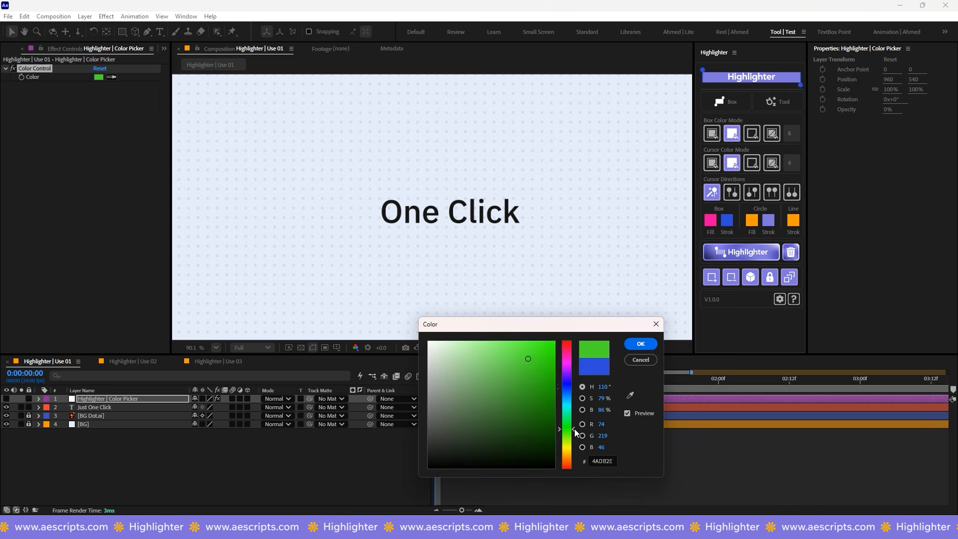
{"action": "left_click", "coordinate": [636, 349]}
Step: Set the circle fill color to green and the circle stroke color to blue 2400FF
{"action": "left_click", "coordinate": [566, 420]}
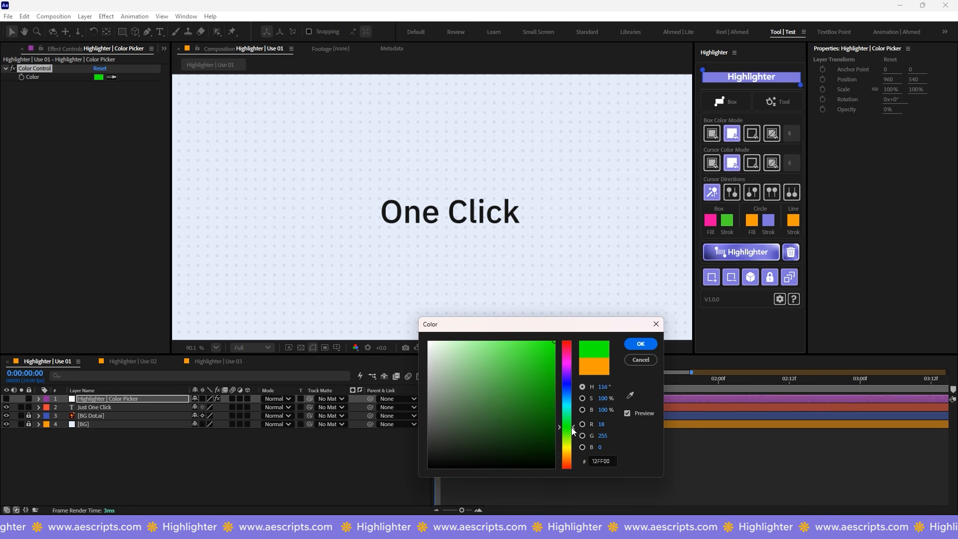
{"action": "left_click", "coordinate": [641, 344]}
{"action": "left_click", "coordinate": [768, 220]}
{"action": "left_click_drag", "start_coordinate": [567, 446], "coordinate": [567, 455]}
{"action": "left_click", "coordinate": [567, 380]}
{"action": "left_click", "coordinate": [553, 343]}
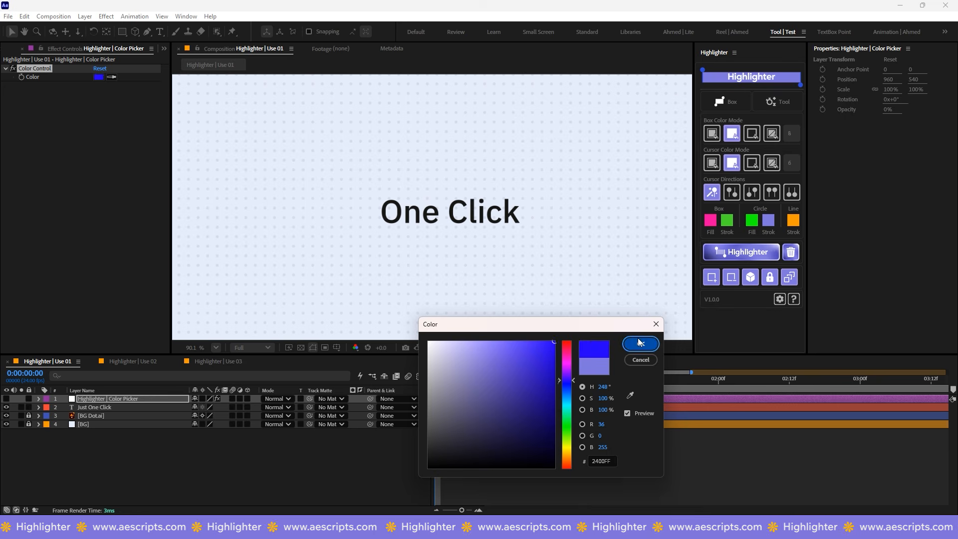
{"action": "left_click", "coordinate": [640, 344]}
Step: Set the line stroke color to magenta FF00EA and create a highlight on the Just One Click text layer
{"action": "left_click", "coordinate": [794, 220]}
{"action": "left_click", "coordinate": [567, 360]}
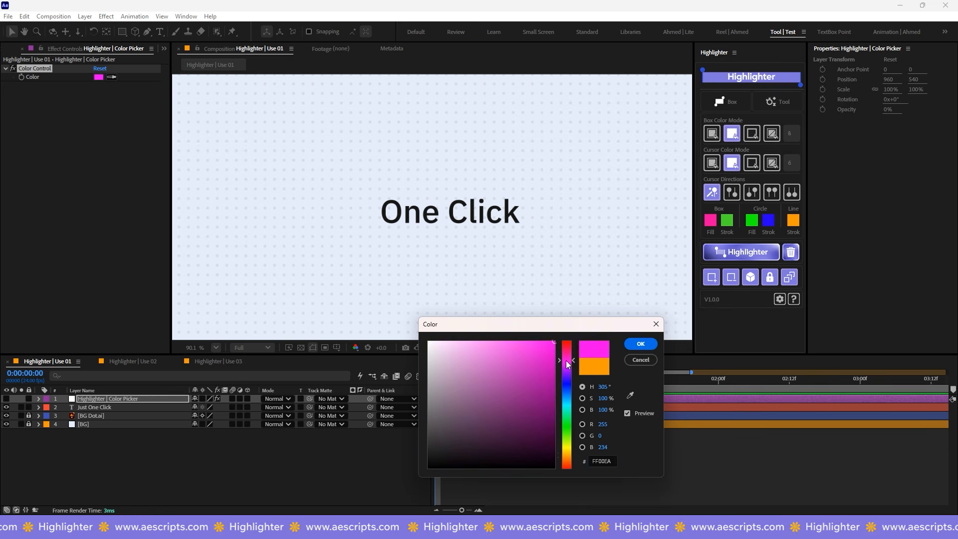
{"action": "left_click", "coordinate": [639, 345]}
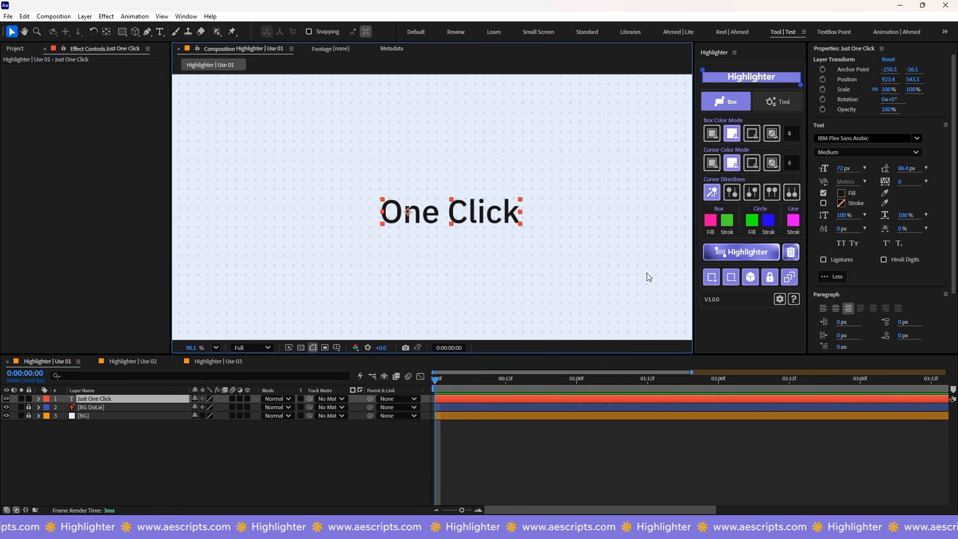
{"action": "left_click", "coordinate": [741, 252]}
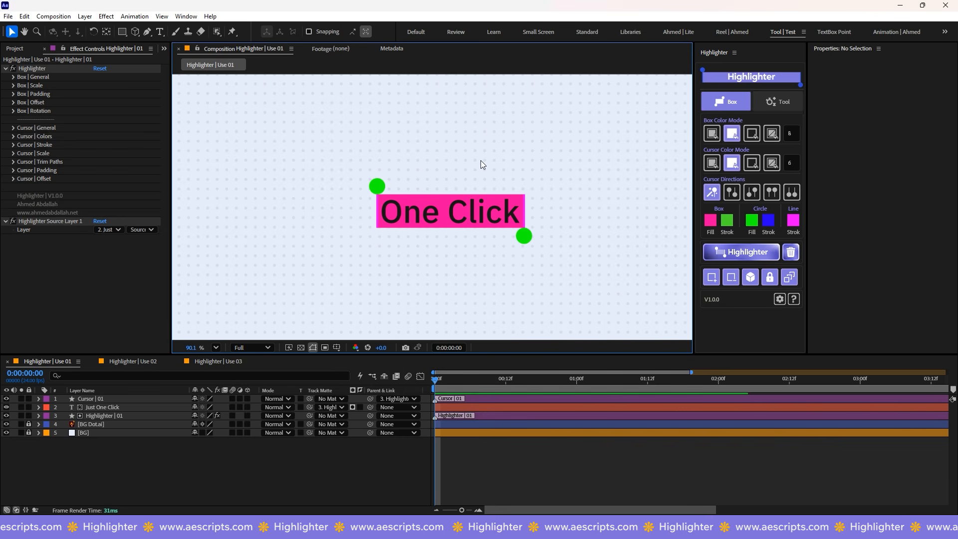
Step: Remove the pink highlight from the Just One Click text layer and create it again with the same colors
{"action": "left_click", "coordinate": [534, 416]}
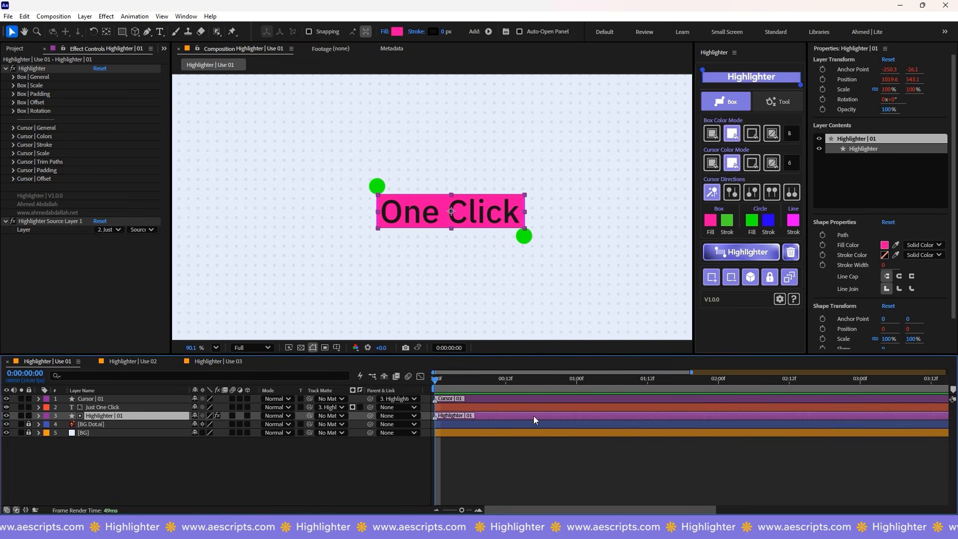
{"action": "left_click", "coordinate": [791, 253]}
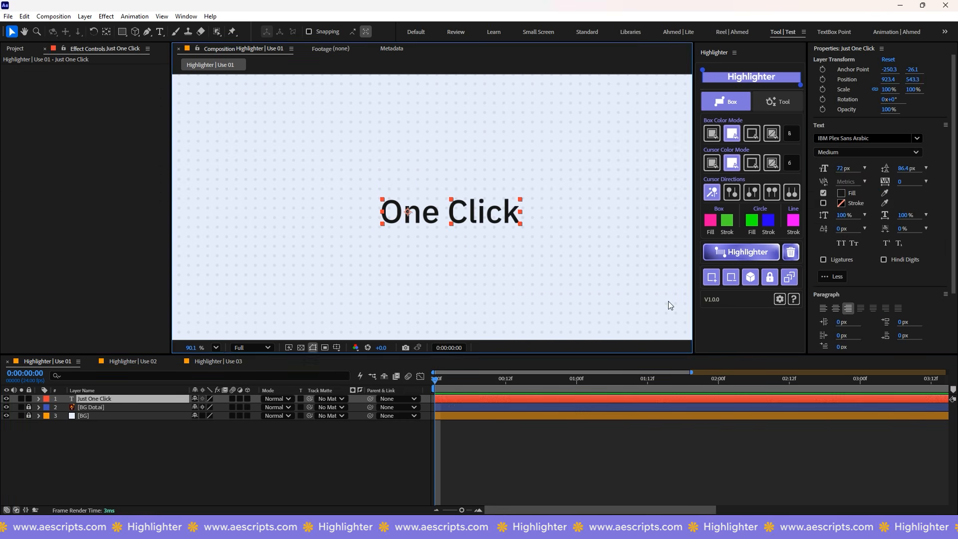
{"action": "left_click", "coordinate": [745, 253]}
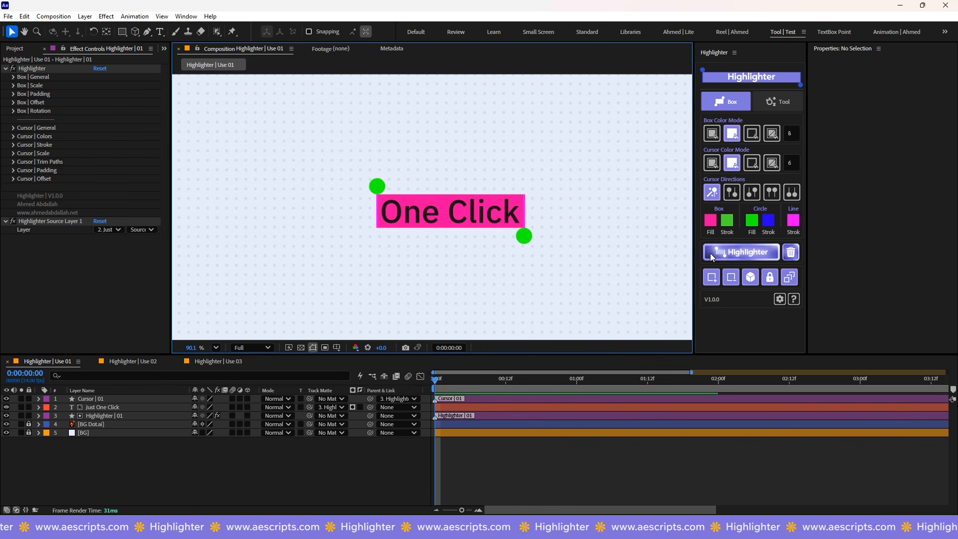
Step: Change the box fill and box stroke colors to the script interface's purple by sampling it with the eyedropper
{"action": "left_click", "coordinate": [711, 223]}
{"action": "left_click", "coordinate": [630, 395]}
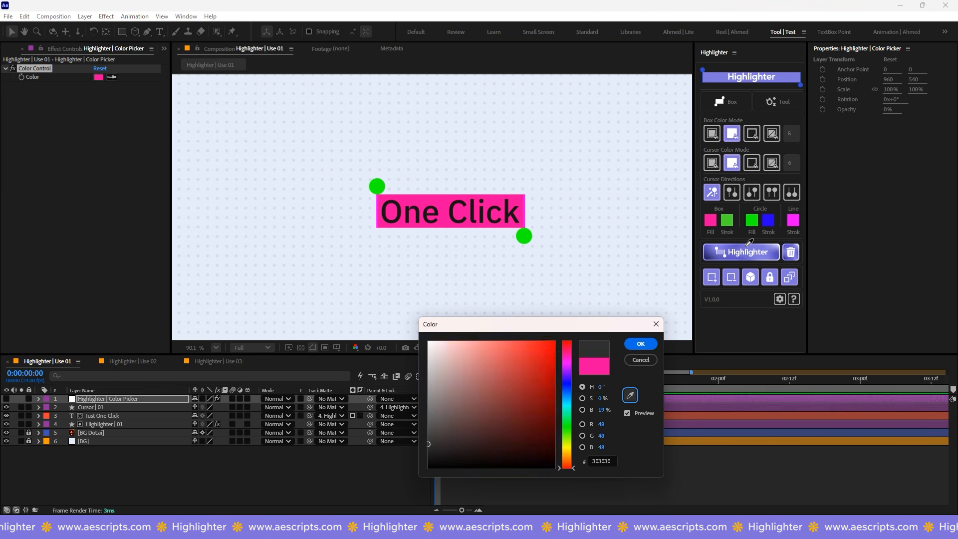
{"action": "left_click", "coordinate": [738, 269]}
{"action": "left_click", "coordinate": [641, 344]}
{"action": "left_click", "coordinate": [727, 220]}
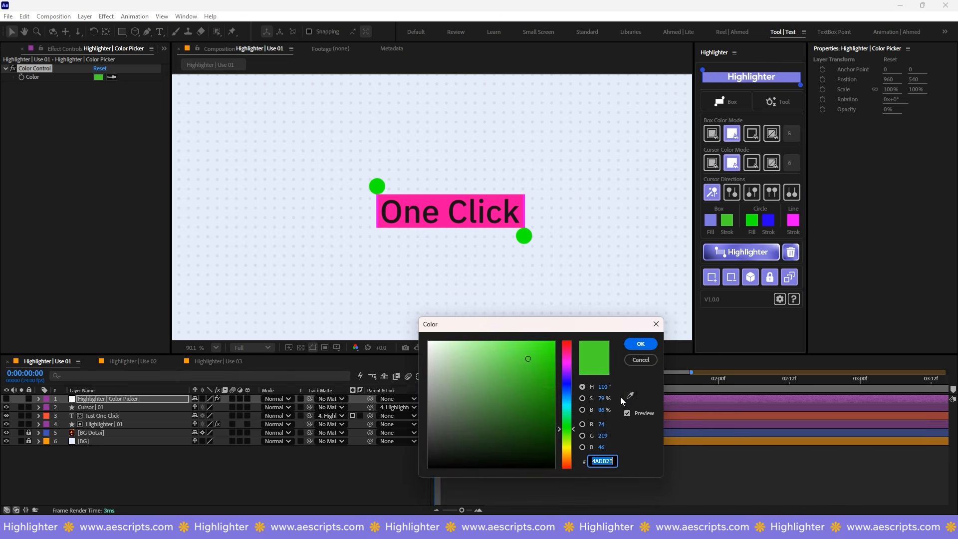
{"action": "left_click", "coordinate": [630, 395]}
{"action": "left_click", "coordinate": [641, 344]}
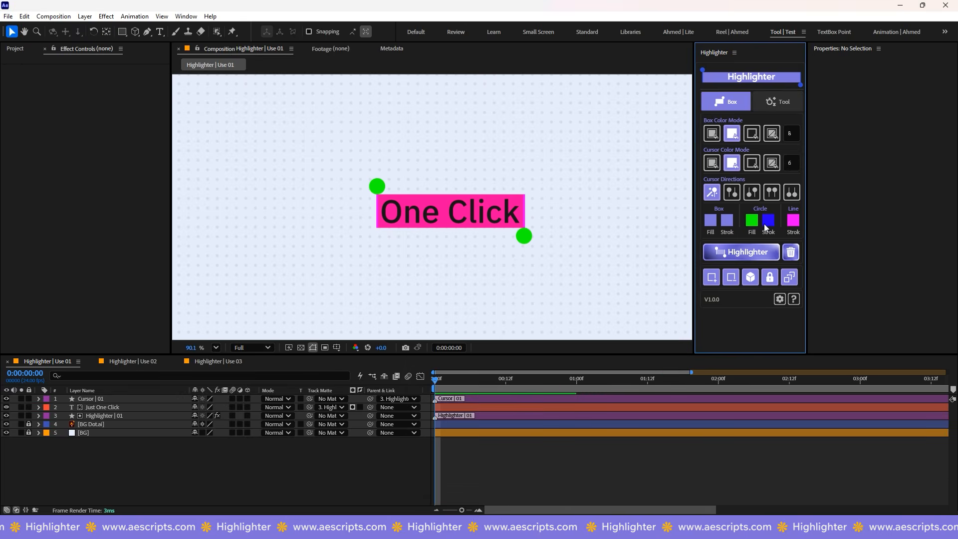
Step: Sample the circle stroke's blue with the eyedropper for the circle fill and the line stroke colors
{"action": "left_click", "coordinate": [752, 220]}
{"action": "left_click", "coordinate": [630, 395]}
{"action": "left_click", "coordinate": [769, 224]}
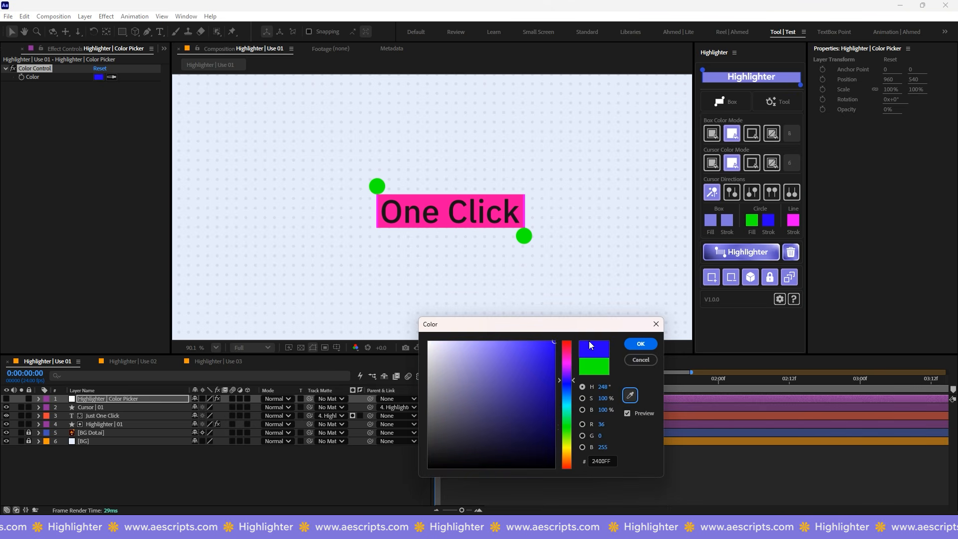
{"action": "left_click", "coordinate": [640, 344]}
{"action": "left_click", "coordinate": [796, 221]}
{"action": "left_click", "coordinate": [630, 395]}
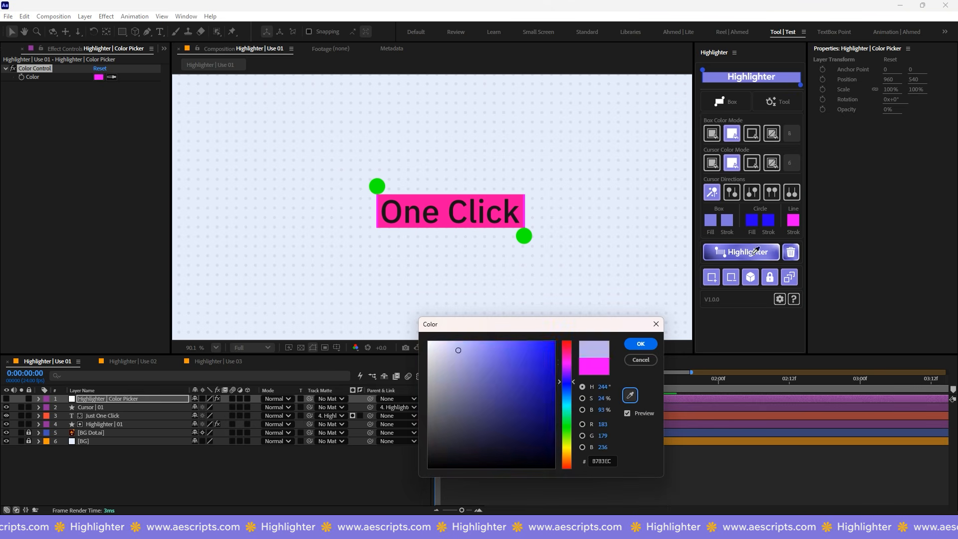
{"action": "left_click", "coordinate": [639, 349]}
Step: Remove the pink highlight and create a new one with a purple box and blue cursors on the Just One Click text
{"action": "left_click", "coordinate": [499, 416]}
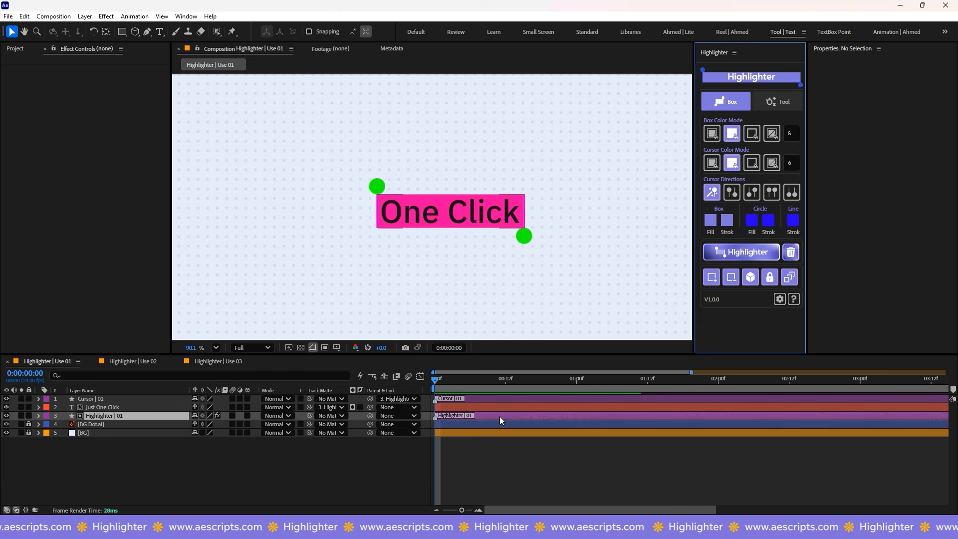
{"action": "left_click", "coordinate": [789, 252]}
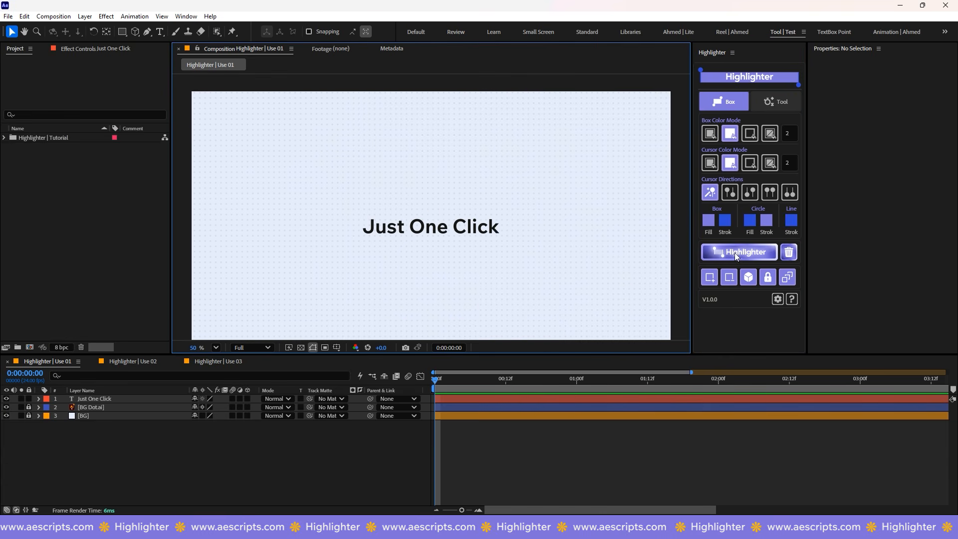
{"action": "left_click", "coordinate": [437, 232]}
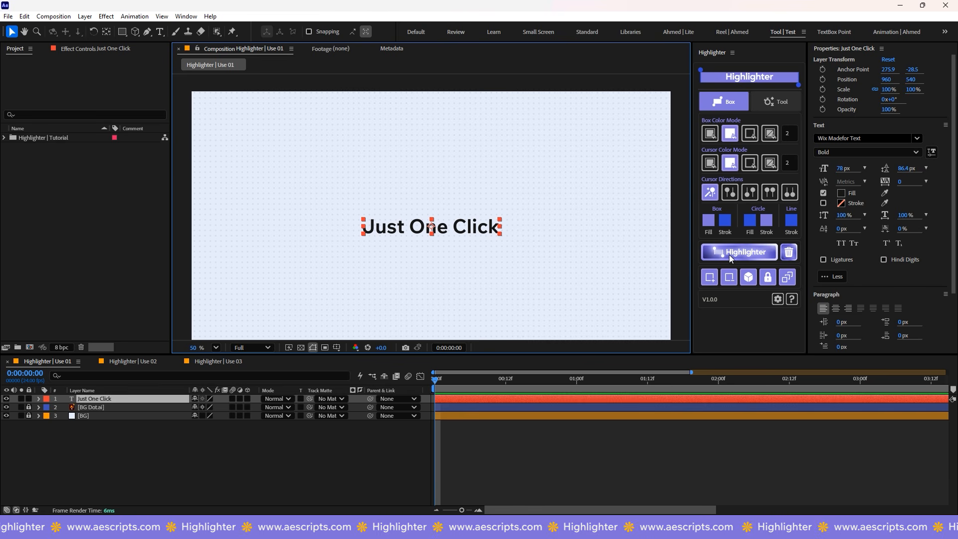
{"action": "left_click", "coordinate": [747, 253]}
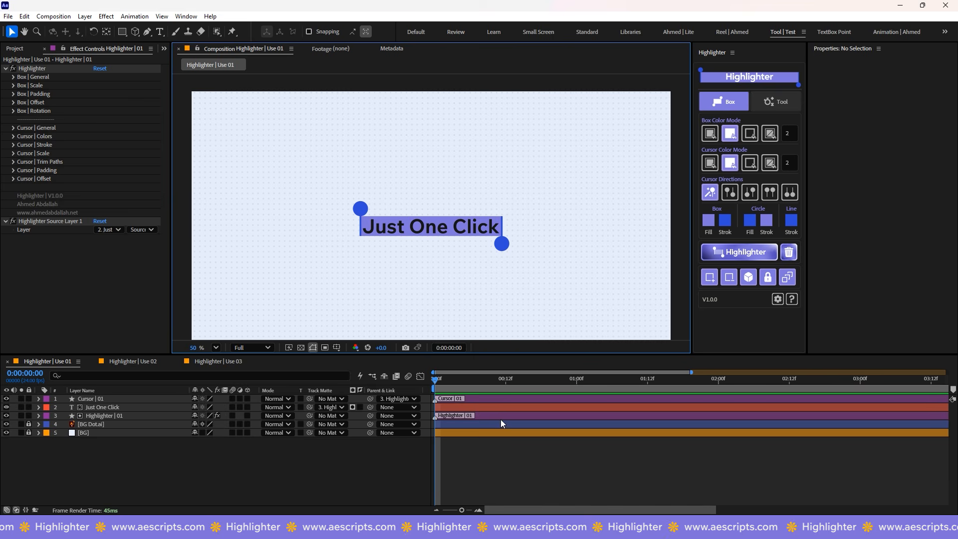
Step: Set the Padding All of the Just One Click highlight's box to 14 and expand its cursor scale settings
{"action": "left_click", "coordinate": [498, 416]}
{"action": "left_click", "coordinate": [14, 93]}
{"action": "left_click_drag", "start_coordinate": [97, 102], "coordinate": [104, 102]}
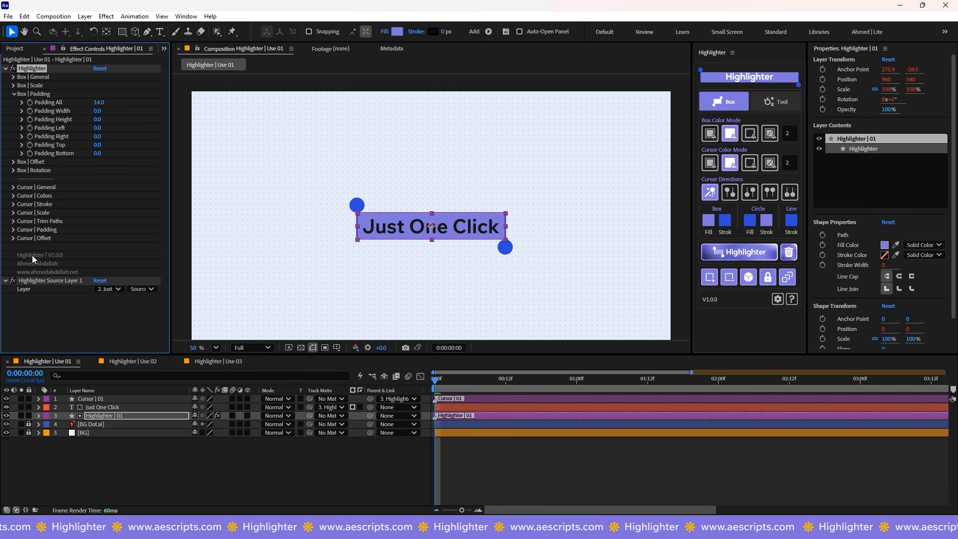
{"action": "left_click", "coordinate": [13, 213]}
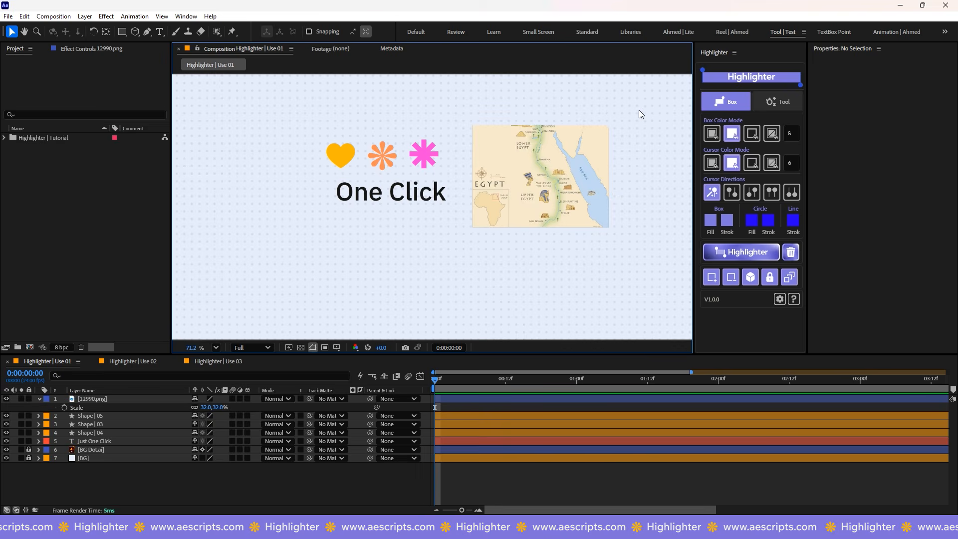
Step: Create a single highlight around the map image, the three shapes and the One Click text, and dismiss the success message
{"action": "left_click_drag", "start_coordinate": [638, 111], "coordinate": [310, 247]}
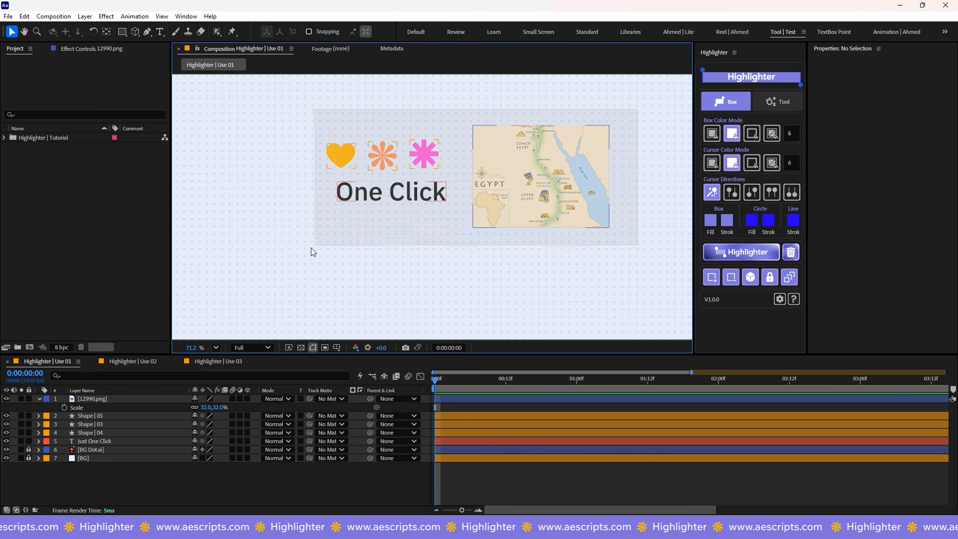
{"action": "left_click", "coordinate": [740, 252]}
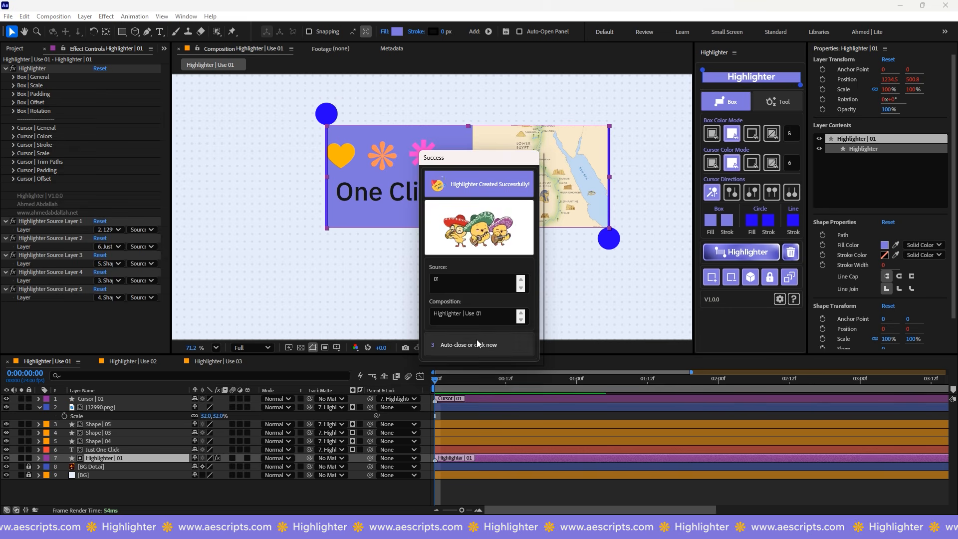
{"action": "left_click", "coordinate": [477, 345]}
Step: Move the One Click text lower, and try moving the map image farther right before undoing that move
{"action": "left_click_drag", "start_coordinate": [412, 198], "coordinate": [408, 244]}
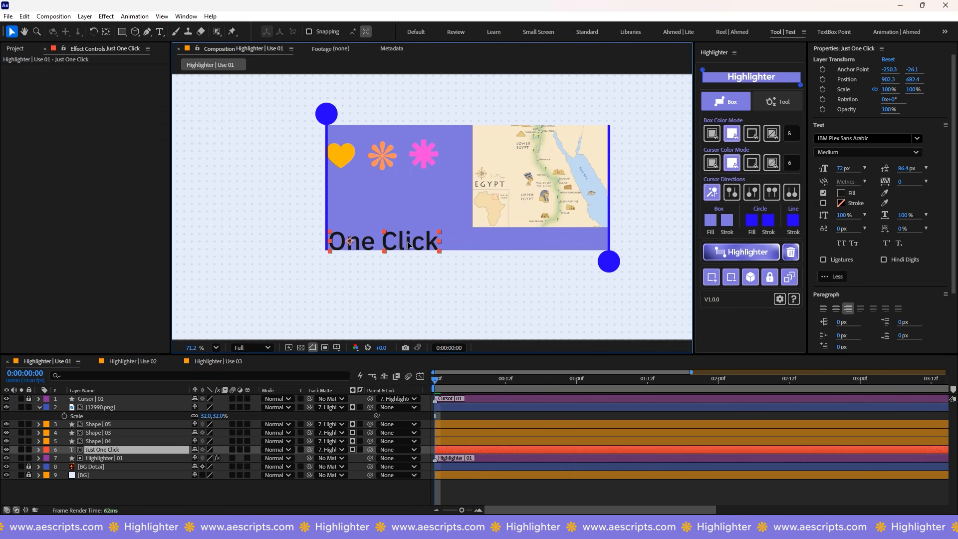
{"action": "left_click", "coordinate": [554, 175]}
{"action": "left_click_drag", "start_coordinate": [555, 175], "coordinate": [623, 198]}
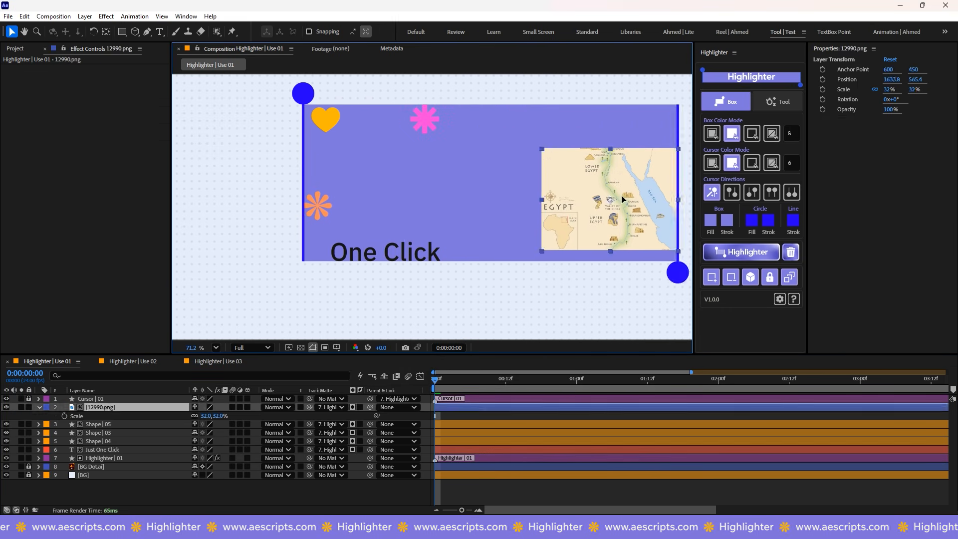
{"action": "key", "text": "ctrl+z"}
Step: Rotate the One Click text to 44° and scale the pink asterisk to 71%
{"action": "left_click", "coordinate": [399, 252]}
{"action": "left_click_drag", "start_coordinate": [413, 274], "coordinate": [381, 328]}
{"action": "left_click", "coordinate": [432, 124]}
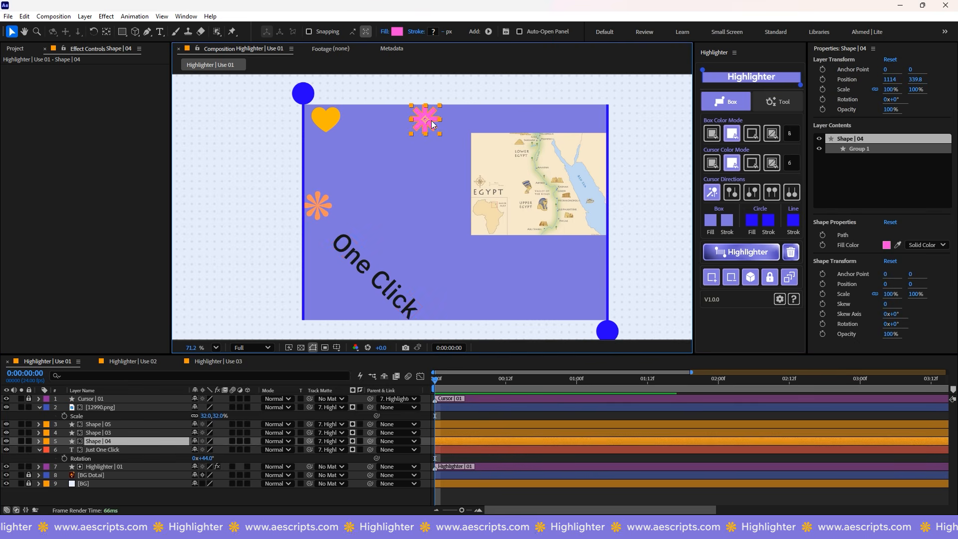
{"action": "key", "text": "s"}
{"action": "left_click_drag", "start_coordinate": [205, 450], "coordinate": [191, 450]}
Step: Move the heart down and to the left, beyond the orange flower, and enlarge it
{"action": "left_click_drag", "start_coordinate": [326, 120], "coordinate": [279, 158]}
{"action": "key", "text": "s"}
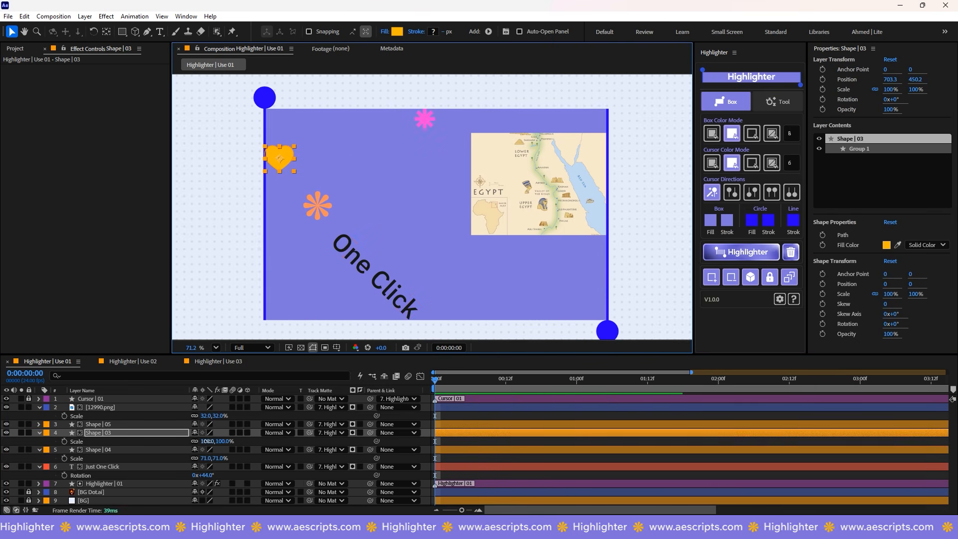
{"action": "left_click_drag", "start_coordinate": [206, 441], "coordinate": [252, 441]}
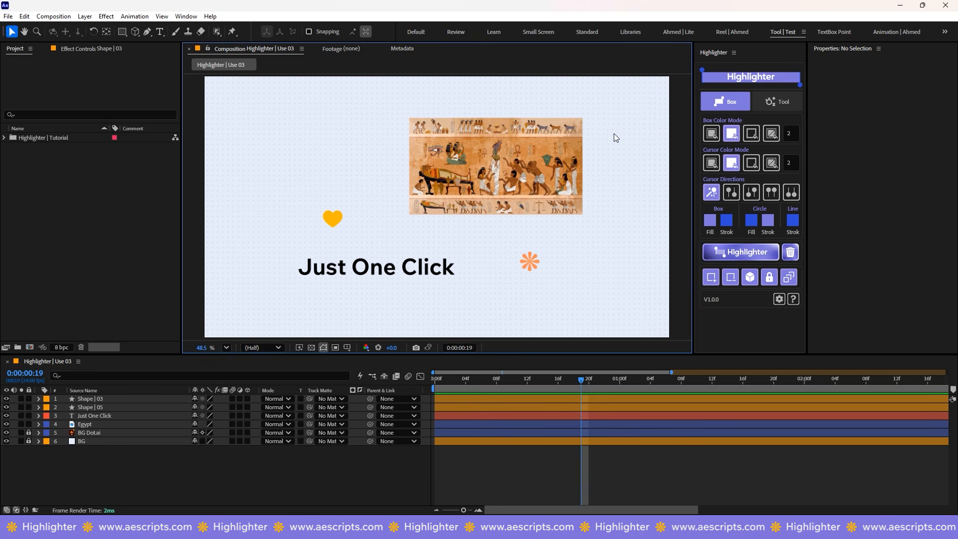
Step: Select the heart, flower, Just One Click text and Egypt image and apply the modified Highlighter command to them
{"action": "left_click_drag", "start_coordinate": [622, 129], "coordinate": [258, 301]}
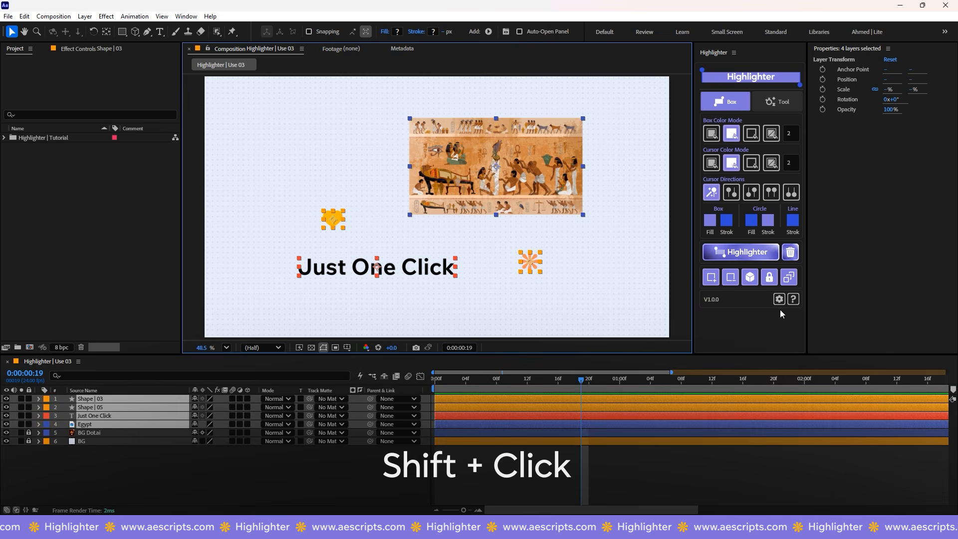
{"action": "left_click", "coordinate": [753, 253], "text": "shift"}
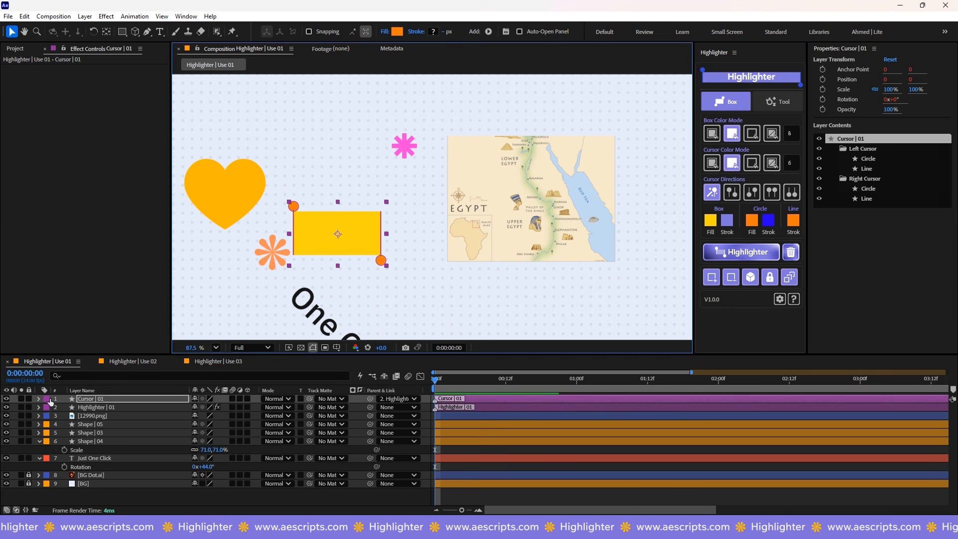
Step: Move the yellow highlight box over the EGYPT label on the map and set its Padding All to -31
{"action": "left_click_drag", "start_coordinate": [330, 237], "coordinate": [475, 209]}
{"action": "scroll", "coordinate": [474, 209], "scroll_direction": "up", "scroll_amount": 3}
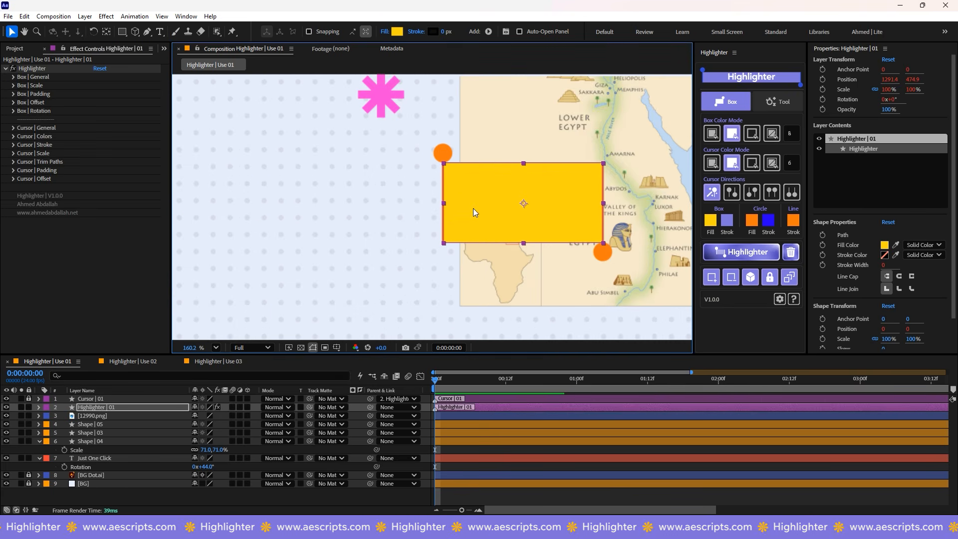
{"action": "left_click", "coordinate": [14, 94]}
{"action": "left_click_drag", "start_coordinate": [99, 102], "coordinate": [76, 93]}
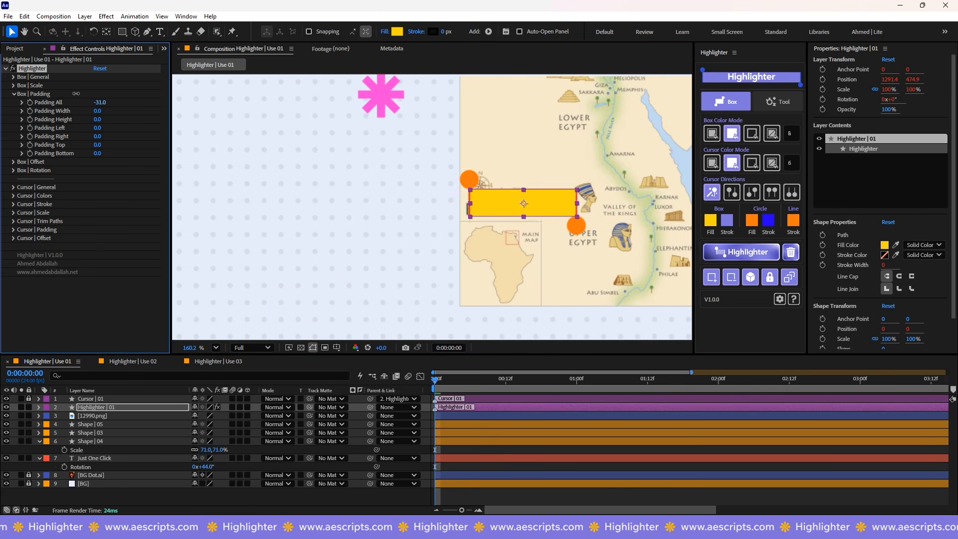
Step: Set the EGYPT highlight's blending mode to Multiply and its Padding Right to -48
{"action": "left_click", "coordinate": [279, 407]}
{"action": "left_click", "coordinate": [322, 118]}
{"action": "scroll", "coordinate": [579, 197], "scroll_direction": "up", "scroll_amount": 2}
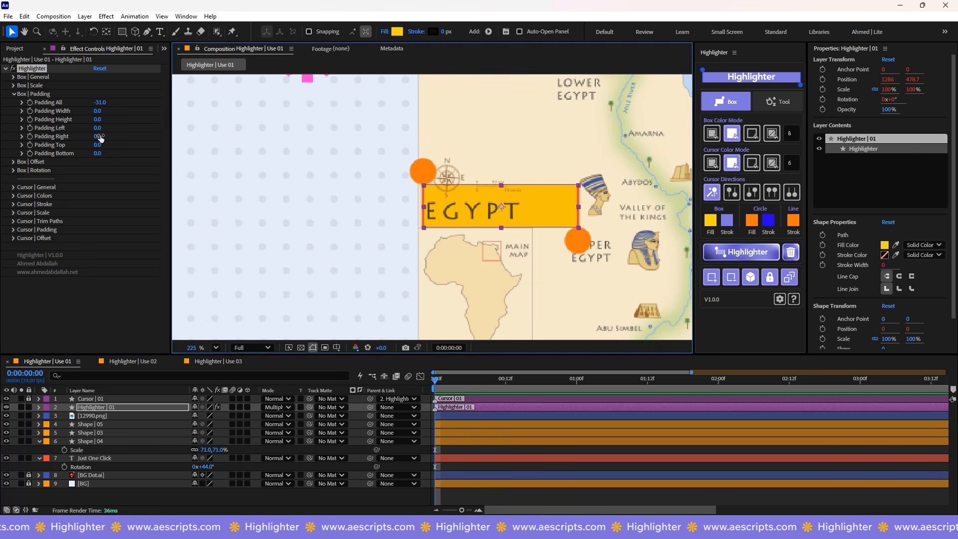
{"action": "left_click_drag", "start_coordinate": [101, 138], "coordinate": [70, 137]}
Step: Scale both cursor circles of the EGYPT highlight together to 78%
{"action": "left_click", "coordinate": [13, 187]}
{"action": "left_click", "coordinate": [14, 280]}
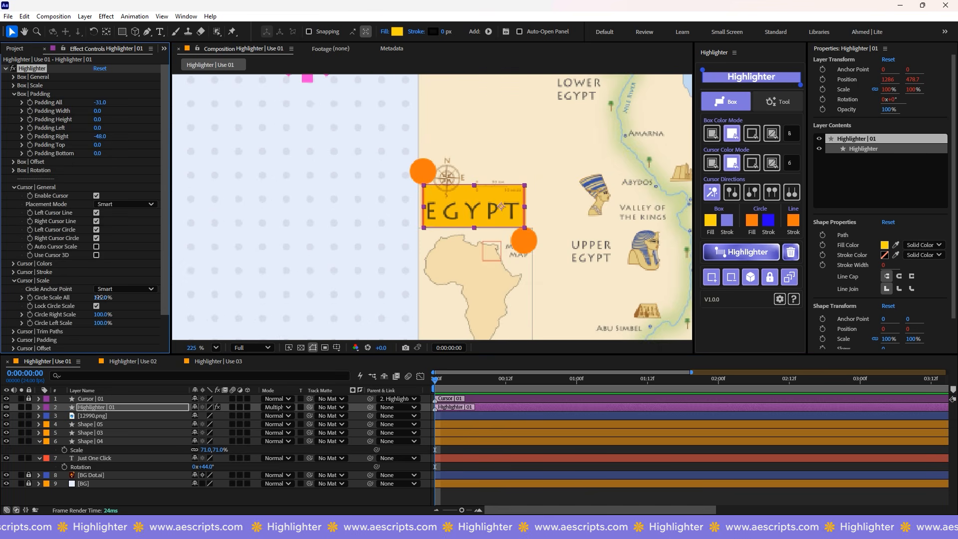
{"action": "left_click_drag", "start_coordinate": [98, 297], "coordinate": [87, 294]}
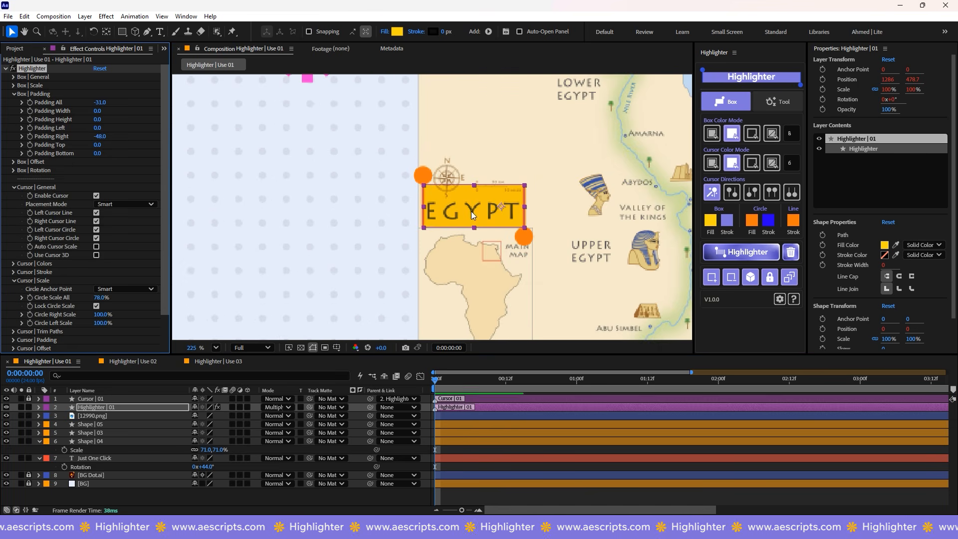
Step: Nudge the EGYPT highlight box slightly lower over its map label
{"action": "left_click_drag", "start_coordinate": [474, 211], "coordinate": [474, 214]}
{"action": "scroll", "coordinate": [337, 246], "scroll_direction": "down", "scroll_amount": 5}
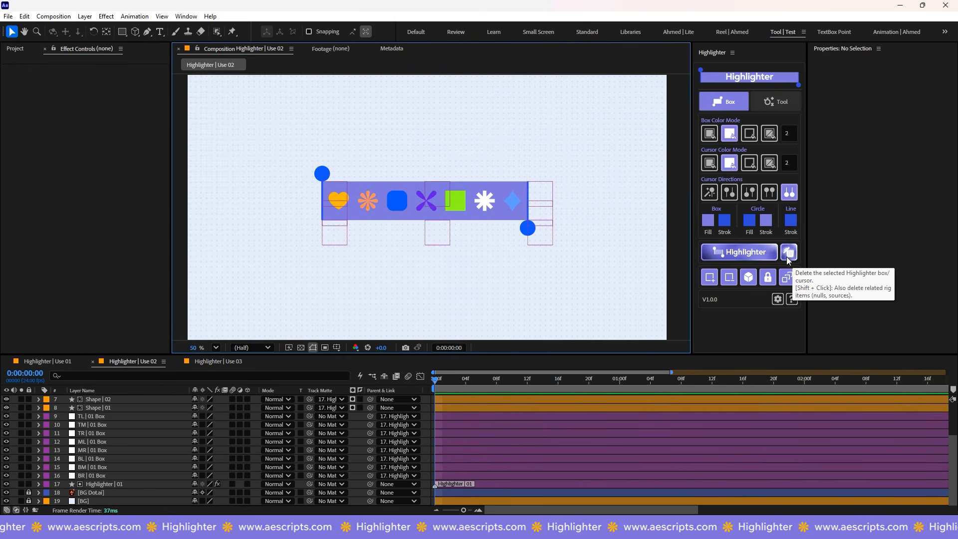
Step: Try deleting the seven-shape highlight in Highlighter | Use 02 together with its cursor and null rig
{"action": "left_click", "coordinate": [490, 484]}
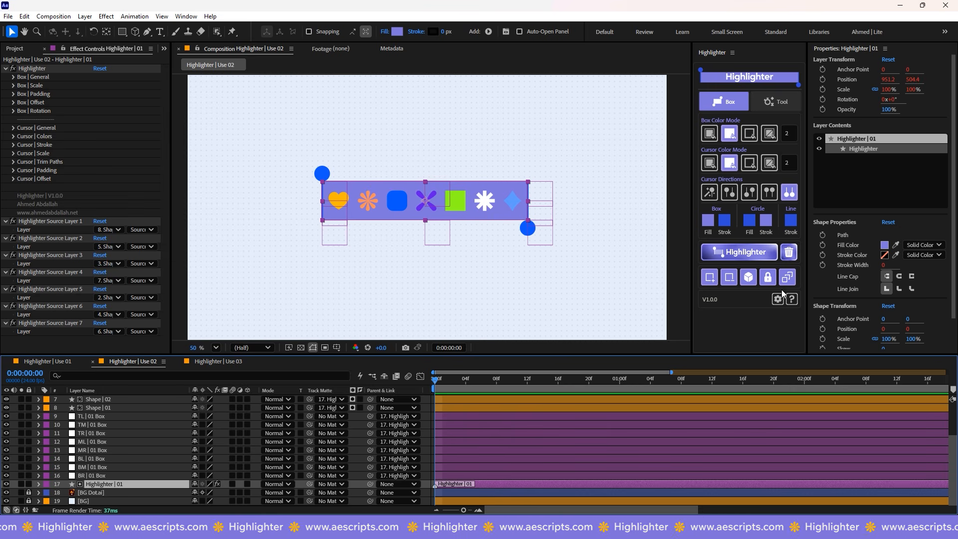
{"action": "left_click", "coordinate": [790, 253]}
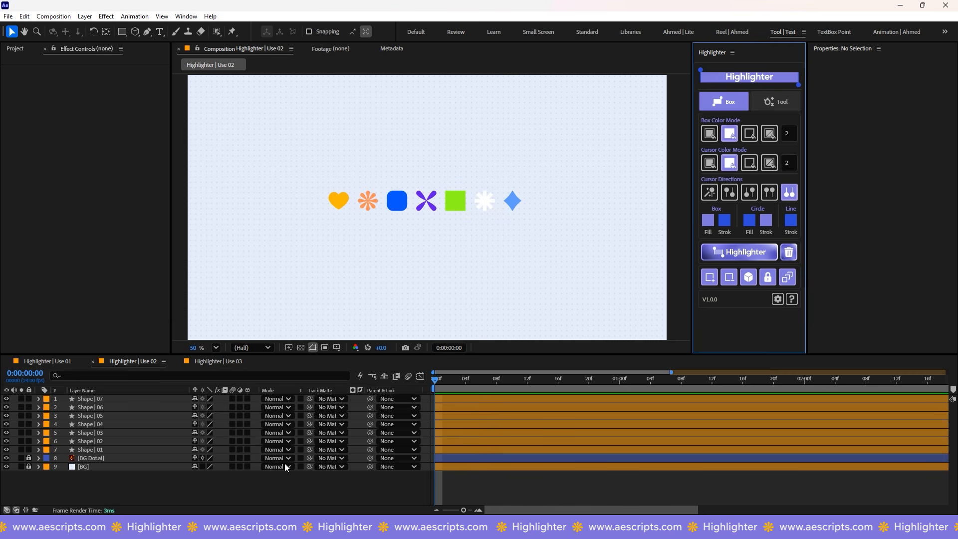
{"action": "key", "text": "ctrl+z"}
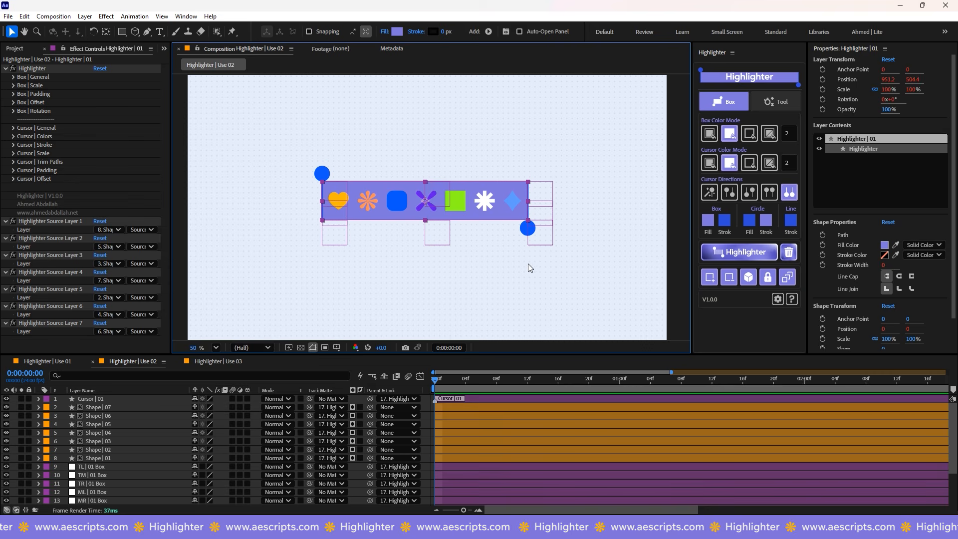
Step: Delete the blue circle cursor of the seven-shape highlight
{"action": "left_click", "coordinate": [522, 229]}
{"action": "left_click", "coordinate": [795, 256]}
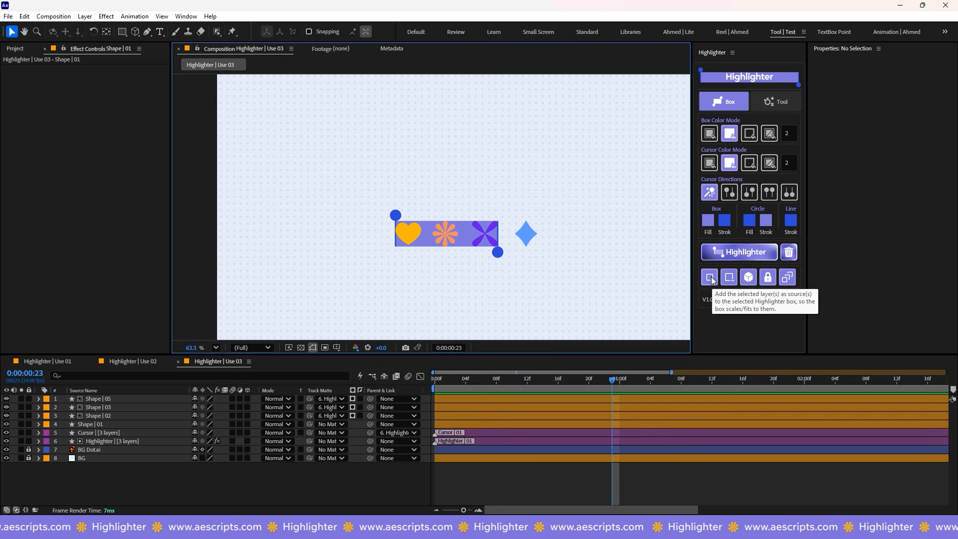
Step: In Highlighter | Use 03, add the blue Shape | 01 as a source of the three-layer highlight and bring its cursor layer to the front
{"action": "left_click", "coordinate": [483, 442]}
{"action": "mouse_move", "coordinate": [508, 383]}
{"action": "left_mouse_down"}
{"action": "mouse_move", "coordinate": [438, 382]}
{"action": "mouse_move", "coordinate": [690, 382]}
{"action": "mouse_move", "coordinate": [438, 382]}
{"action": "mouse_move", "coordinate": [643, 382]}
{"action": "mouse_move", "coordinate": [628, 383]}
{"action": "left_mouse_up"}
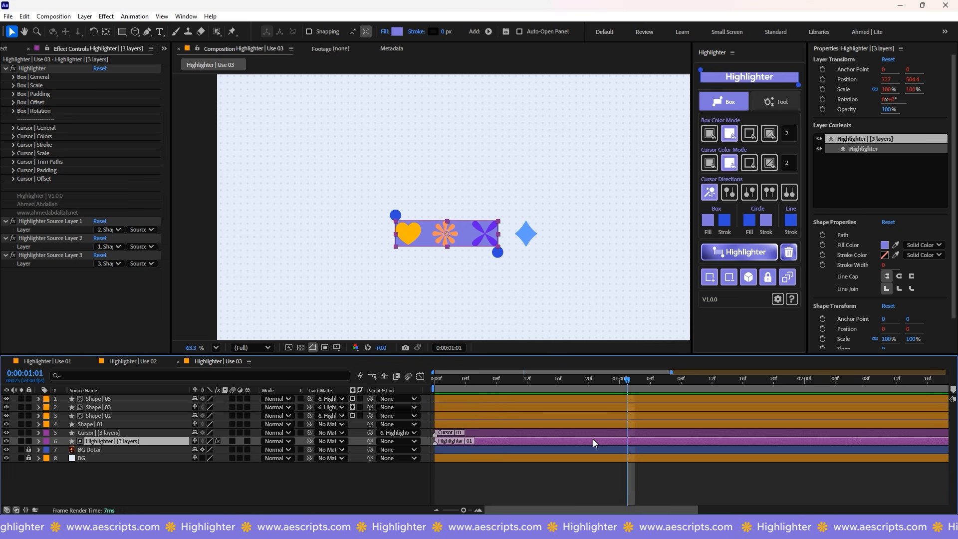
{"action": "left_click", "coordinate": [530, 242], "text": "shift"}
{"action": "left_click", "coordinate": [709, 277]}
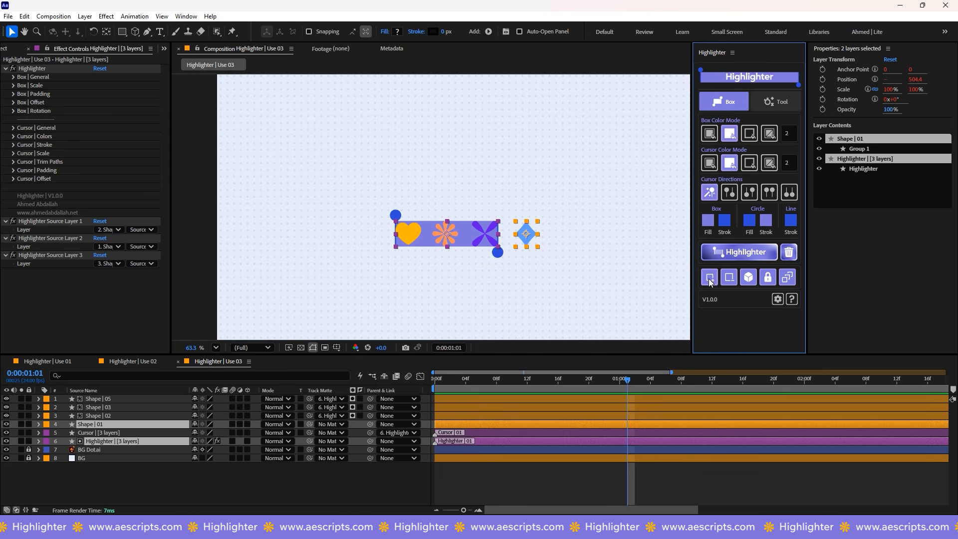
{"action": "left_click", "coordinate": [572, 274]}
{"action": "key", "text": "Home"}
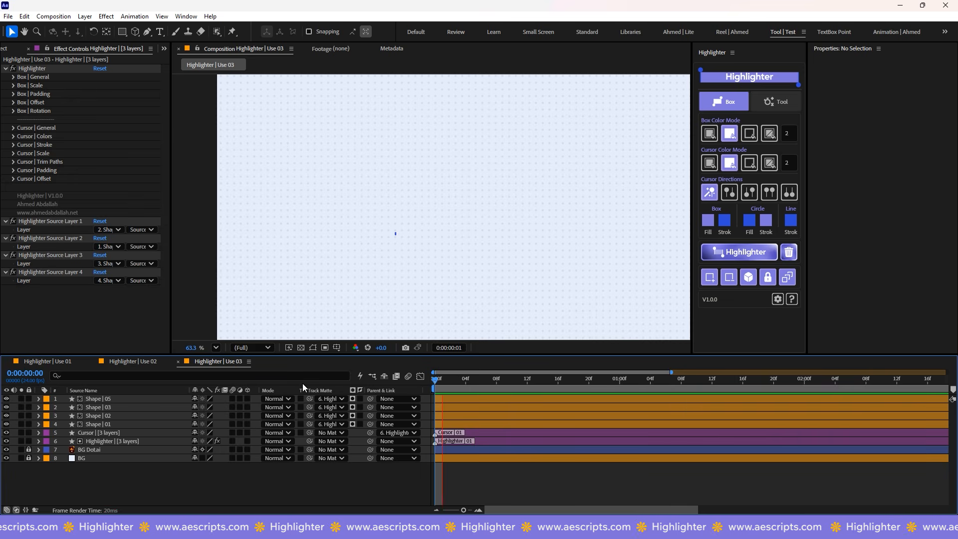
{"action": "left_click", "coordinate": [529, 432]}
{"action": "key", "text": "ctrl+shift+bracketright"}
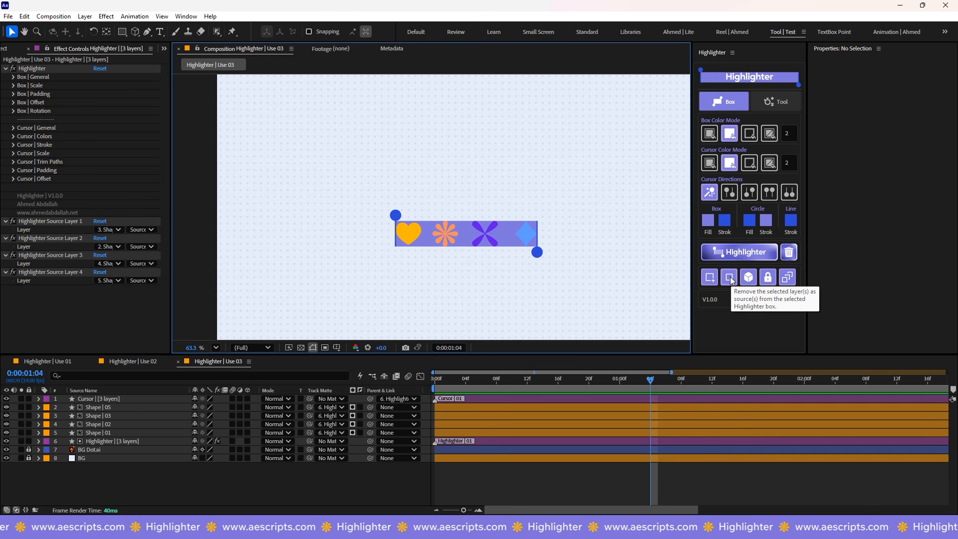
Step: Remove the blue Shape | 01 from the highlight's source layers and preview the animation from the start
{"action": "left_click", "coordinate": [515, 432]}
{"action": "left_click", "coordinate": [513, 407]}
{"action": "left_click", "coordinate": [519, 432]}
{"action": "left_click", "coordinate": [496, 441], "text": "ctrl"}
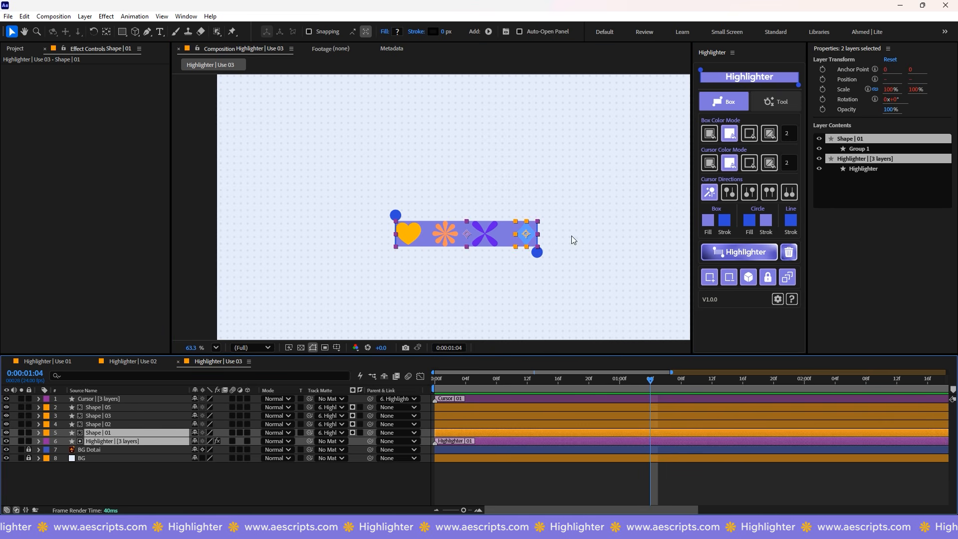
{"action": "left_click", "coordinate": [728, 279]}
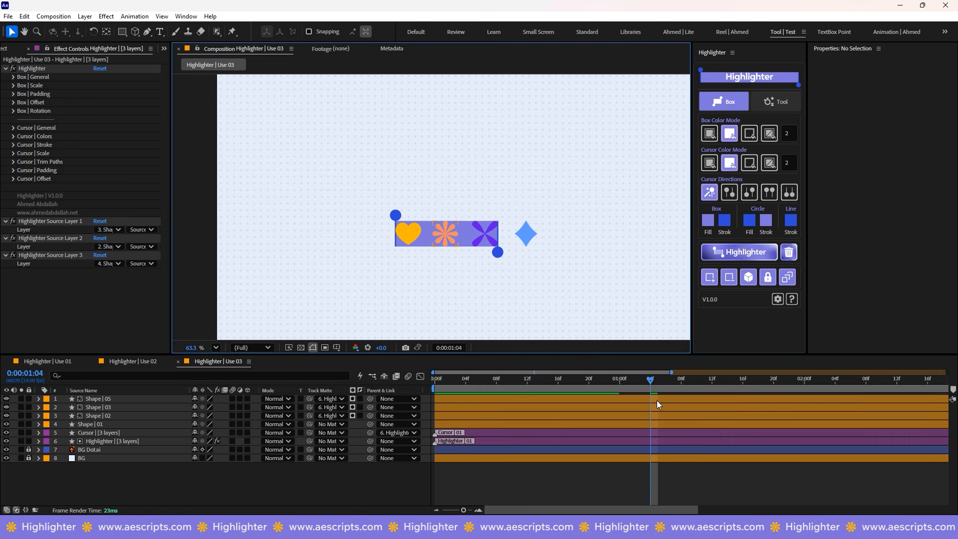
{"action": "left_click_drag", "start_coordinate": [650, 380], "coordinate": [413, 389]}
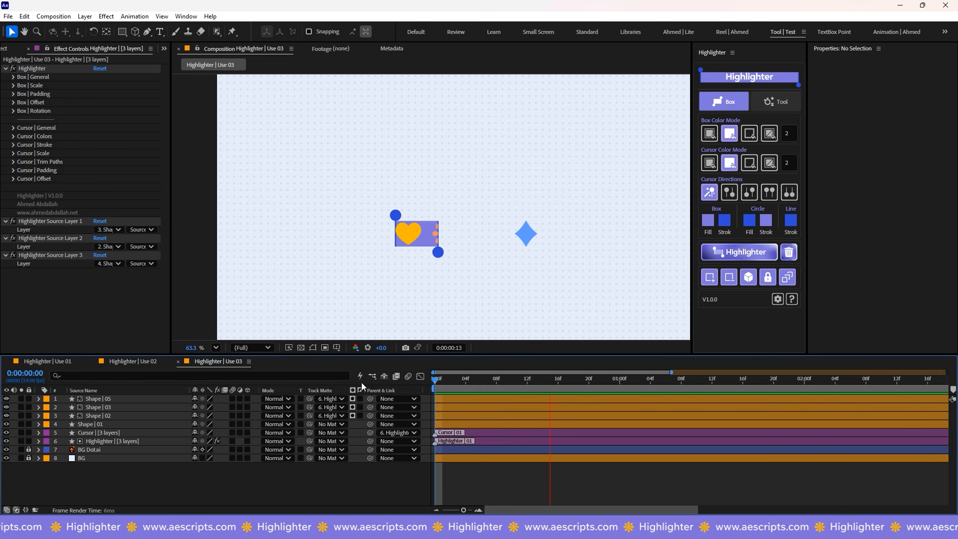
{"action": "key", "text": "space"}
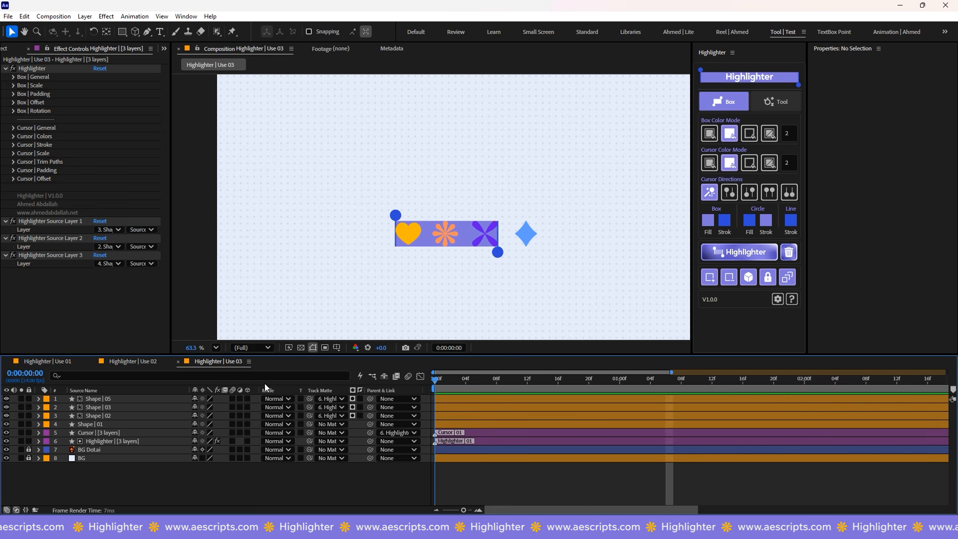
{"action": "key", "text": "space"}
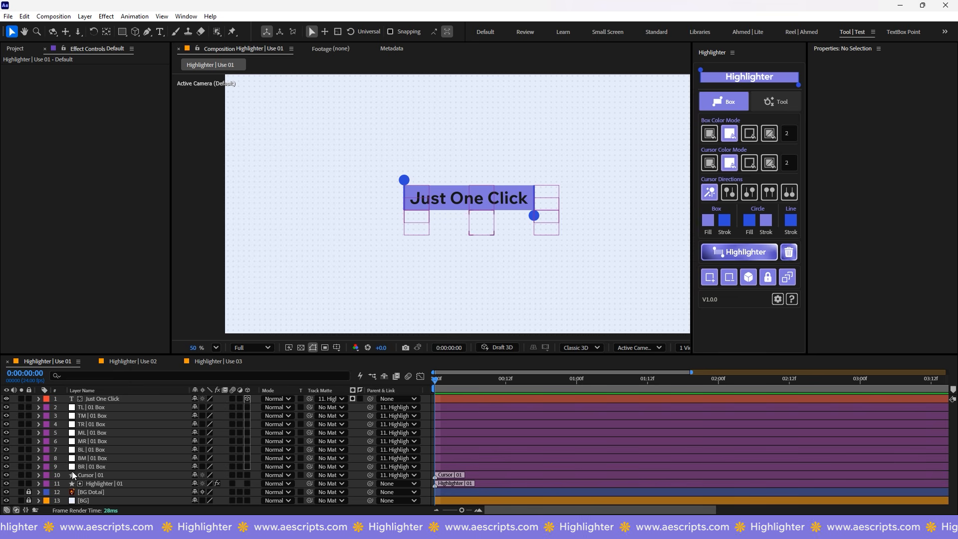
Step: In Highlighter | Use 01, convert the Just One Click highlight, its cursor and its null rig to 3D
{"action": "left_click", "coordinate": [98, 484]}
{"action": "left_click", "coordinate": [95, 407], "text": "shift"}
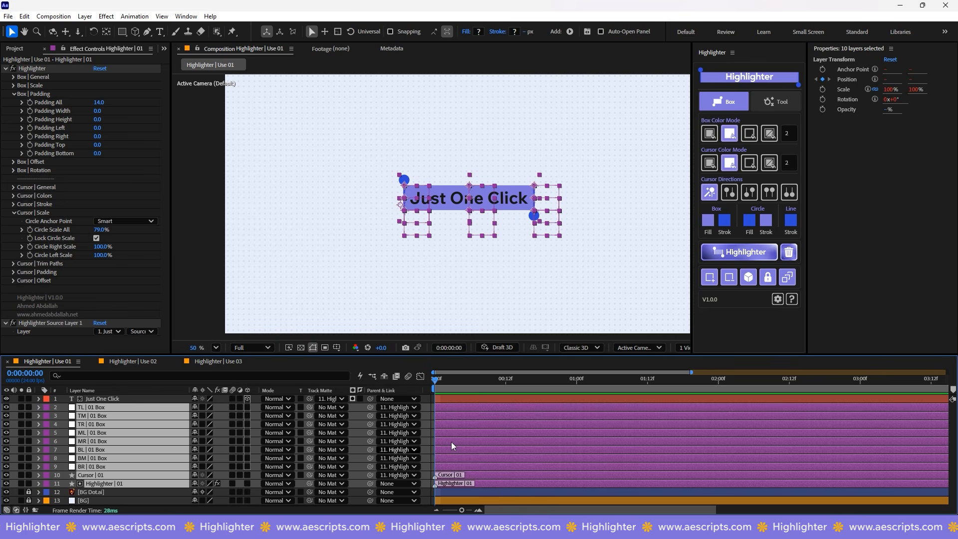
{"action": "left_click", "coordinate": [744, 281]}
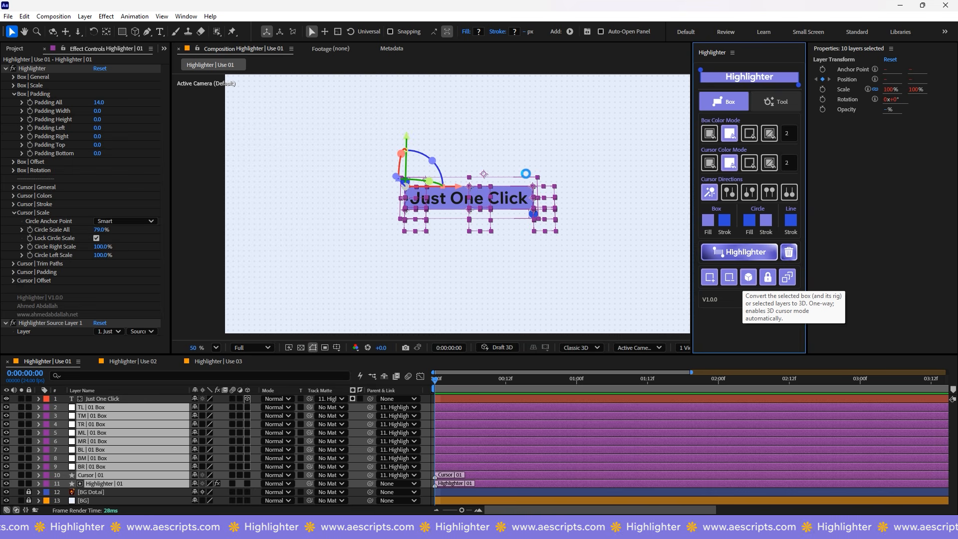
{"action": "left_click", "coordinate": [600, 184]}
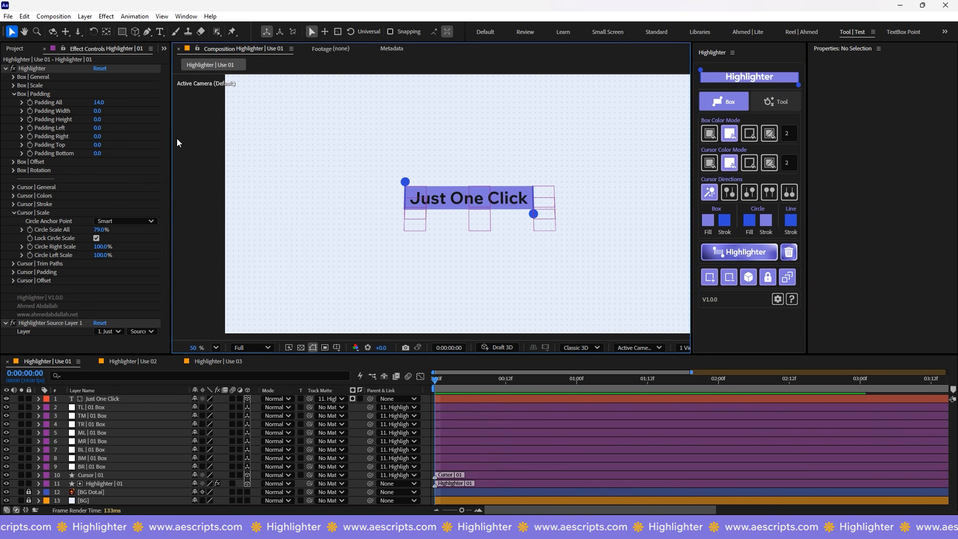
{"action": "left_click", "coordinate": [52, 32]}
{"action": "left_click_drag", "start_coordinate": [443, 236], "coordinate": [407, 252]}
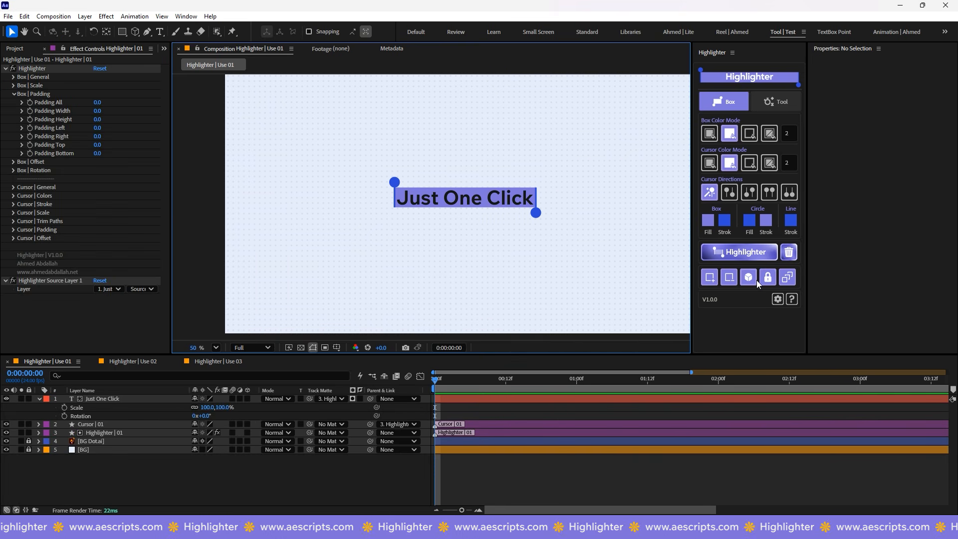
{"action": "left_click", "coordinate": [768, 280]}
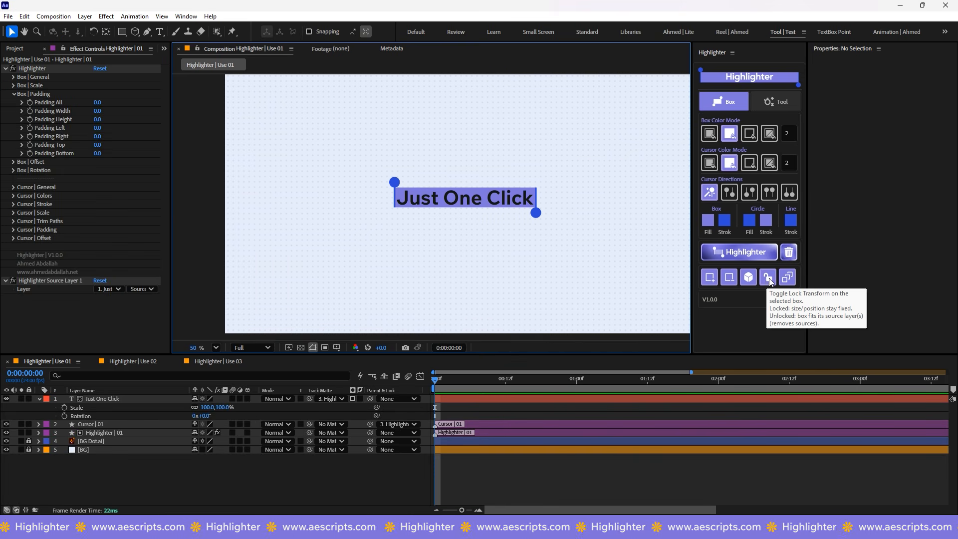
{"action": "left_click", "coordinate": [768, 279]}
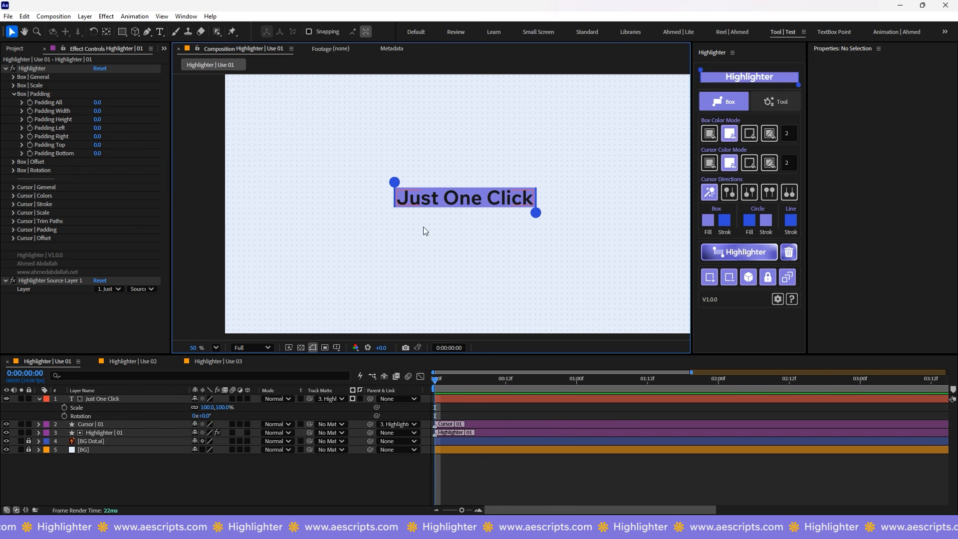
Step: Scale the Just One Click text to 122% and try moving it slightly higher in the composition
{"action": "left_click", "coordinate": [103, 398]}
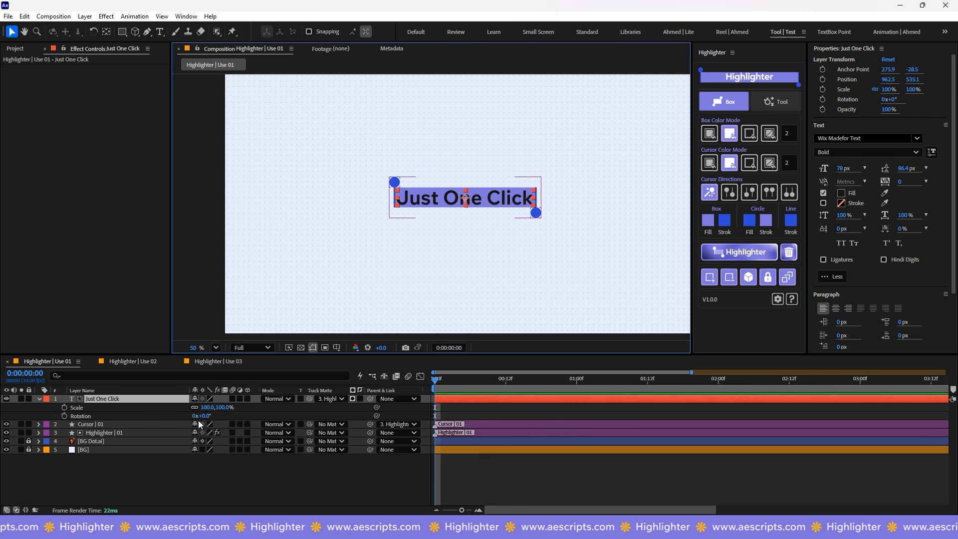
{"action": "left_click_drag", "start_coordinate": [212, 407], "coordinate": [180, 429]}
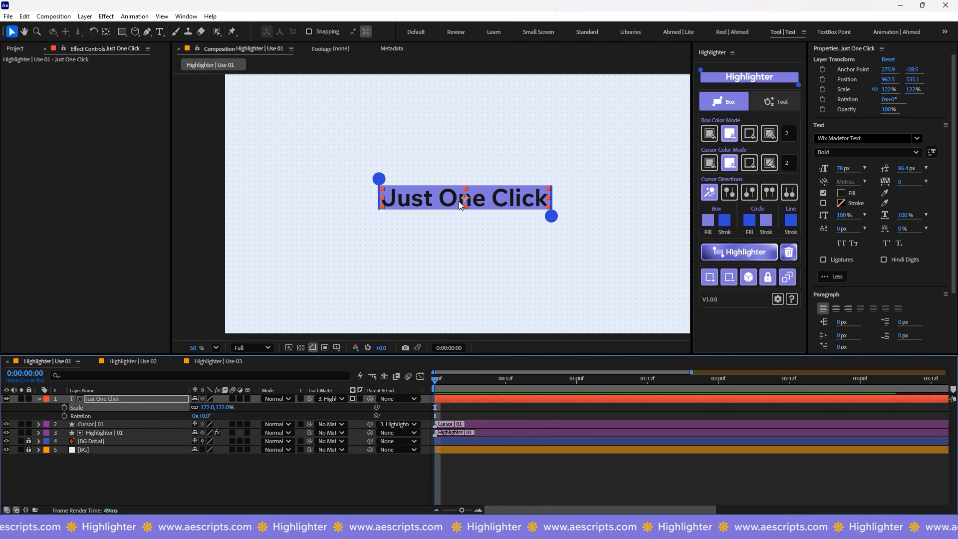
{"action": "mouse_move", "coordinate": [460, 204]}
{"action": "left_mouse_down"}
{"action": "mouse_move", "coordinate": [449, 179]}
{"action": "mouse_move", "coordinate": [465, 192]}
{"action": "left_mouse_up"}
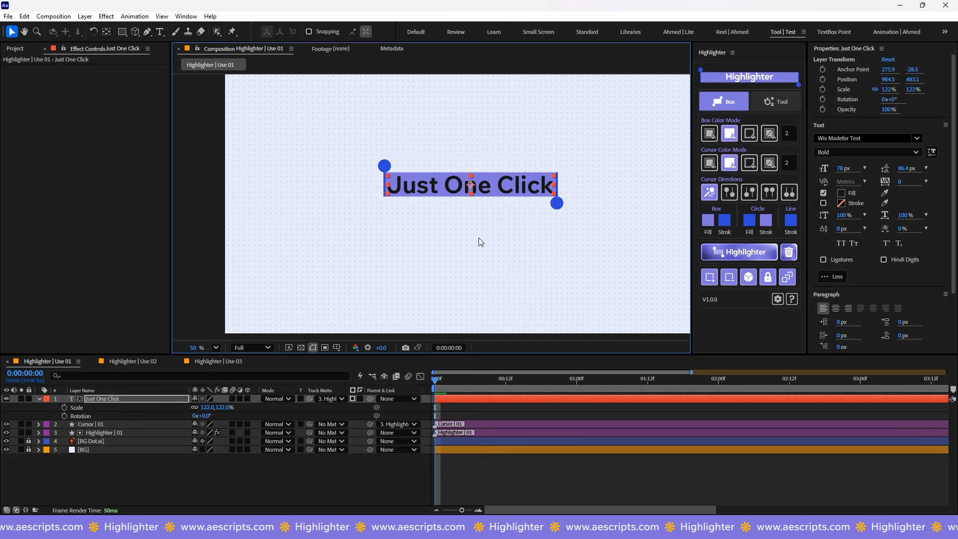
{"action": "key", "text": "ctrl+z"}
Step: Lock the transform of the Just One Click highlight box and scale the text layer to 117%
{"action": "left_click", "coordinate": [486, 432]}
{"action": "left_click", "coordinate": [773, 277]}
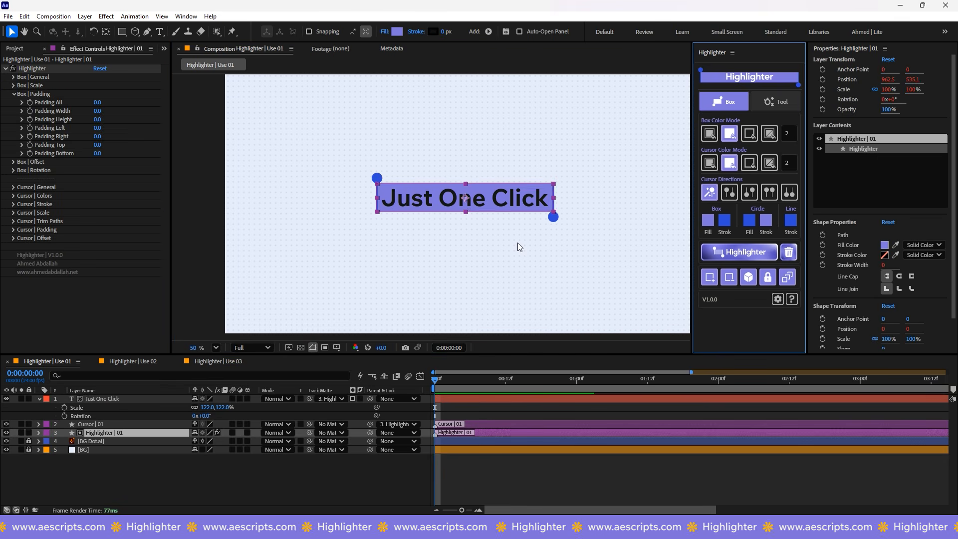
{"action": "left_click", "coordinate": [102, 398]}
{"action": "key", "text": "s"}
{"action": "mouse_move", "coordinate": [205, 407]}
{"action": "left_mouse_down"}
{"action": "mouse_move", "coordinate": [166, 404]}
{"action": "mouse_move", "coordinate": [230, 404]}
{"action": "mouse_move", "coordinate": [202, 404]}
{"action": "left_mouse_up"}
{"action": "key", "text": "shift+r"}
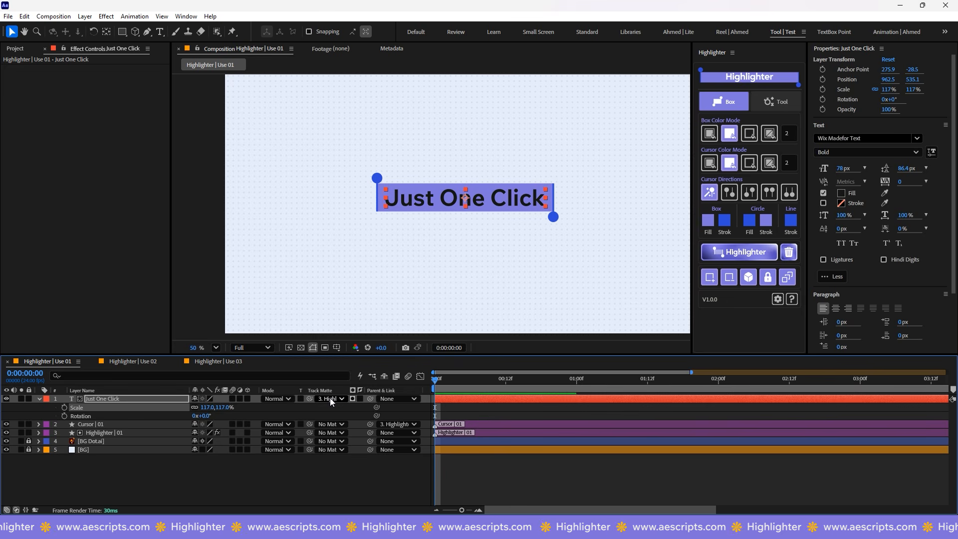
Step: Change the track matte setting of the Just One Click text layer
{"action": "left_click", "coordinate": [330, 397]}
{"action": "left_click", "coordinate": [353, 425]}
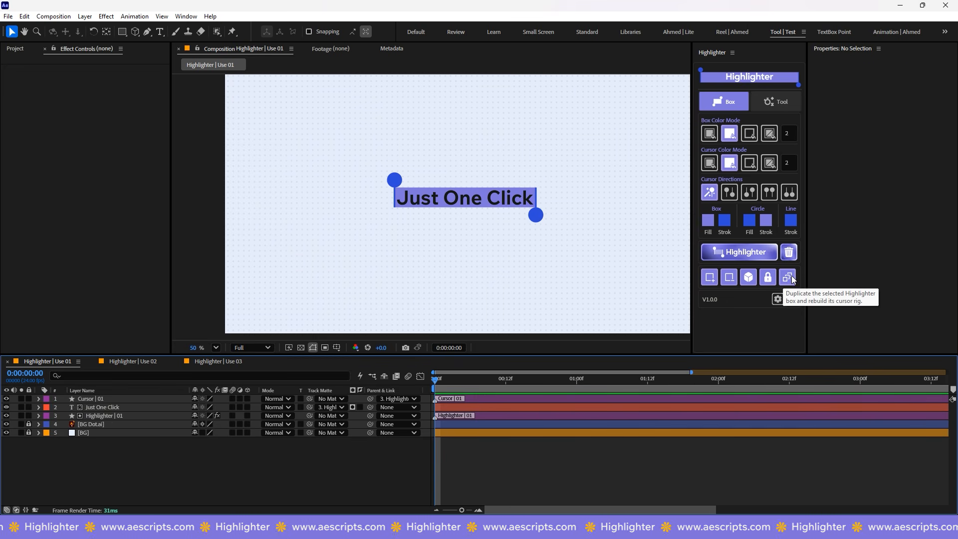
Step: Duplicate the Just One Click highlight with its cursor rig and place the copy directly beneath the original
{"action": "left_click", "coordinate": [499, 416]}
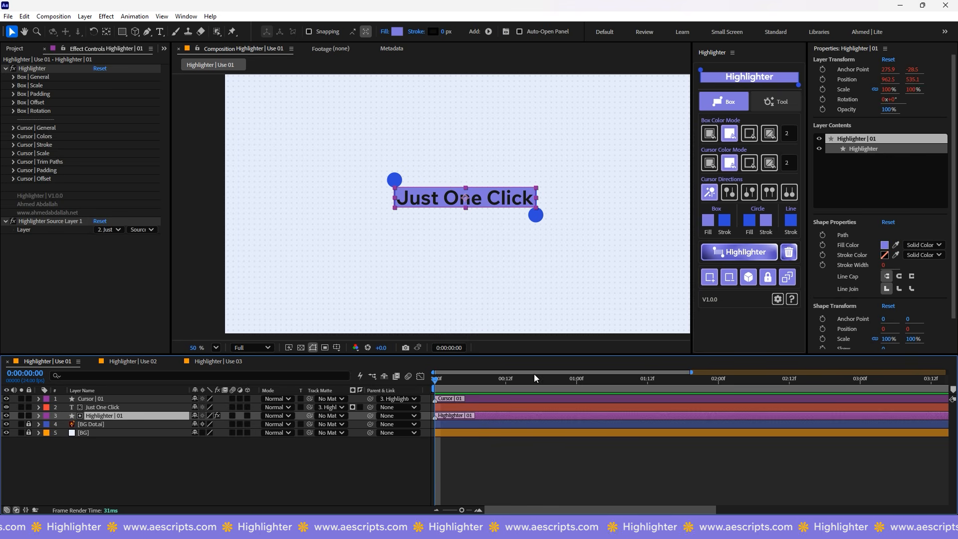
{"action": "left_click", "coordinate": [788, 281]}
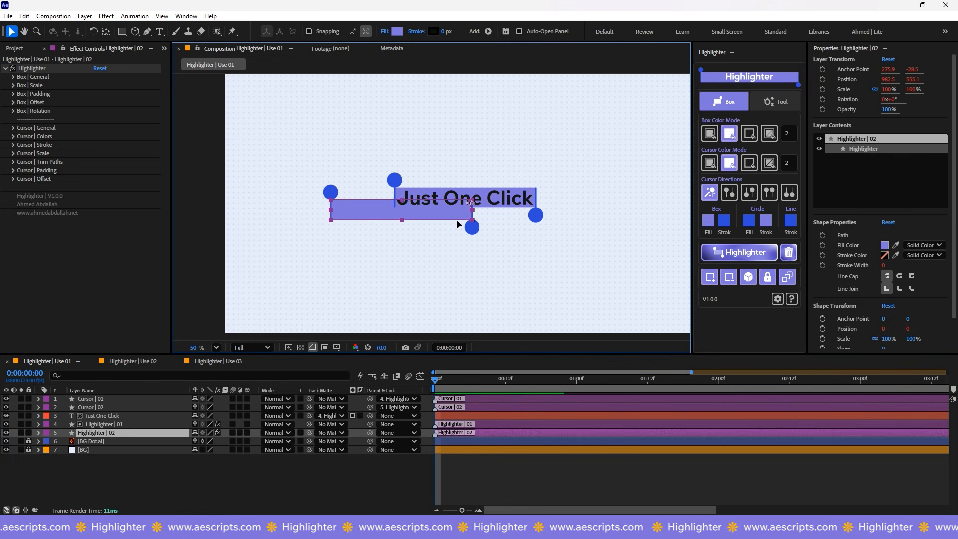
{"action": "mouse_move", "coordinate": [442, 218]}
{"action": "left_mouse_down"}
{"action": "mouse_move", "coordinate": [486, 233]}
{"action": "mouse_move", "coordinate": [504, 260]}
{"action": "left_mouse_up"}
Step: Add left box scale, circle scale and line trim animations to the lower highlight, starting the Scale Left keyframes about 10 frames in
{"action": "left_click", "coordinate": [775, 102]}
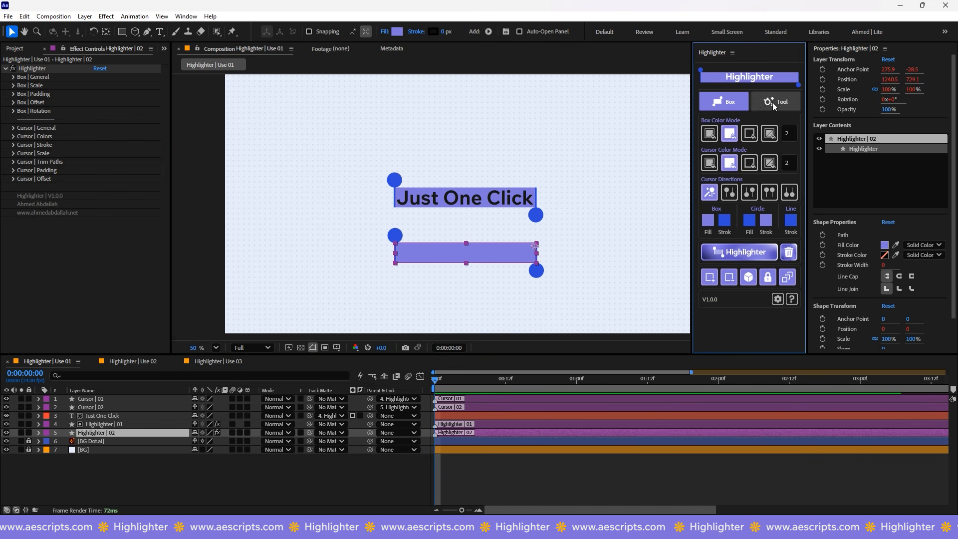
{"action": "left_click", "coordinate": [734, 228]}
{"action": "left_click", "coordinate": [753, 248]}
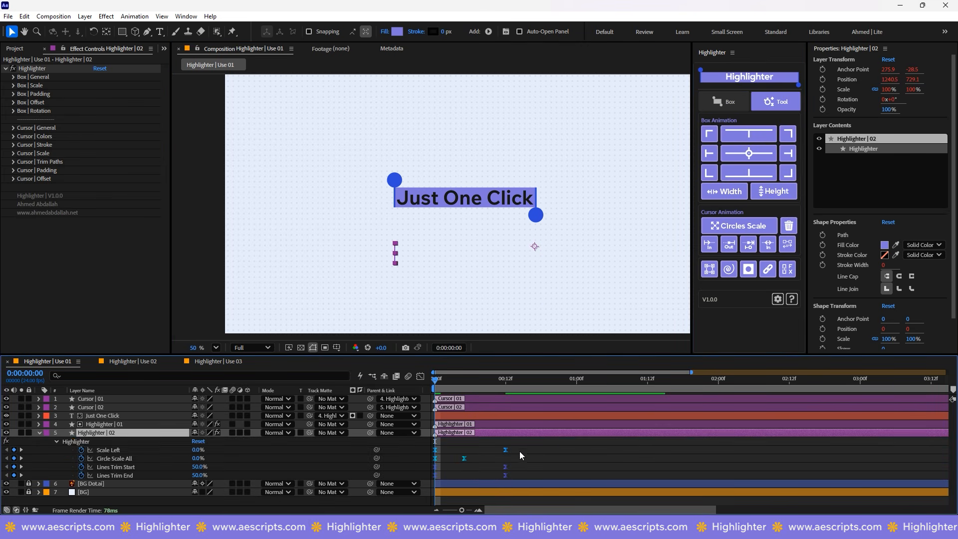
{"action": "left_click_drag", "start_coordinate": [480, 384], "coordinate": [562, 385]}
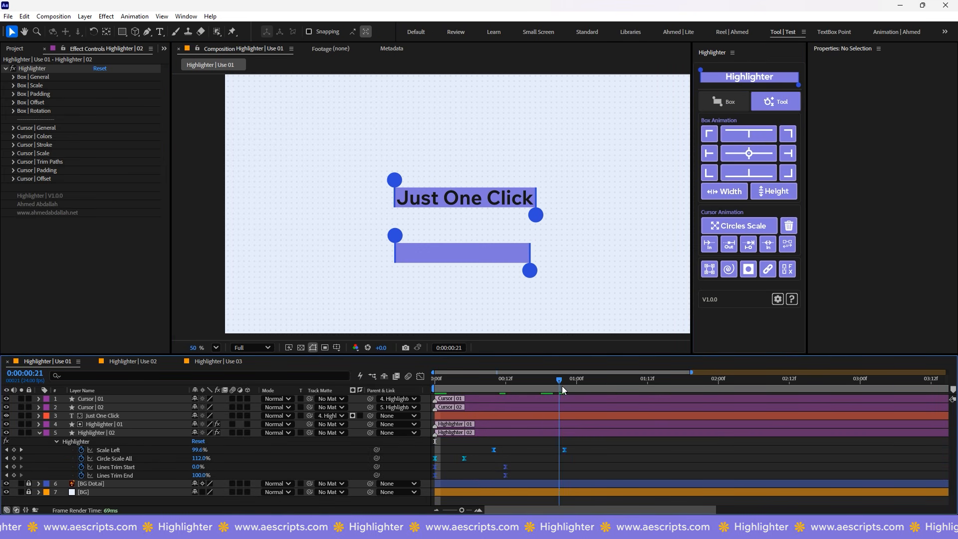
Step: Adjust the lower highlight's box padding for height, right side and top
{"action": "left_click", "coordinate": [13, 94]}
{"action": "left_click_drag", "start_coordinate": [140, 119], "coordinate": [99, 112]}
{"action": "left_click_drag", "start_coordinate": [97, 119], "coordinate": [103, 119]}
{"action": "mouse_move", "coordinate": [99, 136]}
{"action": "left_mouse_down"}
{"action": "mouse_move", "coordinate": [225, 136]}
{"action": "mouse_move", "coordinate": [31, 145]}
{"action": "mouse_move", "coordinate": [98, 137]}
{"action": "left_mouse_up"}
{"action": "left_click_drag", "start_coordinate": [99, 144], "coordinate": [49, 136]}
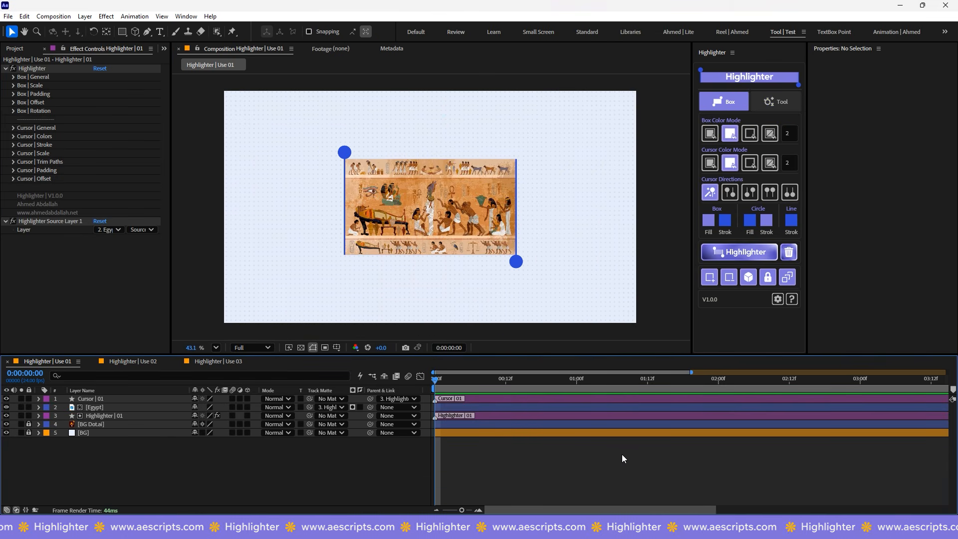
Step: Apply the left-to-right box animation to the Egypt image's highlight and preview it
{"action": "left_click", "coordinate": [768, 105]}
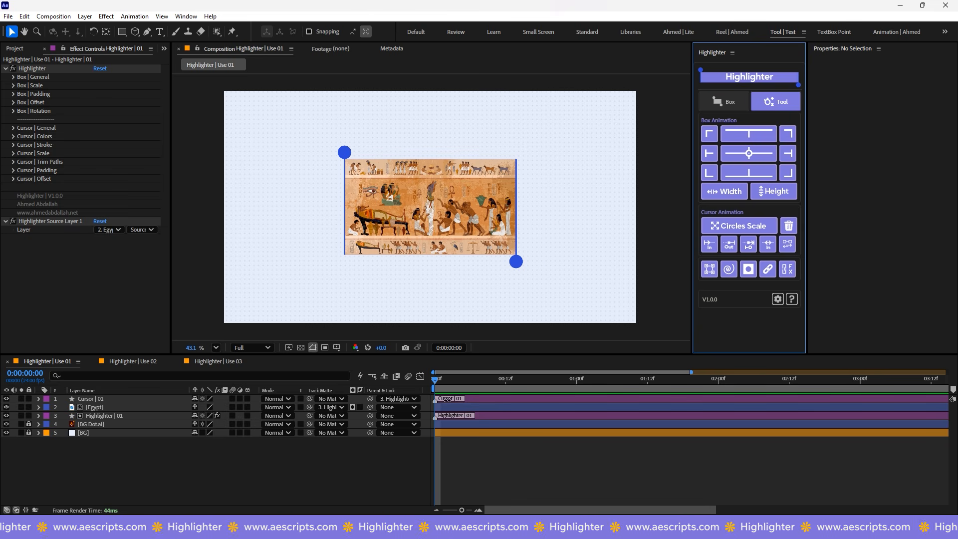
{"action": "left_click", "coordinate": [498, 417]}
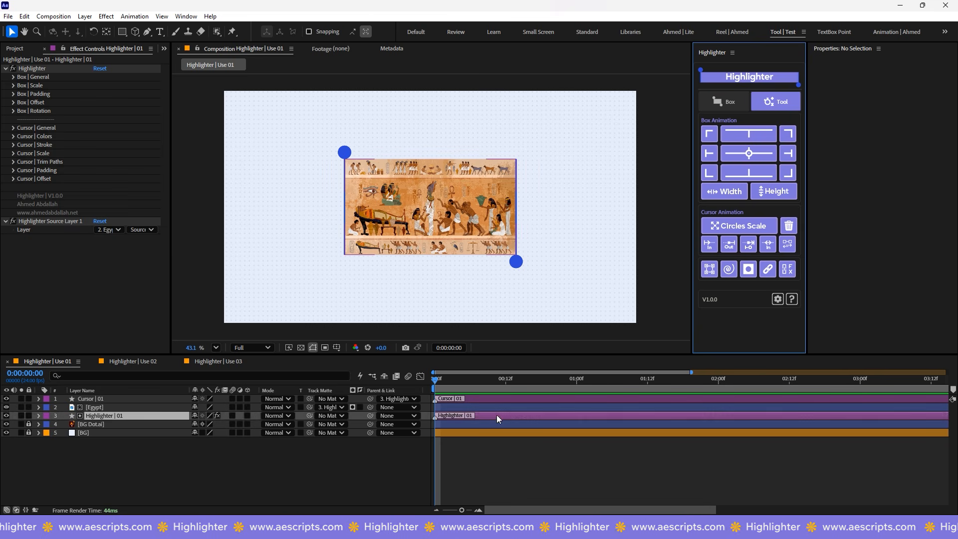
{"action": "left_click", "coordinate": [709, 156]}
{"action": "left_click", "coordinate": [459, 459]}
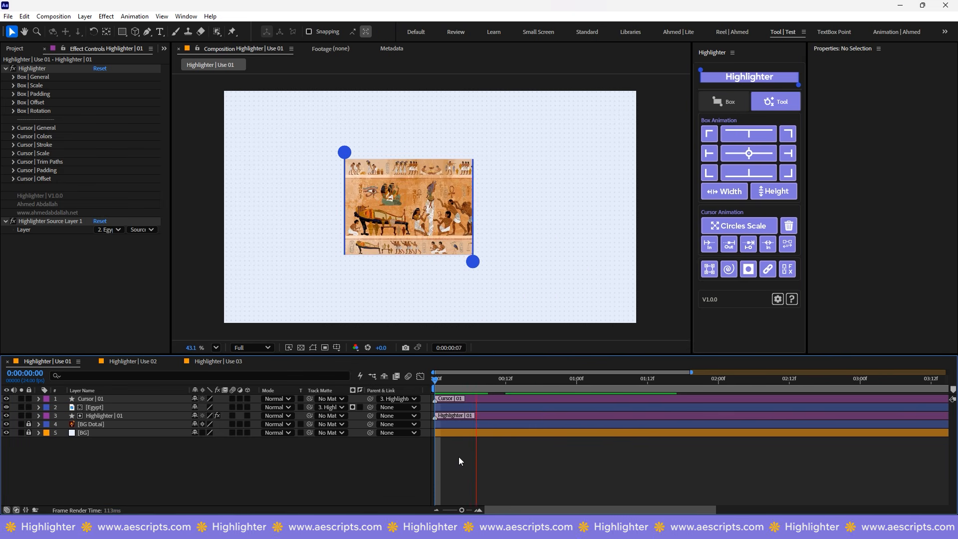
Step: Undo the Egypt highlight's left-to-right box animation and try the box animation from the right edge, undoing it after a preview
{"action": "key", "text": "space"}
{"action": "key", "text": "ctrl+z"}
{"action": "key", "text": "Home"}
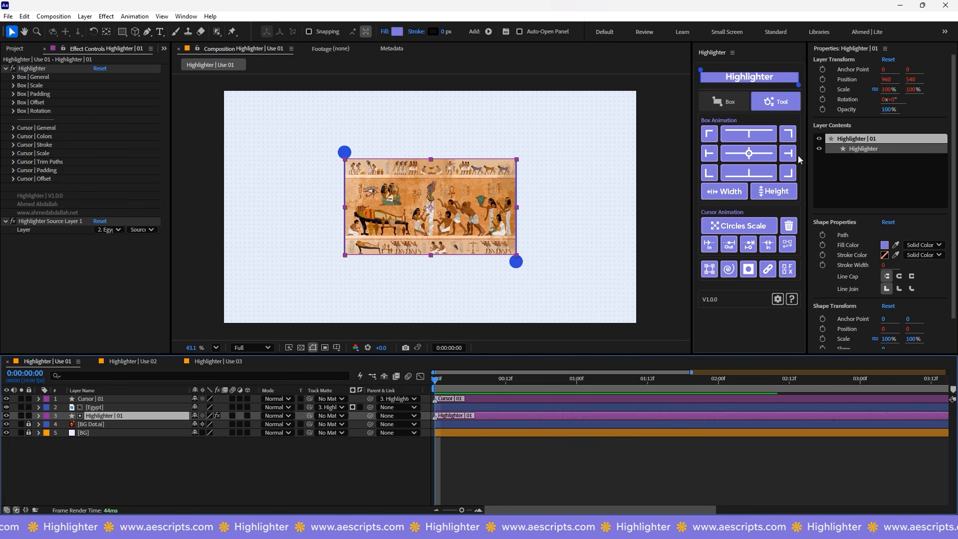
{"action": "left_click", "coordinate": [784, 157]}
{"action": "left_click", "coordinate": [493, 474]}
{"action": "key", "text": "space"}
{"action": "key", "text": "space"}
{"action": "key", "text": "ctrl+z"}
{"action": "key", "text": "Home"}
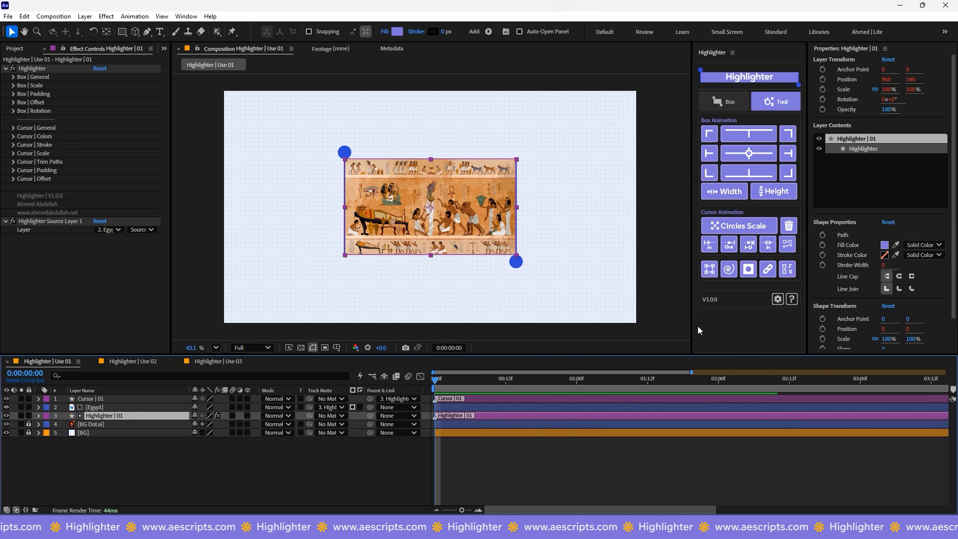
Step: Try the box animation from the top edge on the Egypt highlight, preview it and undo it
{"action": "left_click", "coordinate": [757, 135]}
{"action": "left_click", "coordinate": [484, 461]}
{"action": "key", "text": "space"}
{"action": "key", "text": "ctrl+z"}
Step: Try the box animation from the bottom edge on the Egypt highlight, preview it and undo it
{"action": "left_click", "coordinate": [752, 174]}
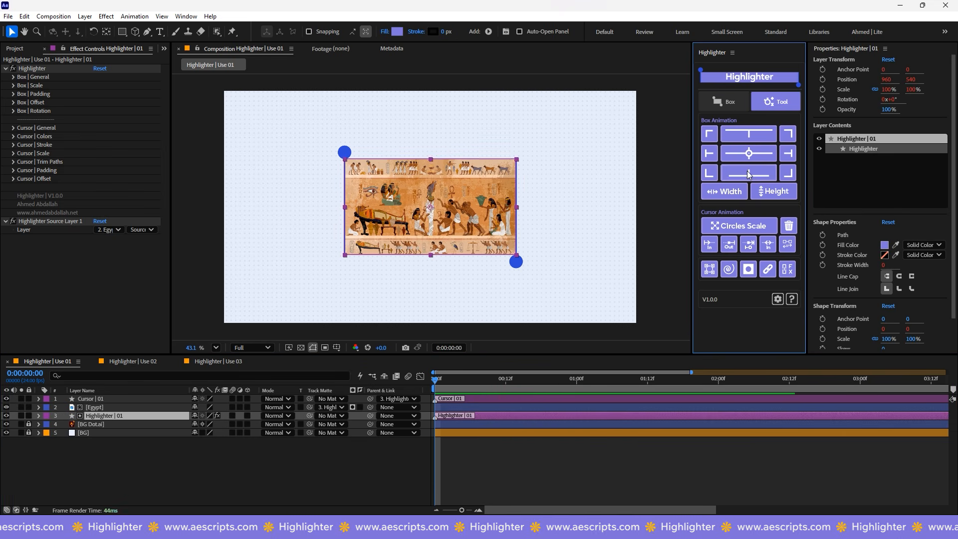
{"action": "left_click", "coordinate": [455, 485]}
{"action": "key", "text": "space"}
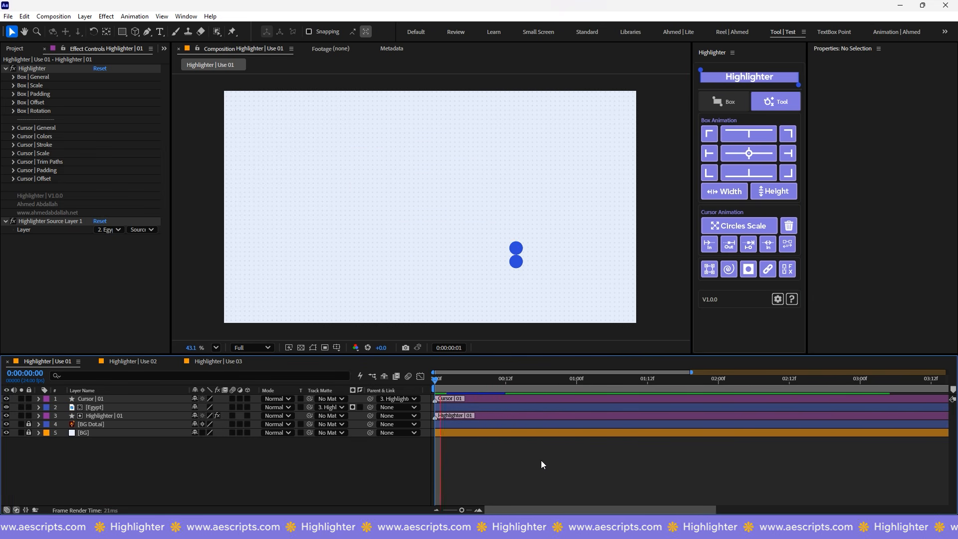
{"action": "key", "text": "space"}
{"action": "key", "text": "ctrl+z"}
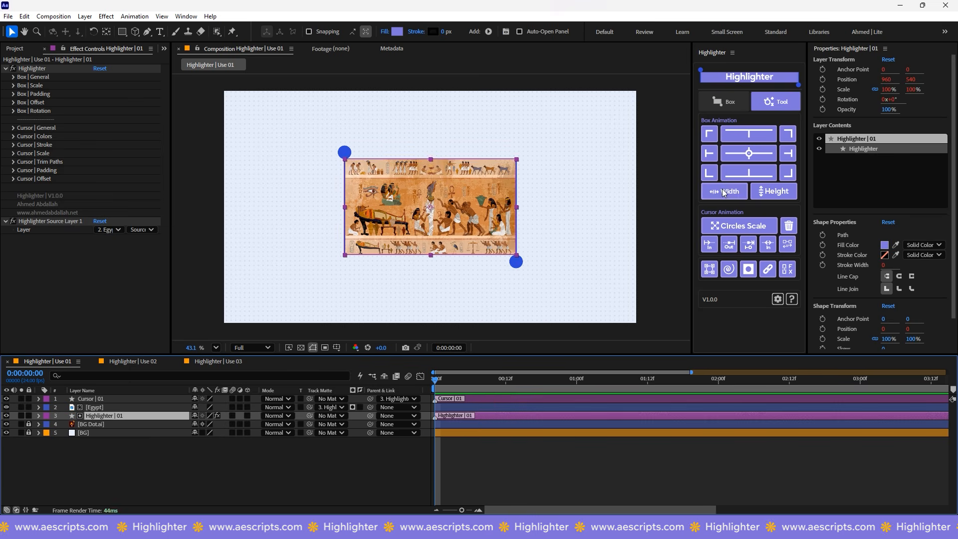
Step: Try the Width and Height box animations on the Egypt highlight and preview the reveal
{"action": "left_click", "coordinate": [724, 191]}
{"action": "left_click", "coordinate": [487, 448]}
{"action": "key", "text": "space"}
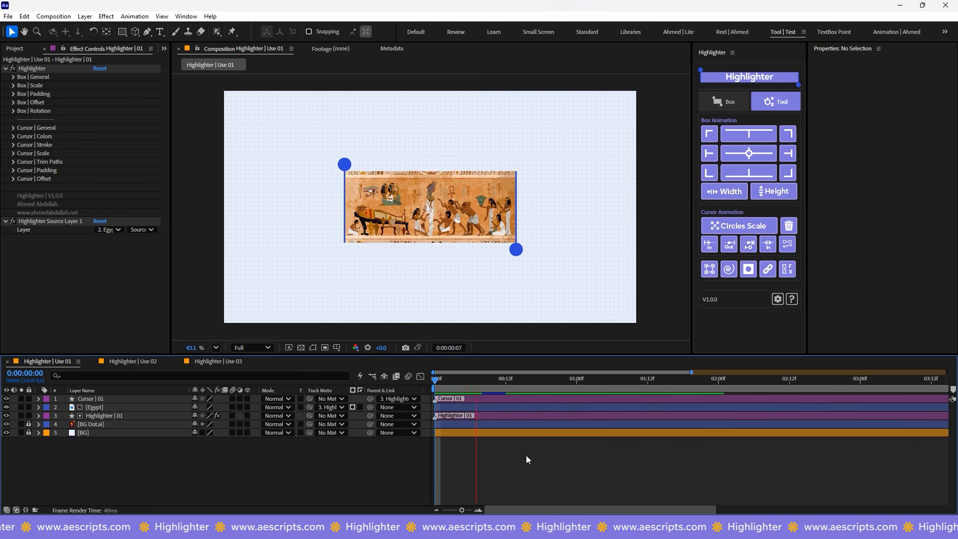
Step: Add the left box scale and Circles Scale animations to the Egypt highlight in Highlighter | Use 03 and scrub through them
{"action": "left_click", "coordinate": [482, 416]}
{"action": "left_click", "coordinate": [714, 159]}
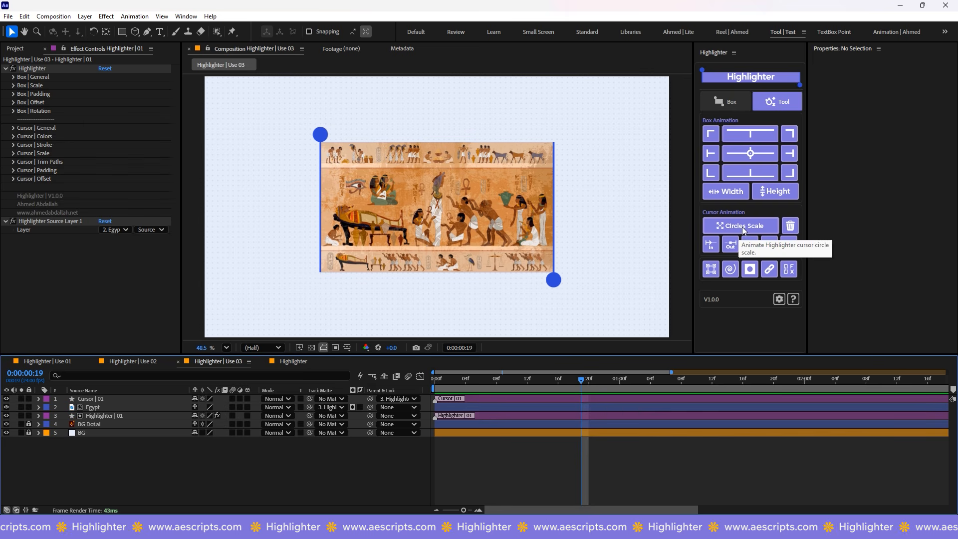
{"action": "left_click", "coordinate": [482, 418]}
{"action": "key", "text": "Home"}
{"action": "left_click", "coordinate": [436, 207]}
{"action": "left_click", "coordinate": [452, 386]}
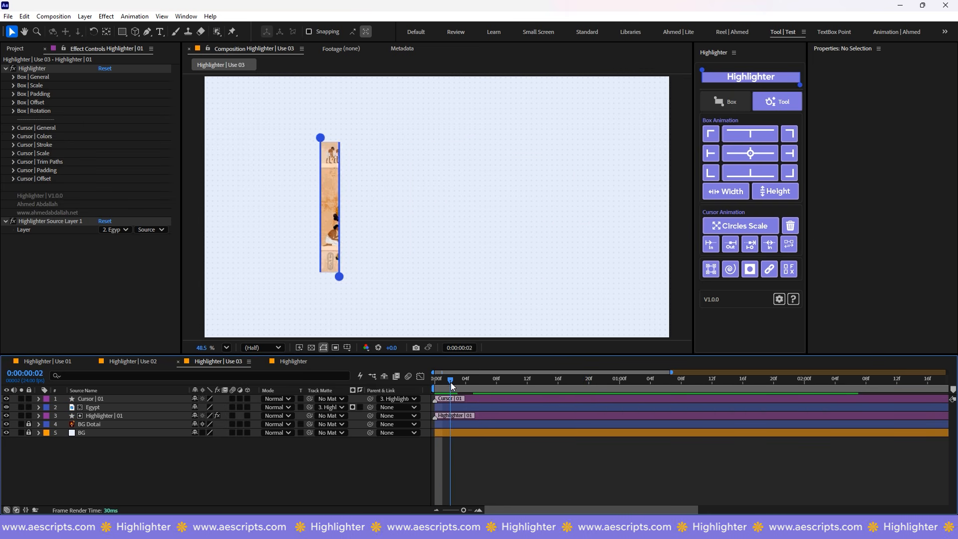
{"action": "left_click_drag", "start_coordinate": [452, 385], "coordinate": [481, 385]}
Step: Reveal the highlight's keyframes and shift the Scale Left keyframes to start at frame 4
{"action": "left_click", "coordinate": [452, 416]}
{"action": "key", "text": "u"}
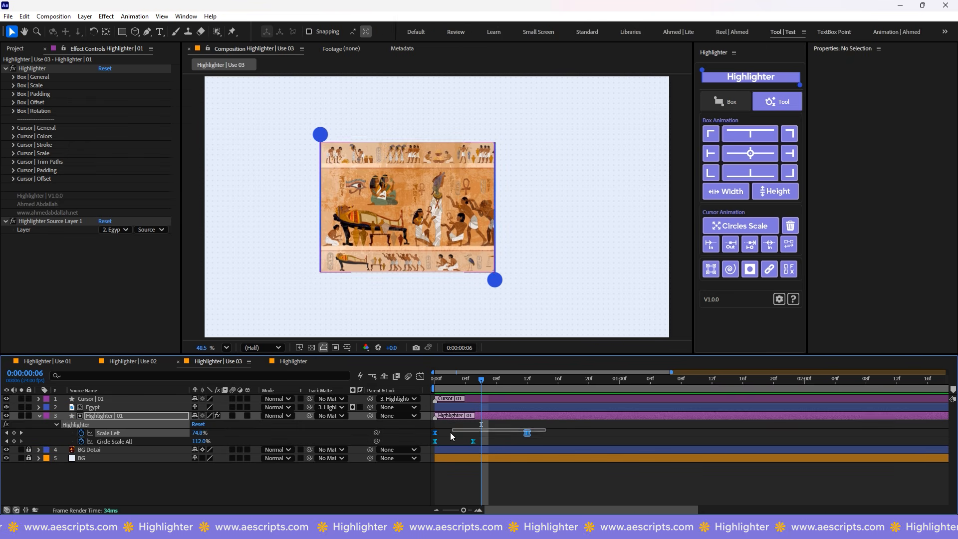
{"action": "mouse_move", "coordinate": [452, 437]}
{"action": "left_mouse_down"}
{"action": "mouse_move", "coordinate": [433, 435]}
{"action": "mouse_move", "coordinate": [466, 433]}
{"action": "left_mouse_up"}
{"action": "left_click", "coordinate": [473, 387]}
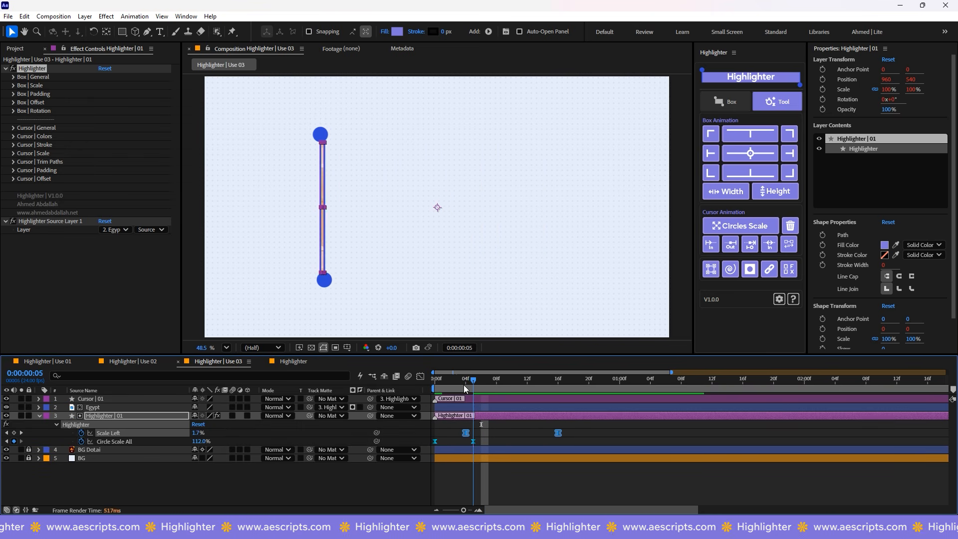
{"action": "left_click_drag", "start_coordinate": [465, 389], "coordinate": [458, 389]}
Step: Apply the line trim In animation to the highlight's cursor lines from frame 0 and scrub back to the start
{"action": "left_click", "coordinate": [490, 435]}
{"action": "left_click", "coordinate": [705, 249]}
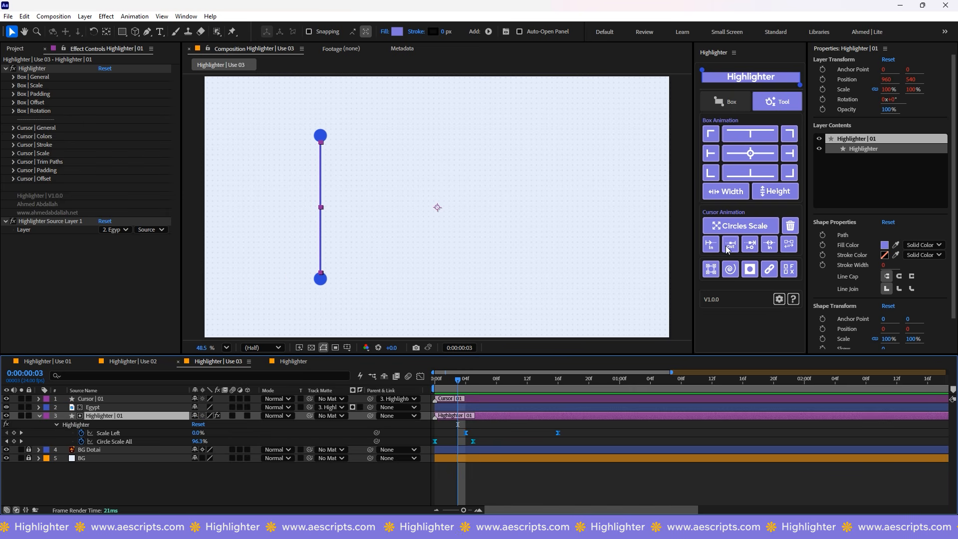
{"action": "left_click", "coordinate": [710, 244]}
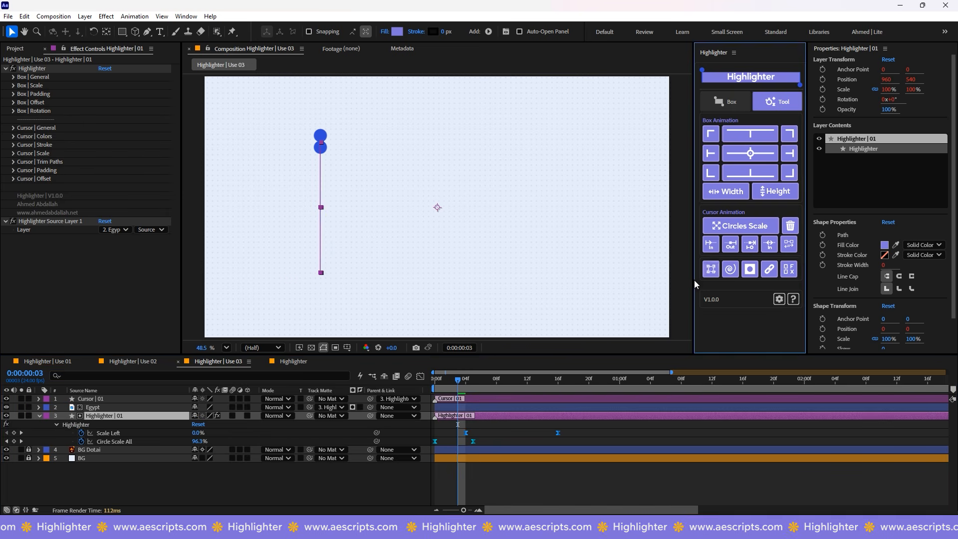
{"action": "left_click_drag", "start_coordinate": [459, 385], "coordinate": [435, 385]}
Step: Shift the Scale Left keyframes to start at frame 10 and preview the combined animation
{"action": "left_click_drag", "start_coordinate": [590, 425], "coordinate": [456, 437]}
{"action": "left_click_drag", "start_coordinate": [466, 432], "coordinate": [512, 433]}
{"action": "left_click", "coordinate": [499, 438]}
{"action": "left_click_drag", "start_coordinate": [473, 386], "coordinate": [574, 387]}
{"action": "key", "text": "space"}
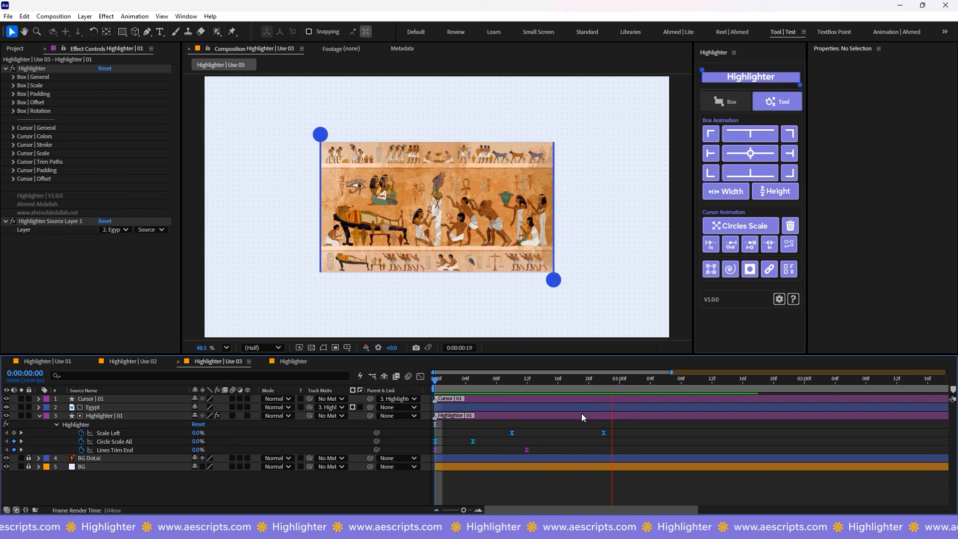
Step: Clear the highlight's Lines Trim End keyframes and try the line trim Out animation on Lines Trim Start
{"action": "left_click_drag", "start_coordinate": [544, 446], "coordinate": [432, 453]}
{"action": "left_click", "coordinate": [790, 226]}
{"action": "left_click_drag", "start_coordinate": [633, 381], "coordinate": [542, 386]}
{"action": "left_click", "coordinate": [502, 418]}
{"action": "left_click", "coordinate": [573, 278]}
{"action": "left_click", "coordinate": [770, 244]}
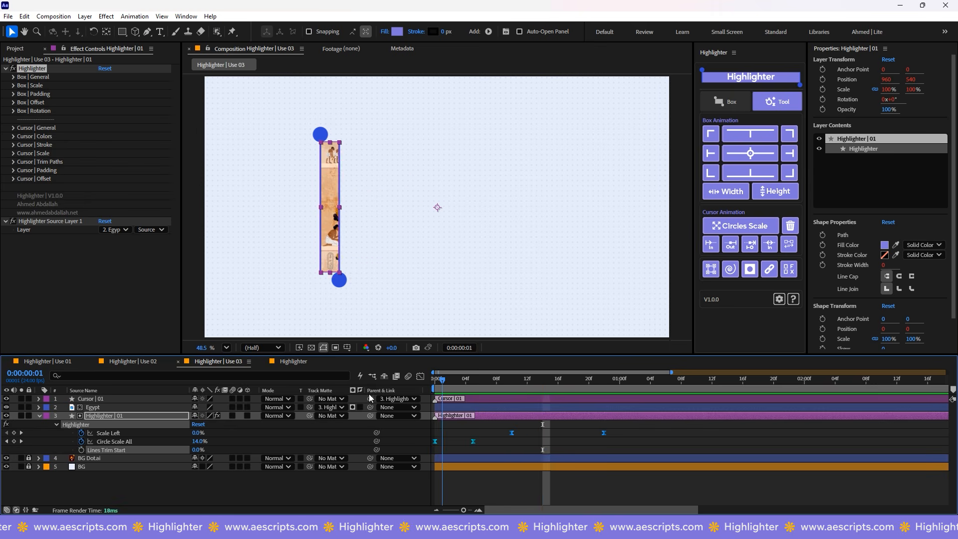
Step: Try the combined In-Out line trim animation on the highlight's cursor, preview it and clear its keyframes
{"action": "left_click", "coordinate": [750, 244]}
{"action": "key", "text": "space"}
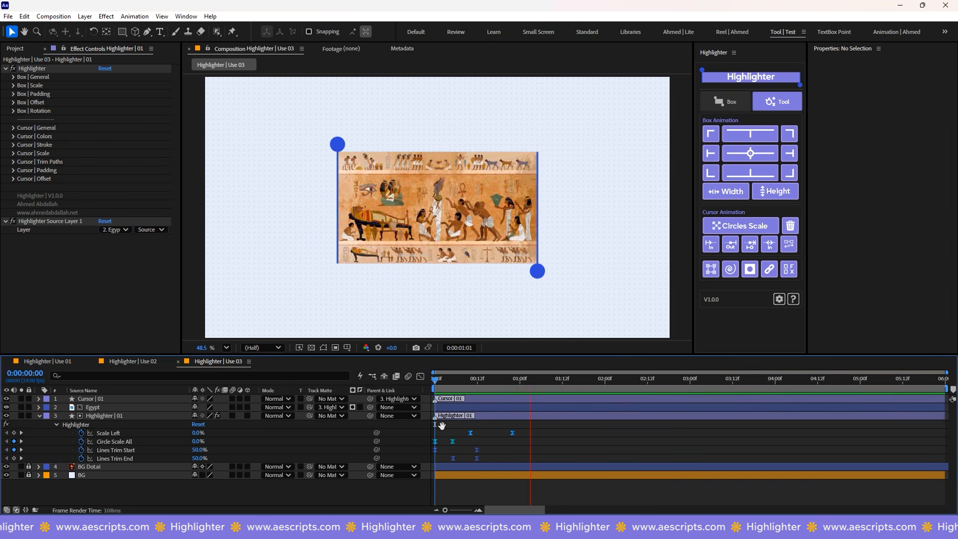
{"action": "left_click", "coordinate": [790, 225]}
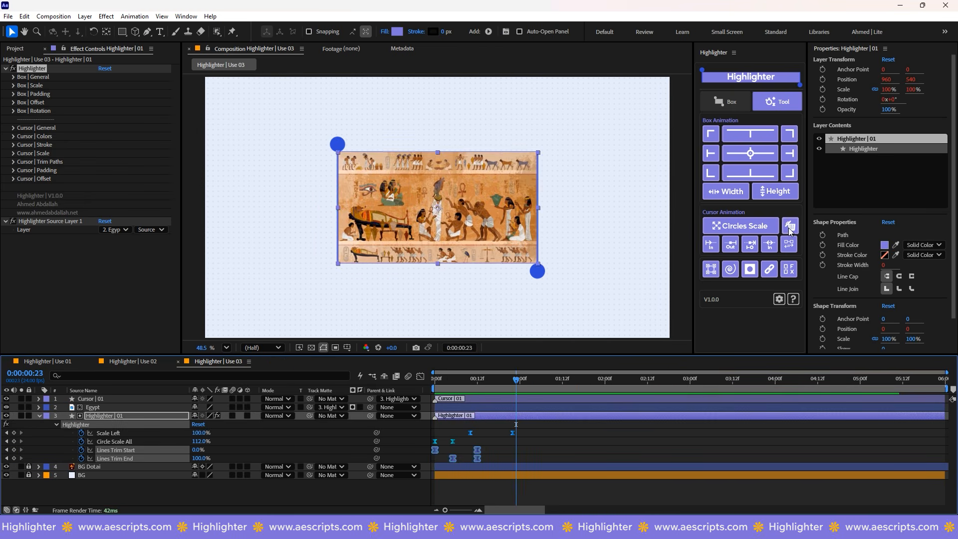
Step: Apply the line trim animation that grows the cursor lines from their center and preview it
{"action": "left_click", "coordinate": [770, 244]}
{"action": "key", "text": "space"}
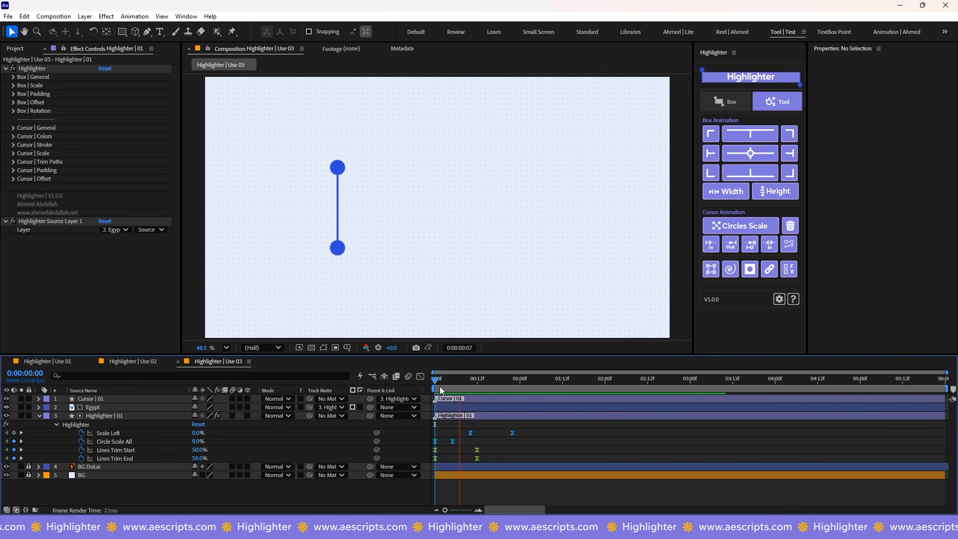
{"action": "key", "text": "space"}
{"action": "key", "text": "space"}
Step: Replace the center line trim with a Lines Trim End animation, and try the remaining line tool under Cursor Animation
{"action": "left_click", "coordinate": [483, 415]}
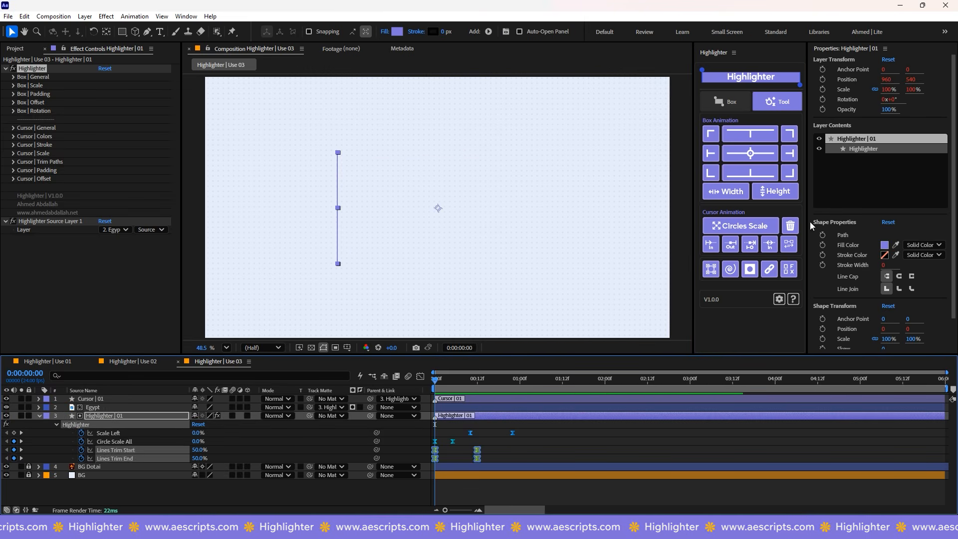
{"action": "key", "text": "space"}
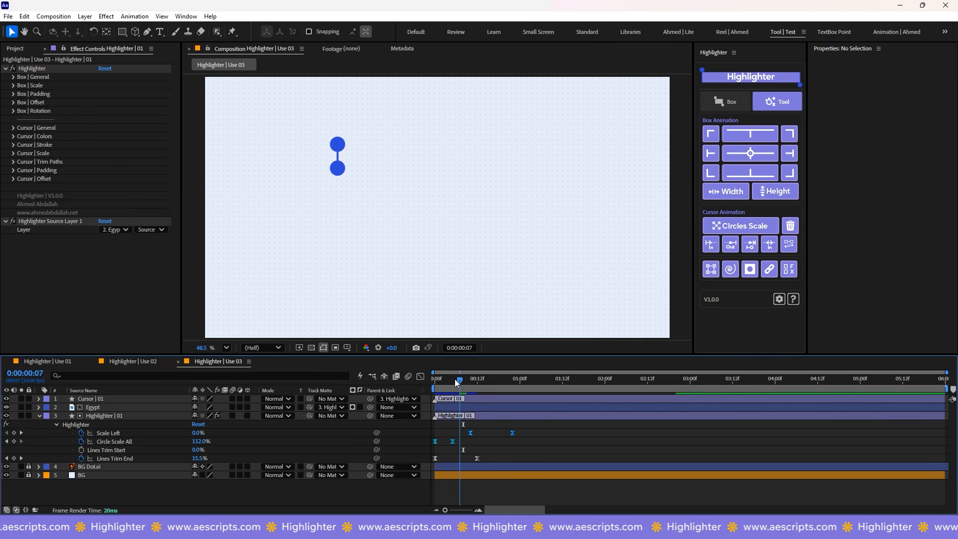
{"action": "left_click", "coordinate": [788, 246]}
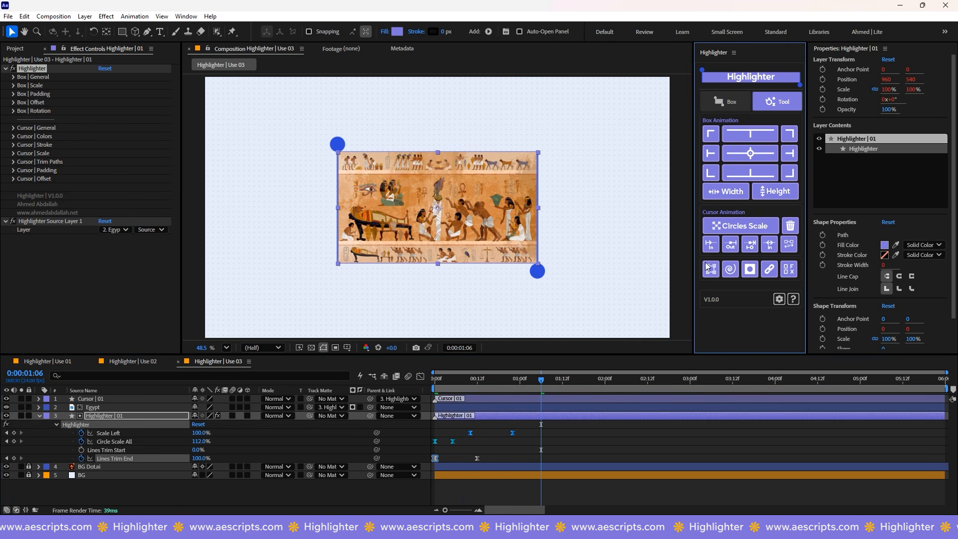
{"action": "left_click", "coordinate": [577, 437]}
{"action": "key", "text": "space"}
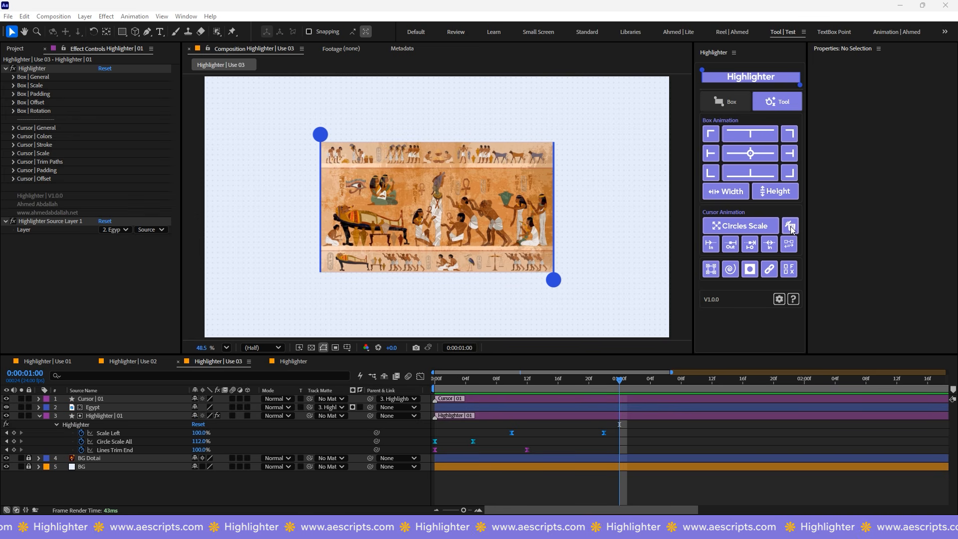
Step: Try clearing all animation keyframes from the Highlighter | 01 layer, check the timeline, and undo the clearing
{"action": "left_click", "coordinate": [599, 415]}
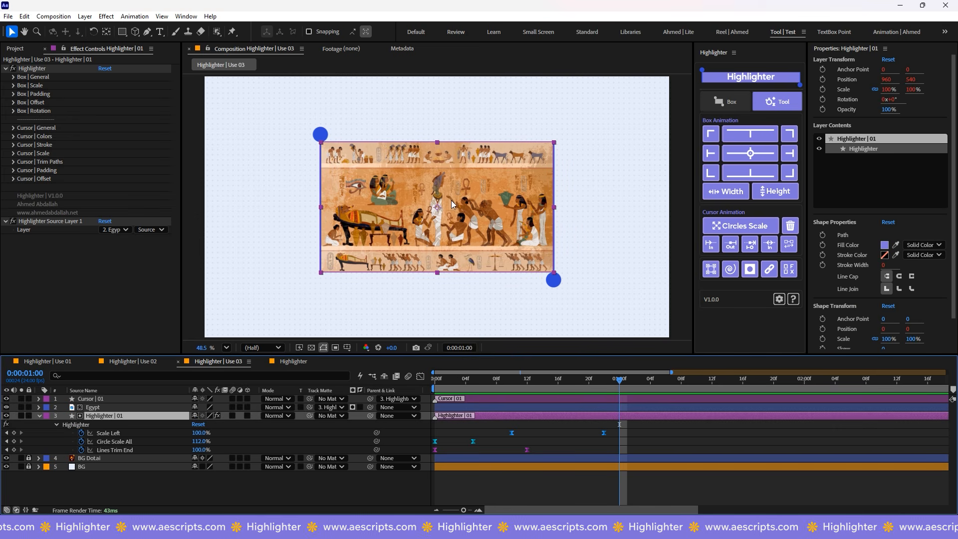
{"action": "left_click", "coordinate": [790, 226]}
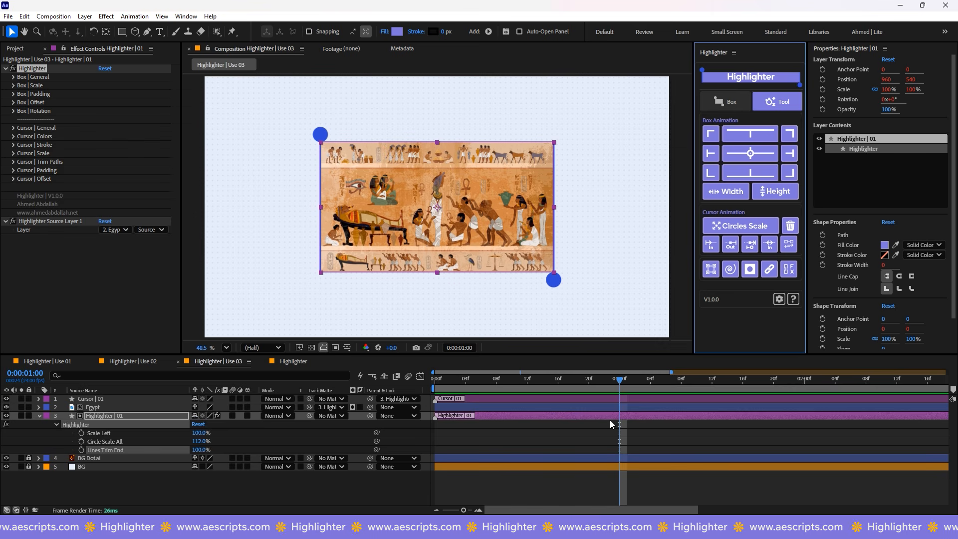
{"action": "key", "text": "Home"}
{"action": "left_click", "coordinate": [494, 436]}
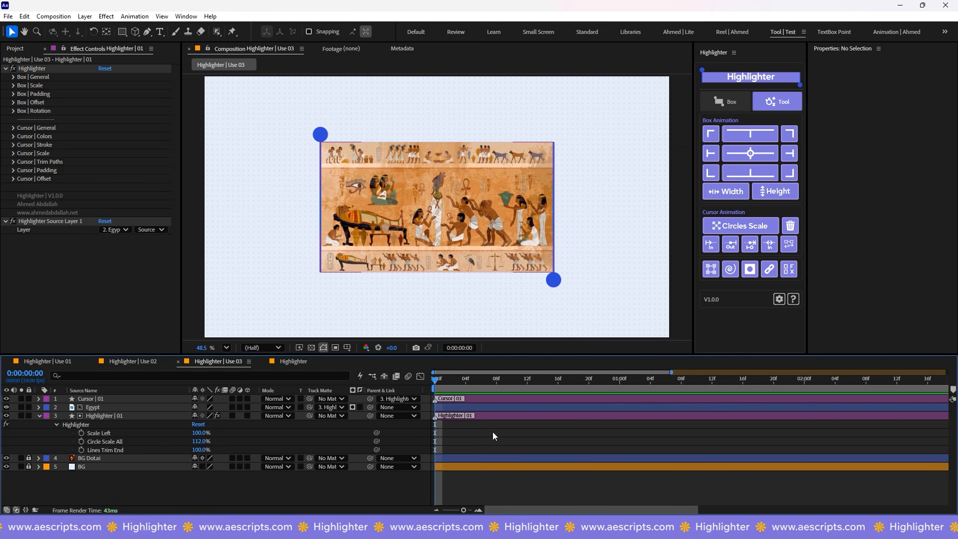
{"action": "left_click", "coordinate": [589, 385]}
{"action": "key", "text": "ctrl+z"}
Step: Clear only the selected Scale Left keyframes, undo that, and clear only the Lines Trim End keyframes instead
{"action": "left_click_drag", "start_coordinate": [614, 428], "coordinate": [504, 445]}
{"action": "left_click", "coordinate": [790, 225]}
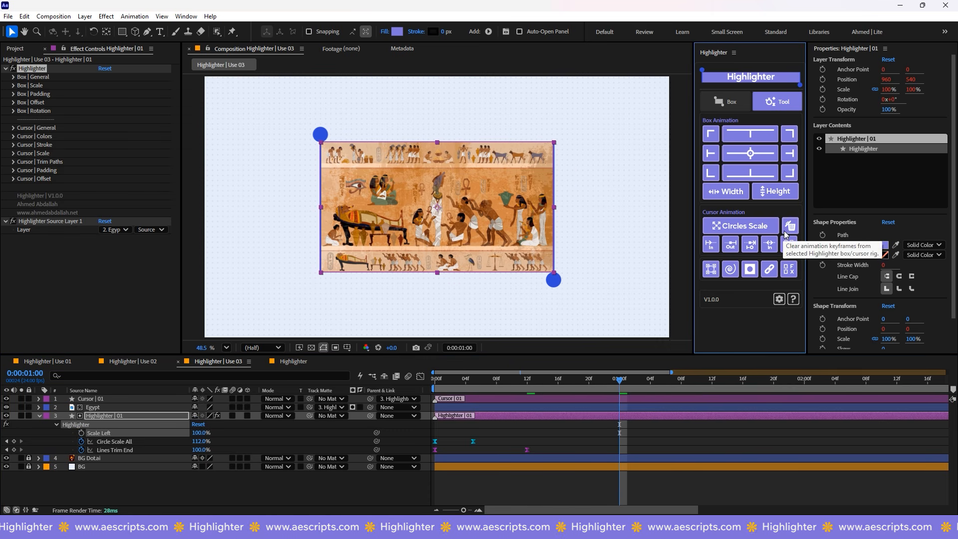
{"action": "left_click", "coordinate": [598, 429]}
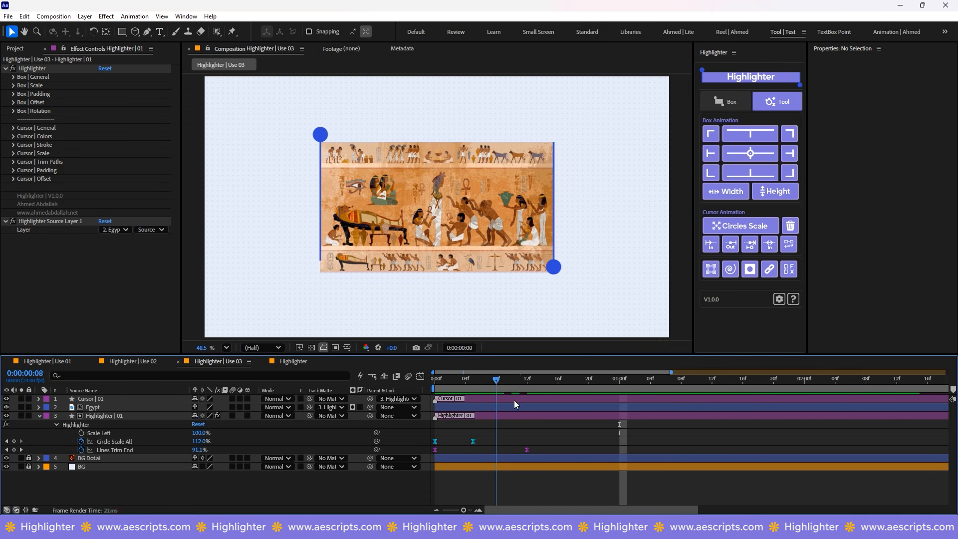
{"action": "key", "text": "ctrl+z"}
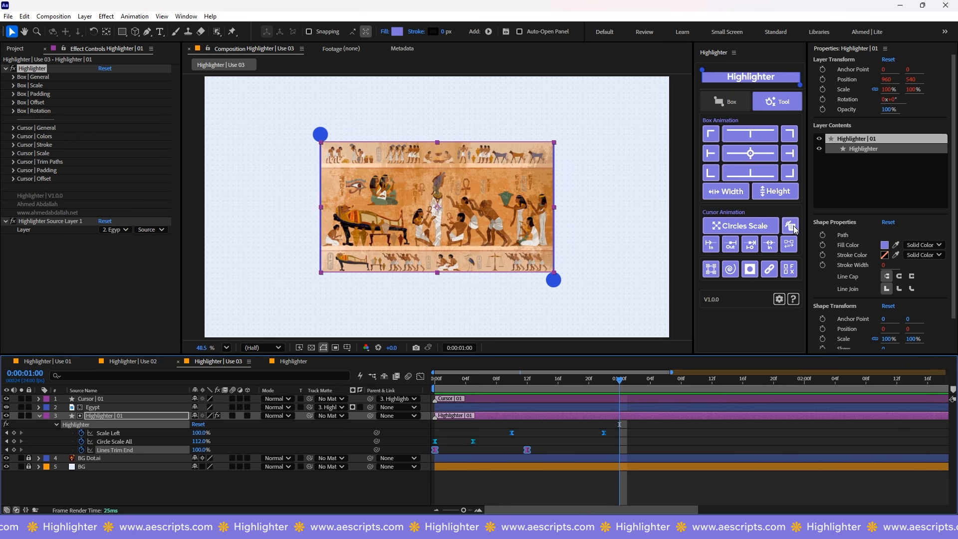
{"action": "left_click", "coordinate": [790, 225]}
{"action": "left_click_drag", "start_coordinate": [630, 387], "coordinate": [427, 385]}
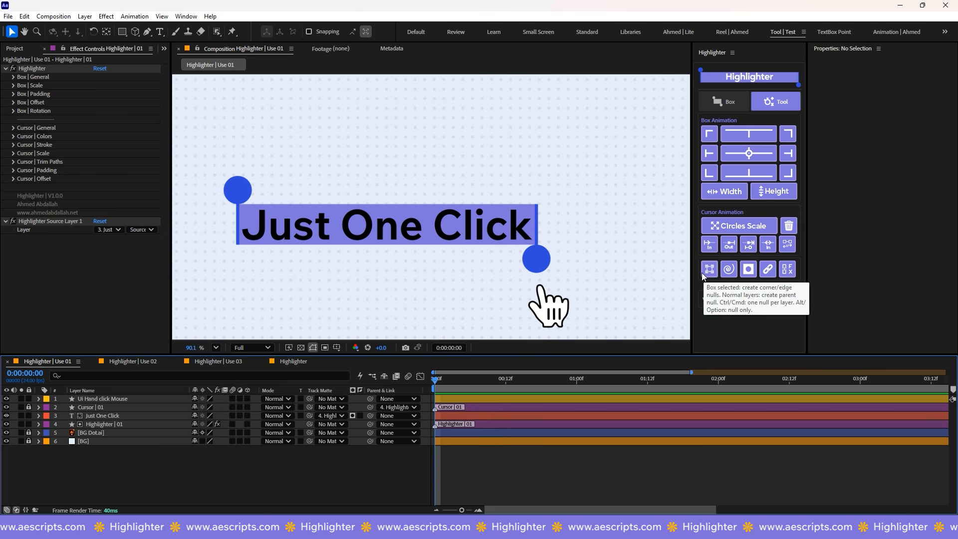
Step: Create corner and edge nulls for the Just One Click highlight box and select several of them to inspect their placement
{"action": "left_click", "coordinate": [486, 424]}
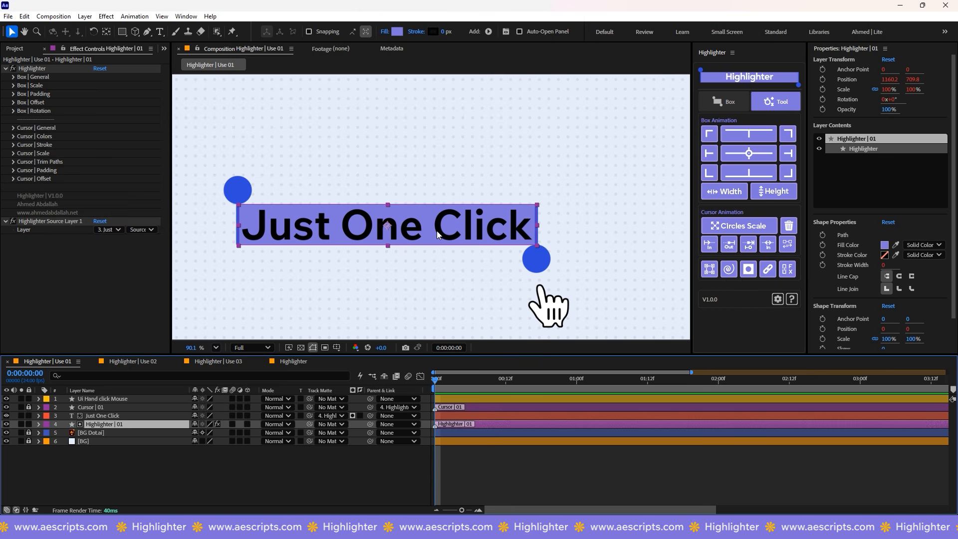
{"action": "left_click", "coordinate": [709, 270]}
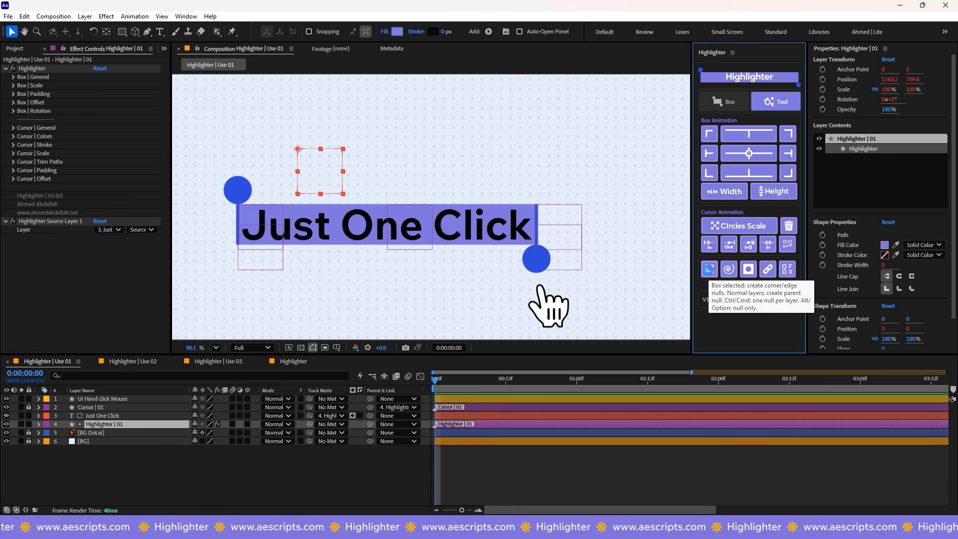
{"action": "left_click", "coordinate": [561, 199]}
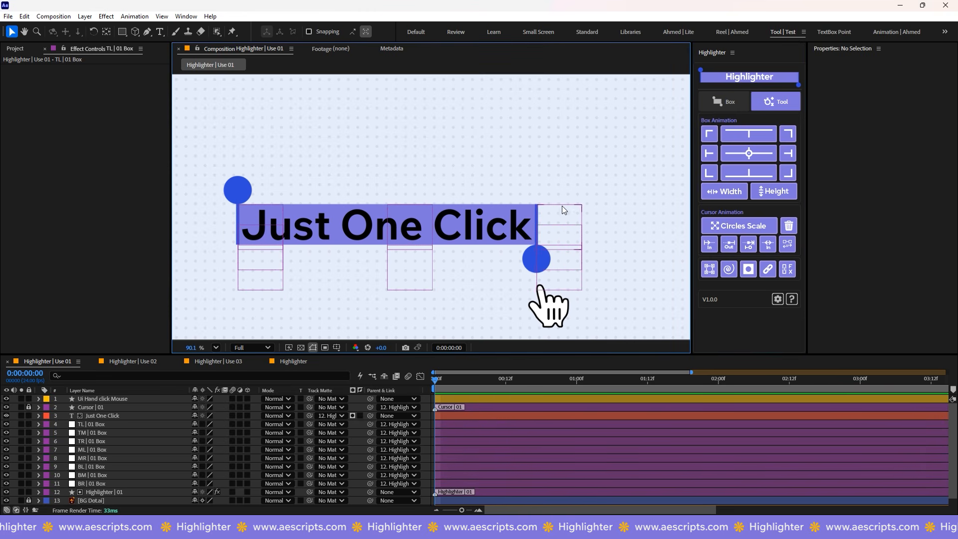
{"action": "left_click", "coordinate": [562, 209]}
{"action": "left_click", "coordinate": [577, 258]}
{"action": "left_click", "coordinate": [564, 282]}
{"action": "left_click", "coordinate": [409, 278]}
{"action": "left_click", "coordinate": [404, 213]}
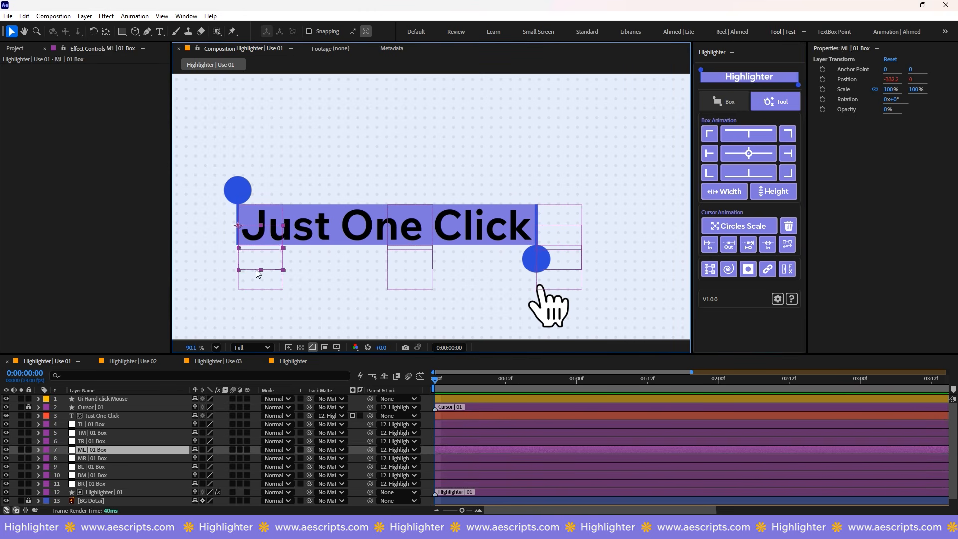
Step: Apply the left-to-right box animation to the Just One Click highlight and preview the nulls following the box
{"action": "left_click", "coordinate": [704, 156]}
{"action": "left_click", "coordinate": [451, 312]}
{"action": "key", "text": "space"}
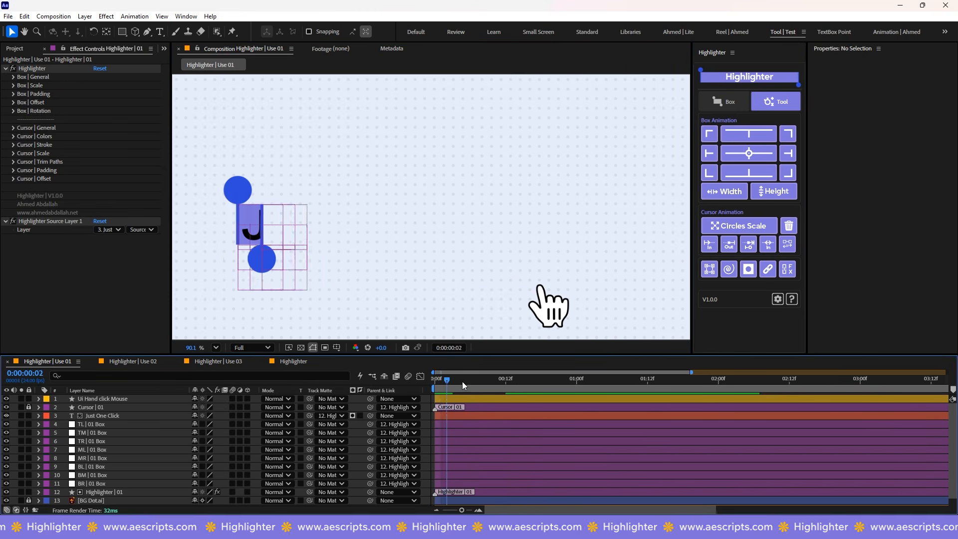
Step: Parent the Ui Hand click Mouse layer to the BR | 01 Box null, place it on that corner and preview the motion
{"action": "left_click", "coordinate": [560, 302]}
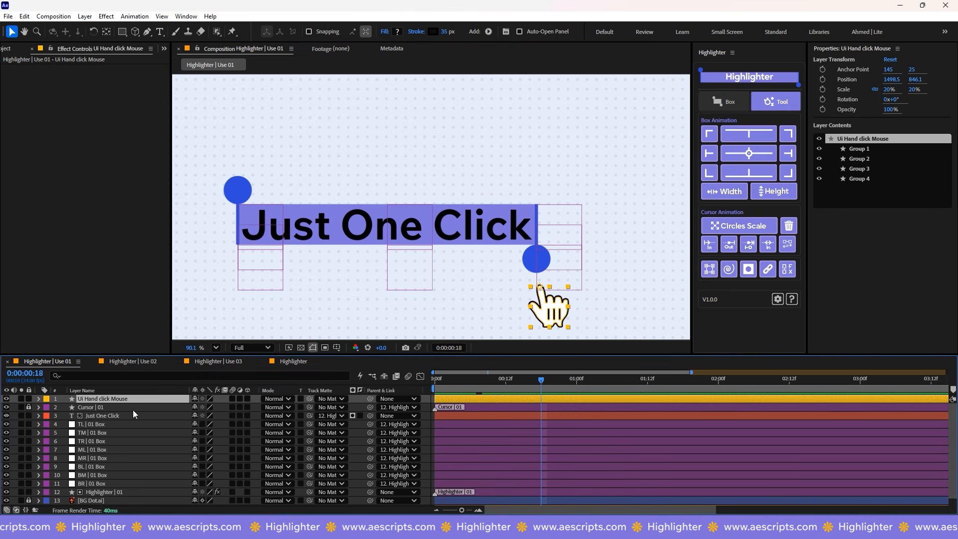
{"action": "left_click_drag", "start_coordinate": [370, 399], "coordinate": [80, 483]}
{"action": "left_click_drag", "start_coordinate": [453, 381], "coordinate": [535, 383]}
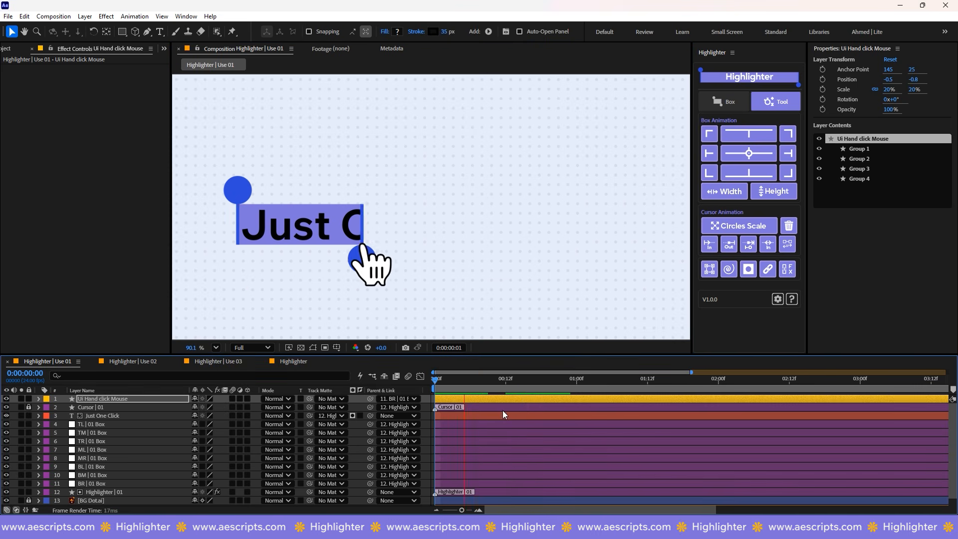
Step: Clear the Ui Hand click Mouse layer's parent, reparent it to the BR | 01 Box null with the script's parent tool, and preview the motion
{"action": "left_click", "coordinate": [397, 398]}
{"action": "left_click", "coordinate": [410, 233]}
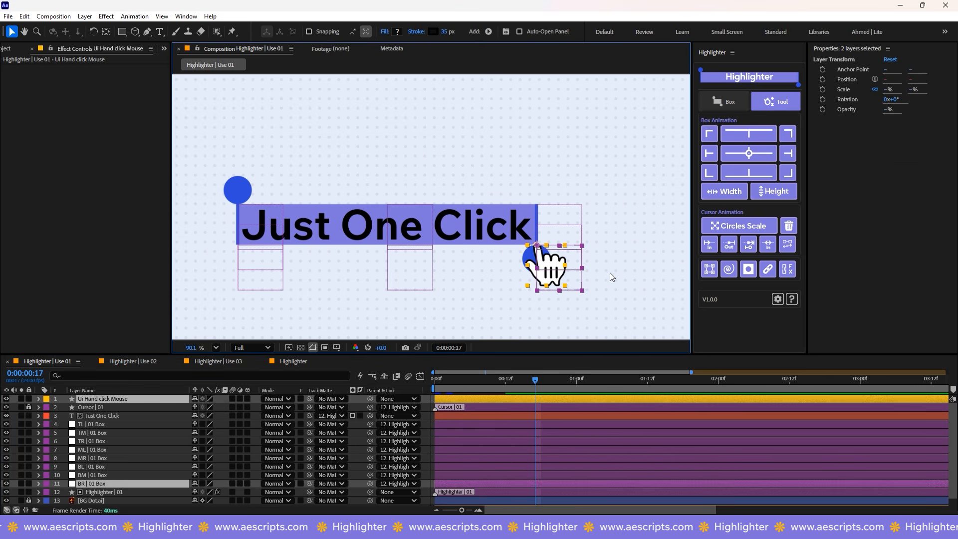
{"action": "left_click", "coordinate": [729, 269]}
{"action": "key", "text": "F2"}
{"action": "left_click_drag", "start_coordinate": [535, 381], "coordinate": [512, 381]}
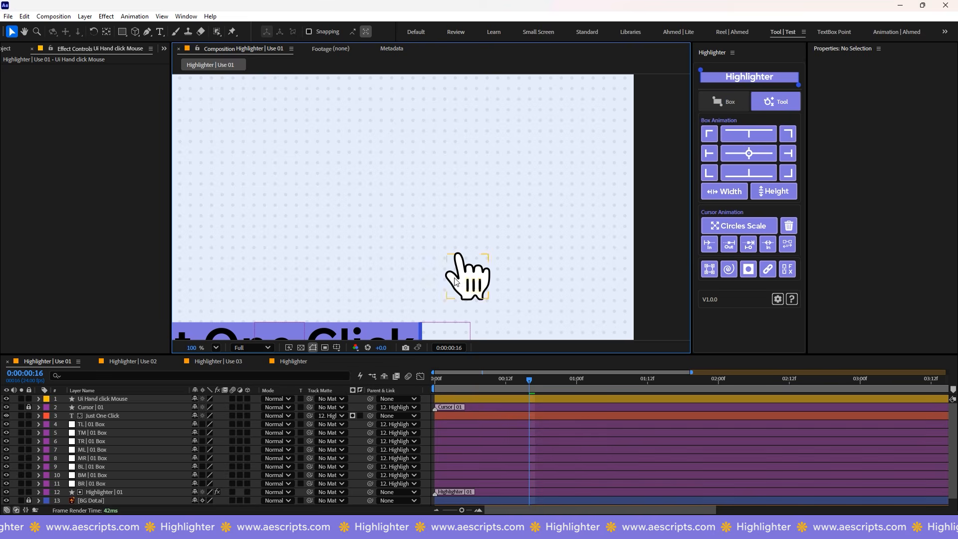
Step: Create a parent null for the Ui Hand click Mouse layer, move the null to test the link, and undo
{"action": "left_click", "coordinate": [468, 274]}
{"action": "left_click", "coordinate": [709, 269]}
{"action": "left_click_drag", "start_coordinate": [470, 286], "coordinate": [562, 259]}
{"action": "key", "text": "ctrl+z"}
{"action": "key", "text": "ctrl+z"}
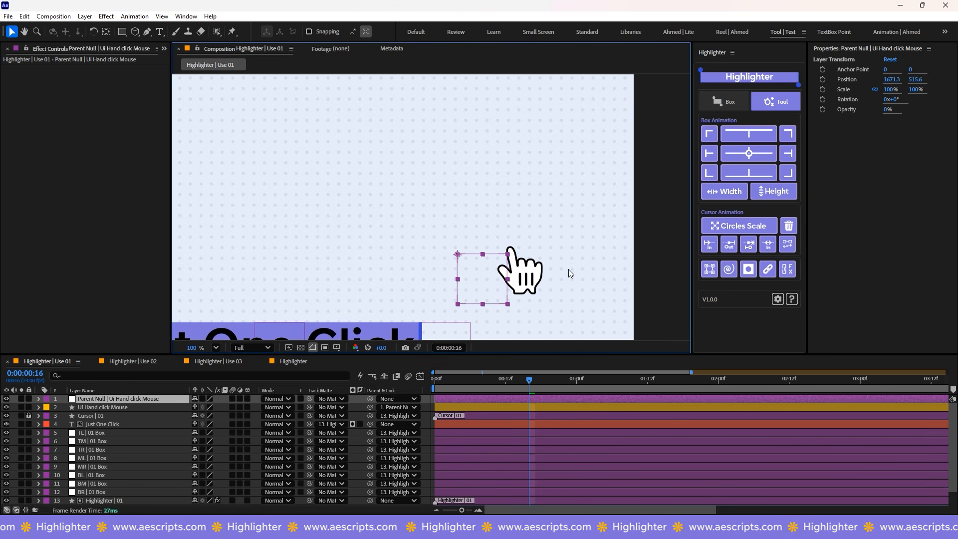
Step: Create a separate parent null for each of Shape Layer 1 and the Ui Hand click Mouse layer
{"action": "scroll", "coordinate": [548, 245], "scroll_direction": "down", "scroll_amount": 1}
{"action": "scroll", "coordinate": [547, 243], "scroll_direction": "down", "scroll_amount": 1}
{"action": "scroll", "coordinate": [524, 261], "scroll_direction": "up", "scroll_amount": 1}
{"action": "left_click", "coordinate": [554, 260]}
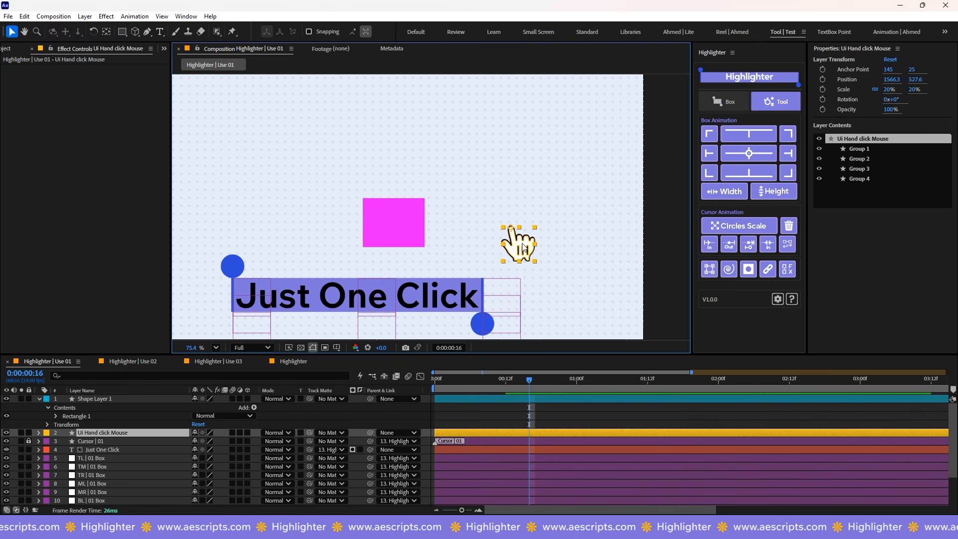
{"action": "left_click", "coordinate": [708, 269], "text": "ctrl"}
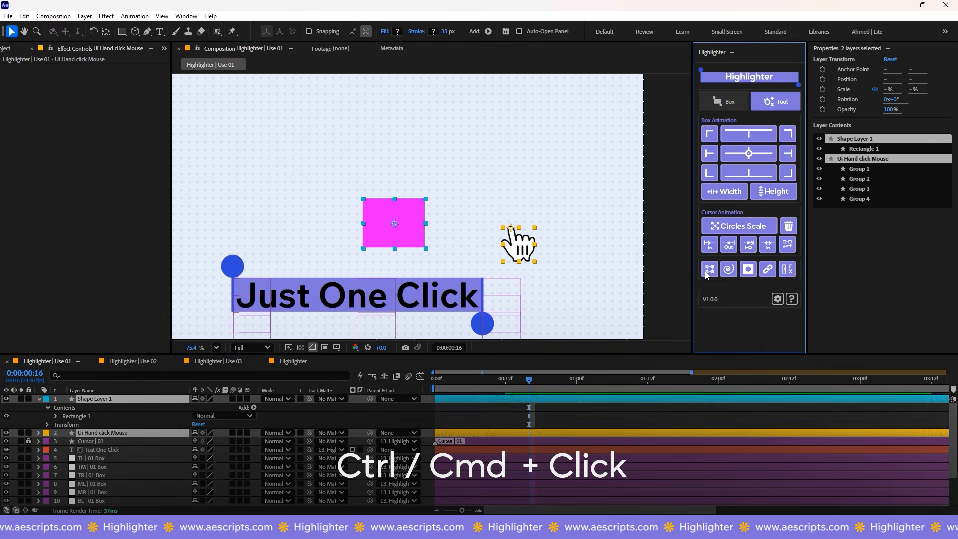
Step: Move the parent nulls of the pink rectangle and the hand to test that each layer follows, undoing the moves
{"action": "left_click", "coordinate": [435, 169]}
{"action": "left_click_drag", "start_coordinate": [421, 239], "coordinate": [449, 227]}
{"action": "key", "text": "ctrl+z"}
{"action": "left_click", "coordinate": [511, 247]}
{"action": "key", "text": "ctrl+z"}
{"action": "key", "text": "ctrl+z"}
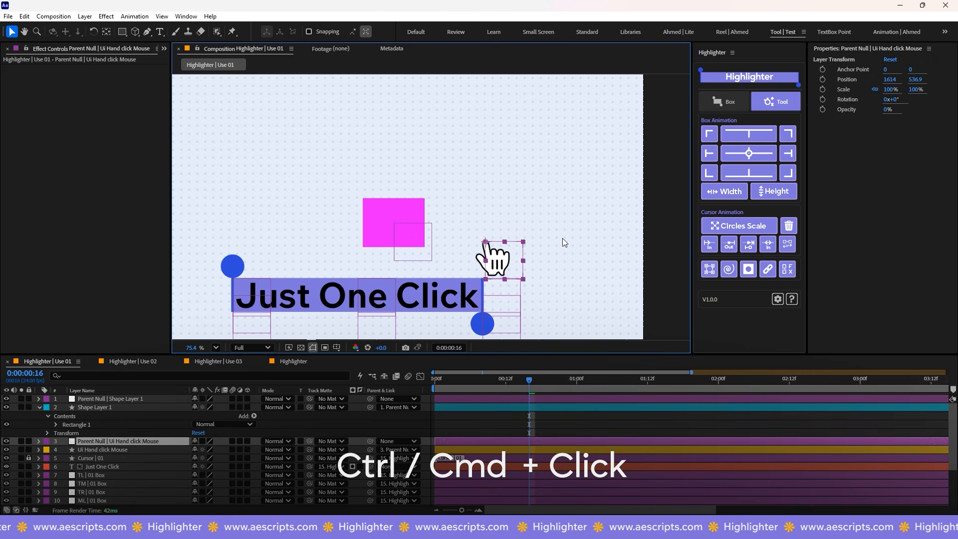
{"action": "key", "text": "ctrl+shift+z"}
{"action": "key", "text": "ctrl+shift+z"}
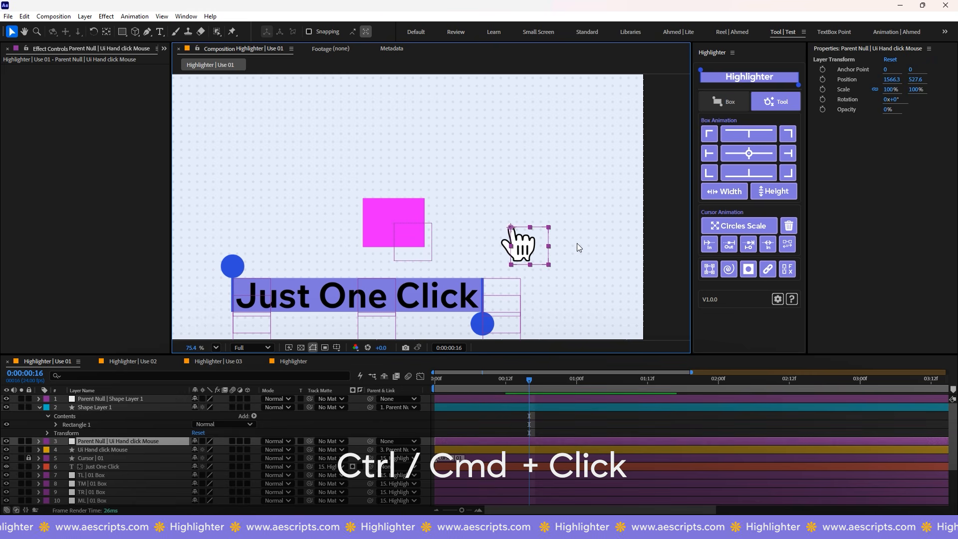
{"action": "left_click", "coordinate": [414, 245]}
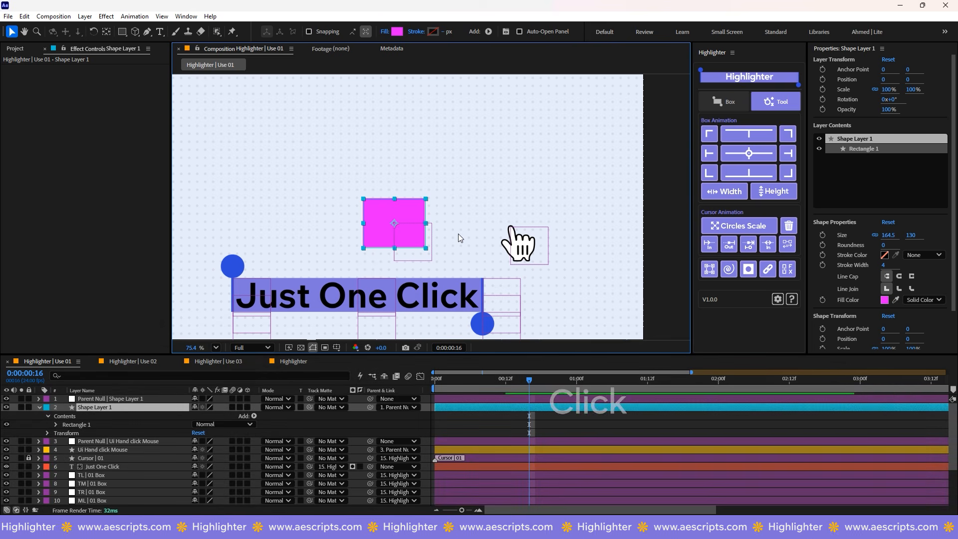
Step: Create an unlinked null for the Ui Hand click Mouse layer, move it independently of the hand, and undo
{"action": "left_click", "coordinate": [514, 239]}
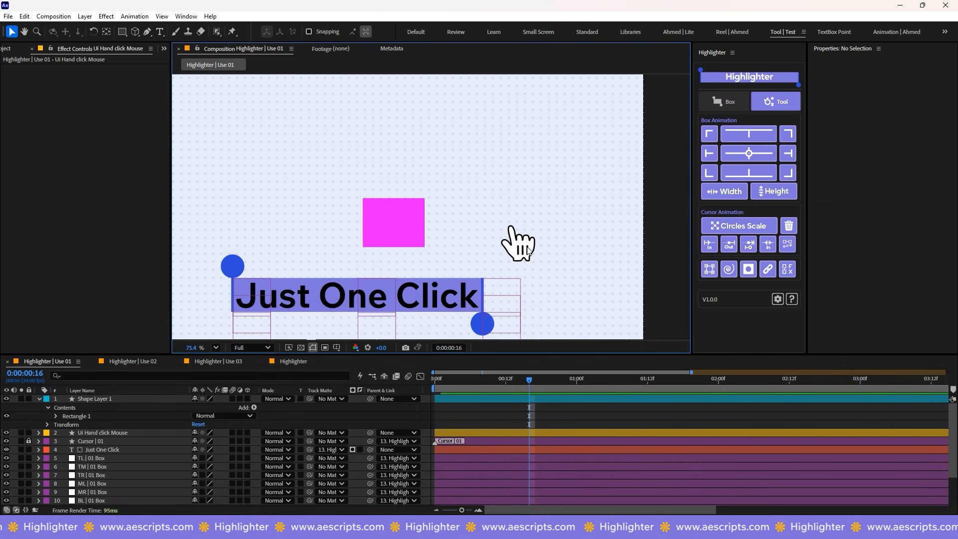
{"action": "left_click", "coordinate": [709, 269], "text": "alt"}
{"action": "left_click", "coordinate": [547, 261]}
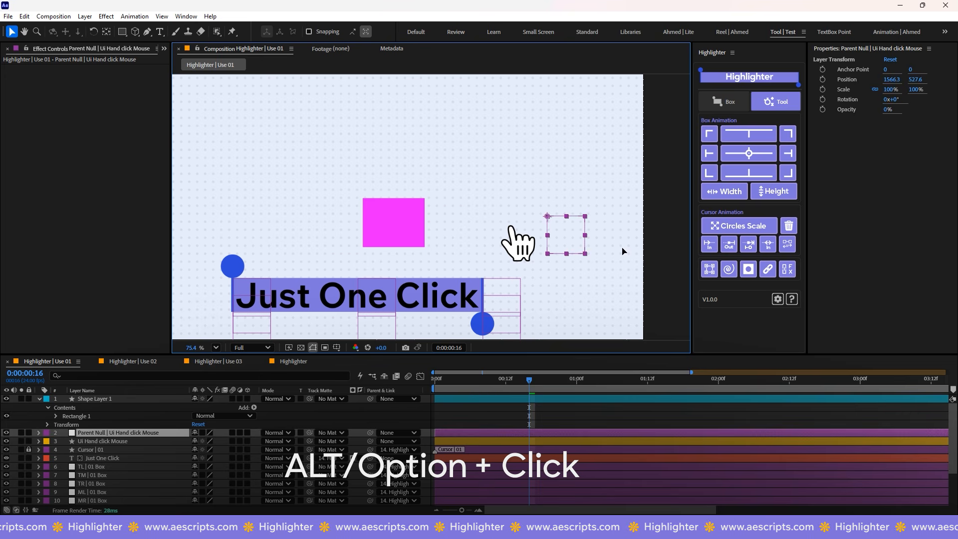
{"action": "left_click_drag", "start_coordinate": [625, 253], "coordinate": [466, 246]}
{"action": "key", "text": "ctrl+z"}
{"action": "left_click", "coordinate": [579, 235]}
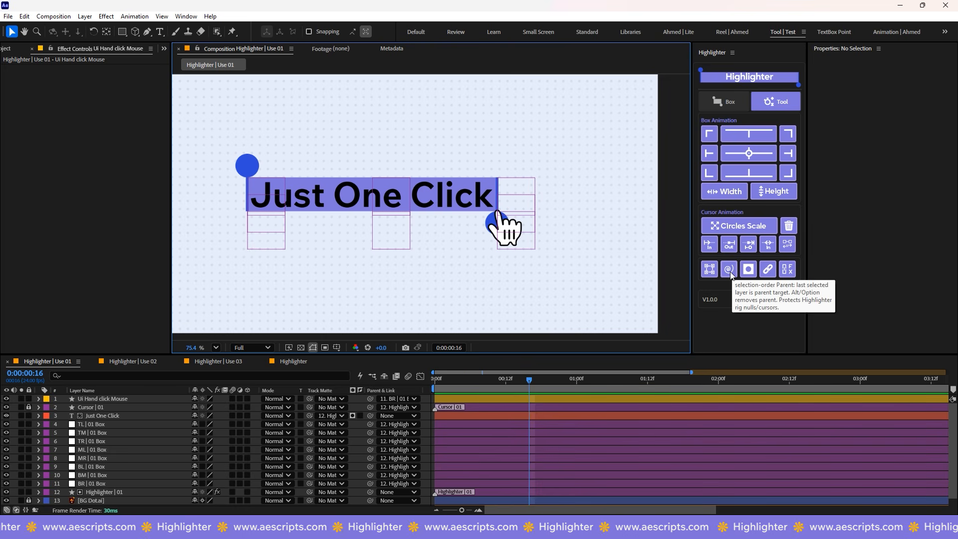
Step: Select the Ui Hand click Mouse layer with the BR | 01 Box null, and scrub the timeline to check their motion
{"action": "left_click", "coordinate": [506, 234]}
{"action": "left_click", "coordinate": [533, 247], "text": "shift"}
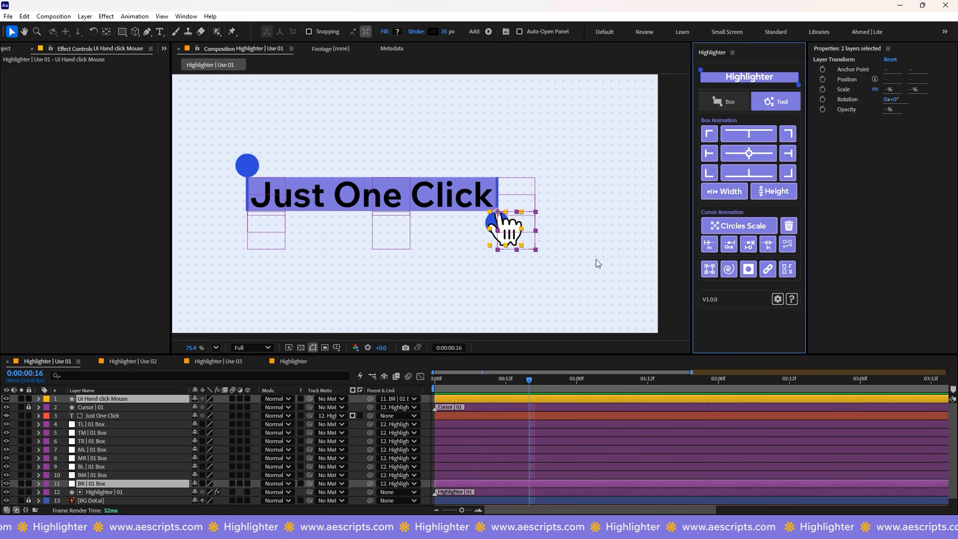
{"action": "left_click", "coordinate": [559, 279]}
{"action": "mouse_move", "coordinate": [531, 384]}
{"action": "left_mouse_down"}
{"action": "mouse_move", "coordinate": [424, 388]}
{"action": "mouse_move", "coordinate": [523, 386]}
{"action": "mouse_move", "coordinate": [437, 385]}
{"action": "mouse_move", "coordinate": [516, 381]}
{"action": "left_mouse_up"}
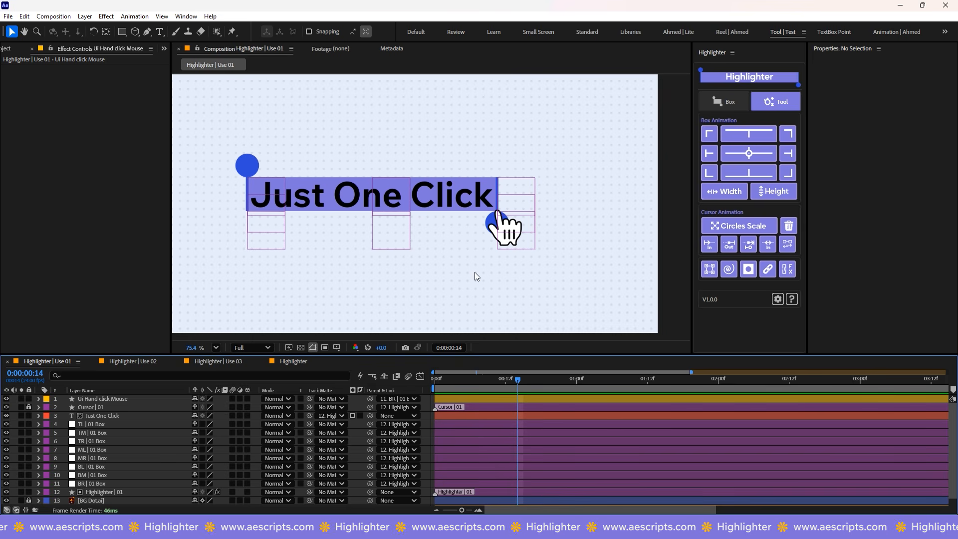
Step: Parent the orange Shape Layer 1 to the pink Shape Layer 2 with the script's parent tool, and move the pink rectangle to test it
{"action": "key", "text": "h"}
{"action": "left_click_drag", "start_coordinate": [475, 272], "coordinate": [504, 316]}
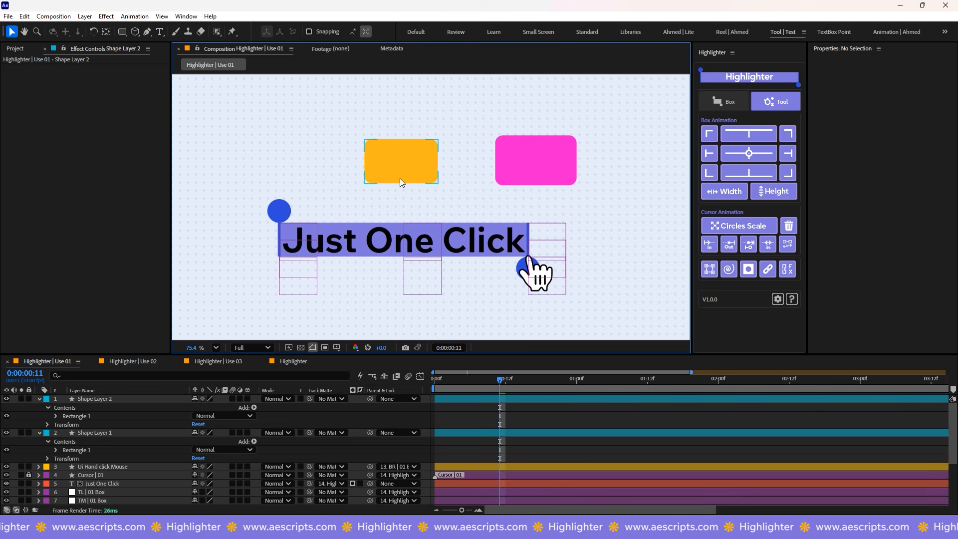
{"action": "left_click", "coordinate": [399, 178]}
{"action": "left_click", "coordinate": [532, 163], "text": "shift"}
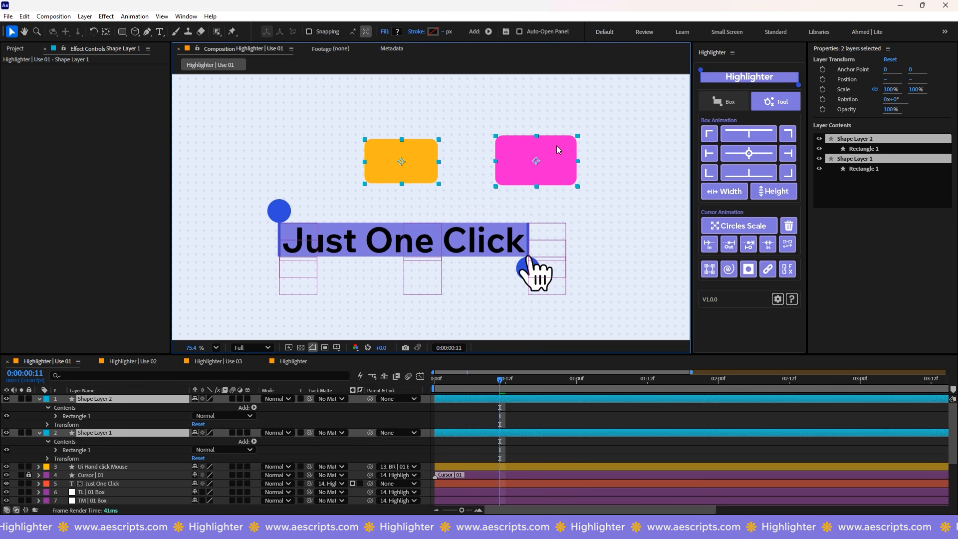
{"action": "left_click", "coordinate": [729, 272]}
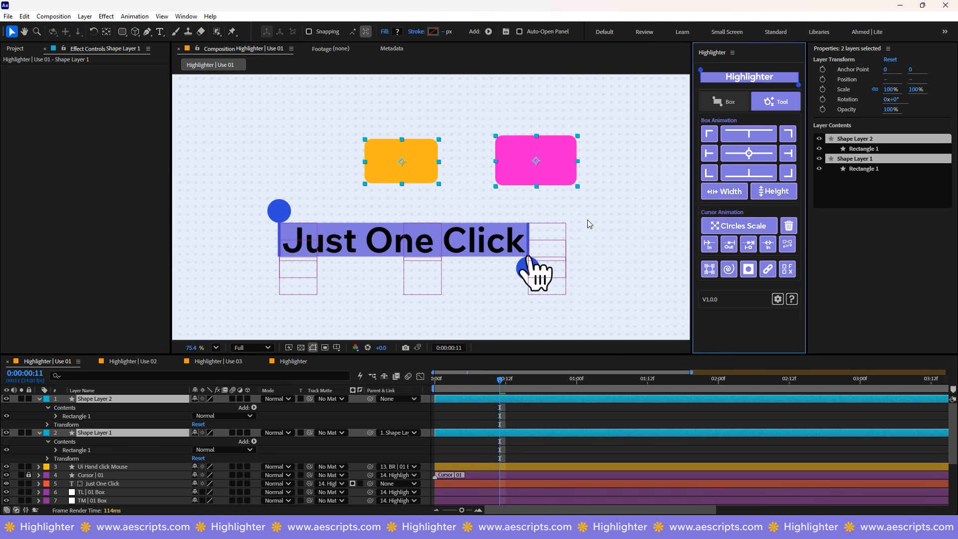
{"action": "left_click", "coordinate": [587, 219]}
{"action": "mouse_move", "coordinate": [543, 178]}
{"action": "left_mouse_down"}
{"action": "mouse_move", "coordinate": [614, 186]}
{"action": "mouse_move", "coordinate": [518, 154]}
{"action": "mouse_move", "coordinate": [489, 169]}
{"action": "mouse_move", "coordinate": [558, 170]}
{"action": "mouse_move", "coordinate": [542, 172]}
{"action": "left_mouse_up"}
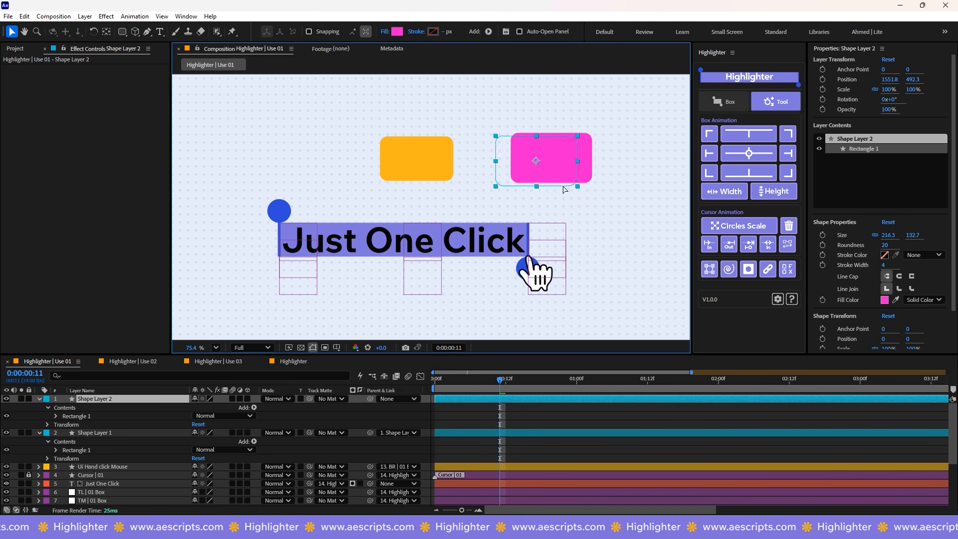
{"action": "left_click", "coordinate": [609, 214]}
Step: Preview the pink Shape Layer 2 following the TR | 01 Box null, and remove its parent with the script's parent tool
{"action": "left_click_drag", "start_coordinate": [501, 388], "coordinate": [535, 387]}
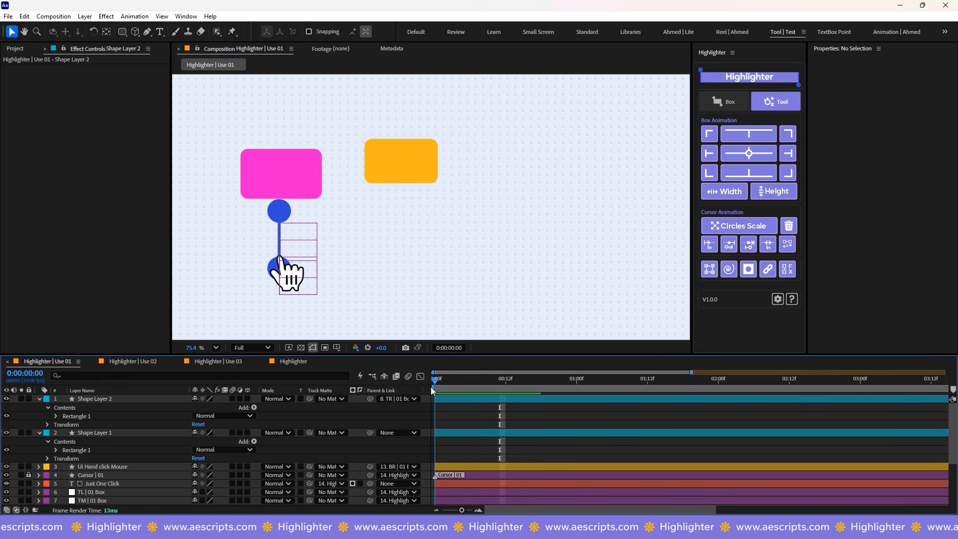
{"action": "left_click", "coordinate": [557, 172]}
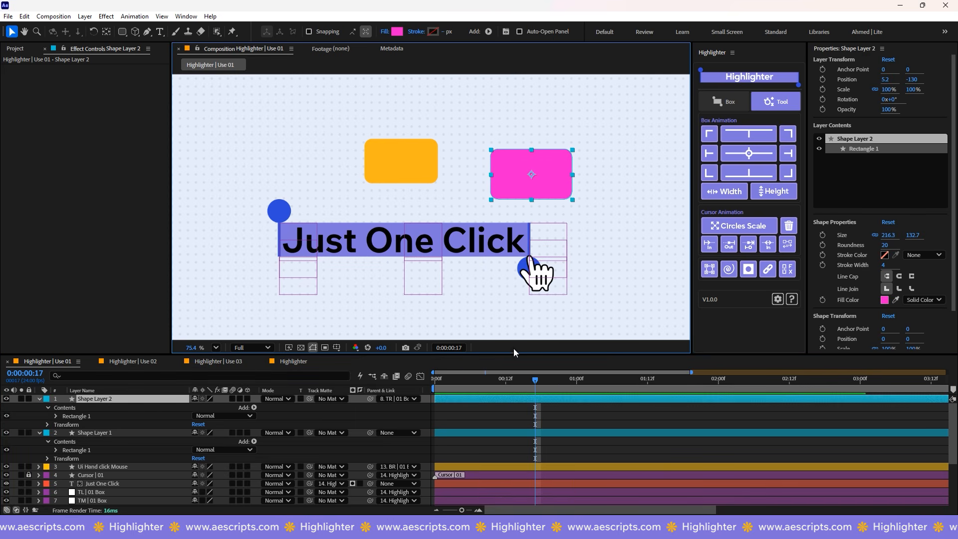
{"action": "left_click", "coordinate": [727, 270], "text": "alt"}
{"action": "mouse_move", "coordinate": [527, 386]}
{"action": "left_mouse_down"}
{"action": "mouse_move", "coordinate": [466, 392]}
{"action": "mouse_move", "coordinate": [543, 395]}
{"action": "left_mouse_up"}
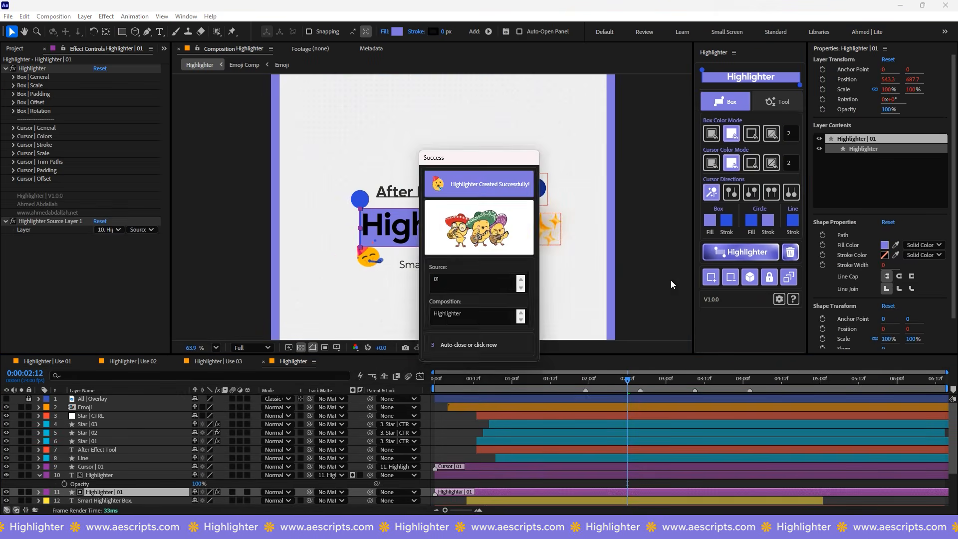
Step: Dismiss the creation message and set Padding All to 10 and Circle Scale All to 95% on the Highlighter | 01 box
{"action": "left_click", "coordinate": [453, 310]}
{"action": "left_click", "coordinate": [13, 93]}
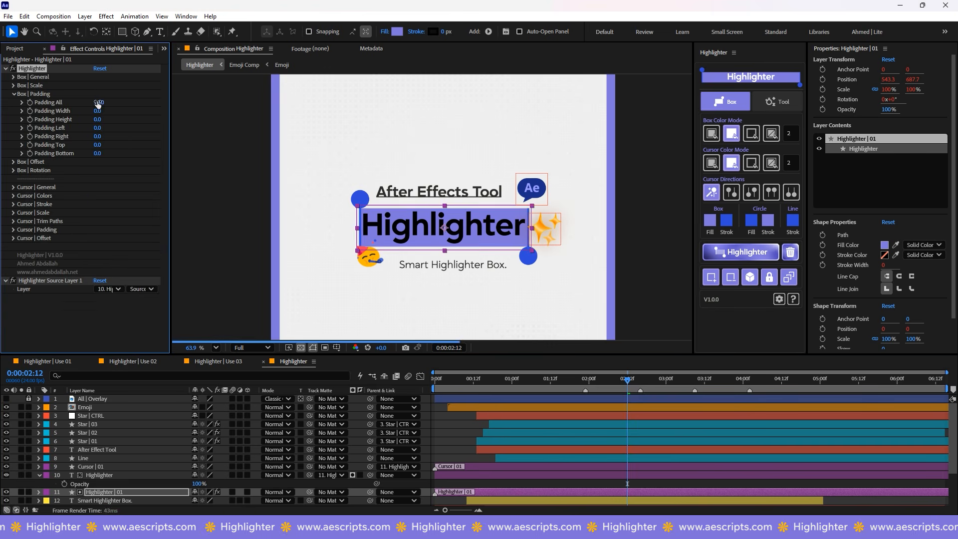
{"action": "left_click", "coordinate": [13, 212]}
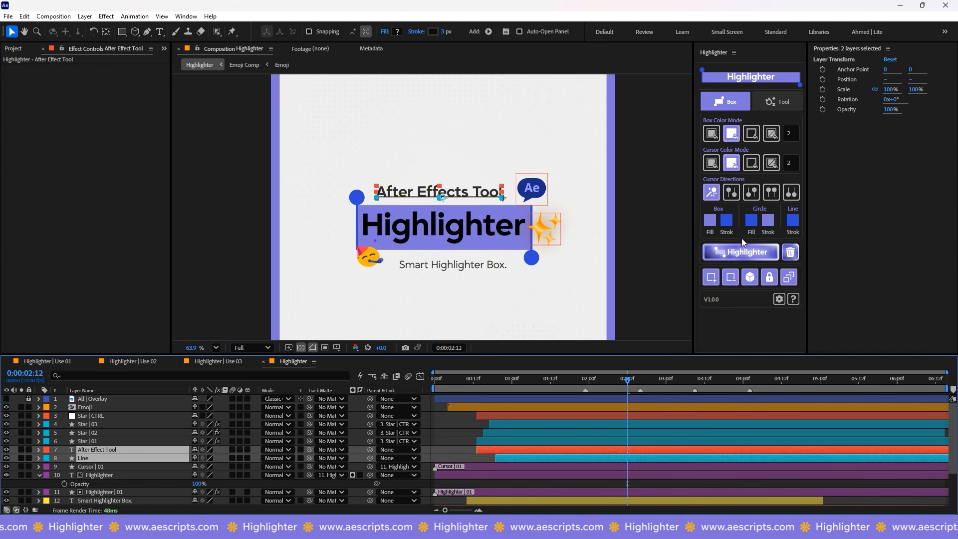
Step: Create a parent null for the After Effect Tool and Line layers, plus corner and edge nulls for the Highlighter | 01 box
{"action": "scroll", "coordinate": [490, 441], "scroll_direction": "down", "scroll_amount": 3}
{"action": "left_click", "coordinate": [490, 441]}
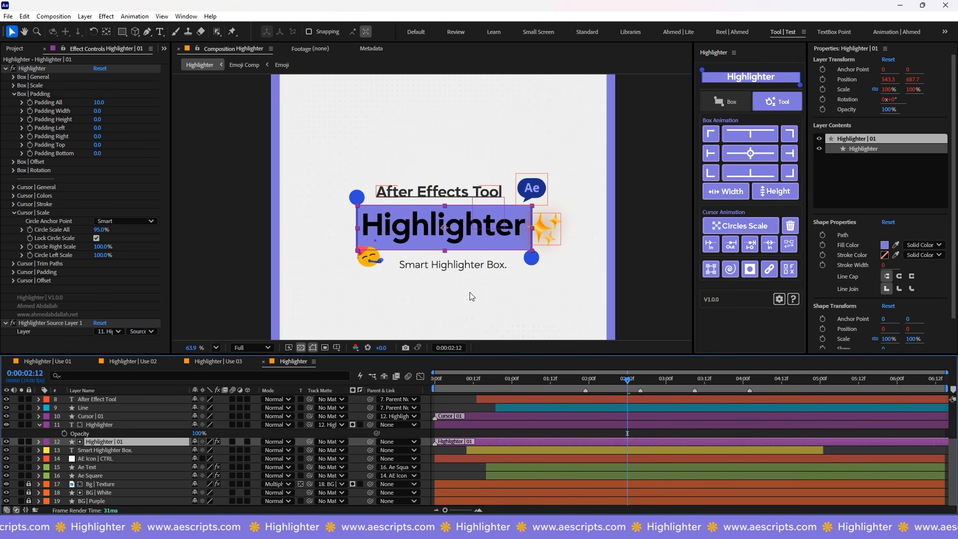
{"action": "left_click", "coordinate": [711, 269]}
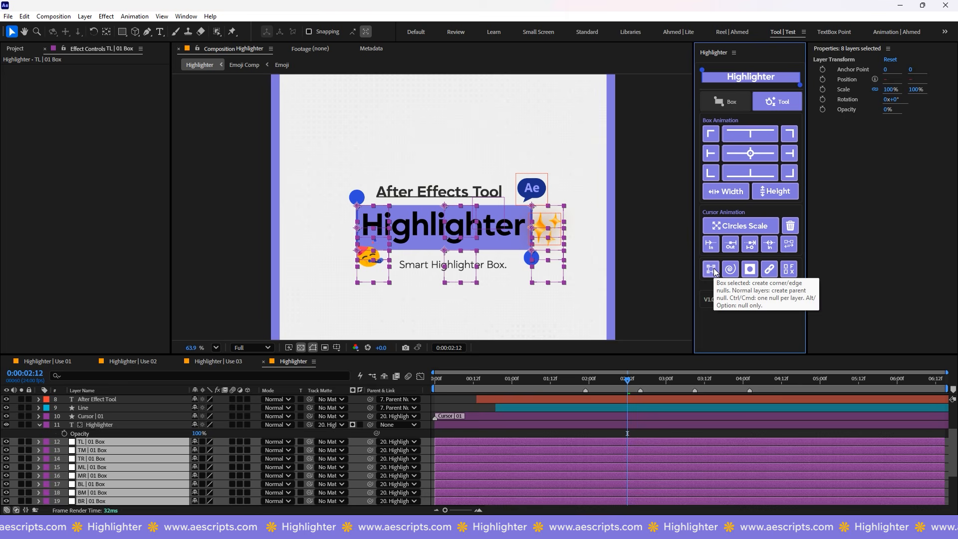
{"action": "left_click", "coordinate": [540, 295]}
Step: Parent AE Icon | CTRL to the TR | 01 Box null and the heading's Parent Null to the TM | 01 Box null
{"action": "left_click", "coordinate": [541, 191]}
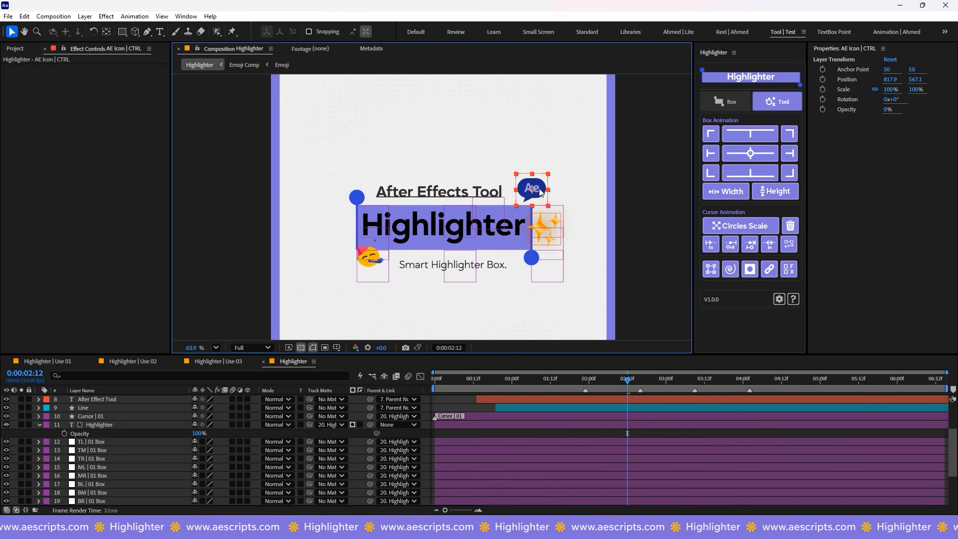
{"action": "left_click", "coordinate": [563, 206], "text": "shift"}
{"action": "left_click", "coordinate": [730, 270]}
{"action": "left_click", "coordinate": [589, 263]}
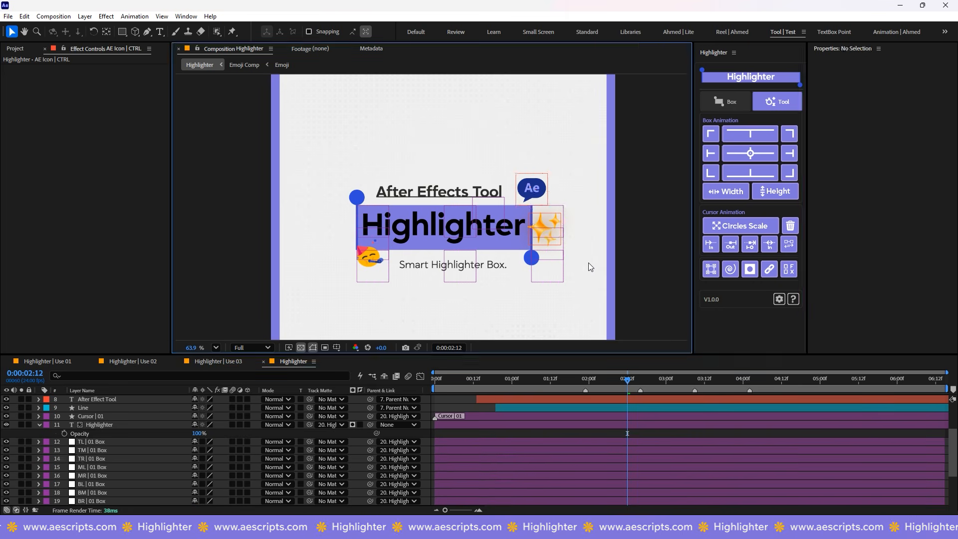
{"action": "left_click", "coordinate": [473, 206]}
{"action": "left_click", "coordinate": [730, 271]}
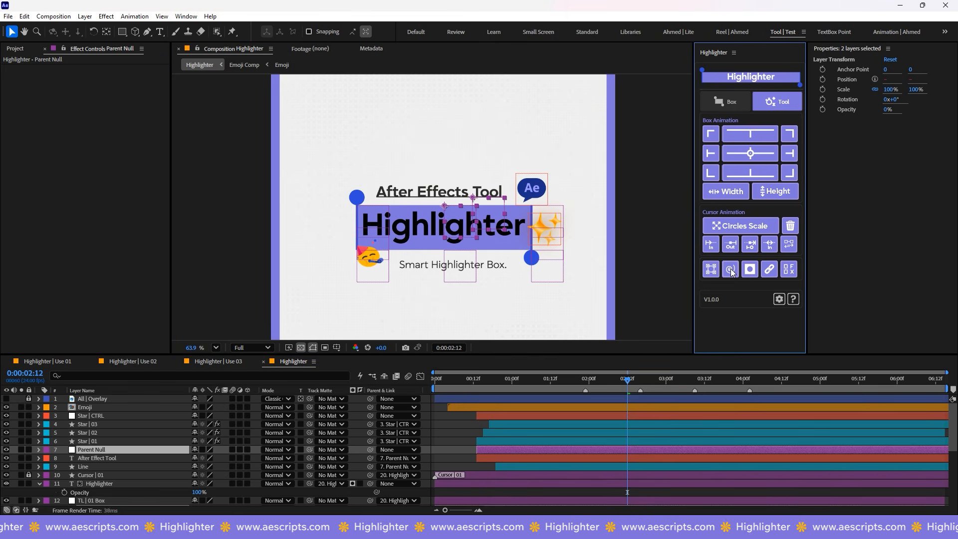
Step: Parent the Emoji layer to the BL | 01 Box null and the Smart Highlighter Box. text to BM | 01 Box, and preview the animation
{"action": "left_click", "coordinate": [372, 262]}
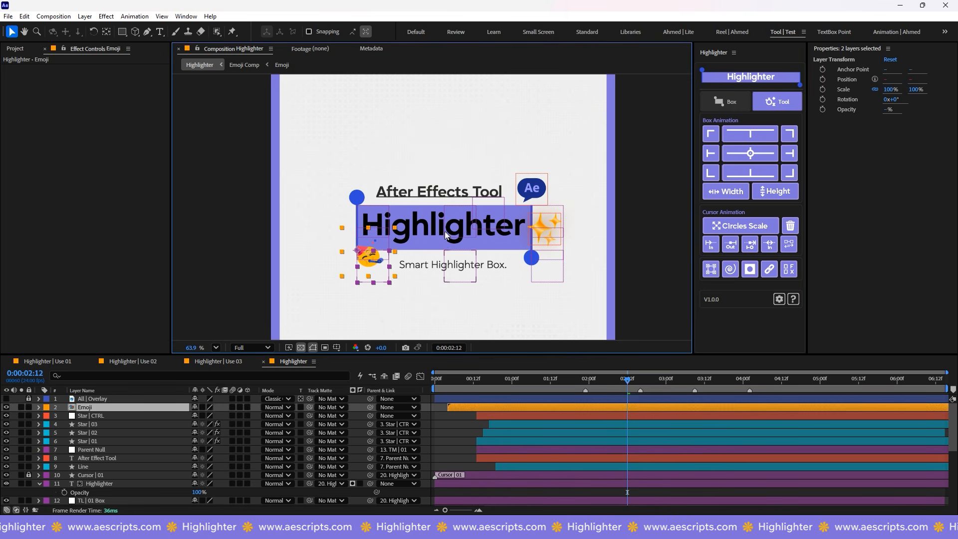
{"action": "left_click", "coordinate": [733, 270]}
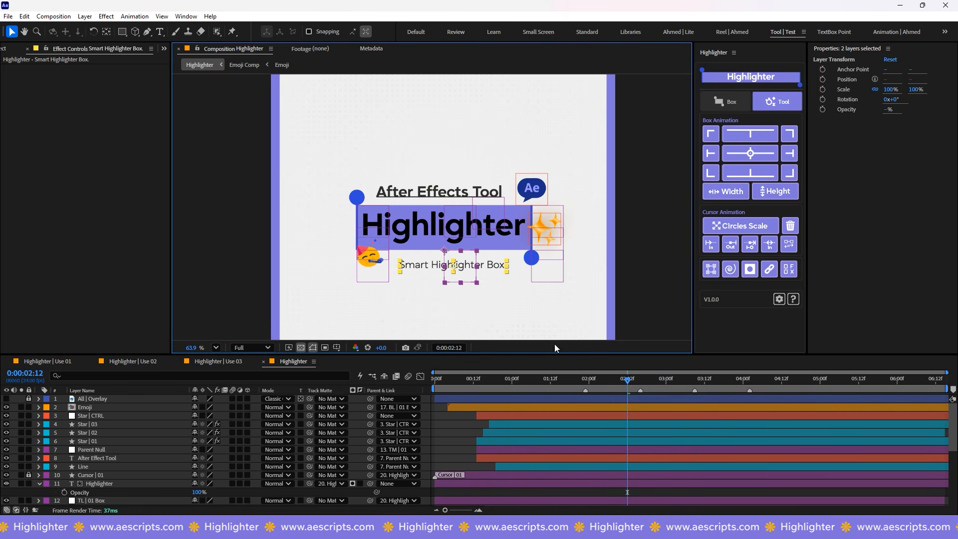
{"action": "left_click", "coordinate": [723, 271]}
{"action": "left_click", "coordinate": [483, 304]}
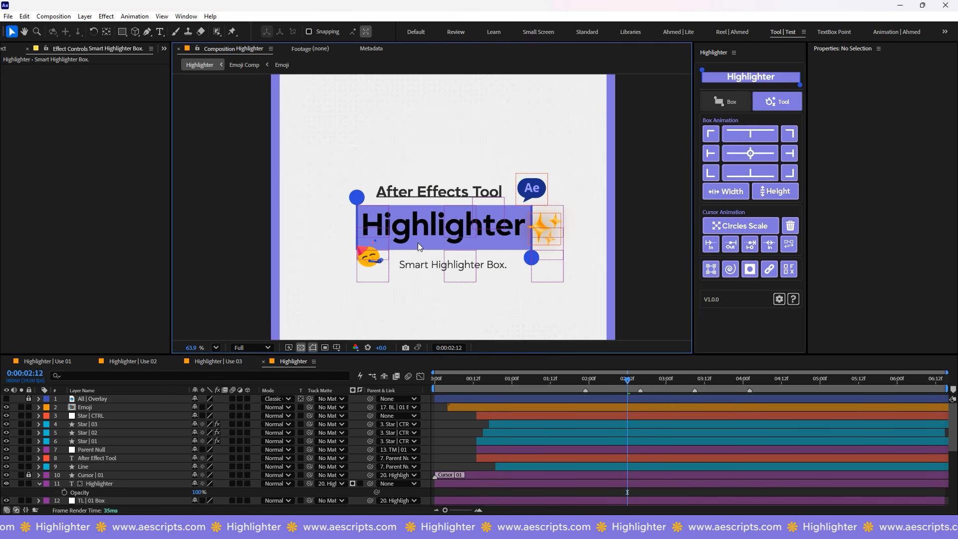
{"action": "left_click", "coordinate": [539, 228]}
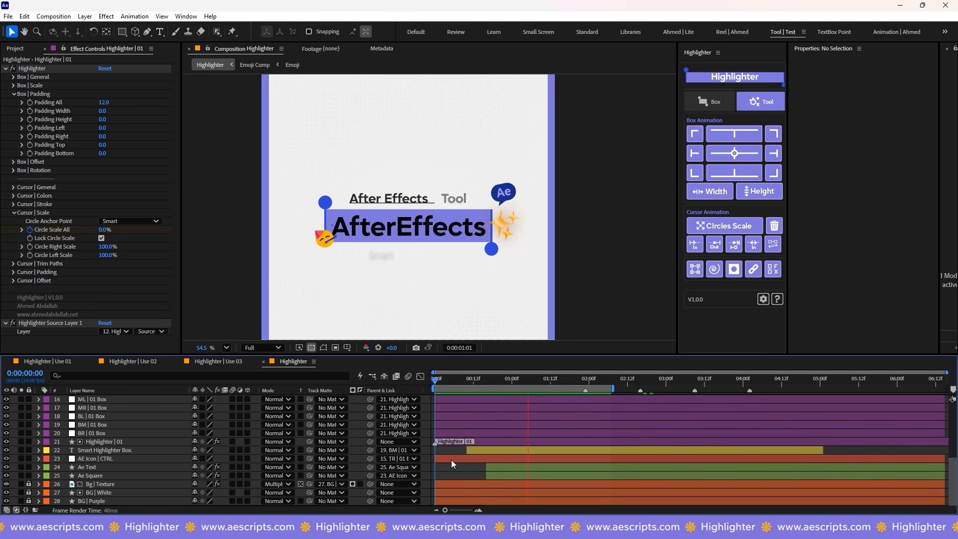
{"action": "left_click", "coordinate": [32, 68]}
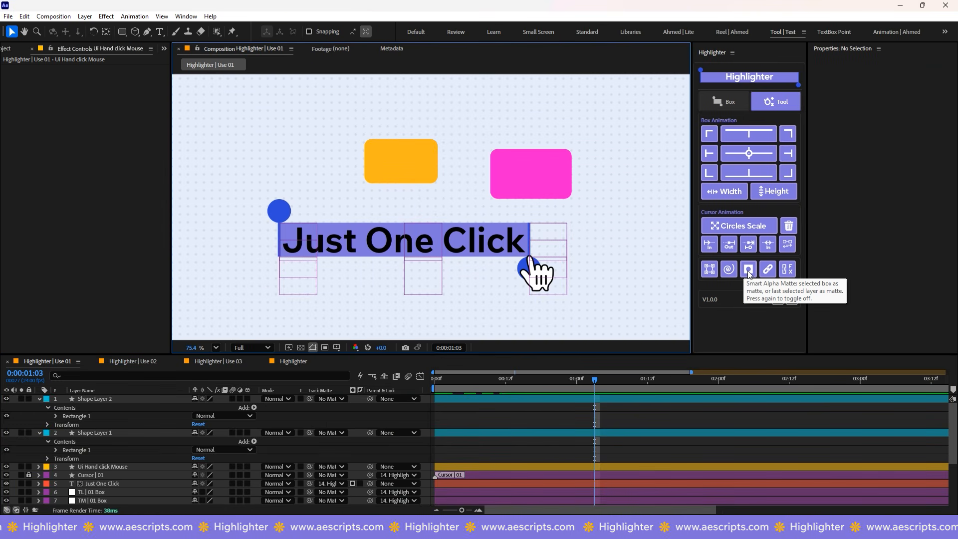
Step: Place the pink Shape Layer 2 over the end of the Just One Click box and matte it with the Highlighter | 01 layer
{"action": "left_click", "coordinate": [530, 174]}
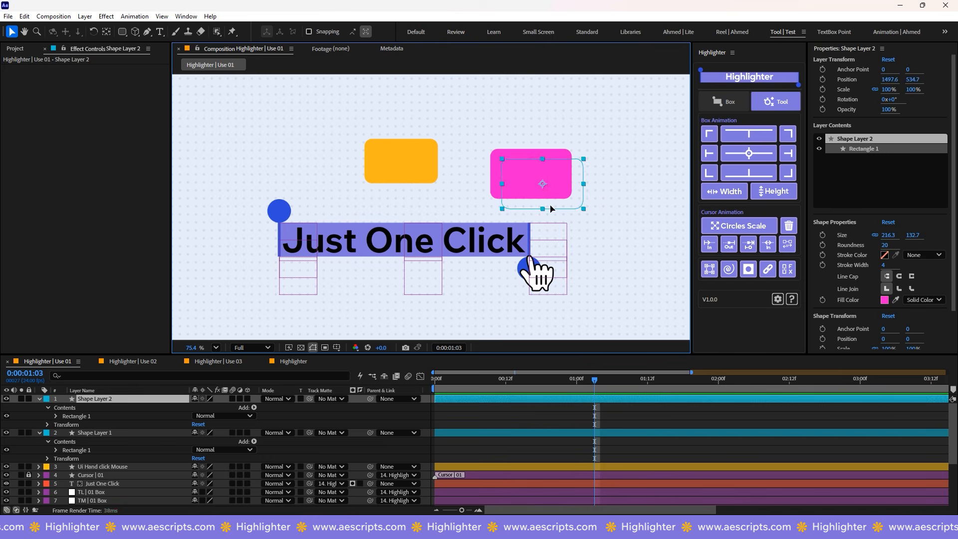
{"action": "left_click_drag", "start_coordinate": [531, 173], "coordinate": [560, 239]}
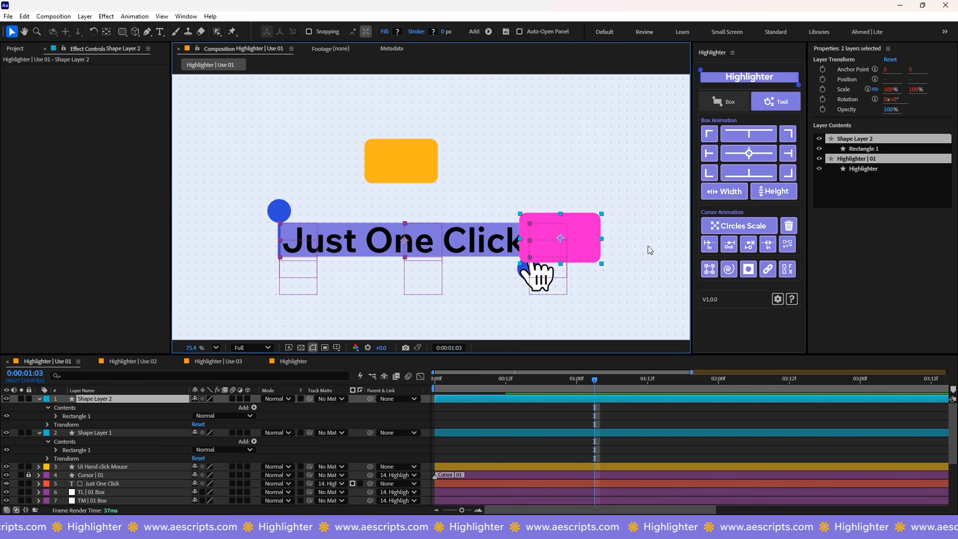
{"action": "left_click", "coordinate": [748, 269]}
{"action": "left_click", "coordinate": [483, 271]}
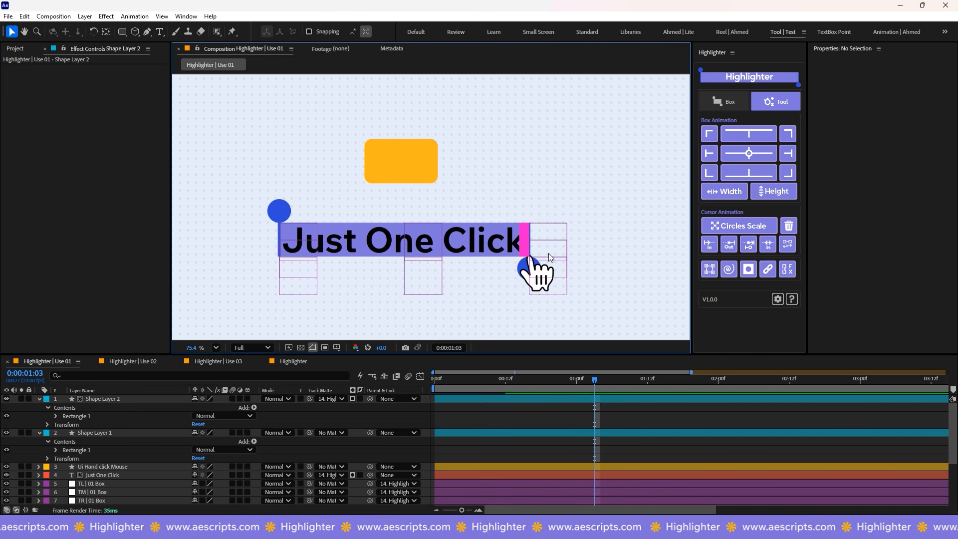
Step: Remove the Highlighter | 01 matte from the pink Shape Layer 2 and move the shape over the orange rectangle's right edge
{"action": "left_click", "coordinate": [588, 267]}
{"action": "mouse_move", "coordinate": [587, 267]}
{"action": "left_mouse_down"}
{"action": "mouse_move", "coordinate": [432, 284]}
{"action": "mouse_move", "coordinate": [411, 250]}
{"action": "mouse_move", "coordinate": [347, 278]}
{"action": "mouse_move", "coordinate": [519, 234]}
{"action": "mouse_move", "coordinate": [569, 238]}
{"action": "mouse_move", "coordinate": [584, 256]}
{"action": "left_mouse_up"}
{"action": "left_click", "coordinate": [585, 167]}
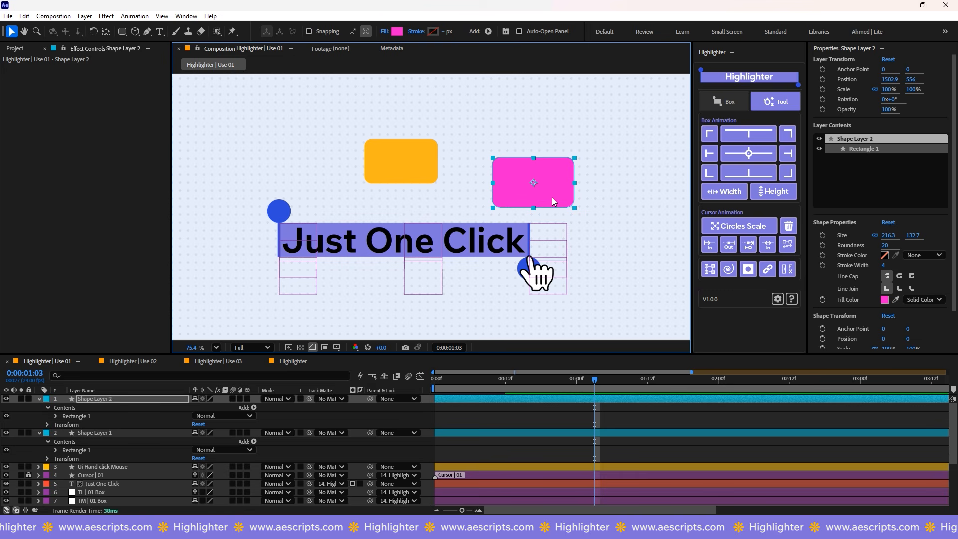
{"action": "left_click_drag", "start_coordinate": [554, 200], "coordinate": [468, 180]}
Step: Apply Smart Alpha Matte to Shape Layer 2 using Shape Layer 1, and move the pink shape over the orange rectangle's upper-left corner, at about 1028, 417
{"action": "left_click", "coordinate": [384, 165], "text": "shift"}
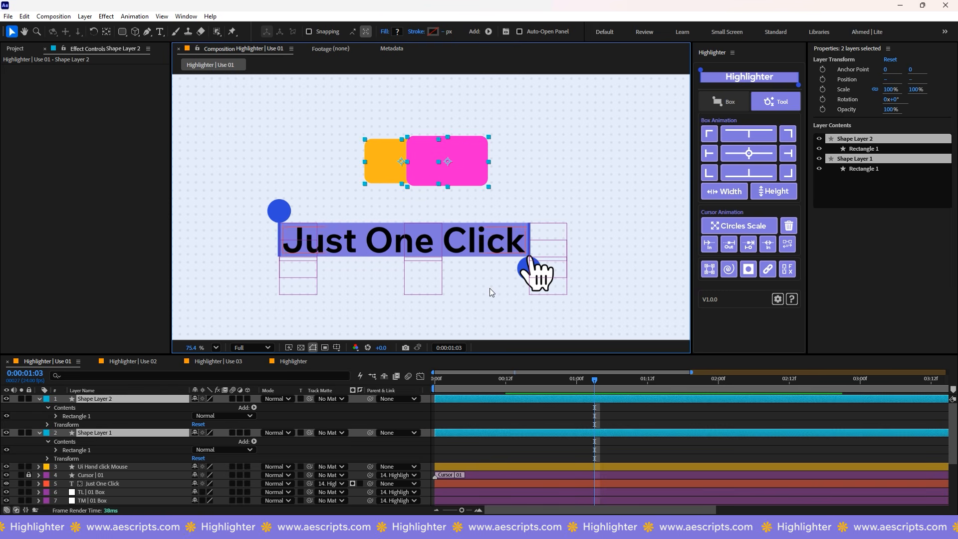
{"action": "left_click", "coordinate": [750, 276]}
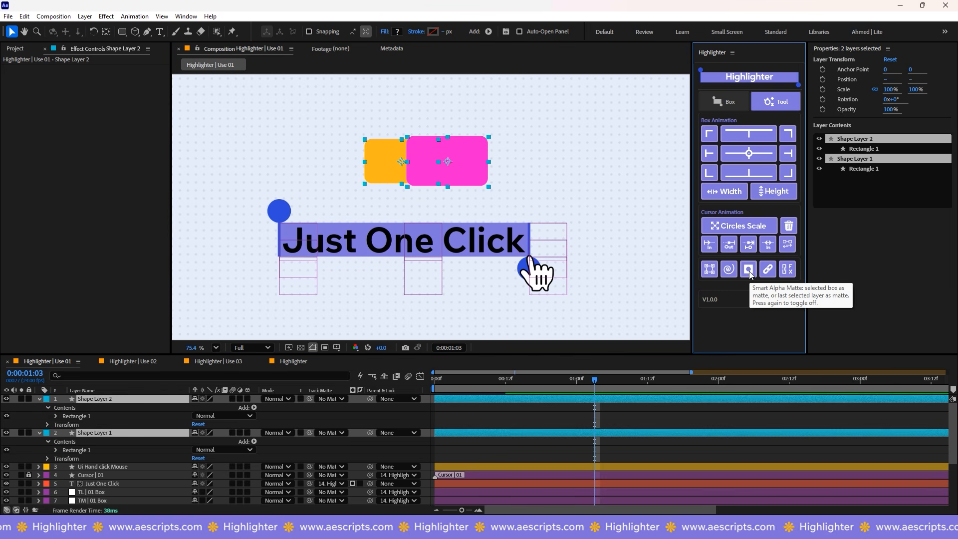
{"action": "left_click", "coordinate": [467, 194]}
{"action": "left_click_drag", "start_coordinate": [467, 194], "coordinate": [374, 171]}
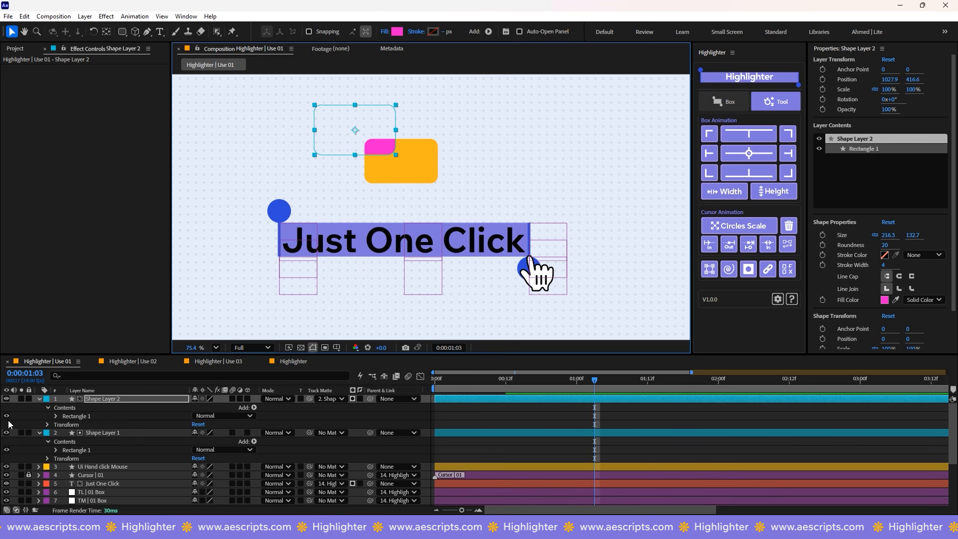
{"action": "left_click", "coordinate": [457, 199]}
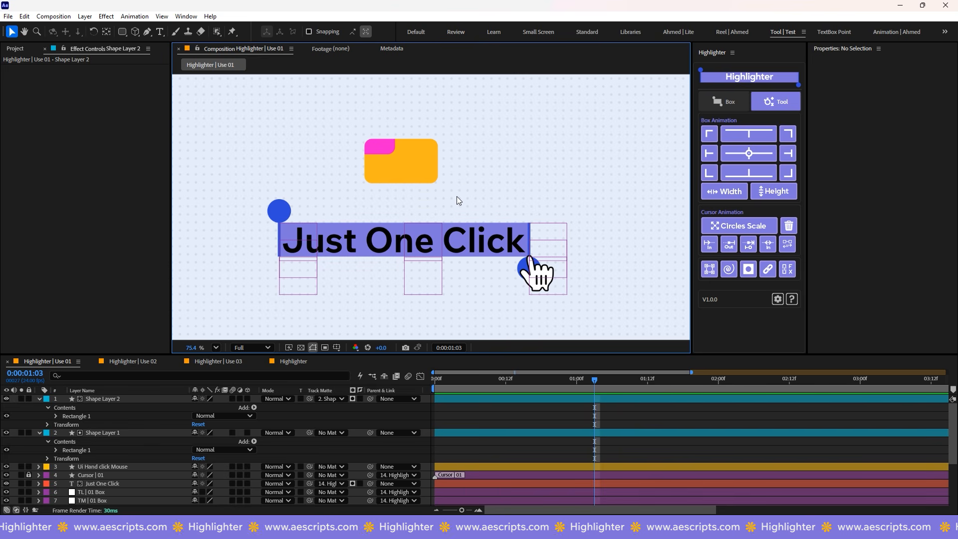
Step: Toggle off the Smart Alpha Matte between Shape Layer 2 and Shape Layer 1, and deselect both layers
{"action": "left_click", "coordinate": [390, 150]}
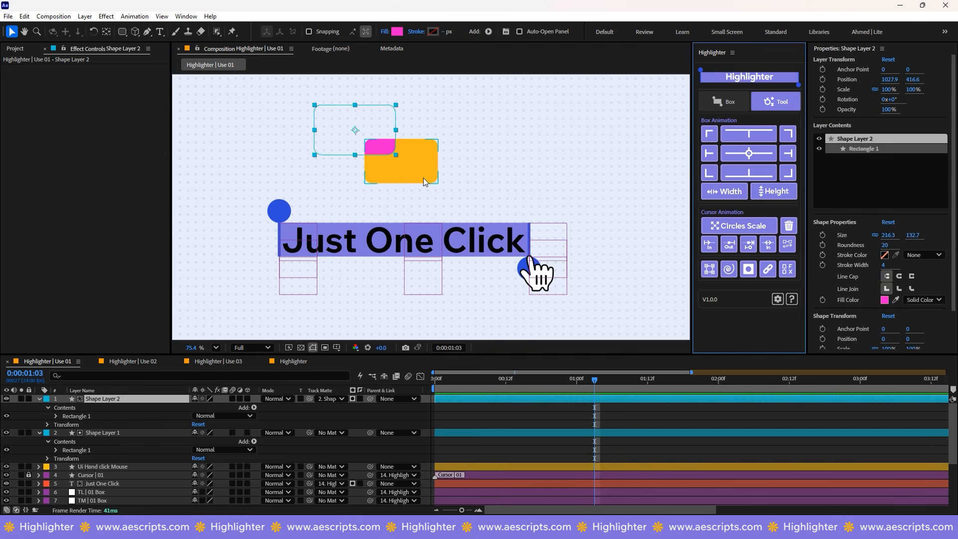
{"action": "left_click", "coordinate": [751, 273]}
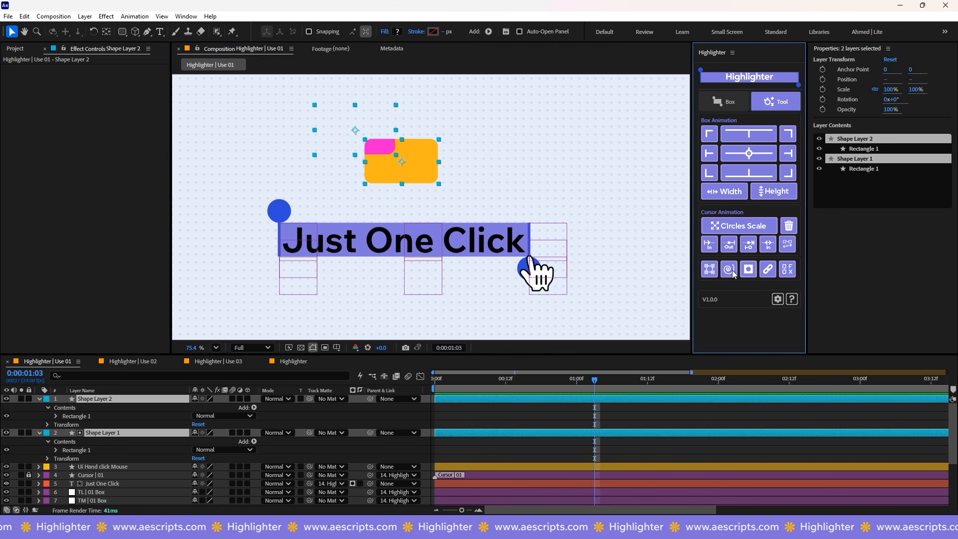
{"action": "left_click", "coordinate": [468, 160]}
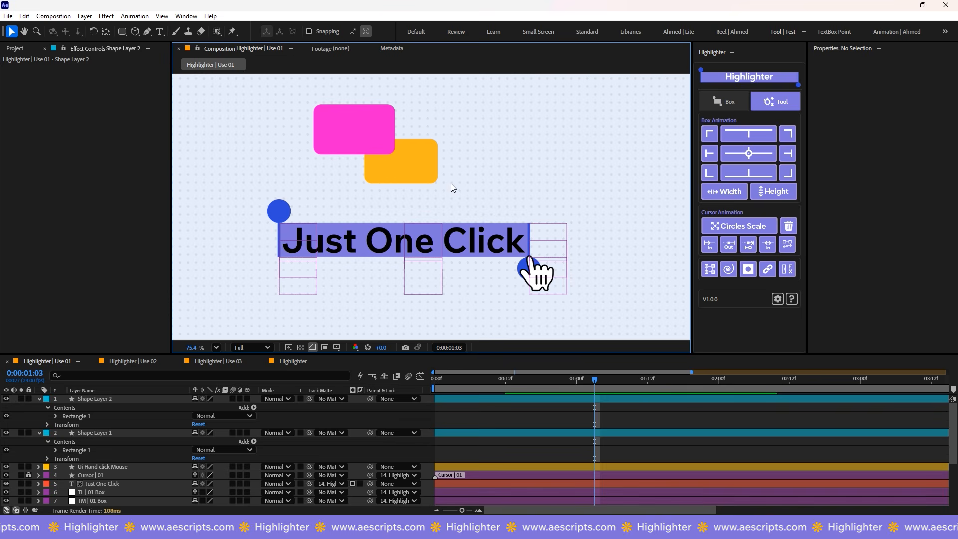
{"action": "left_click_drag", "start_coordinate": [459, 138], "coordinate": [373, 170]}
{"action": "left_click", "coordinate": [297, 122]}
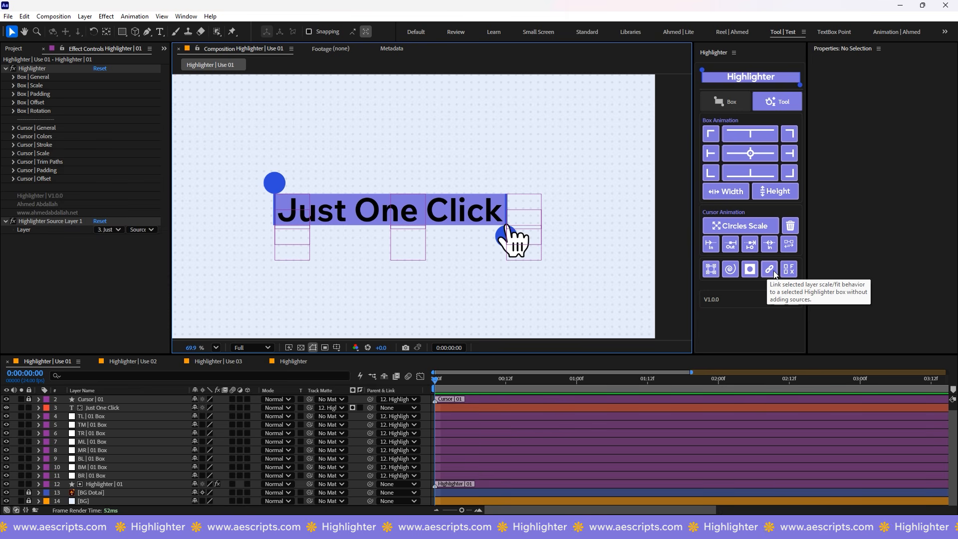
Step: Link the hand cursor layer's scale behavior to the Highlighter | 01 box without adding it as a source
{"action": "left_click", "coordinate": [516, 242]}
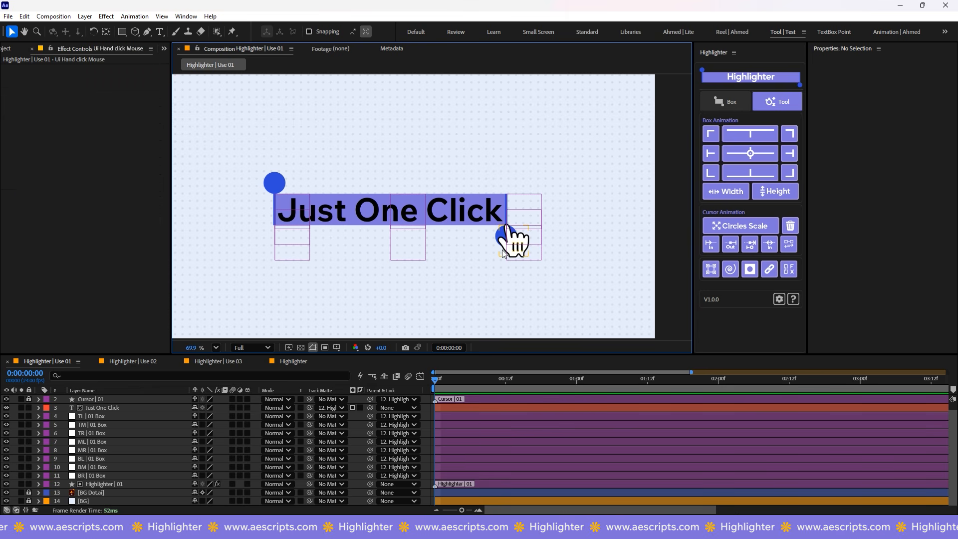
{"action": "left_click", "coordinate": [551, 278]}
{"action": "left_click", "coordinate": [498, 244]}
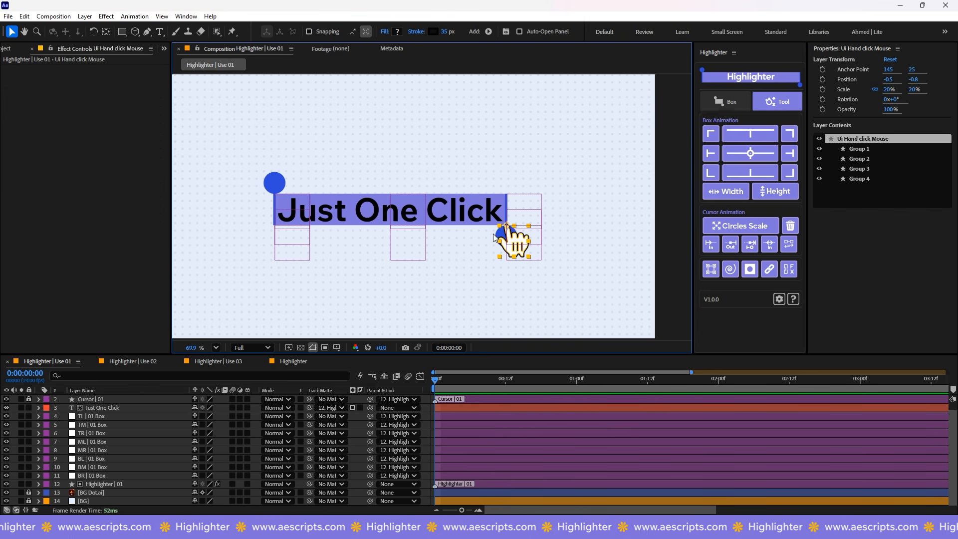
{"action": "left_click", "coordinate": [487, 225], "text": "shift"}
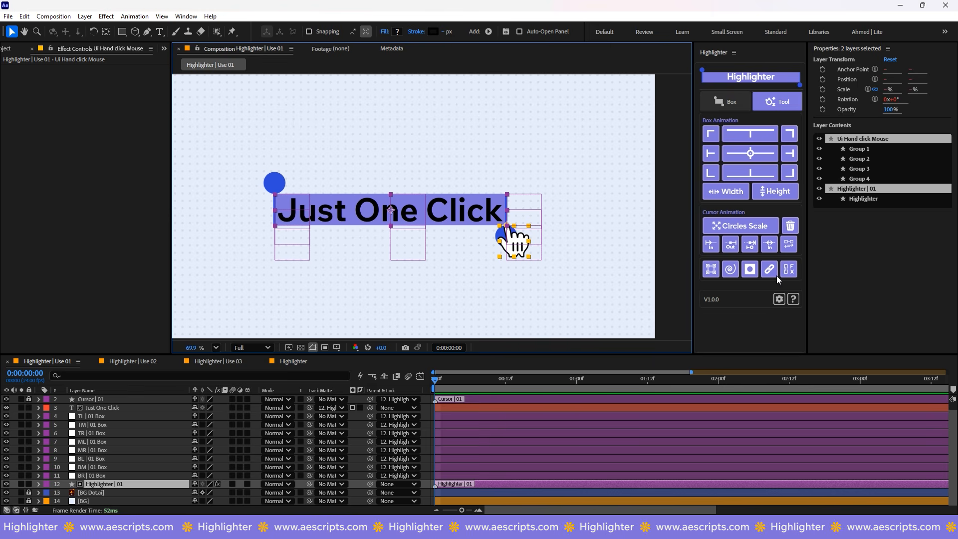
Step: Set the Highlighter | 01 box's Scale Center to 99%
{"action": "left_click", "coordinate": [499, 483]}
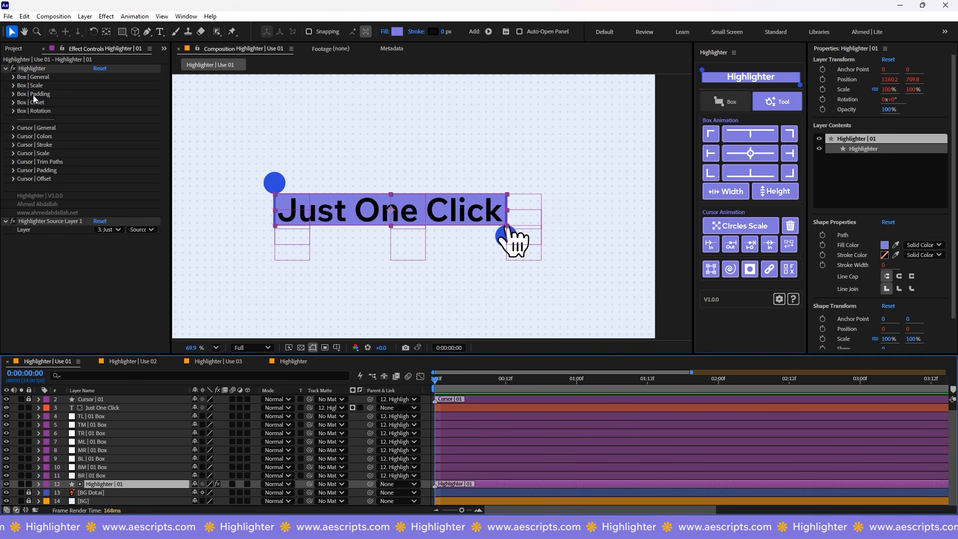
{"action": "left_click", "coordinate": [13, 85]}
{"action": "mouse_move", "coordinate": [101, 95]}
{"action": "left_mouse_down"}
{"action": "mouse_move", "coordinate": [55, 102]}
{"action": "mouse_move", "coordinate": [112, 110]}
{"action": "left_mouse_up"}
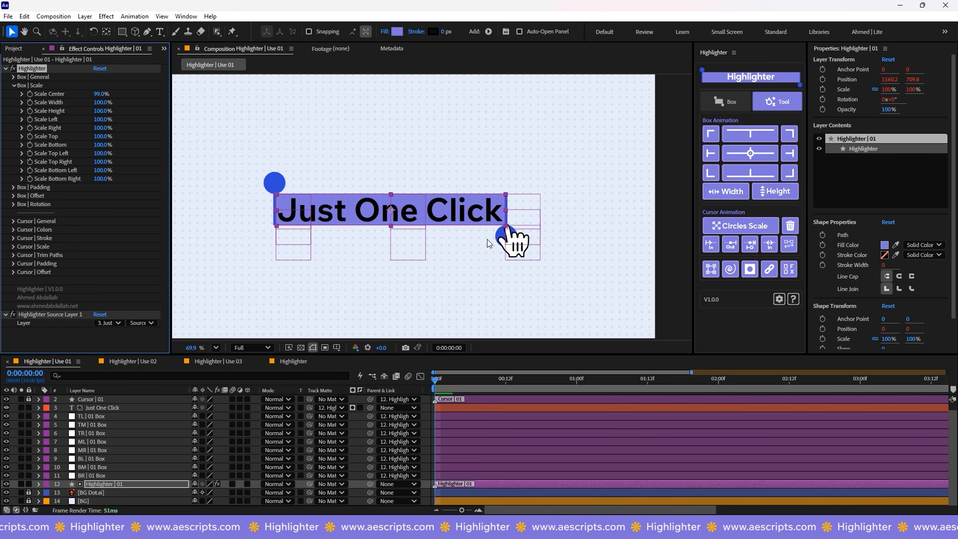
Step: Reveal the hand cursor layer's Scale property and vary the Highlighter | 01 box's Scale Center to test the link
{"action": "left_click", "coordinate": [508, 241]}
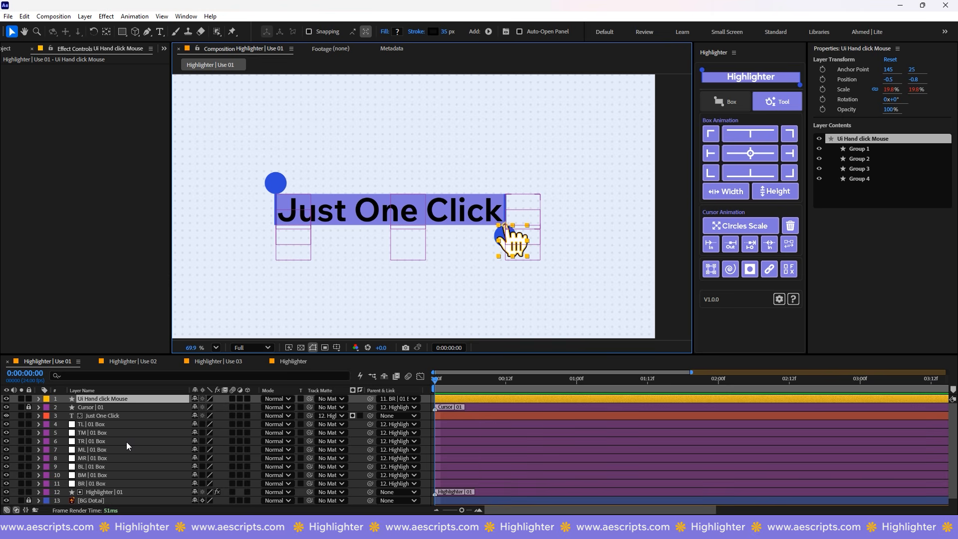
{"action": "key", "text": "s"}
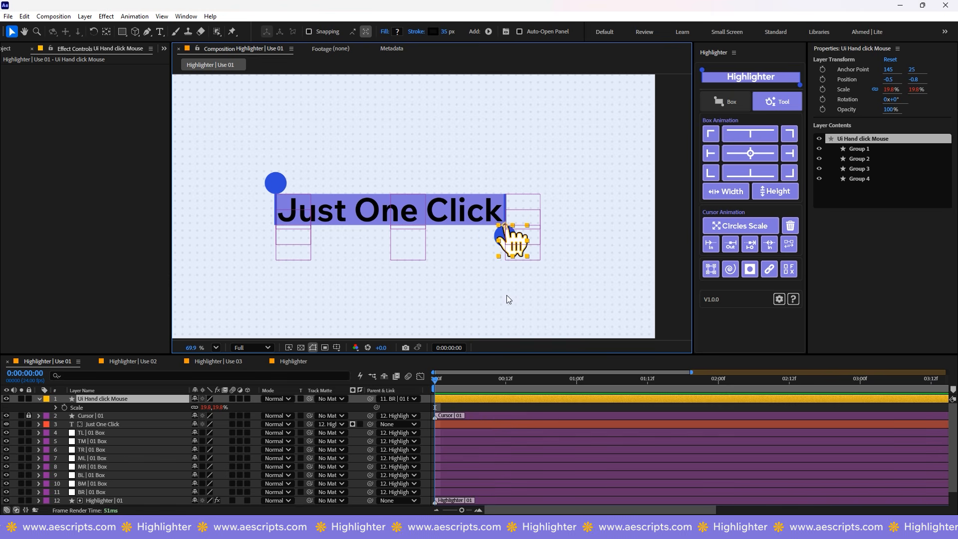
{"action": "left_click", "coordinate": [463, 226]}
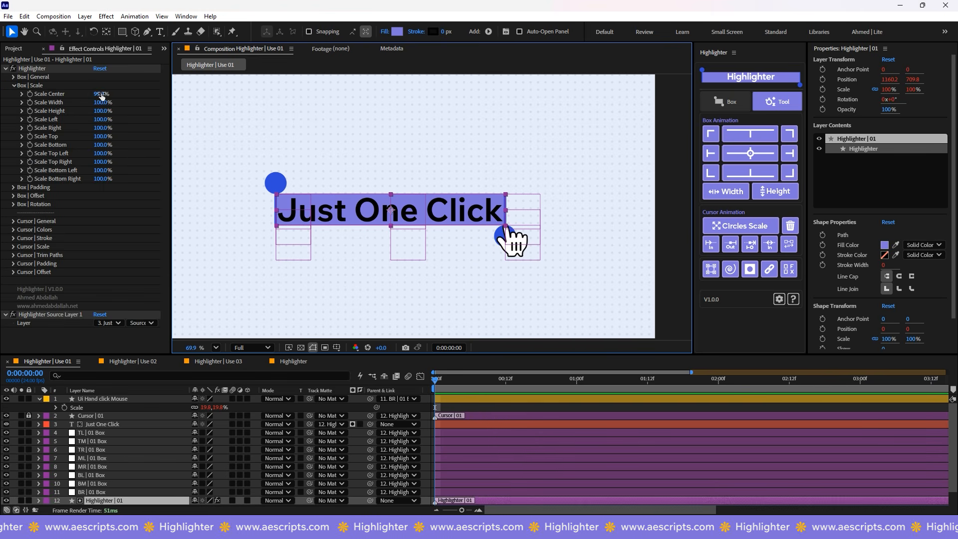
{"action": "left_click_drag", "start_coordinate": [101, 95], "coordinate": [107, 98]}
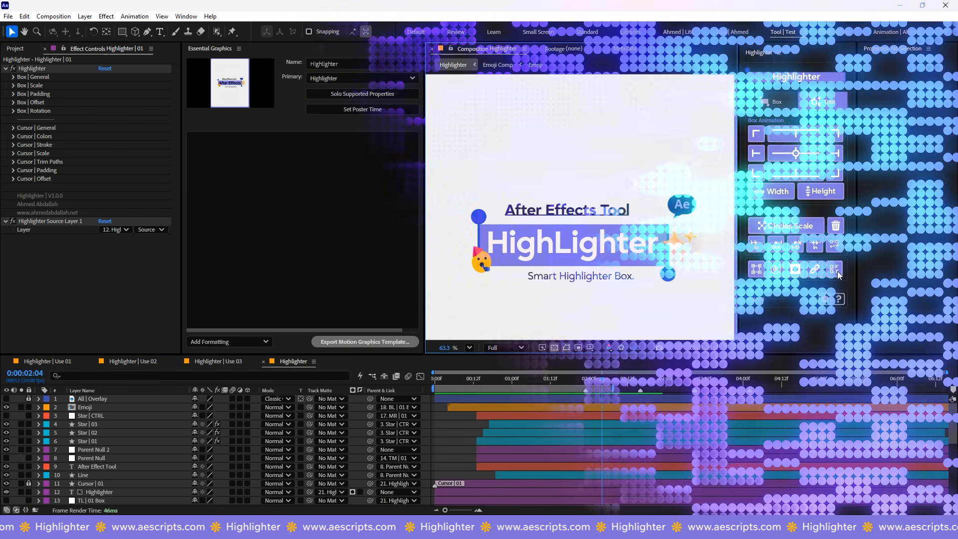
Step: Preview the Highlighter composition from its start and generate a controls layer from its highlight box
{"action": "key", "text": "Home"}
{"action": "key", "text": "space"}
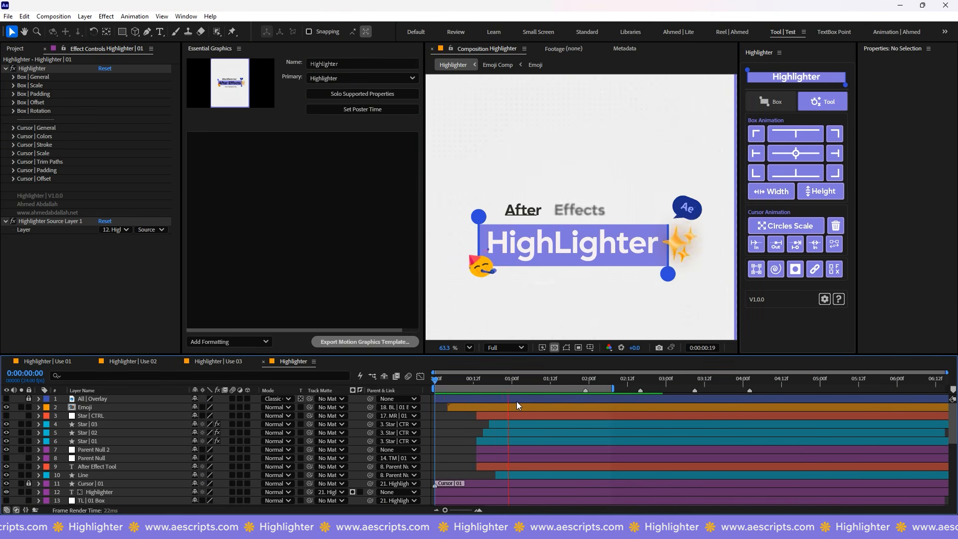
{"action": "left_click", "coordinate": [661, 262]}
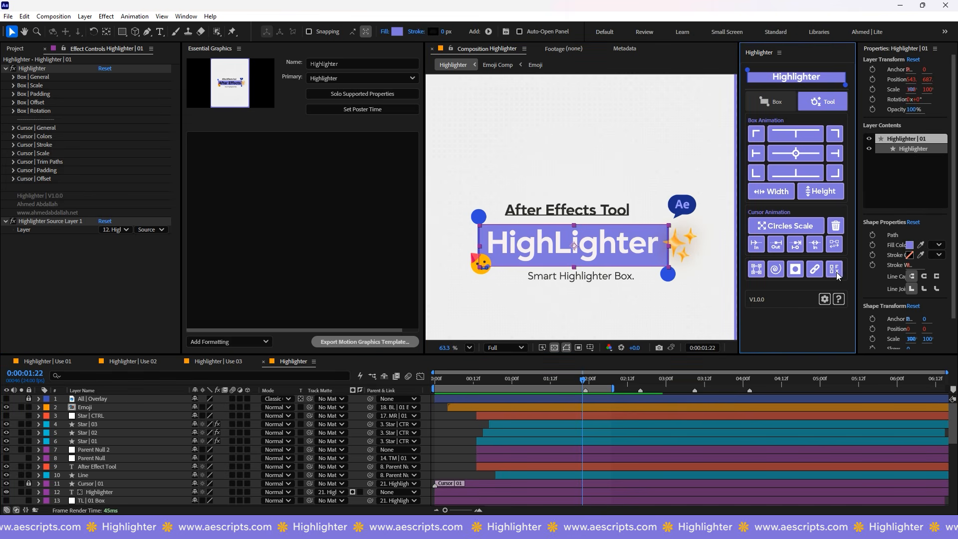
{"action": "left_click", "coordinate": [824, 299]}
{"action": "scroll", "coordinate": [65, 264], "scroll_direction": "down", "scroll_amount": 10}
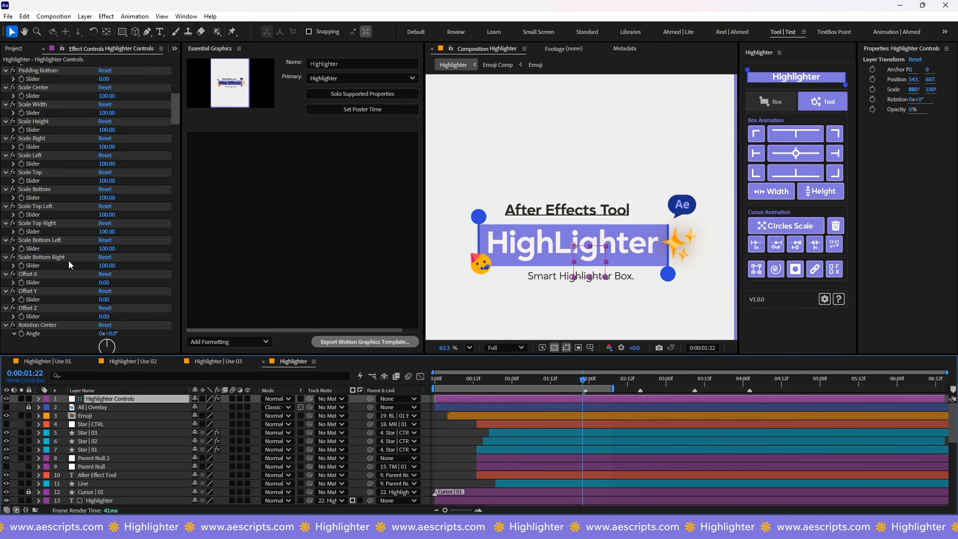
Step: Expose the Highlighter Controls layer's Padding All slider in Essential Graphics and raise it to about 48
{"action": "right_click", "coordinate": [255, 425]}
{"action": "left_click", "coordinate": [321, 389]}
{"action": "left_click", "coordinate": [40, 399]}
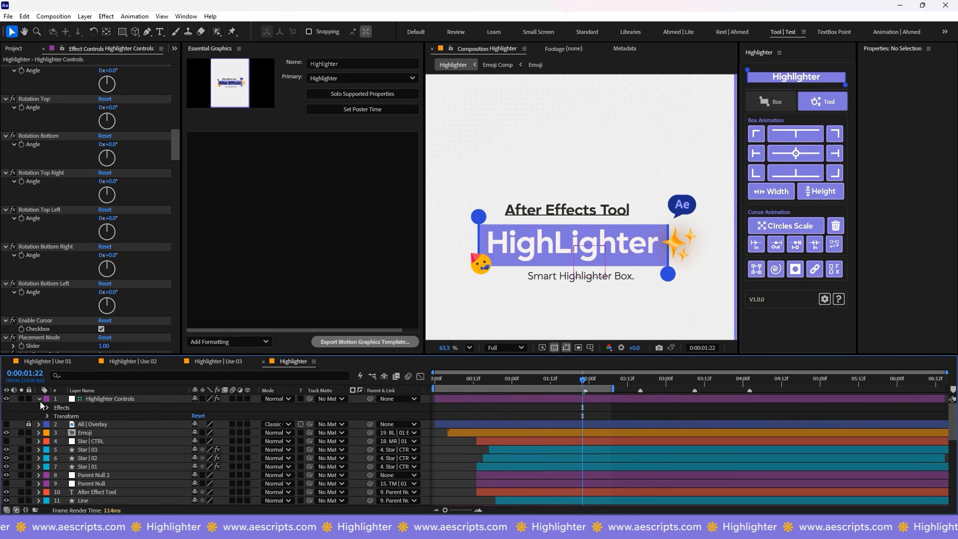
{"action": "left_click", "coordinate": [47, 408]}
{"action": "left_click_drag", "start_coordinate": [87, 479], "coordinate": [315, 279]}
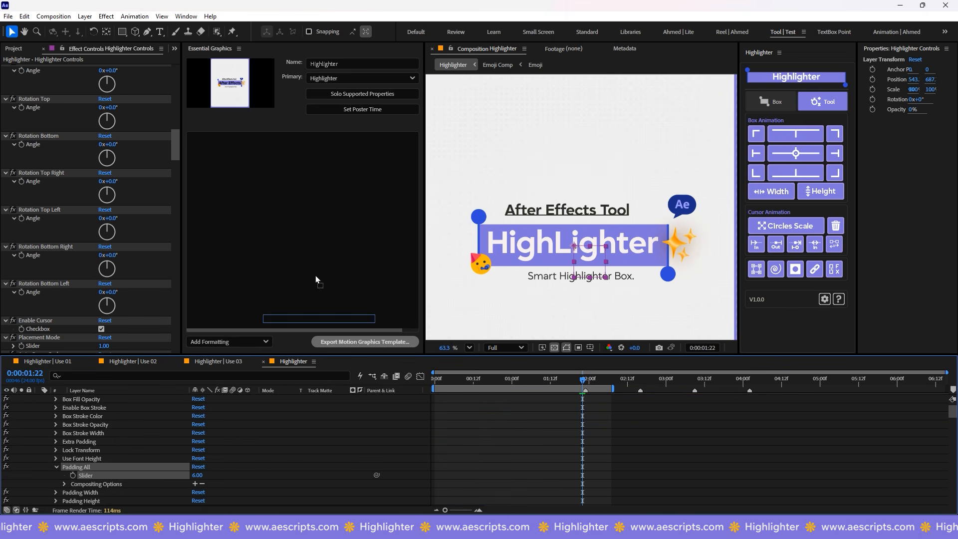
{"action": "left_click_drag", "start_coordinate": [282, 195], "coordinate": [283, 196]}
{"action": "left_click_drag", "start_coordinate": [333, 139], "coordinate": [344, 139]}
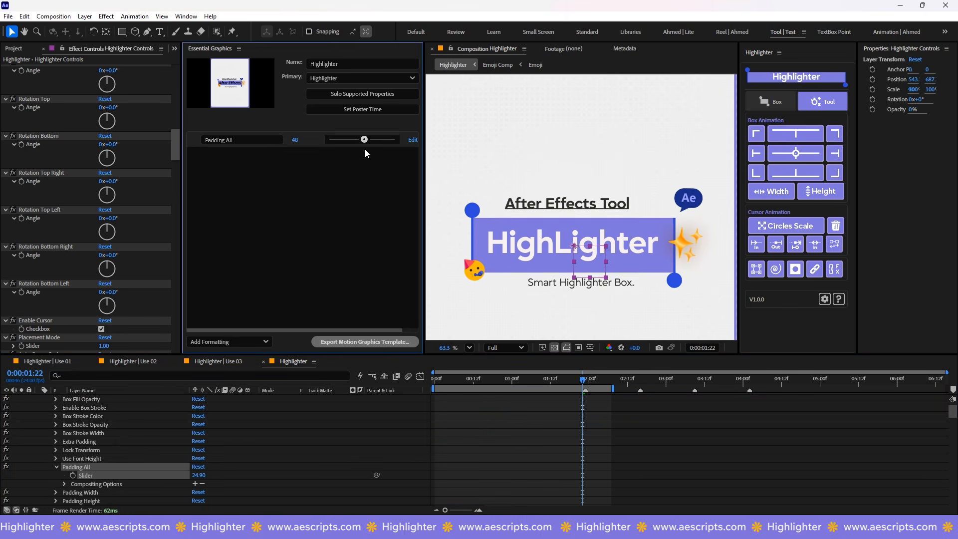
Step: Add the Padding Width slider of the controls layer to Essential Graphics and increase its value
{"action": "left_click", "coordinate": [57, 492]}
{"action": "left_click_drag", "start_coordinate": [99, 491], "coordinate": [299, 246]}
{"action": "left_click_drag", "start_coordinate": [342, 154], "coordinate": [349, 154]}
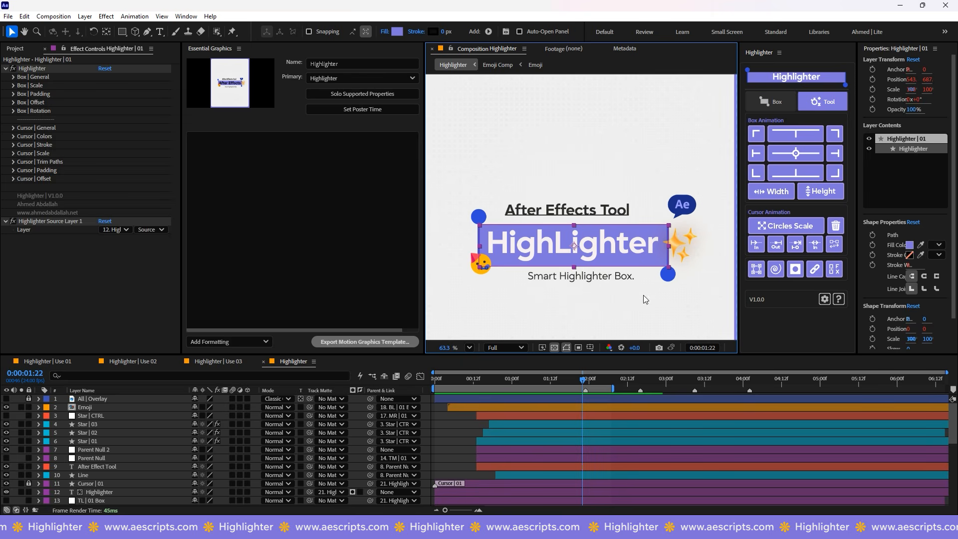
Step: Expose the Highlighter text's source and all controls of its box in Essential Graphics through a generated controls layer
{"action": "left_click", "coordinate": [646, 264], "text": "shift"}
{"action": "scroll", "coordinate": [172, 441], "scroll_direction": "down", "scroll_amount": 3}
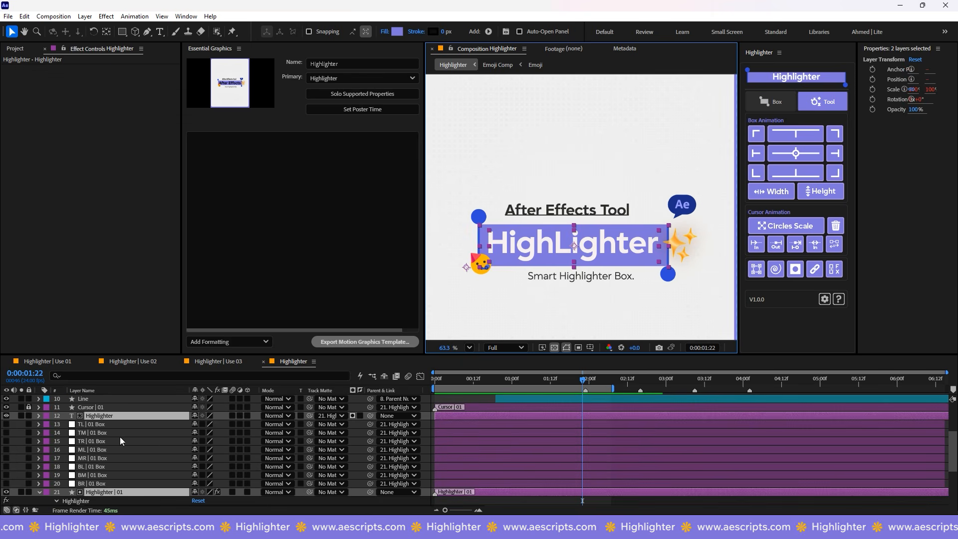
{"action": "left_click", "coordinate": [834, 269], "text": "shift"}
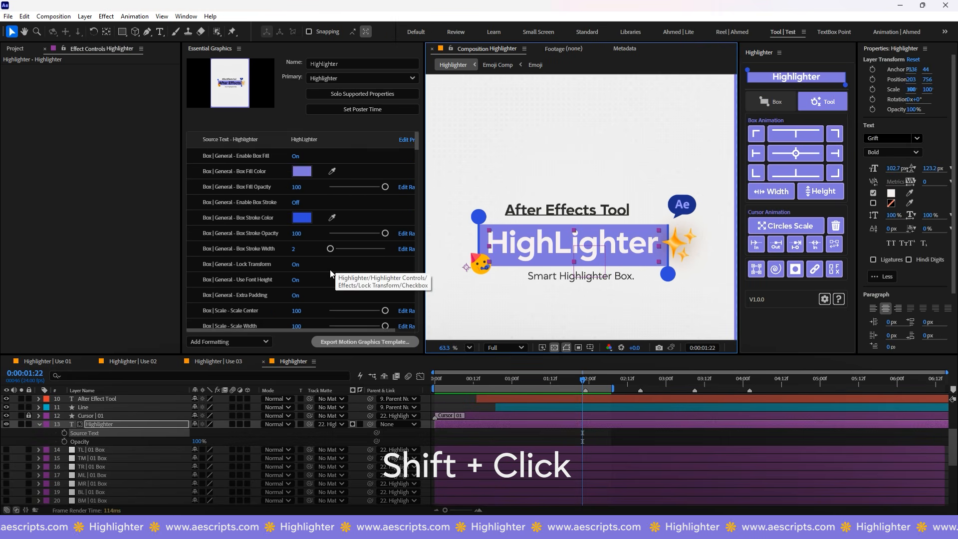
Step: Set the Source Text - Highlighter property in Essential Graphics to "After Effects"
{"action": "scroll", "coordinate": [330, 273], "scroll_direction": "down", "scroll_amount": 2}
{"action": "mouse_move", "coordinate": [385, 243]}
{"action": "left_mouse_down"}
{"action": "mouse_move", "coordinate": [363, 243]}
{"action": "mouse_move", "coordinate": [390, 244]}
{"action": "left_mouse_up"}
{"action": "scroll", "coordinate": [349, 200], "scroll_direction": "up", "scroll_amount": 2}
{"action": "left_click", "coordinate": [308, 142]}
{"action": "type", "text": "After Effex"}
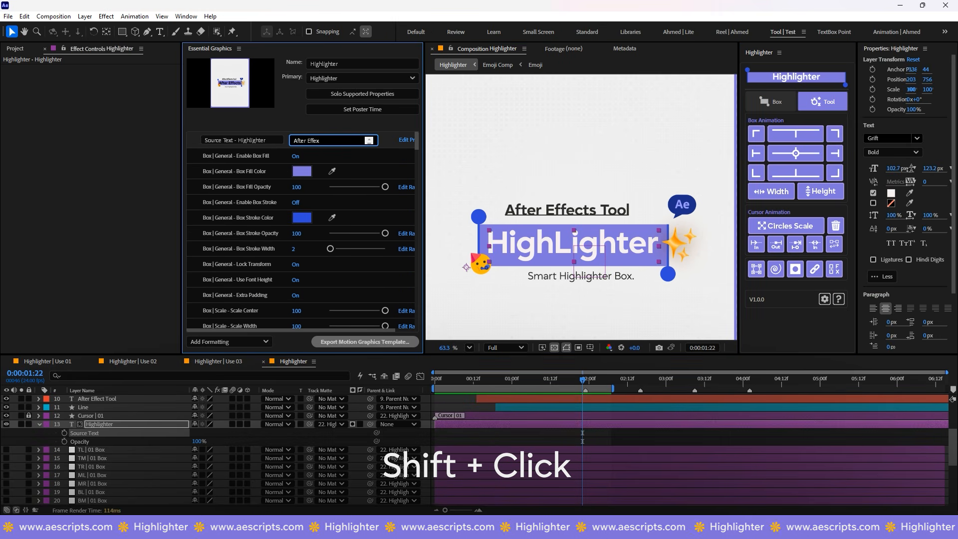
{"action": "left_click", "coordinate": [350, 155]}
{"action": "scroll", "coordinate": [556, 212], "scroll_direction": "down", "scroll_amount": 1}
{"action": "left_click", "coordinate": [622, 310]}
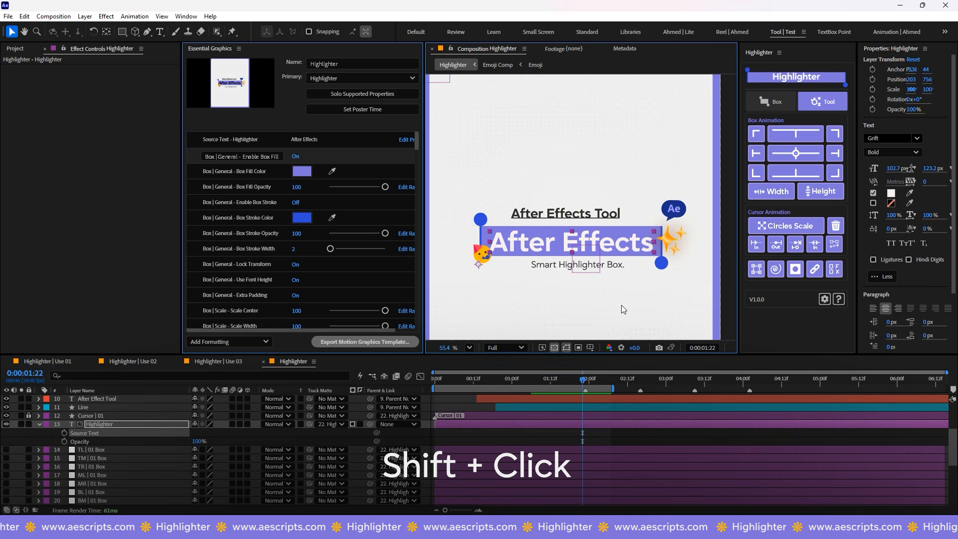
Step: Export the composition to the local drive as a motion graphics template named Highlighter
{"action": "left_click", "coordinate": [384, 345]}
{"action": "left_click", "coordinate": [520, 290]}
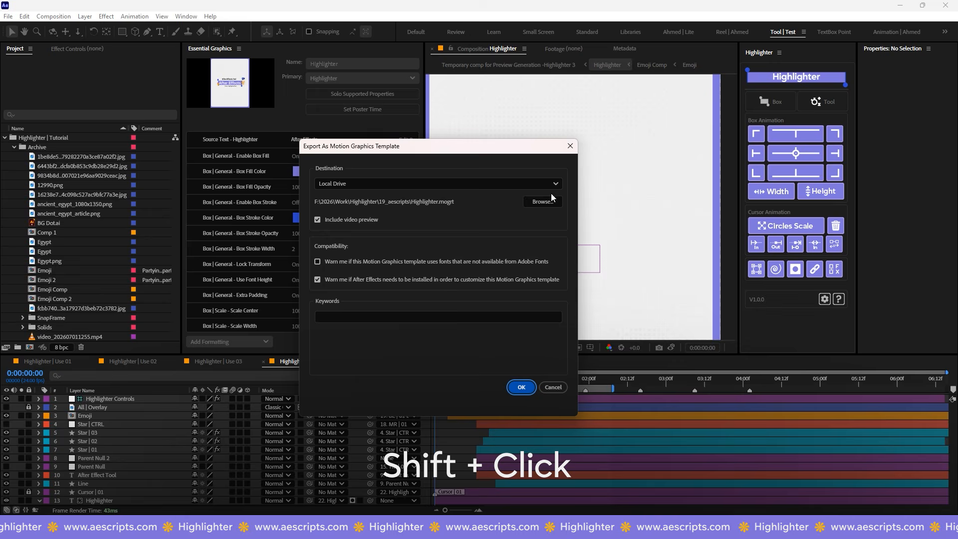
{"action": "left_click", "coordinate": [548, 200]}
{"action": "left_click", "coordinate": [702, 493]}
{"action": "left_click", "coordinate": [519, 388]}
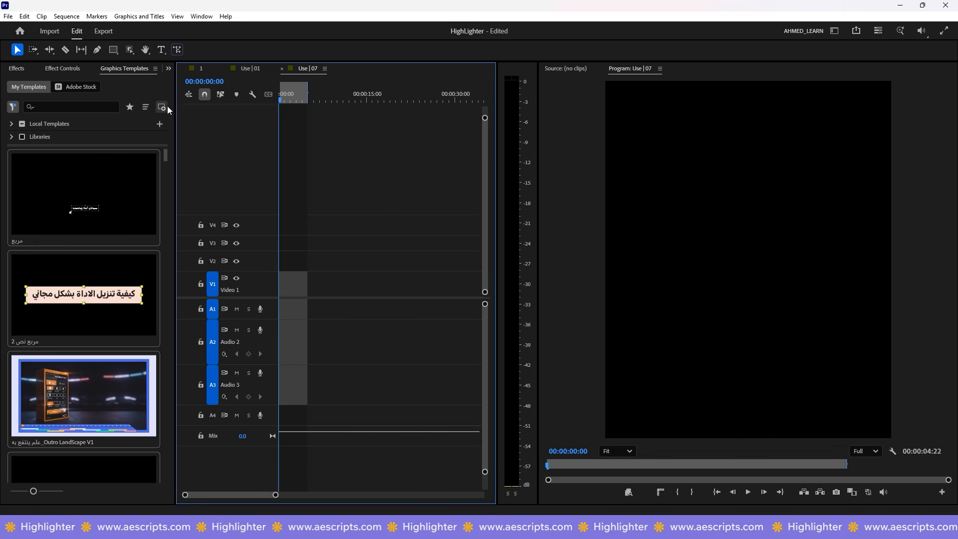
Step: In Premiere Pro, import the Highlighter template and place it on track V1 at the start of sequence Use | 07
{"action": "left_click", "coordinate": [165, 107]}
{"action": "left_click_drag", "start_coordinate": [100, 200], "coordinate": [102, 203]}
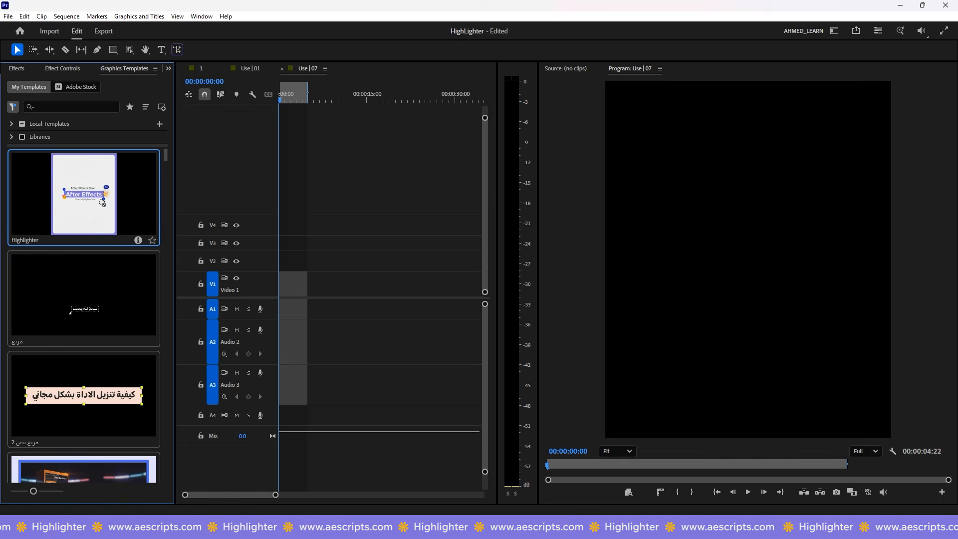
{"action": "left_click_drag", "start_coordinate": [288, 298], "coordinate": [288, 297]}
{"action": "key", "text": "space"}
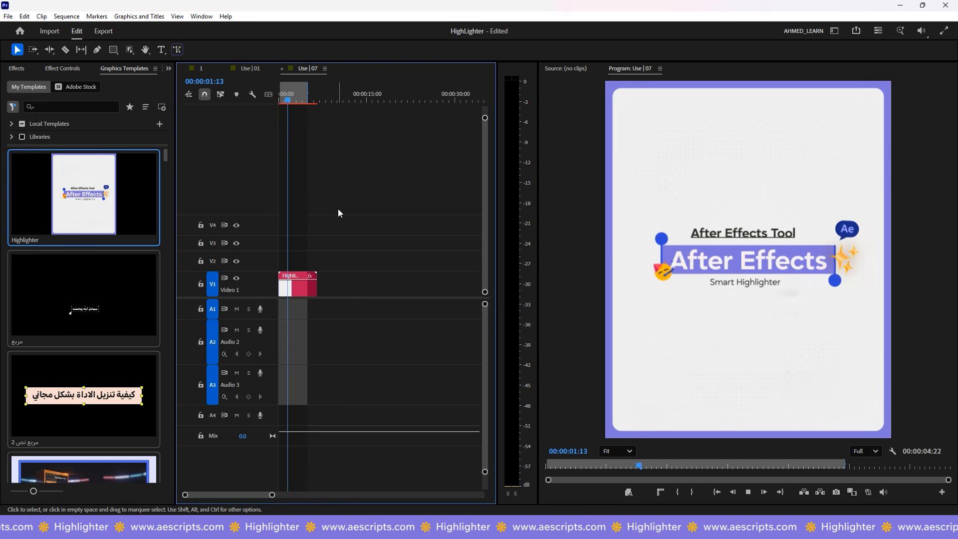
Step: Change the Highlighter clip's source text to "Highlighter" and preview the sequence from the start
{"action": "left_click", "coordinate": [297, 286]}
{"action": "left_click", "coordinate": [51, 123]}
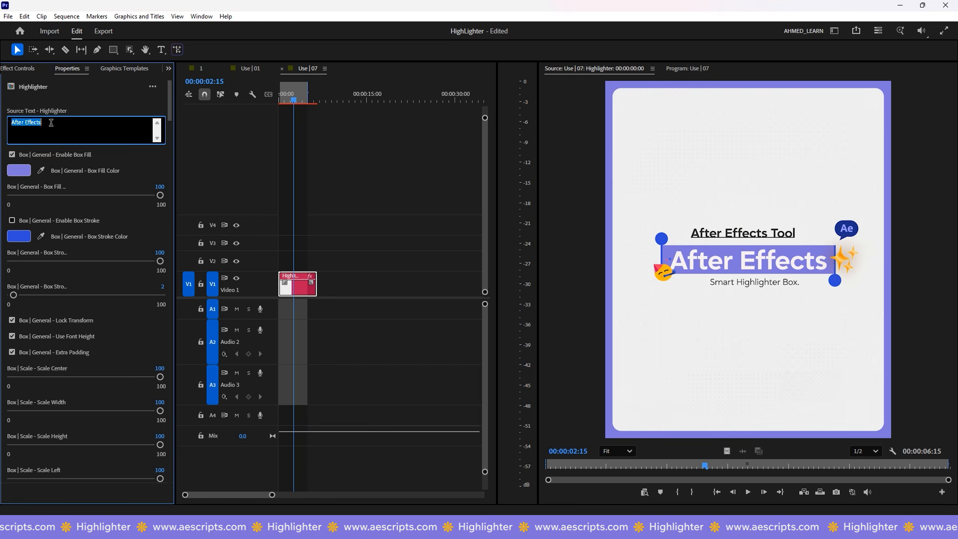
{"action": "type", "text": "Highlig"}
{"action": "type", "text": "hter"}
{"action": "left_click", "coordinate": [279, 99]}
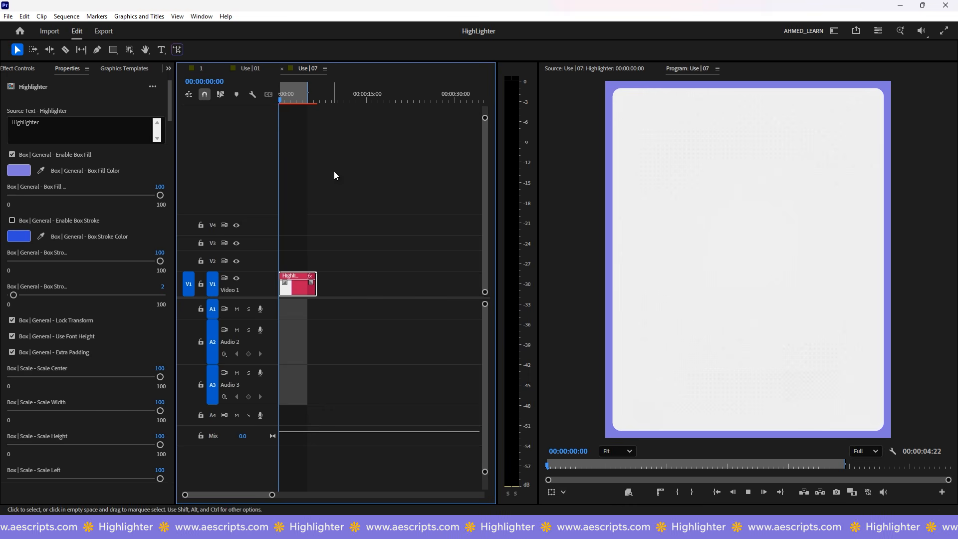
{"action": "key", "text": "space"}
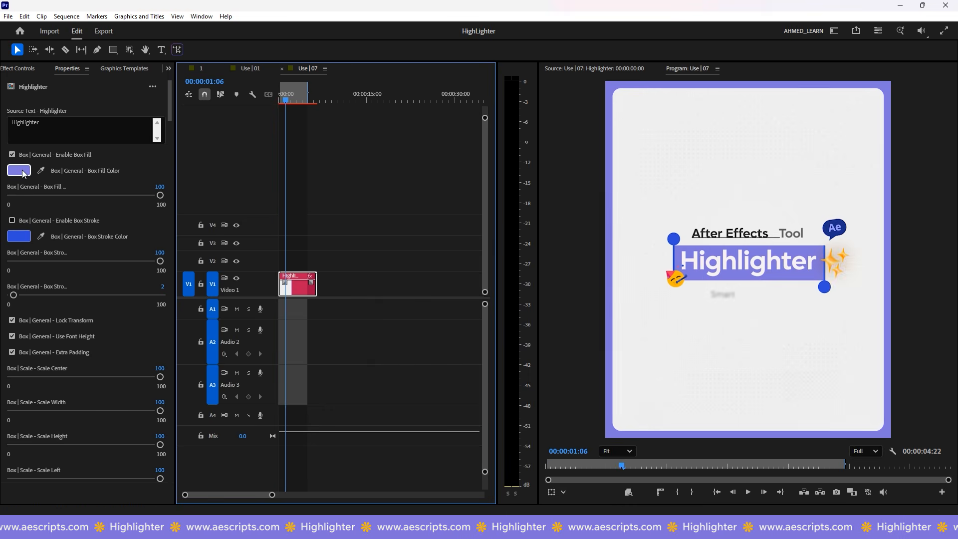
Step: Set the clip's Box Fill Color to a green with hue 118°
{"action": "left_click", "coordinate": [24, 174]}
{"action": "left_click_drag", "start_coordinate": [428, 160], "coordinate": [333, 265]}
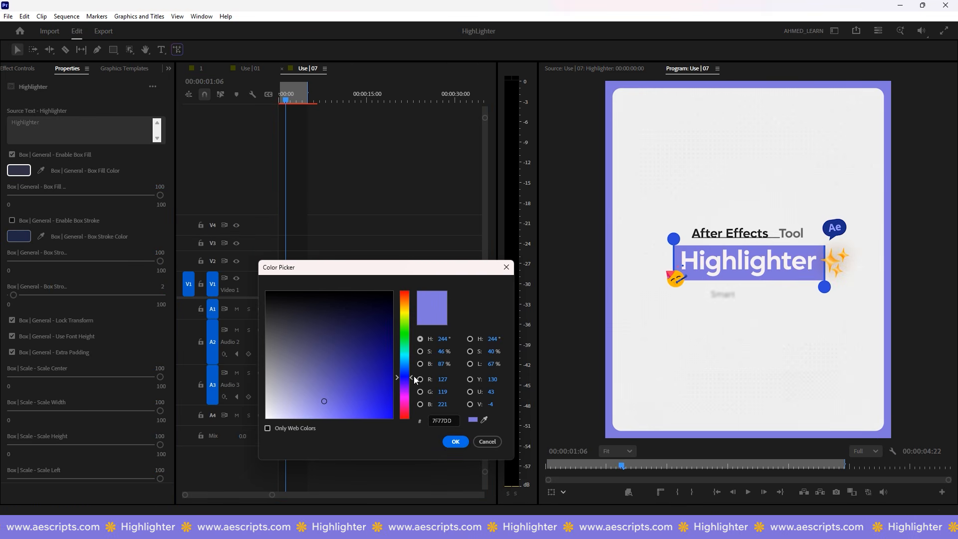
{"action": "left_click_drag", "start_coordinate": [404, 379], "coordinate": [409, 332]}
{"action": "left_click", "coordinate": [455, 441]}
Step: Change the cursor's line stroke and circle fill colors to yellow-orange
{"action": "scroll", "coordinate": [46, 154], "scroll_direction": "down", "scroll_amount": 10}
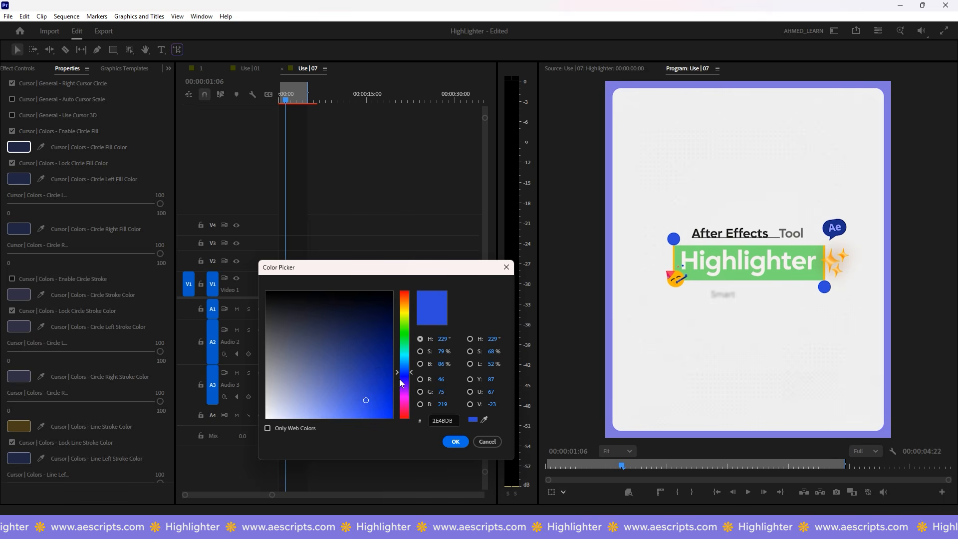
{"action": "left_click_drag", "start_coordinate": [401, 383], "coordinate": [403, 305]}
{"action": "left_click", "coordinate": [455, 441]}
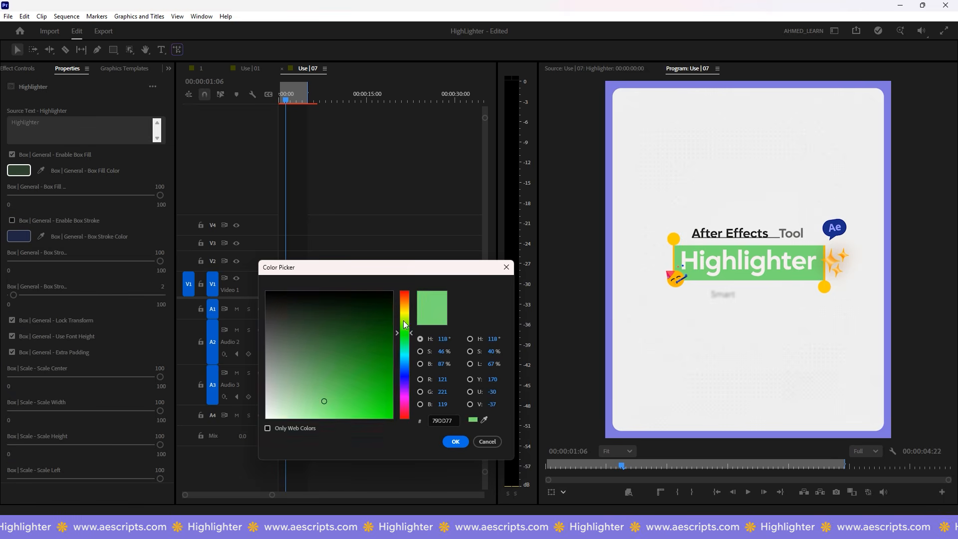
Step: Set the clip's Box Fill Color to orange and play the sequence from the start
{"action": "left_click_drag", "start_coordinate": [404, 323], "coordinate": [404, 305]}
{"action": "left_click", "coordinate": [453, 441]}
{"action": "left_click_drag", "start_coordinate": [284, 100], "coordinate": [278, 102]}
{"action": "key", "text": "space"}
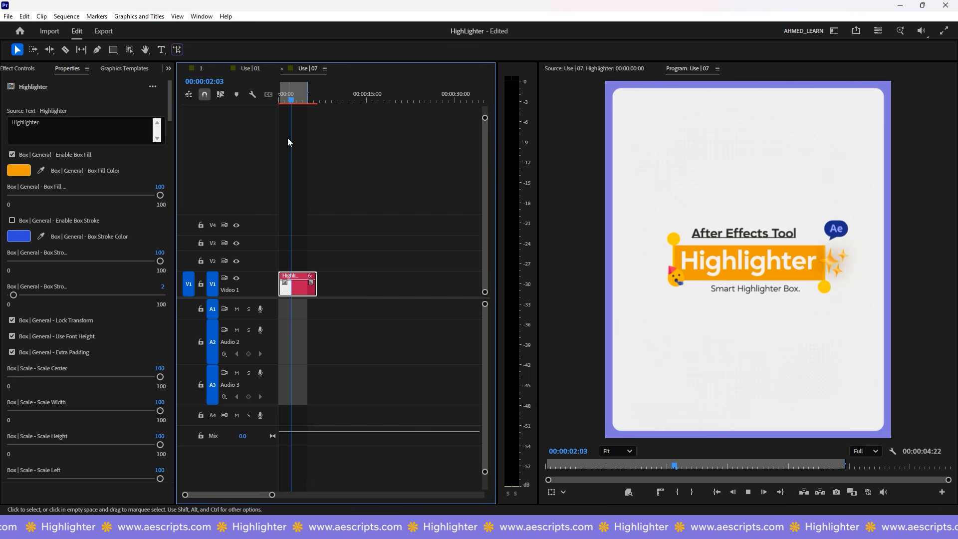
Step: Set the clip's source text to "Just One Click" and its box padding to 21 overall and 17 in height
{"action": "double_click", "coordinate": [38, 122]}
{"action": "type", "text": "Just One "}
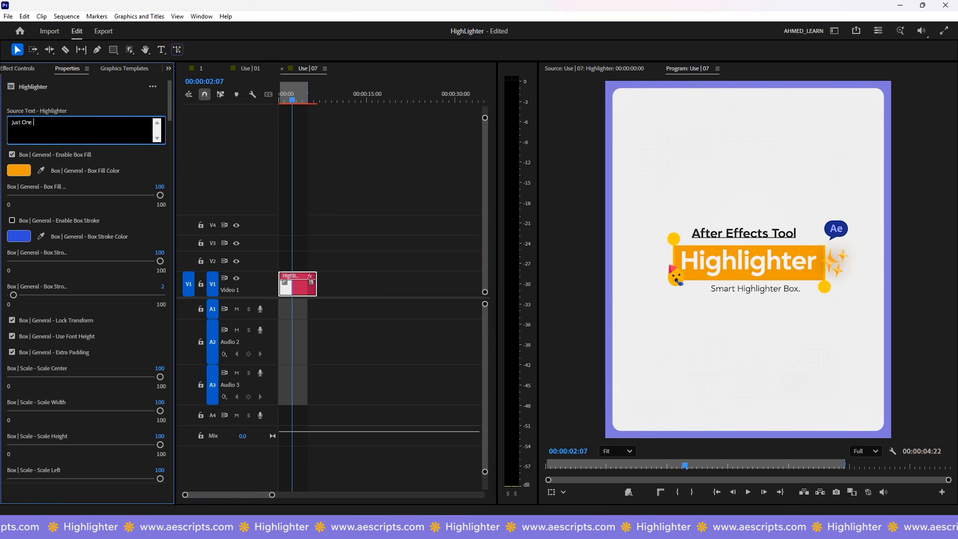
{"action": "type", "text": "Click"}
{"action": "left_click", "coordinate": [322, 191]}
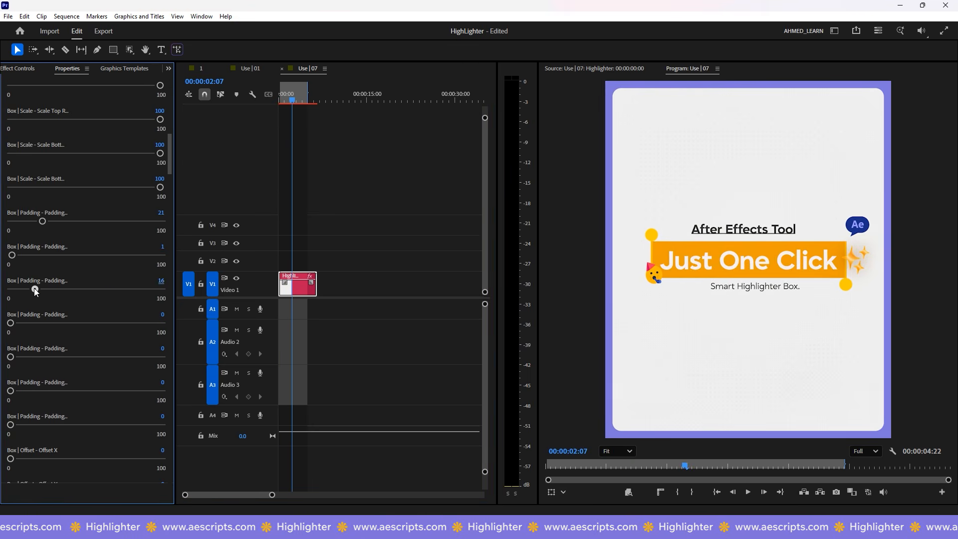
{"action": "left_click_drag", "start_coordinate": [35, 292], "coordinate": [37, 290]}
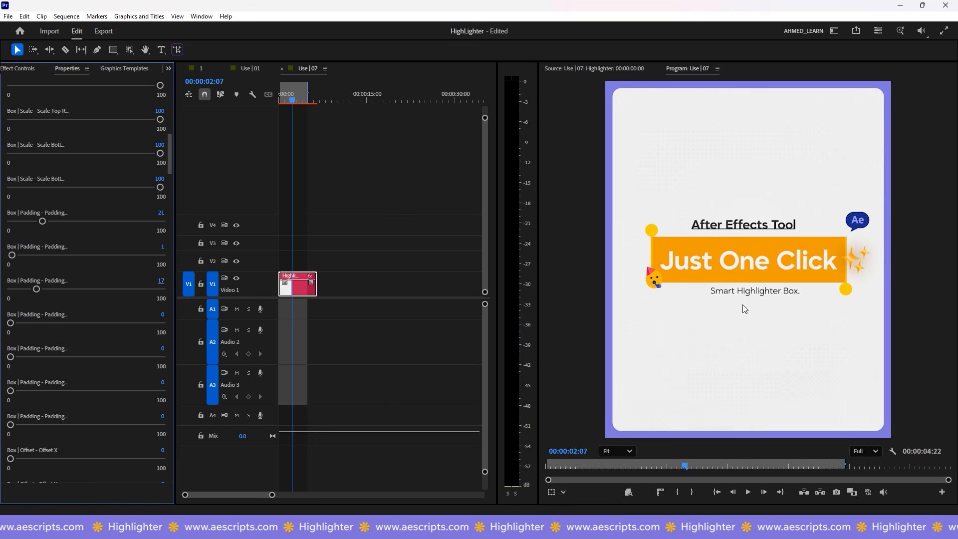
Step: Switch to After Effects and add the Egypt layer and Highlighter | 01 properties to Highlighter | Use 03's Essential Graphics
{"action": "left_click", "coordinate": [446, 310]}
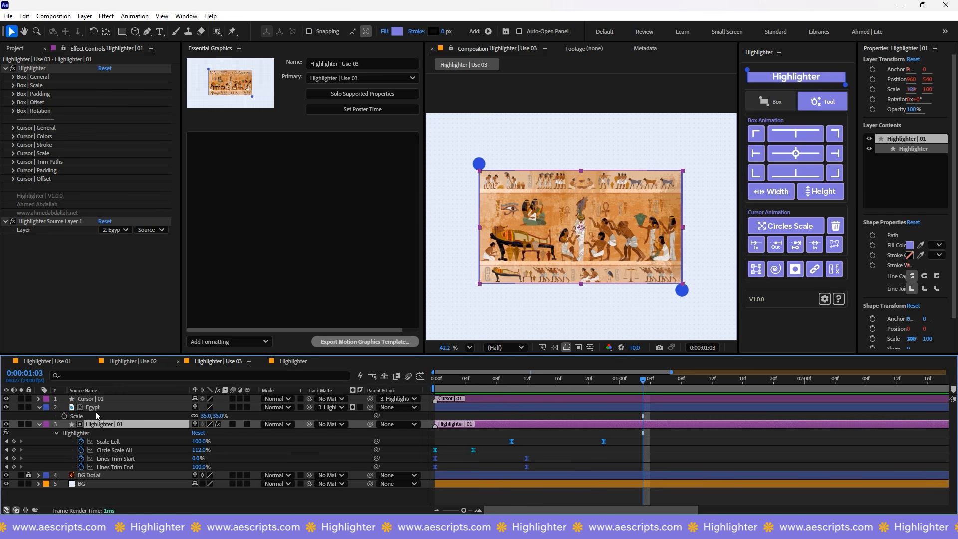
{"action": "left_click", "coordinate": [92, 408], "text": "ctrl"}
{"action": "left_click", "coordinate": [834, 269], "text": "shift"}
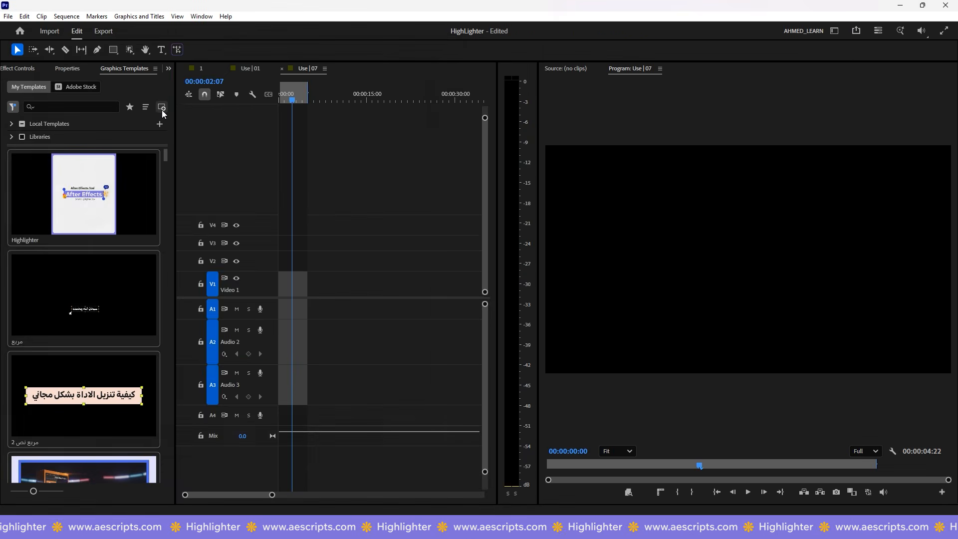
Step: Install the exported Highlighter | Use 03 template in Premiere Pro, expand its Media - Egypt controls and preview the clip
{"action": "left_click", "coordinate": [166, 108]}
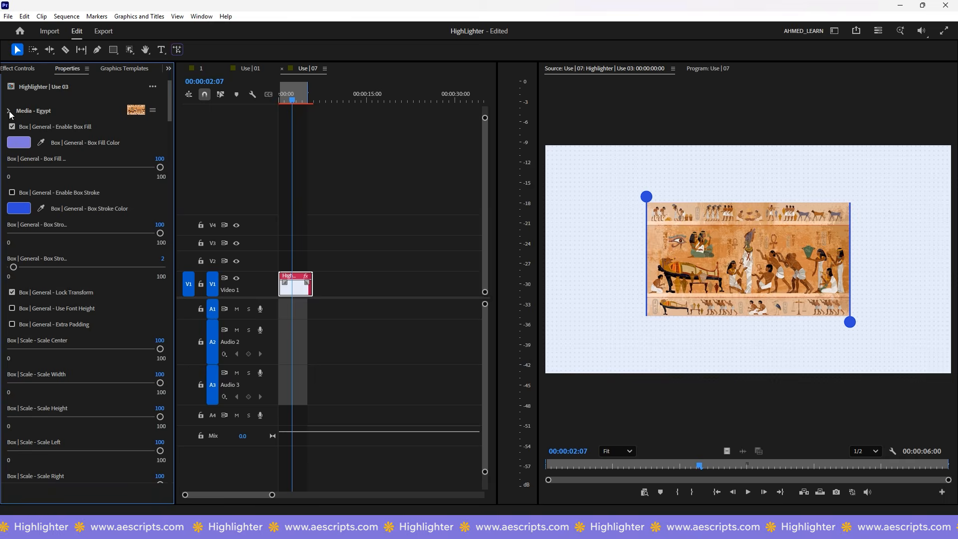
{"action": "left_click", "coordinate": [9, 111]}
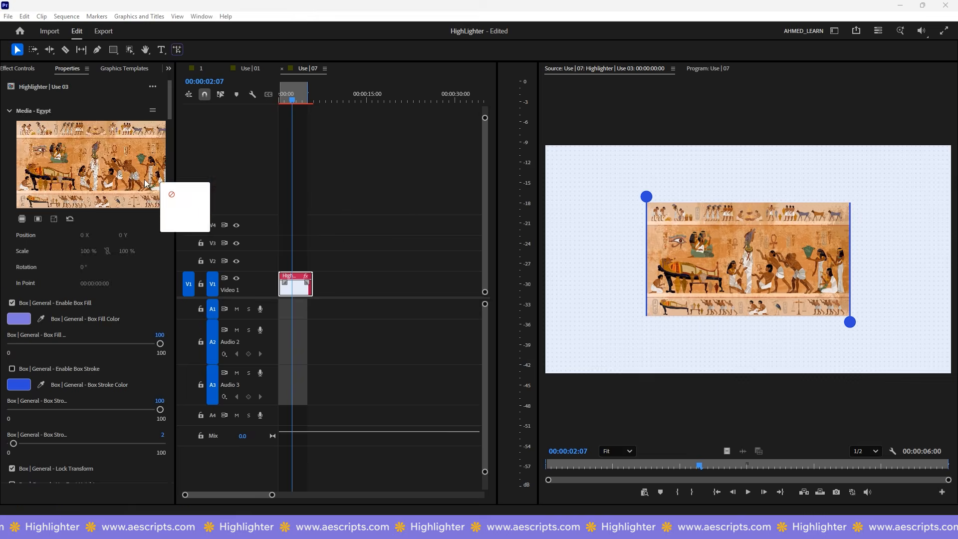
{"action": "left_click", "coordinate": [282, 111]}
{"action": "left_click", "coordinate": [351, 214]}
{"action": "key", "text": "space"}
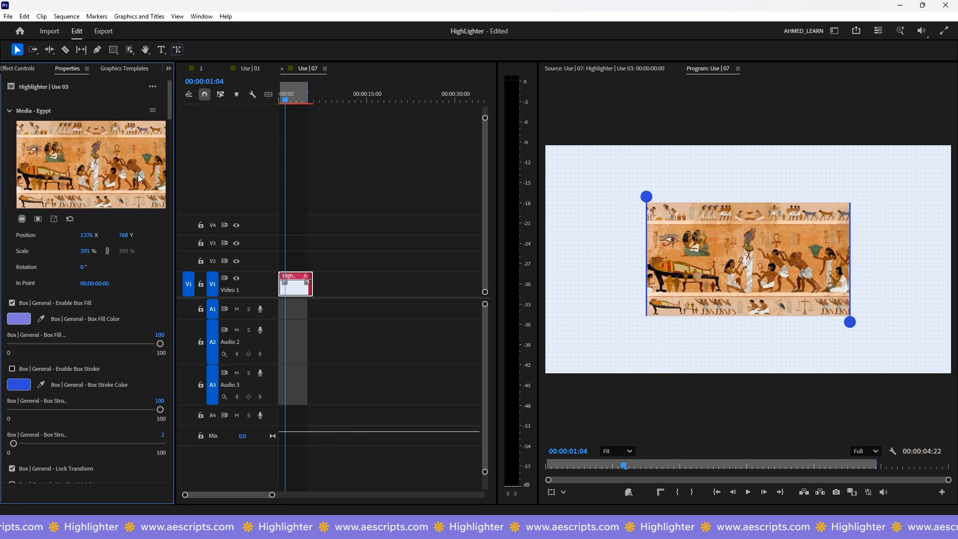
Step: Play the sequence from its start and save the Premiere Pro project
{"action": "left_click", "coordinate": [266, 102]}
{"action": "key", "text": "Home"}
{"action": "key", "text": "space"}
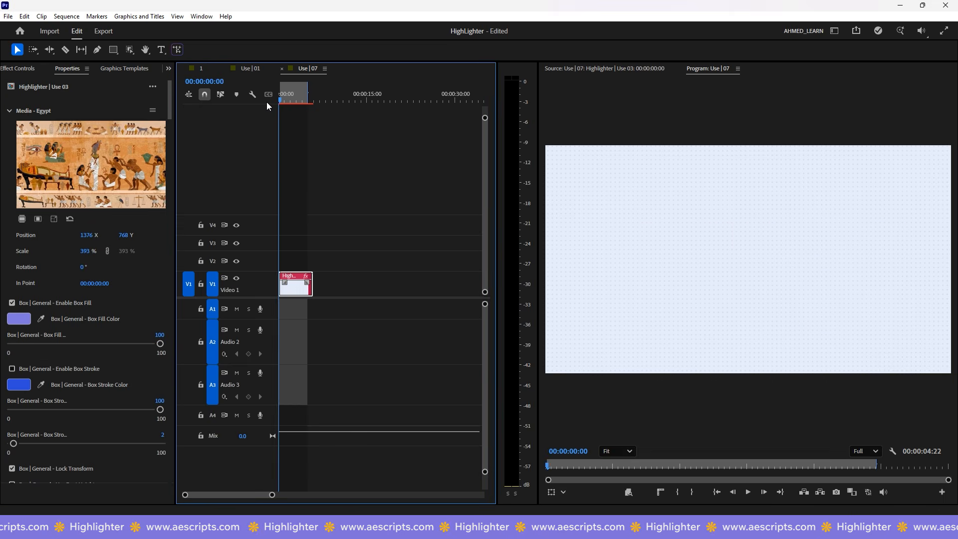
{"action": "key", "text": "space"}
{"action": "key", "text": "ctrl+s"}
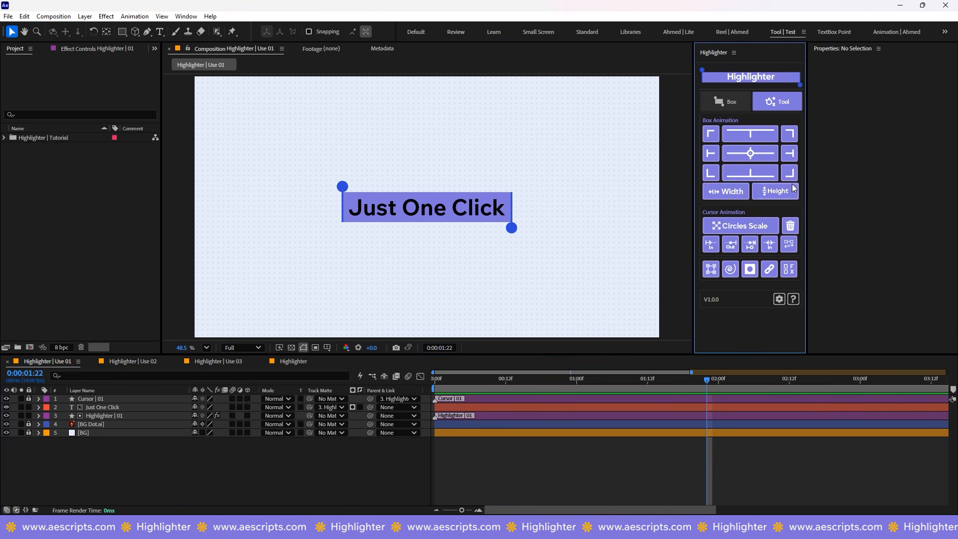
Step: Switch to After Effects, select the Highlighter | 01 box in Highlighter | Use 01 and show its effect controls with the box tools
{"action": "left_click", "coordinate": [724, 101]}
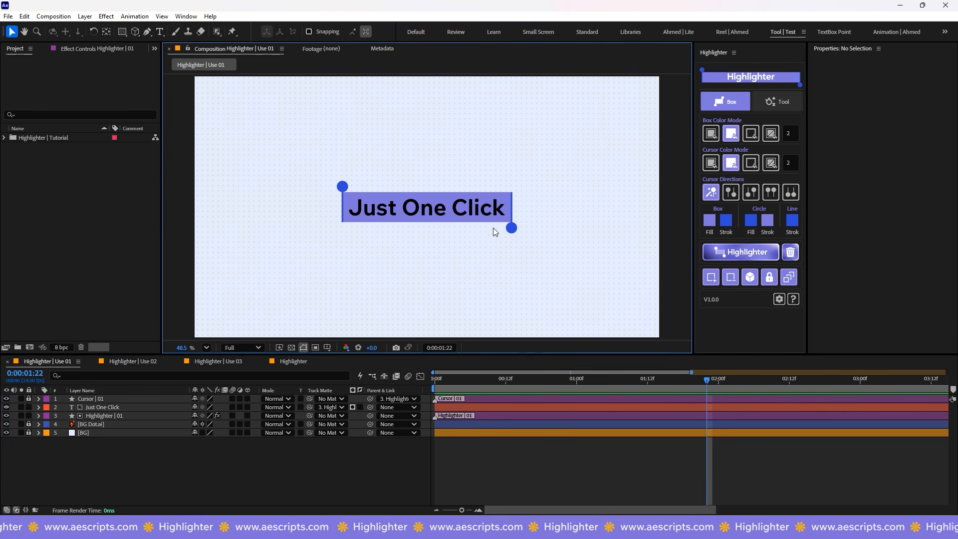
{"action": "left_click", "coordinate": [497, 220]}
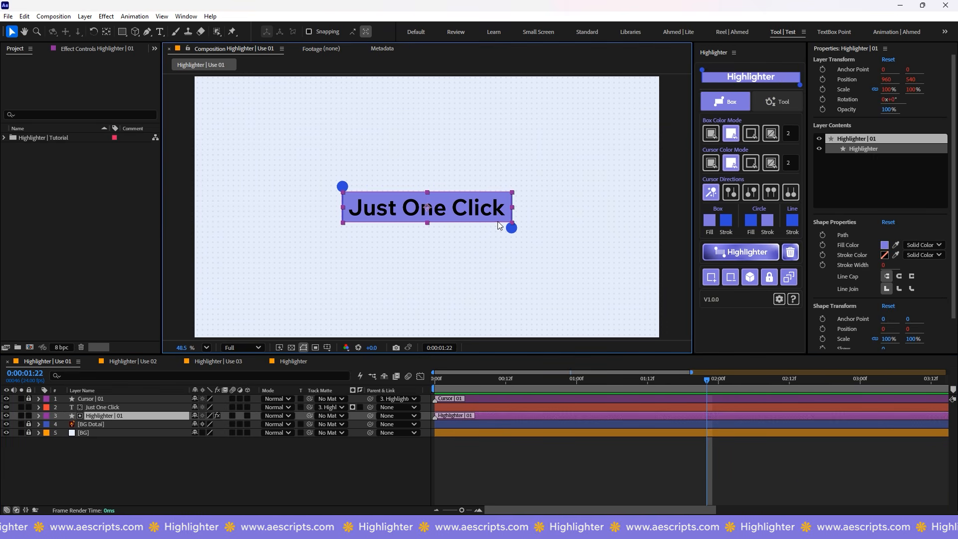
{"action": "left_click", "coordinate": [124, 48]}
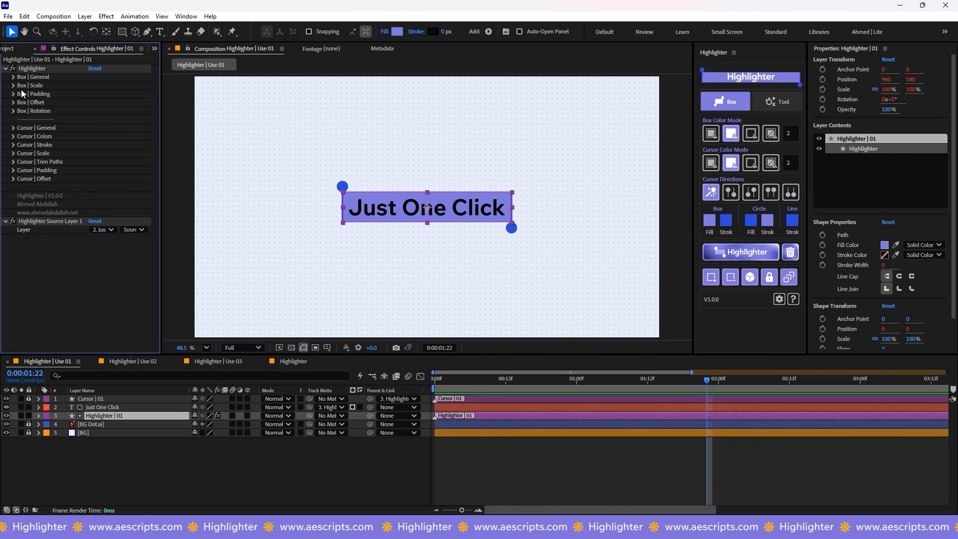
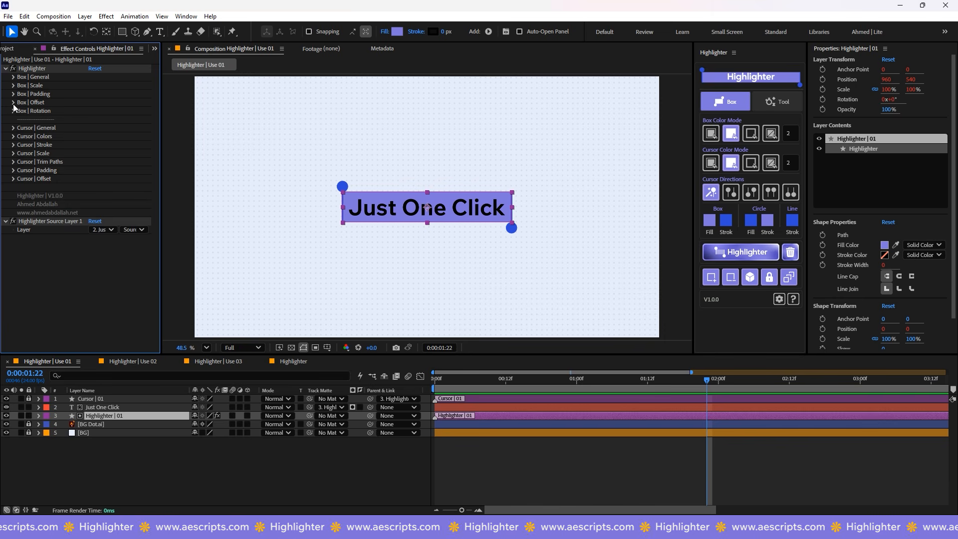
Step: Examine the cursor's Colors, Stroke, Scale, Trim Paths, Padding and Offset parameter groups one after another
{"action": "left_click", "coordinate": [13, 136]}
{"action": "left_click", "coordinate": [13, 136]}
{"action": "left_click", "coordinate": [13, 145]}
{"action": "left_click", "coordinate": [13, 145]}
{"action": "left_click", "coordinate": [13, 153]}
{"action": "left_click", "coordinate": [13, 153]}
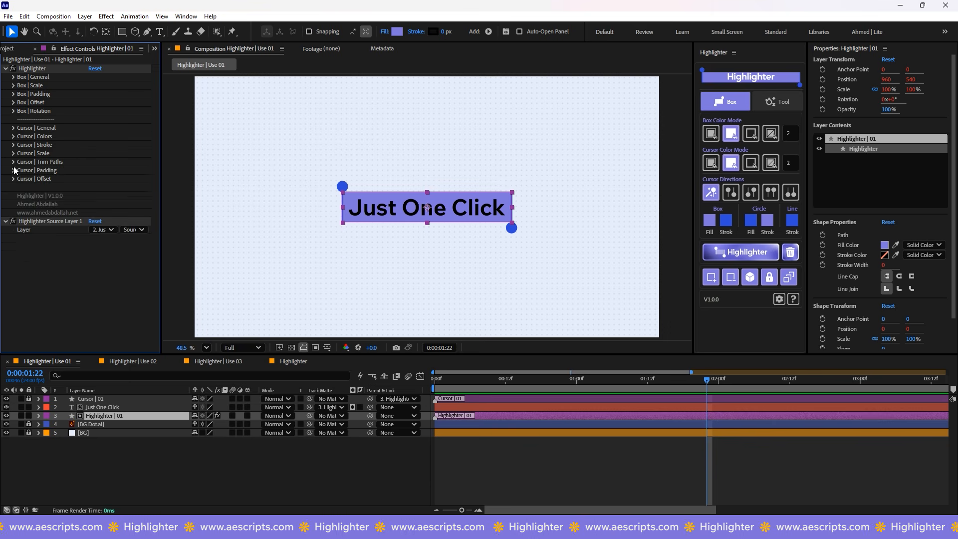
{"action": "left_click", "coordinate": [13, 162]}
{"action": "left_click", "coordinate": [13, 162]}
{"action": "left_click", "coordinate": [13, 170]}
{"action": "left_click", "coordinate": [13, 170]}
{"action": "left_click", "coordinate": [13, 178]}
{"action": "left_click", "coordinate": [13, 178]}
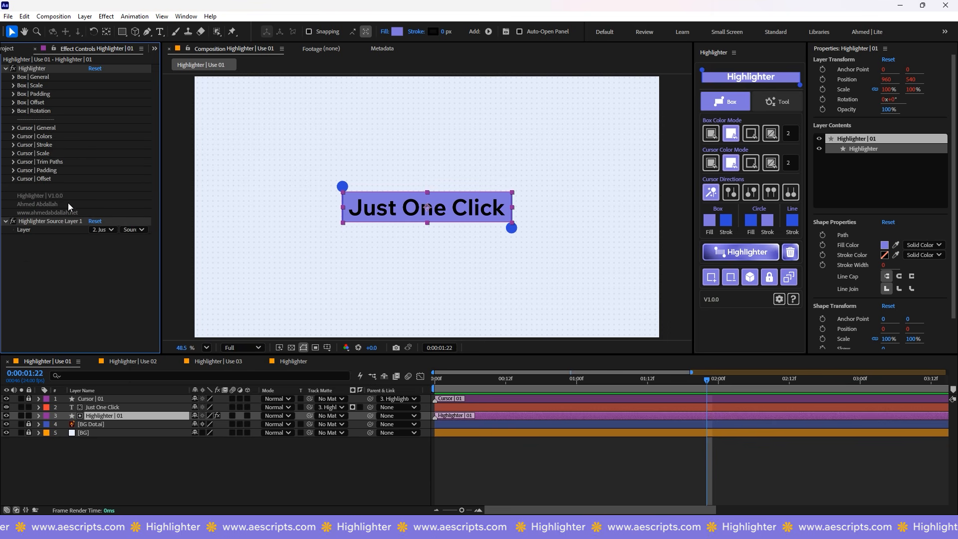
Step: In Box | General, toggle Enable Box Fill off and back on, and open the Box Fill Color without changing it
{"action": "left_click", "coordinate": [13, 77]}
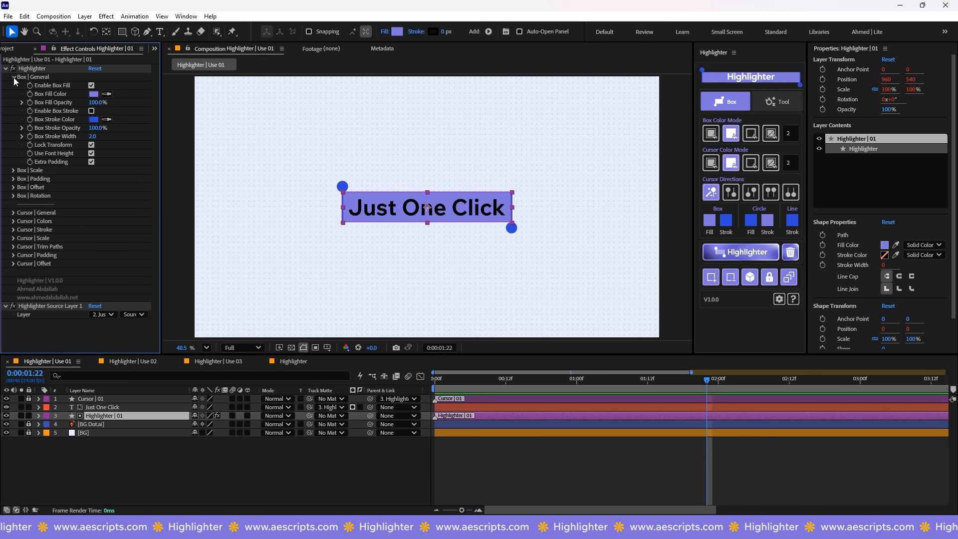
{"action": "left_click", "coordinate": [92, 85]}
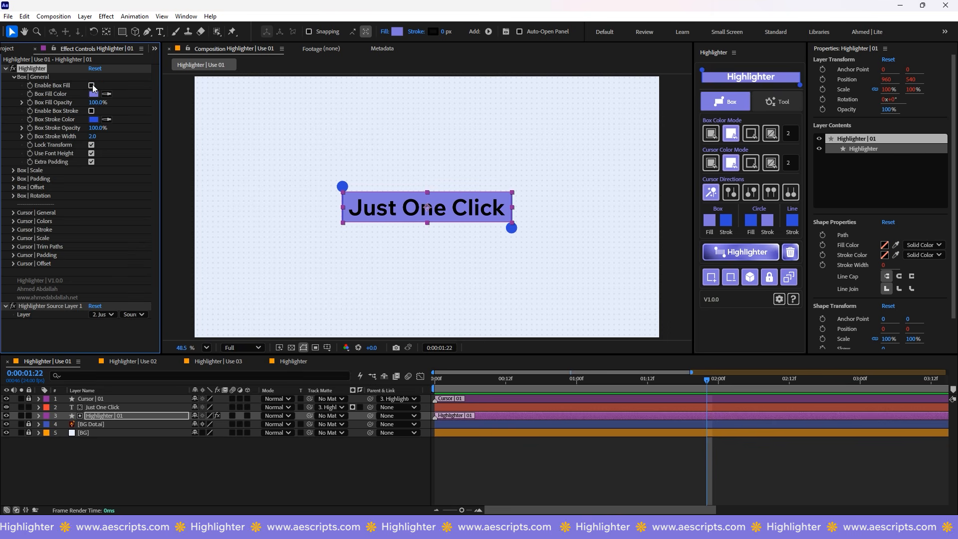
{"action": "left_click", "coordinate": [92, 85]}
{"action": "left_click", "coordinate": [91, 86]}
{"action": "left_click", "coordinate": [92, 85]}
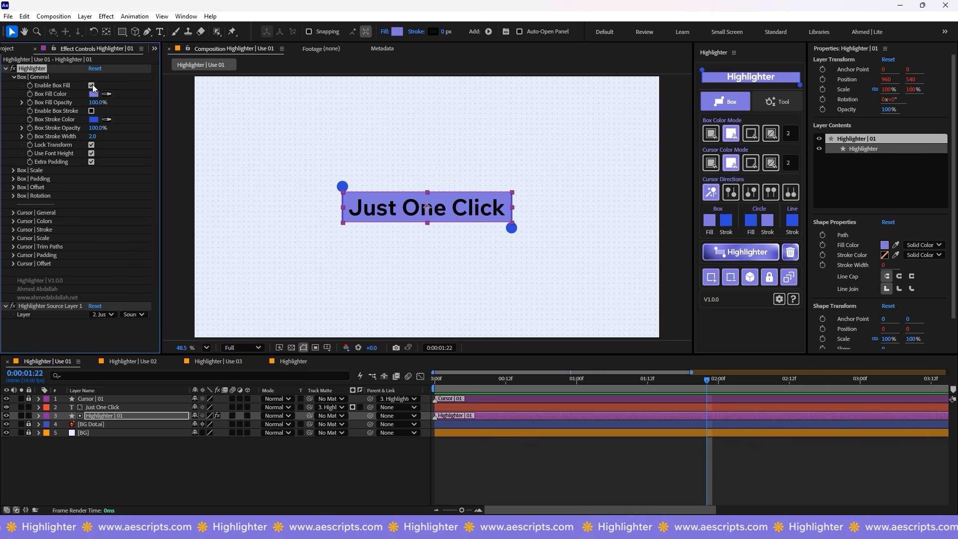
{"action": "left_click", "coordinate": [93, 94]}
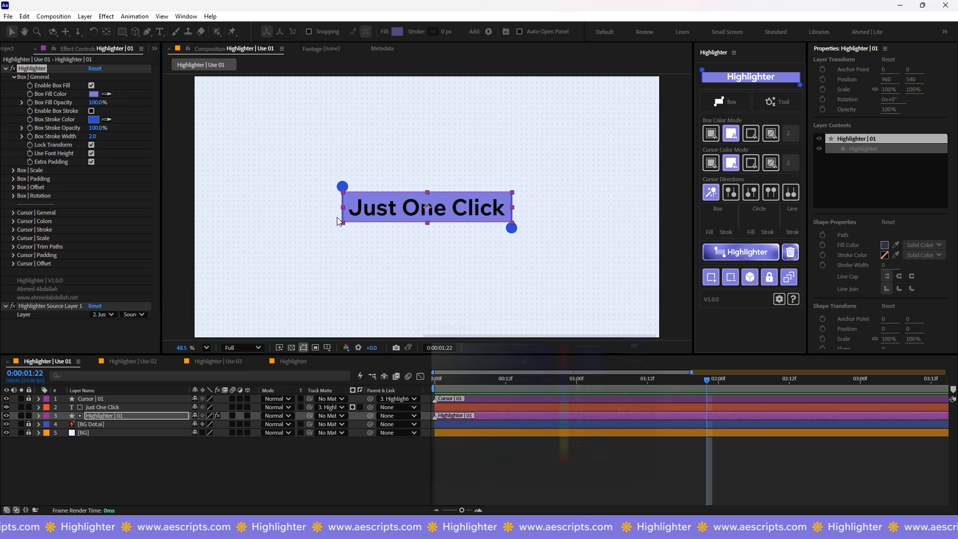
Step: Enable the box stroke and set its width to 11 and its opacity to 0%
{"action": "left_click", "coordinate": [92, 111]}
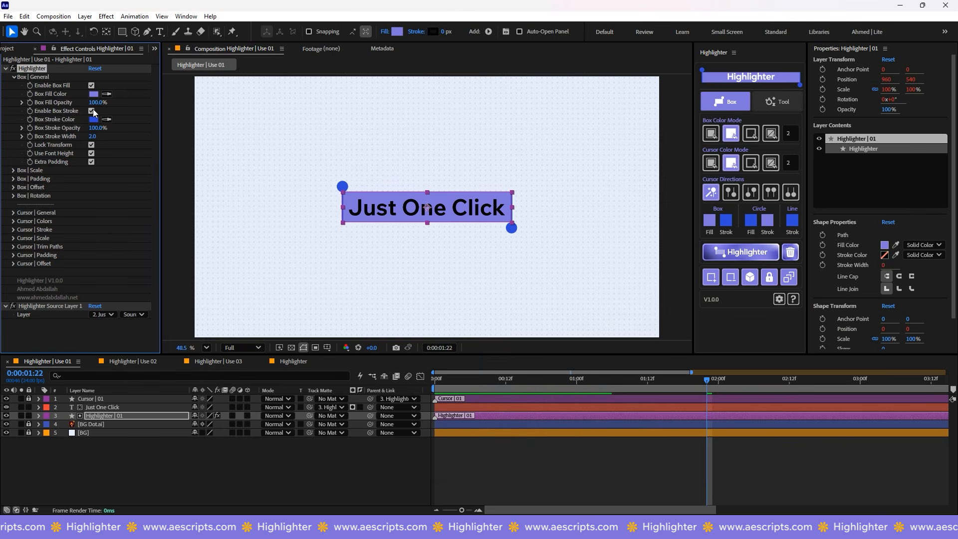
{"action": "mouse_move", "coordinate": [92, 136]}
{"action": "left_mouse_down"}
{"action": "mouse_move", "coordinate": [116, 136]}
{"action": "mouse_move", "coordinate": [75, 137]}
{"action": "left_mouse_up"}
{"action": "mouse_move", "coordinate": [97, 102]}
{"action": "left_mouse_down"}
{"action": "mouse_move", "coordinate": [130, 102]}
{"action": "mouse_move", "coordinate": [26, 102]}
{"action": "mouse_move", "coordinate": [97, 103]}
{"action": "left_mouse_up"}
{"action": "left_click_drag", "start_coordinate": [92, 137], "coordinate": [98, 136]}
{"action": "left_click_drag", "start_coordinate": [90, 128], "coordinate": [35, 128]}
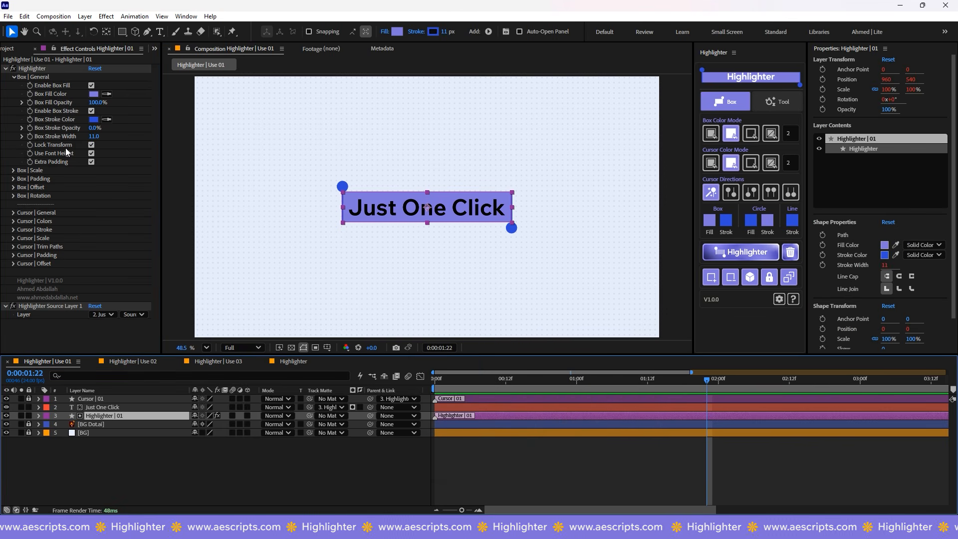
Step: Try releasing and restoring the box's transform lock, and toggle Extra Padding off and back on
{"action": "left_click", "coordinate": [768, 278]}
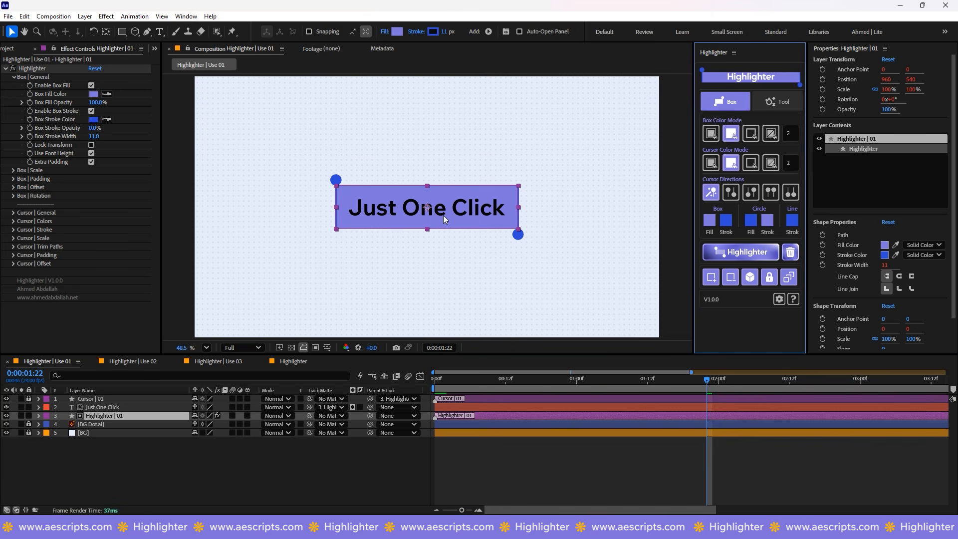
{"action": "left_click", "coordinate": [380, 270]}
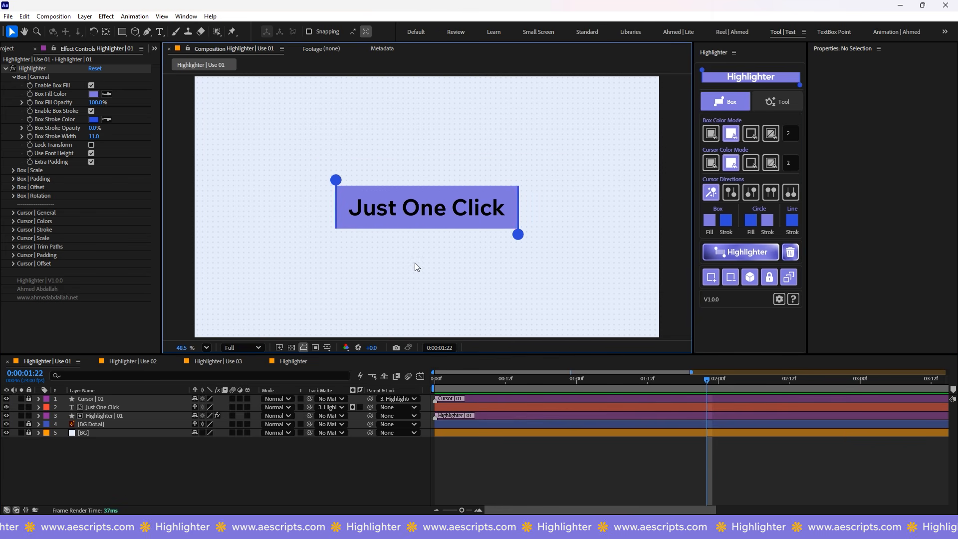
{"action": "key", "text": "ctrl+z"}
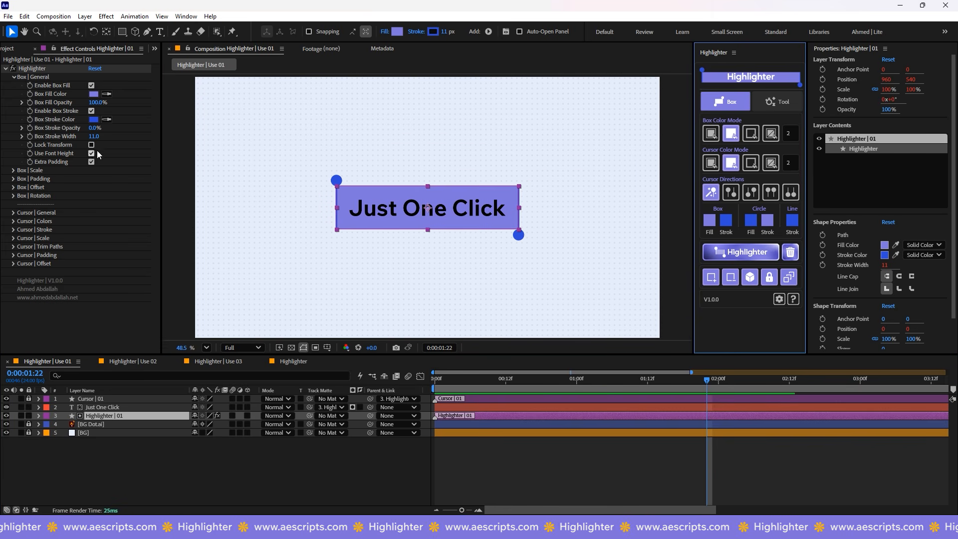
{"action": "left_click", "coordinate": [768, 277]}
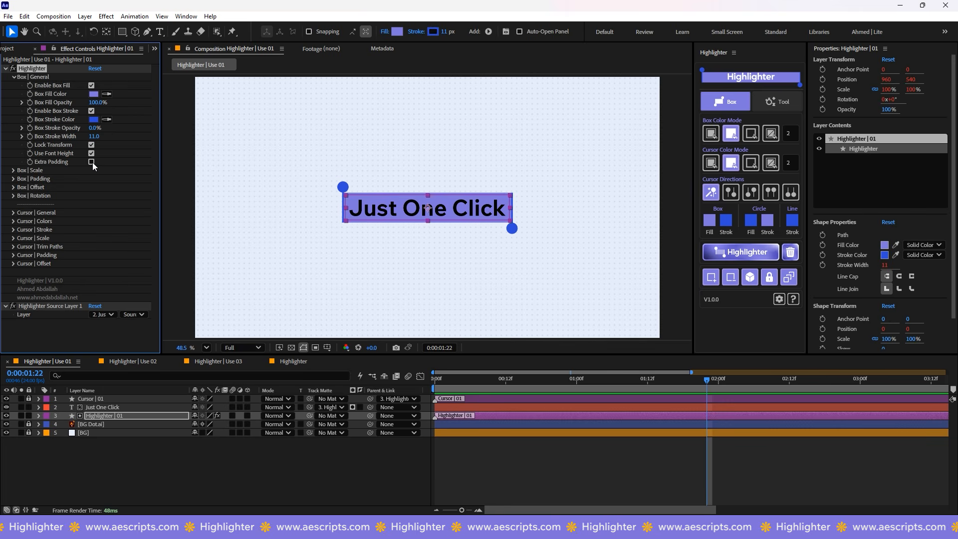
{"action": "left_click", "coordinate": [92, 162]}
{"action": "left_click", "coordinate": [92, 163]}
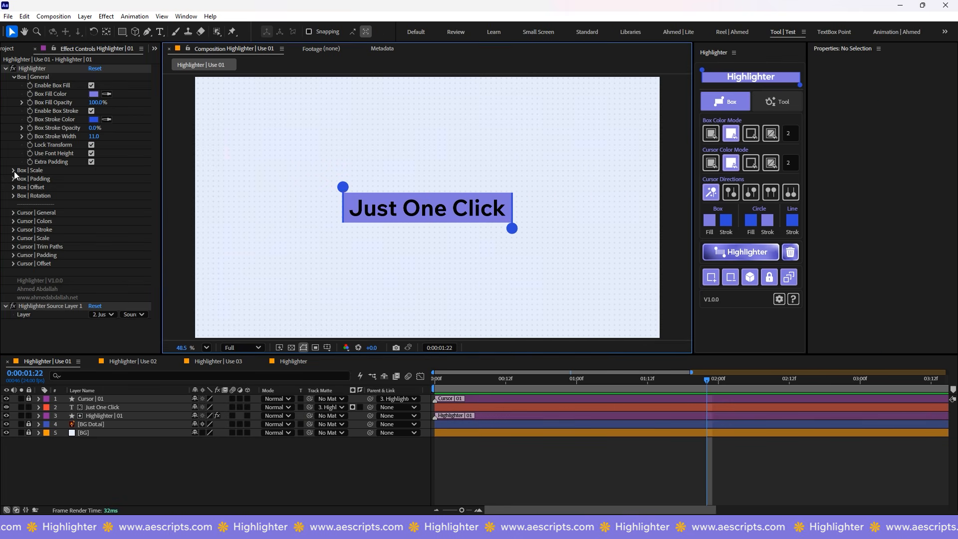
Step: Try out the individual Box | Scale values on the highlight box and return them all to 100%
{"action": "left_click", "coordinate": [13, 171]}
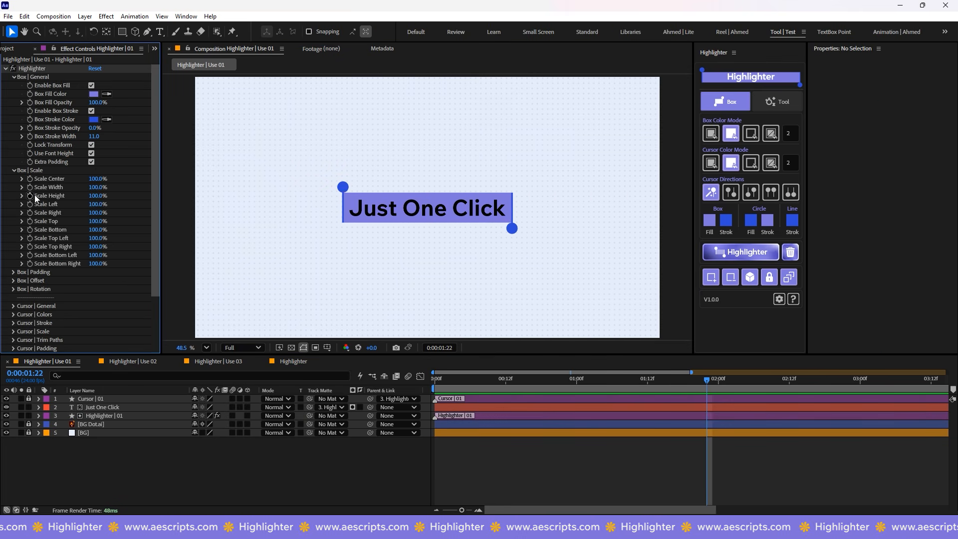
{"action": "left_click", "coordinate": [12, 78]}
{"action": "mouse_move", "coordinate": [96, 94]}
{"action": "left_mouse_down"}
{"action": "mouse_move", "coordinate": [54, 95]}
{"action": "mouse_move", "coordinate": [93, 105]}
{"action": "mouse_move", "coordinate": [40, 104]}
{"action": "mouse_move", "coordinate": [95, 104]}
{"action": "left_mouse_up"}
{"action": "left_click_drag", "start_coordinate": [97, 111], "coordinate": [95, 145]}
{"action": "left_click_drag", "start_coordinate": [96, 153], "coordinate": [94, 179]}
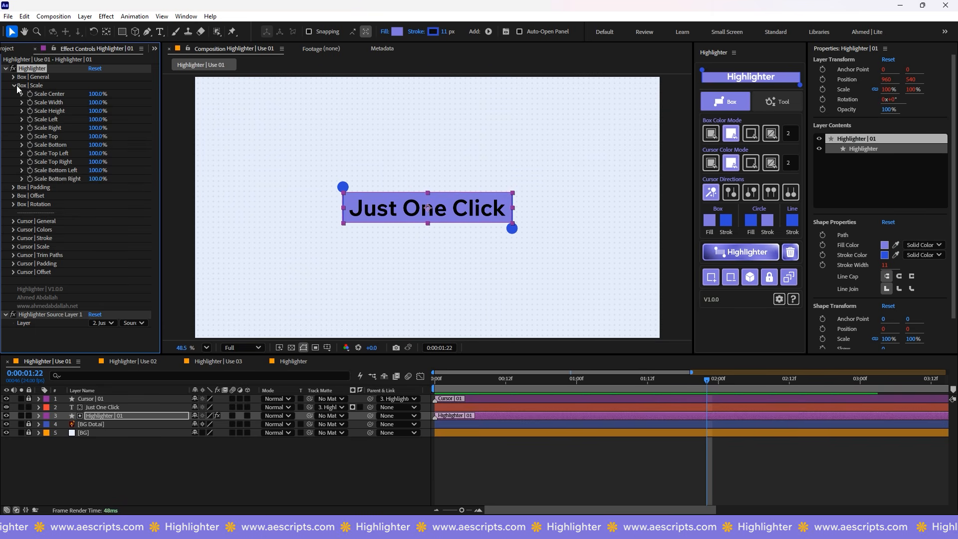
{"action": "left_click", "coordinate": [14, 86]}
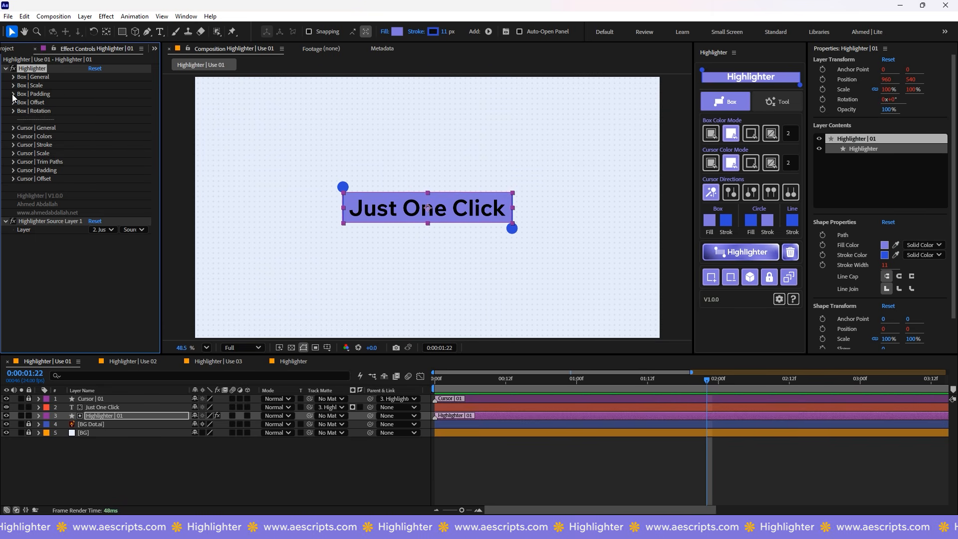
Step: Try out the Box | Padding values and set Padding All and every individual side's padding to 0
{"action": "left_click", "coordinate": [13, 94]}
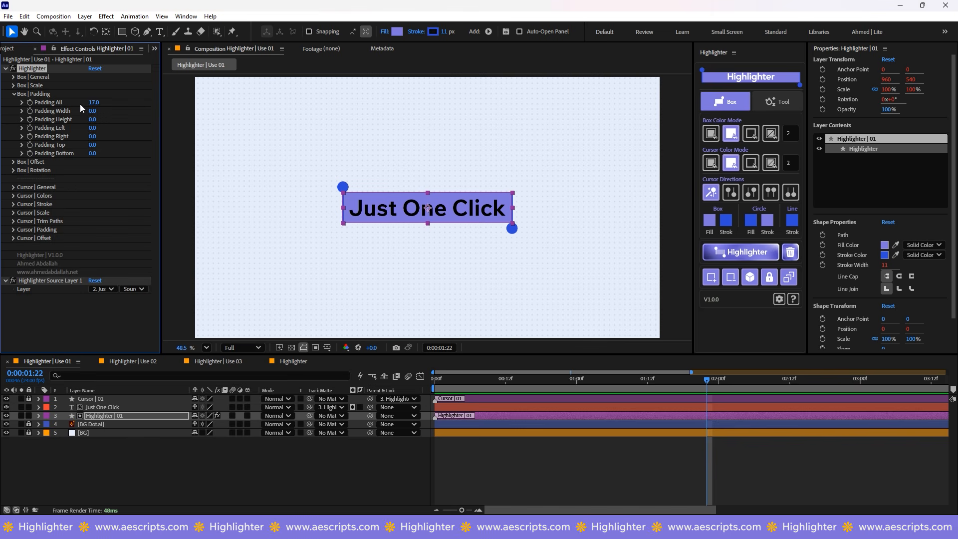
{"action": "key", "text": "space"}
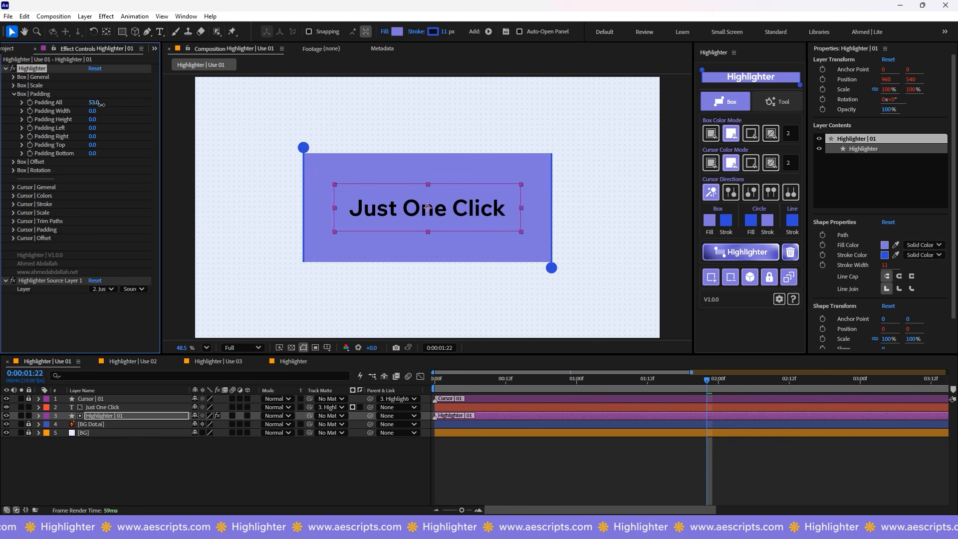
{"action": "key", "text": "space"}
{"action": "mouse_move", "coordinate": [101, 111]}
{"action": "left_mouse_down"}
{"action": "mouse_move", "coordinate": [130, 111]}
{"action": "mouse_move", "coordinate": [72, 117]}
{"action": "mouse_move", "coordinate": [100, 119]}
{"action": "left_mouse_up"}
{"action": "mouse_move", "coordinate": [93, 136]}
{"action": "left_mouse_down"}
{"action": "mouse_move", "coordinate": [100, 132]}
{"action": "mouse_move", "coordinate": [92, 136]}
{"action": "left_mouse_up"}
{"action": "mouse_move", "coordinate": [93, 127]}
{"action": "left_mouse_down"}
{"action": "mouse_move", "coordinate": [115, 124]}
{"action": "mouse_move", "coordinate": [92, 128]}
{"action": "left_mouse_up"}
{"action": "mouse_move", "coordinate": [92, 145]}
{"action": "left_mouse_down"}
{"action": "mouse_move", "coordinate": [284, 151]}
{"action": "mouse_move", "coordinate": [95, 153]}
{"action": "left_mouse_up"}
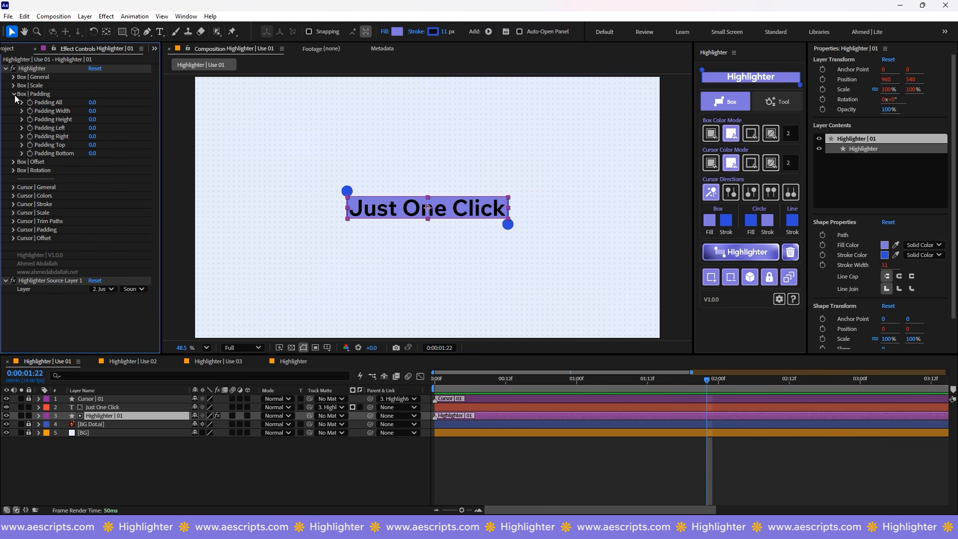
{"action": "left_click", "coordinate": [14, 95]}
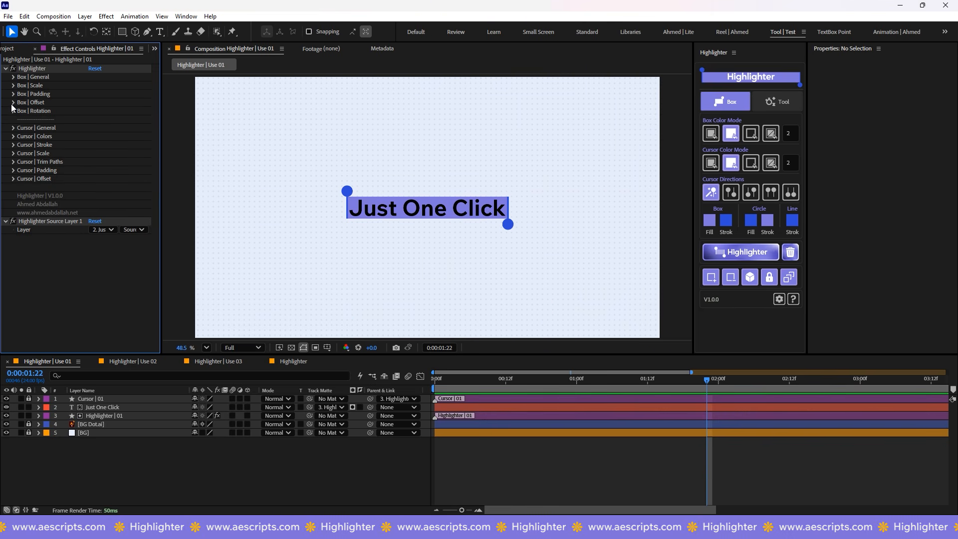
Step: Try shifting the highlight box with the Box | Offset values and undo the shift
{"action": "left_click", "coordinate": [14, 102]}
{"action": "mouse_move", "coordinate": [88, 109]}
{"action": "left_mouse_down"}
{"action": "mouse_move", "coordinate": [280, 109]}
{"action": "mouse_move", "coordinate": [15, 114]}
{"action": "mouse_move", "coordinate": [289, 119]}
{"action": "left_mouse_up"}
{"action": "key", "text": "ctrl+z"}
Step: Remove the track matte from the Just One Click text layer
{"action": "left_click", "coordinate": [357, 466]}
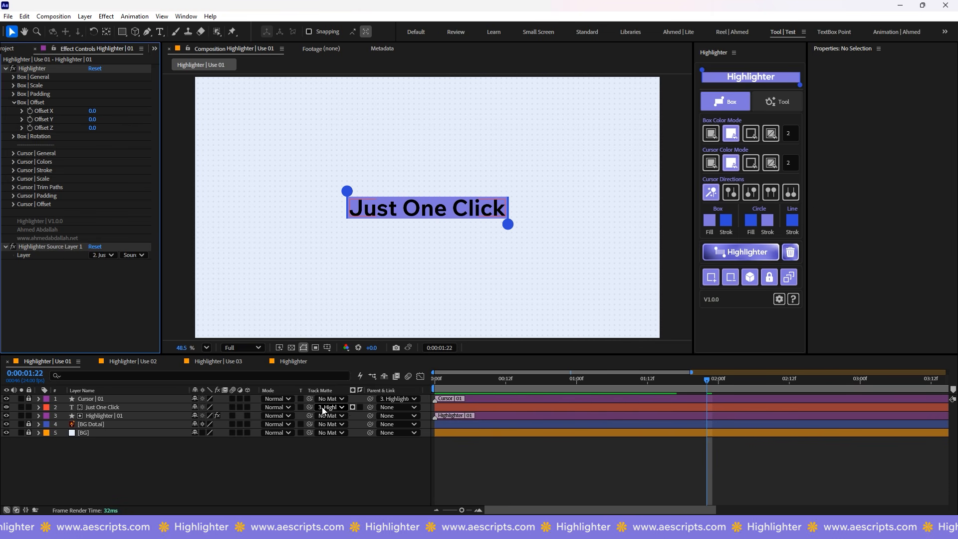
{"action": "left_click", "coordinate": [322, 406]}
{"action": "left_click", "coordinate": [330, 416]}
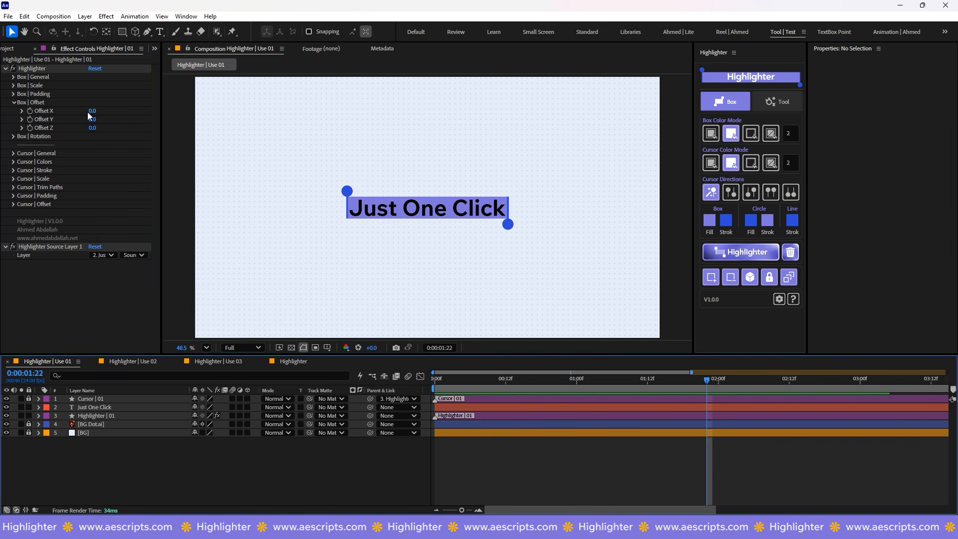
Step: Try changing the box's Offset X with the text unmatted and undo the change
{"action": "mouse_move", "coordinate": [91, 110]}
{"action": "left_mouse_down"}
{"action": "mouse_move", "coordinate": [265, 114]}
{"action": "mouse_move", "coordinate": [10, 119]}
{"action": "mouse_move", "coordinate": [53, 124]}
{"action": "left_mouse_up"}
{"action": "key", "text": "ctrl+z"}
{"action": "key", "text": "ctrl+z"}
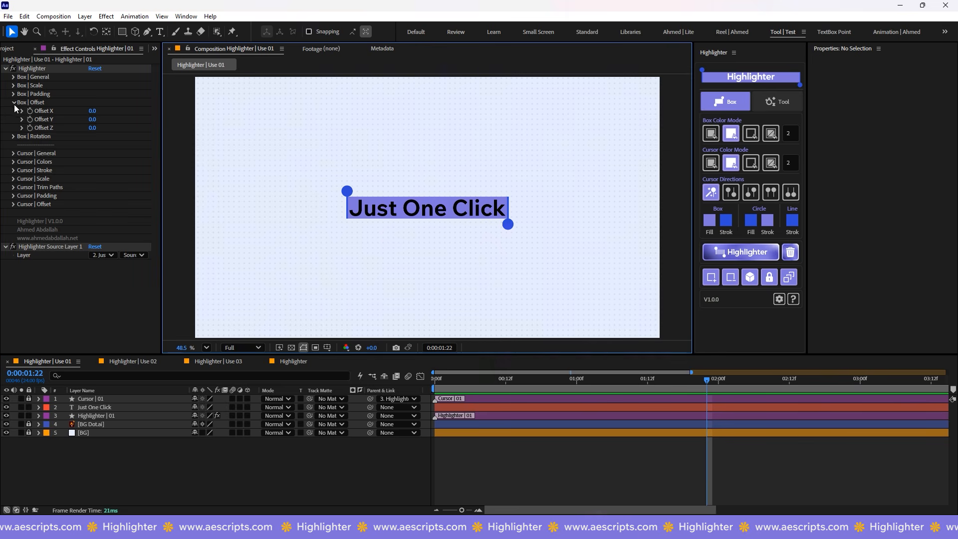
Step: Try tilting the highlight box with Rotation Bottom Right in Box | Rotation and undo the rotation
{"action": "left_click", "coordinate": [13, 103]}
{"action": "left_click", "coordinate": [14, 111]}
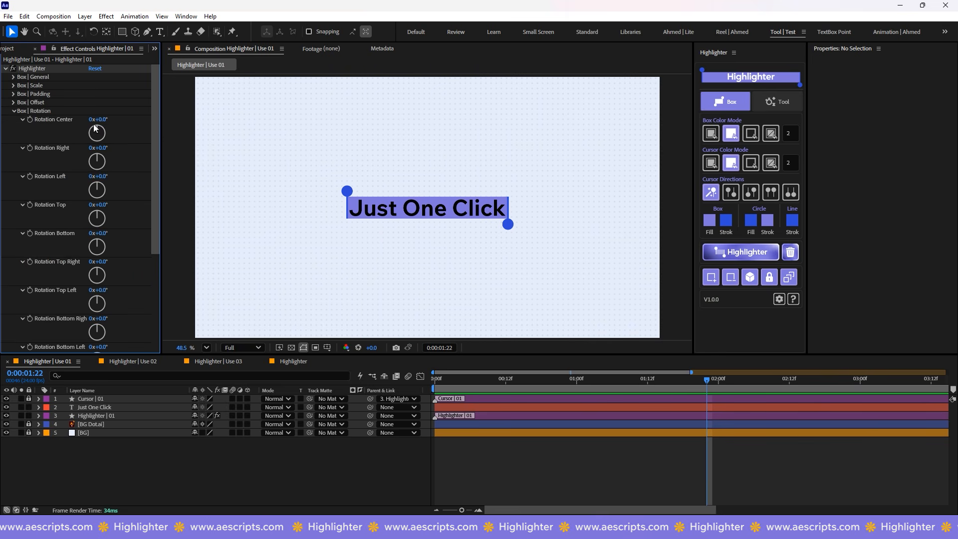
{"action": "left_click_drag", "start_coordinate": [99, 119], "coordinate": [97, 216]}
{"action": "scroll", "coordinate": [100, 214], "scroll_direction": "down", "scroll_amount": 2}
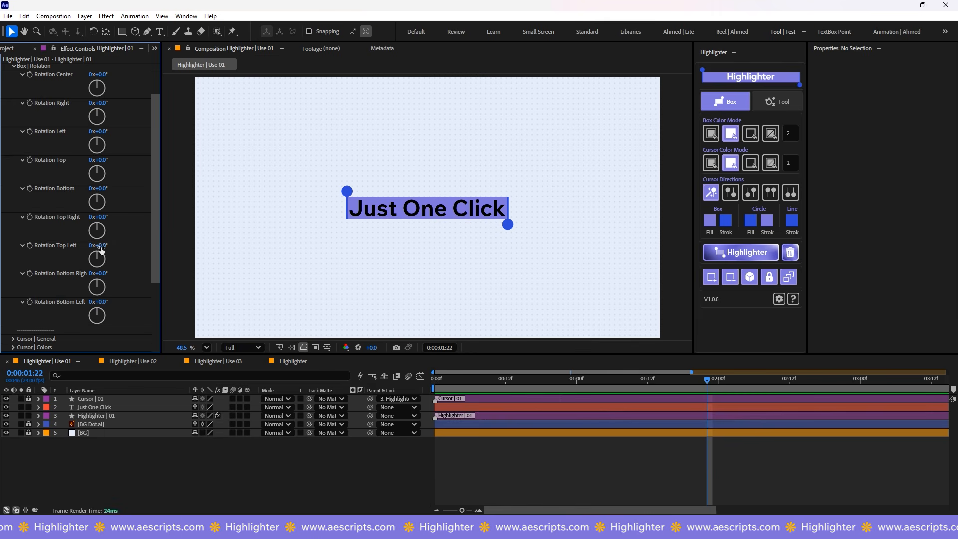
{"action": "mouse_move", "coordinate": [97, 273]}
{"action": "left_mouse_down"}
{"action": "mouse_move", "coordinate": [73, 273]}
{"action": "mouse_move", "coordinate": [95, 273]}
{"action": "left_mouse_up"}
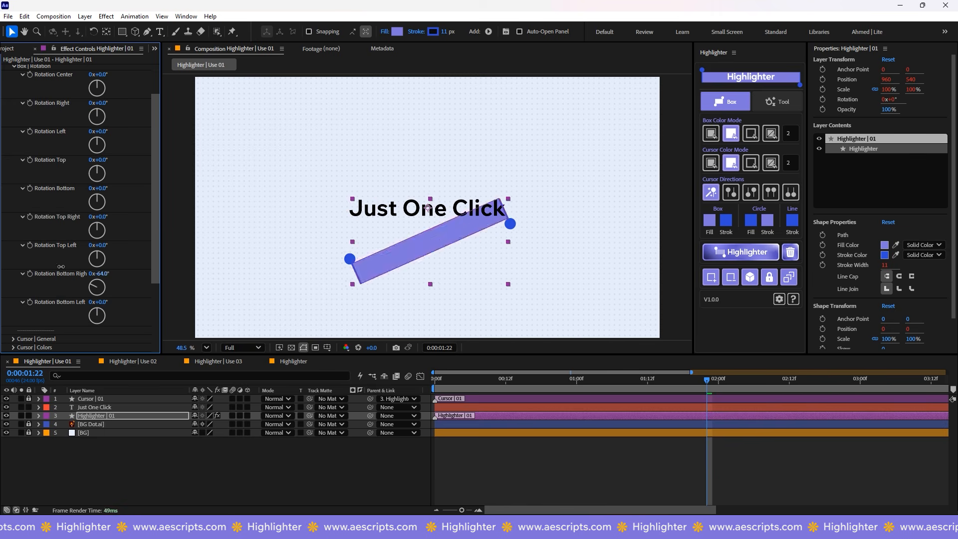
{"action": "left_click", "coordinate": [344, 219]}
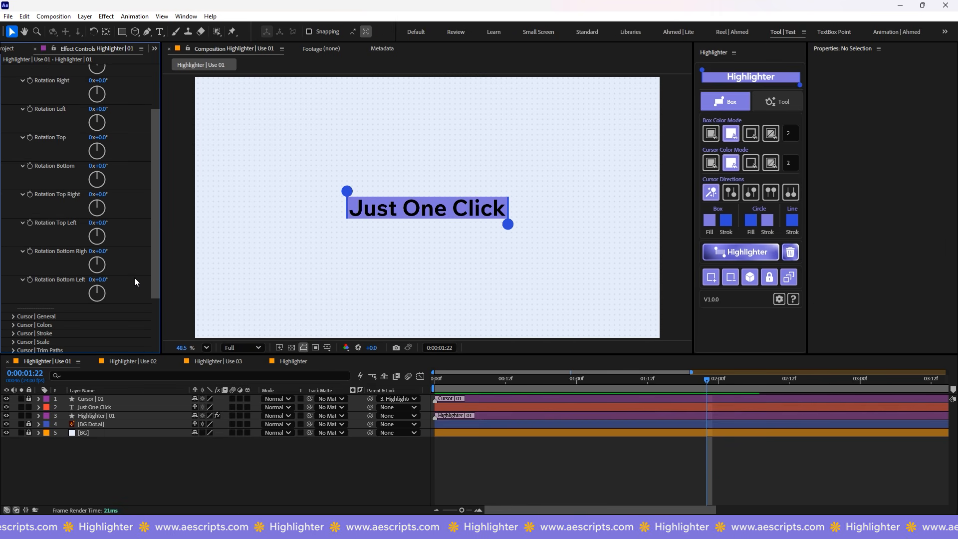
{"action": "scroll", "coordinate": [75, 199], "scroll_direction": "up", "scroll_amount": 2}
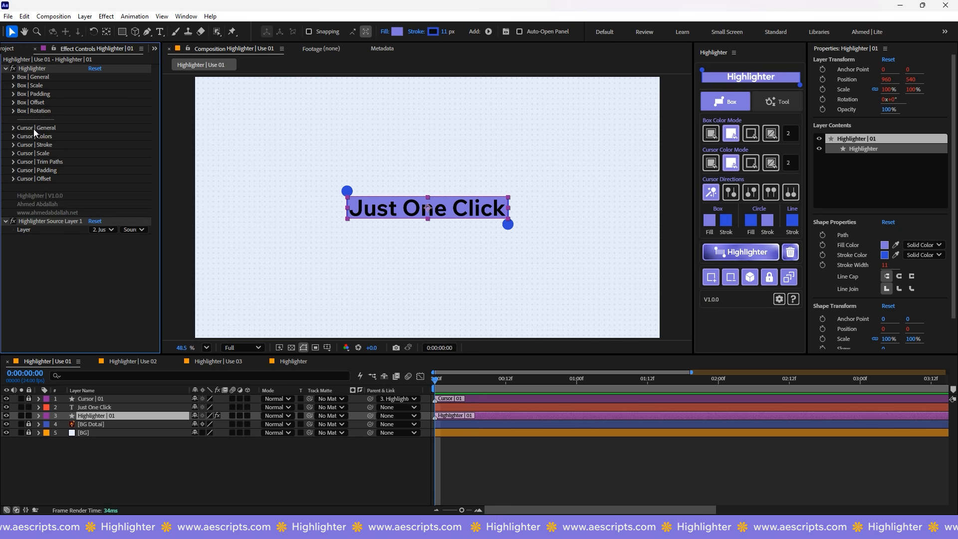
Step: Try the Enable Cursor switch and the Right To Left, Both Top, Both Bottom and Left To Right placement modes, returning to Smart
{"action": "left_click", "coordinate": [14, 127]}
{"action": "left_click", "coordinate": [92, 136]}
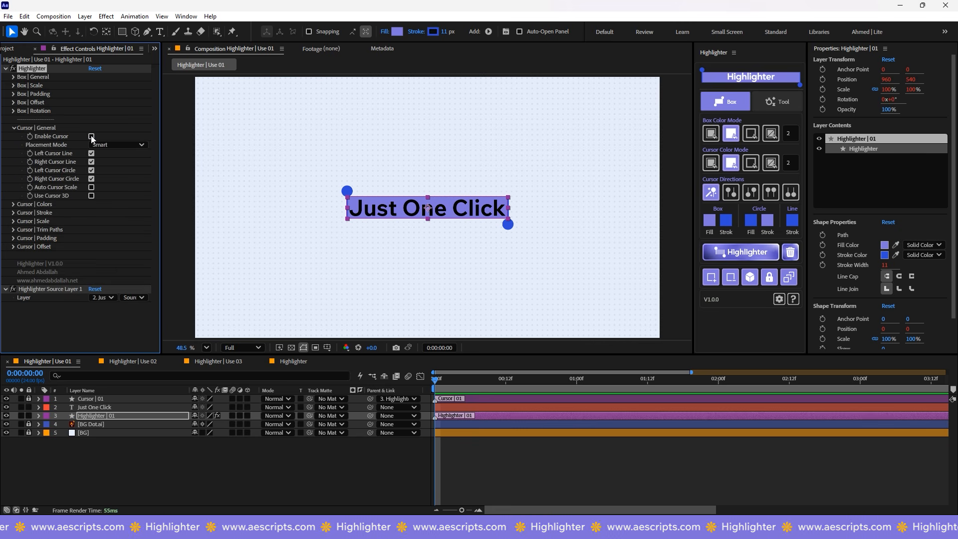
{"action": "left_click", "coordinate": [114, 145]}
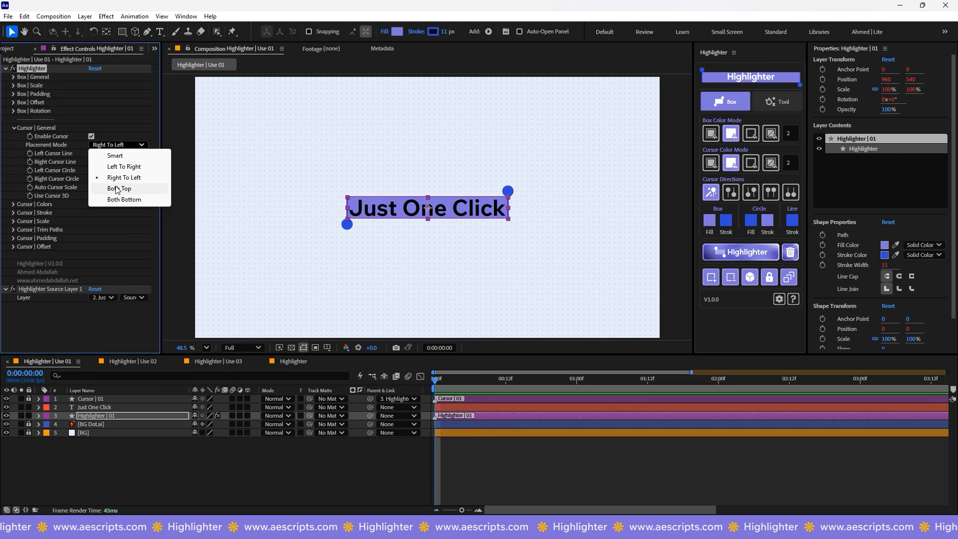
{"action": "left_click", "coordinate": [119, 188]}
{"action": "left_click", "coordinate": [118, 144]}
{"action": "left_click", "coordinate": [114, 200]}
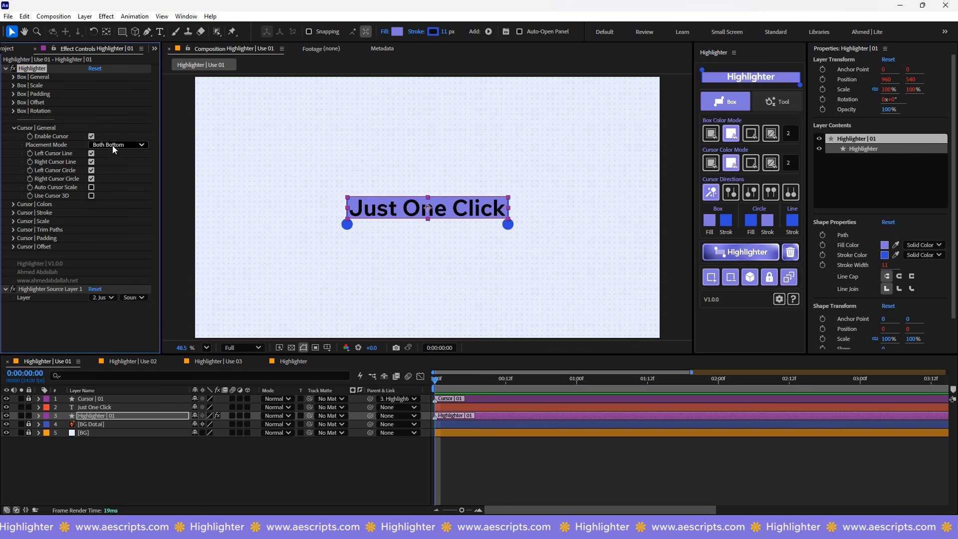
{"action": "left_click", "coordinate": [112, 145]}
{"action": "left_click", "coordinate": [119, 166]}
{"action": "left_click", "coordinate": [122, 145]}
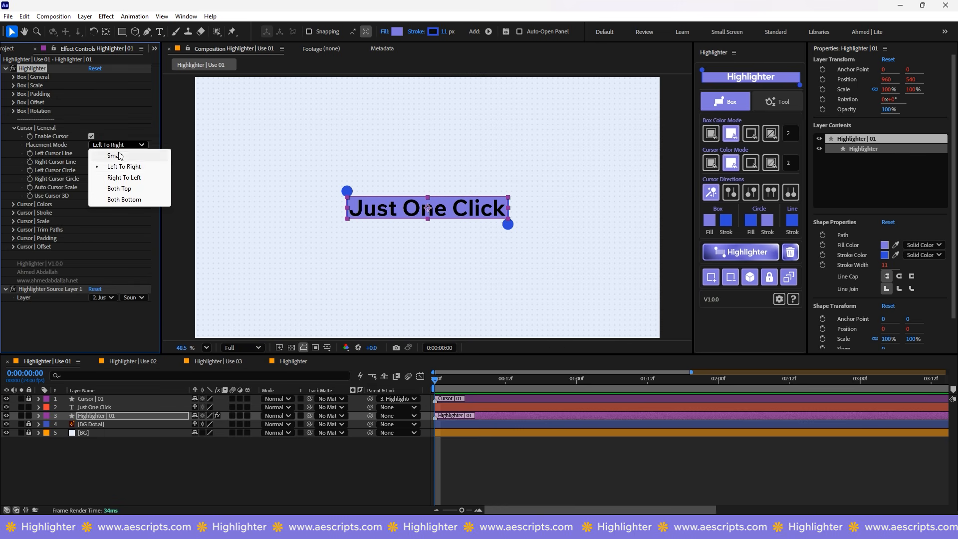
{"action": "left_click", "coordinate": [107, 154]}
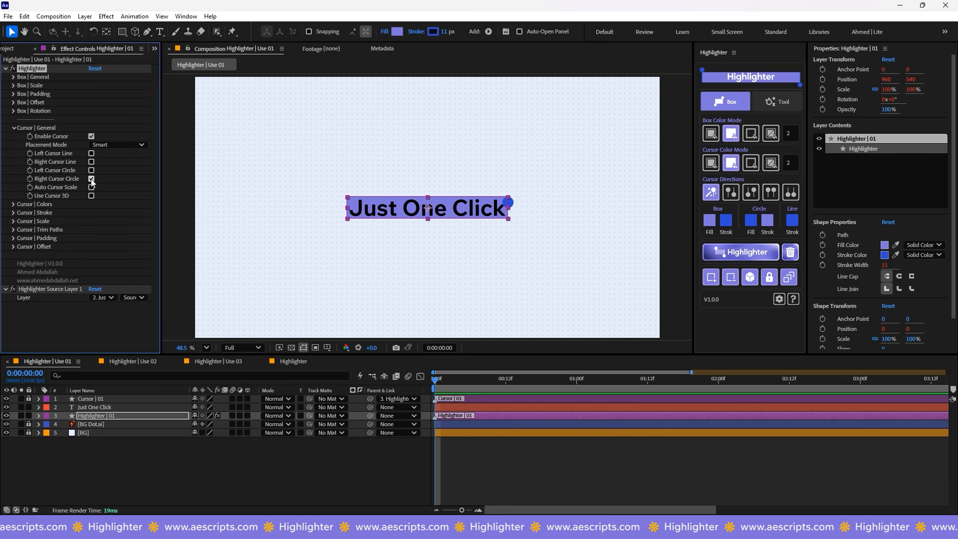
Step: Try disabling the left and right cursor lines and circles one by one, and re-enable them all
{"action": "left_click", "coordinate": [91, 179]}
{"action": "left_click", "coordinate": [91, 170]}
{"action": "left_click", "coordinate": [91, 162]}
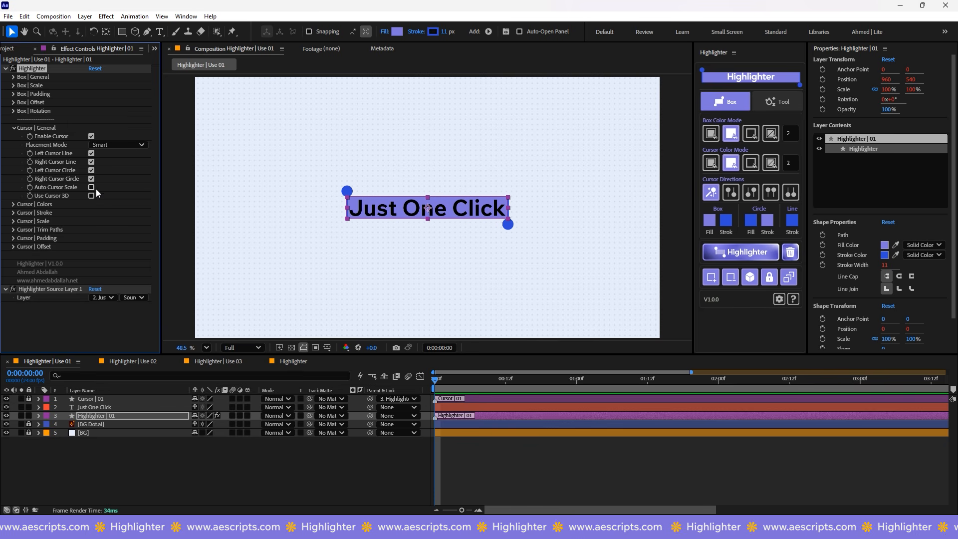
Step: Try out Auto Cursor Scale with the box padding, leave it off and set Padding All to 20
{"action": "left_click", "coordinate": [92, 188]}
{"action": "left_click", "coordinate": [13, 94]}
{"action": "mouse_move", "coordinate": [93, 103]}
{"action": "left_mouse_down"}
{"action": "mouse_move", "coordinate": [147, 103]}
{"action": "mouse_move", "coordinate": [85, 111]}
{"action": "mouse_move", "coordinate": [154, 105]}
{"action": "mouse_move", "coordinate": [97, 104]}
{"action": "left_mouse_up"}
{"action": "left_click", "coordinate": [98, 104]}
{"action": "type", "text": "20"}
{"action": "key", "text": "Return"}
{"action": "key", "text": "ctrl+shift+a"}
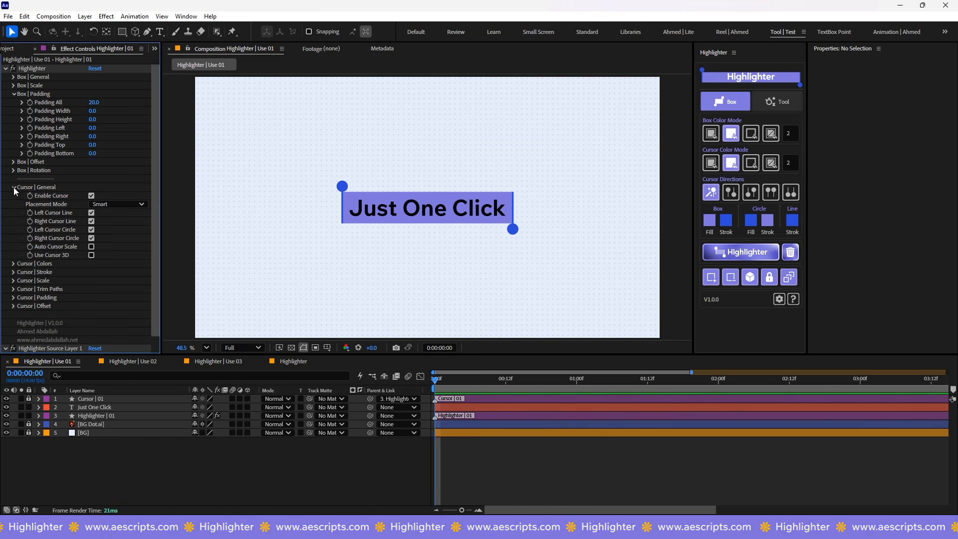
Step: Toggle Enable Circle Fill off and on in Cursor | Colors and set the Circle Fill Color to red
{"action": "left_click", "coordinate": [14, 187]}
{"action": "left_click", "coordinate": [14, 195]}
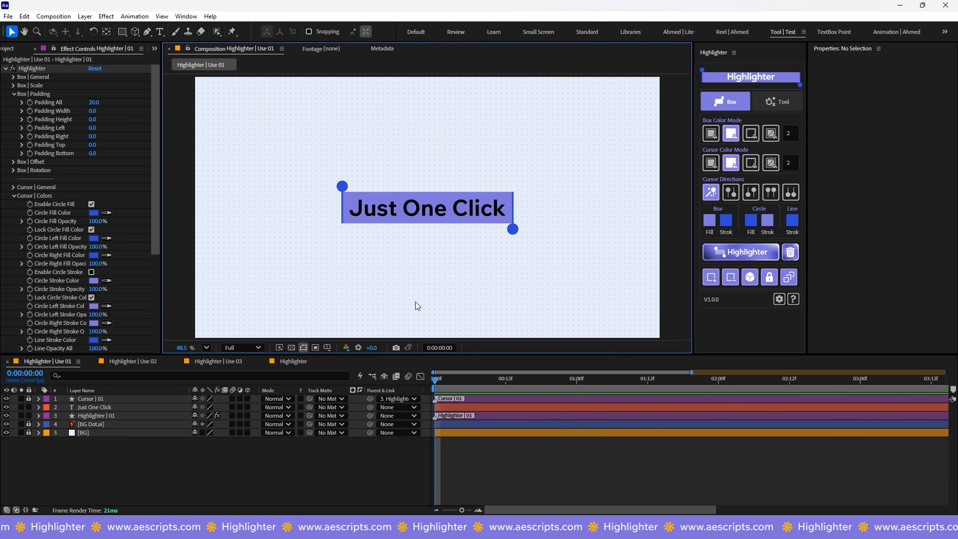
{"action": "scroll", "coordinate": [415, 301], "scroll_direction": "up", "scroll_amount": 1}
{"action": "left_click", "coordinate": [88, 205]}
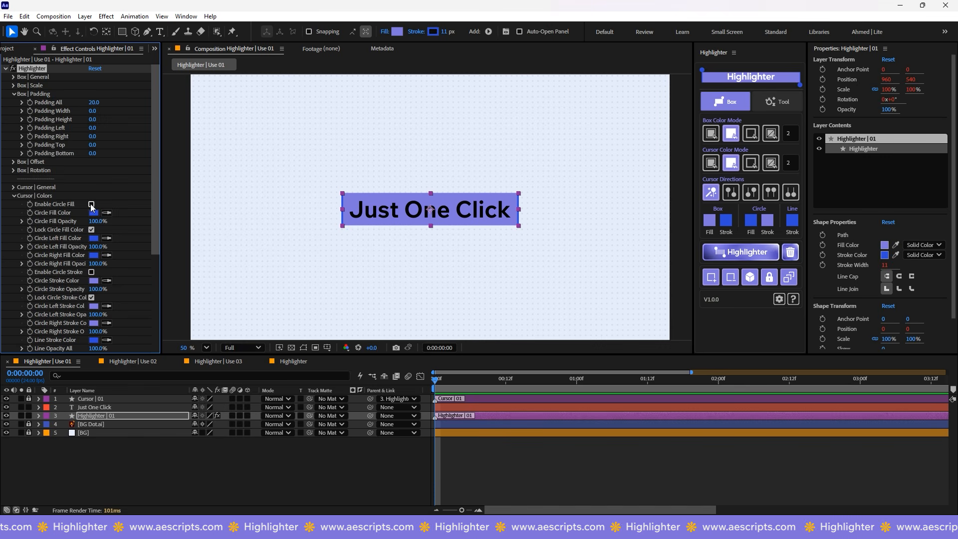
{"action": "left_click", "coordinate": [92, 206]}
{"action": "left_click", "coordinate": [92, 213]}
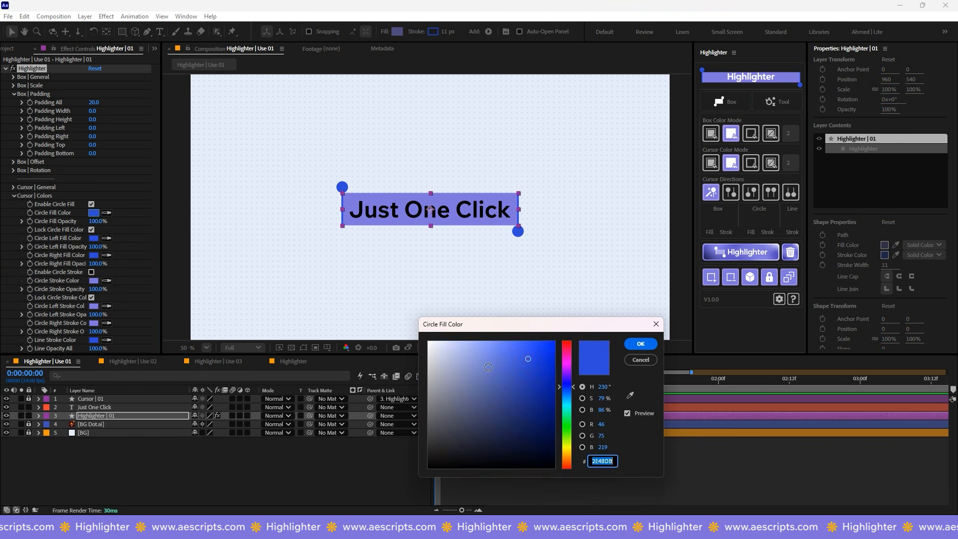
{"action": "left_click", "coordinate": [567, 345]}
{"action": "left_click", "coordinate": [641, 343]}
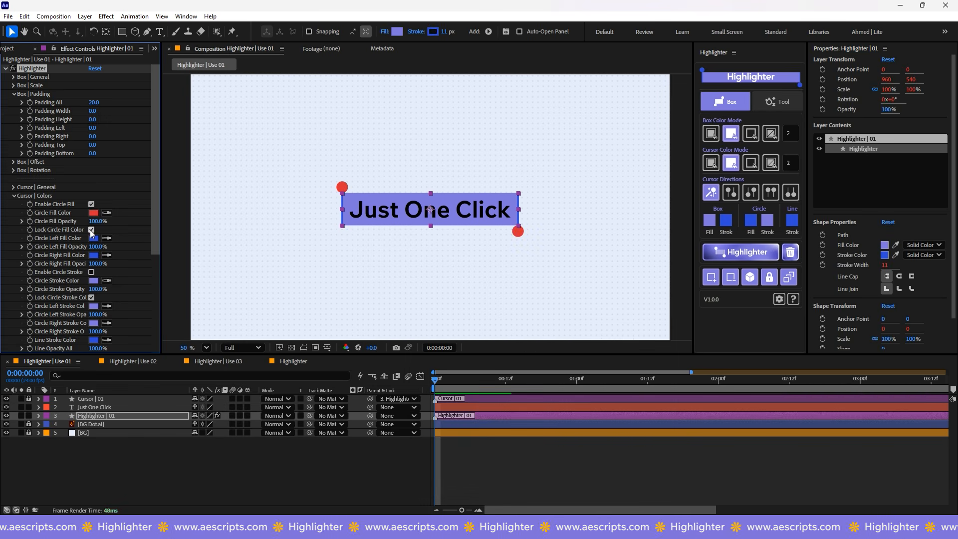
Step: Unlock the circle fill color and set the left circle's fill to green and the right circle's fill to golden yellow
{"action": "left_click", "coordinate": [91, 229]}
{"action": "left_click", "coordinate": [94, 238]}
{"action": "left_click", "coordinate": [567, 434]}
{"action": "left_click", "coordinate": [641, 344]}
{"action": "left_click", "coordinate": [93, 255]}
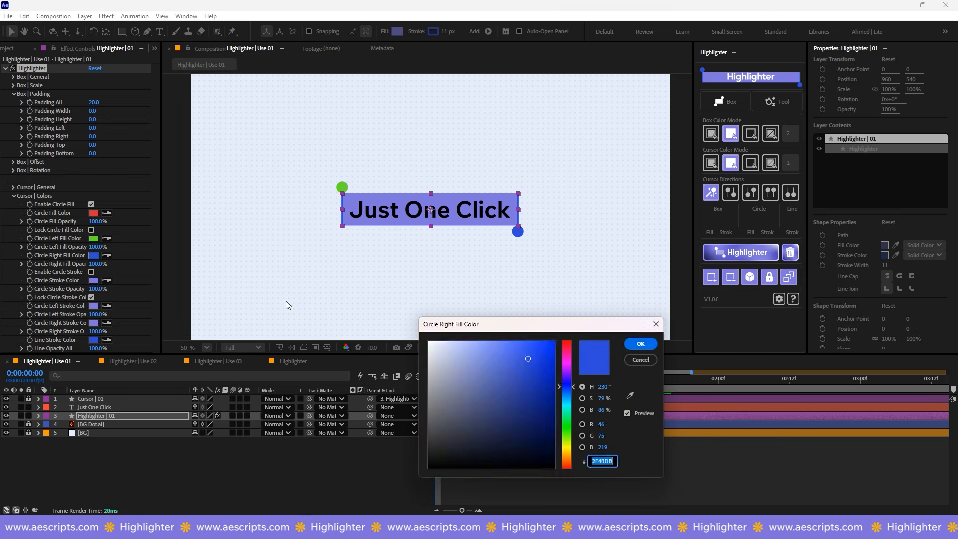
{"action": "left_click", "coordinate": [567, 453]}
{"action": "left_click", "coordinate": [641, 344]}
Step: Enable the Circle Stroke for the cursor circles
{"action": "scroll", "coordinate": [100, 225], "scroll_direction": "down", "scroll_amount": 2}
{"action": "left_click_drag", "start_coordinate": [112, 223], "coordinate": [130, 242]}
{"action": "scroll", "coordinate": [120, 237], "scroll_direction": "down", "scroll_amount": 1}
{"action": "left_click", "coordinate": [92, 227]}
{"action": "scroll", "coordinate": [98, 237], "scroll_direction": "down", "scroll_amount": 2}
{"action": "mouse_move", "coordinate": [95, 199]}
{"action": "left_mouse_down"}
{"action": "mouse_move", "coordinate": [68, 200]}
{"action": "mouse_move", "coordinate": [95, 200]}
{"action": "left_mouse_up"}
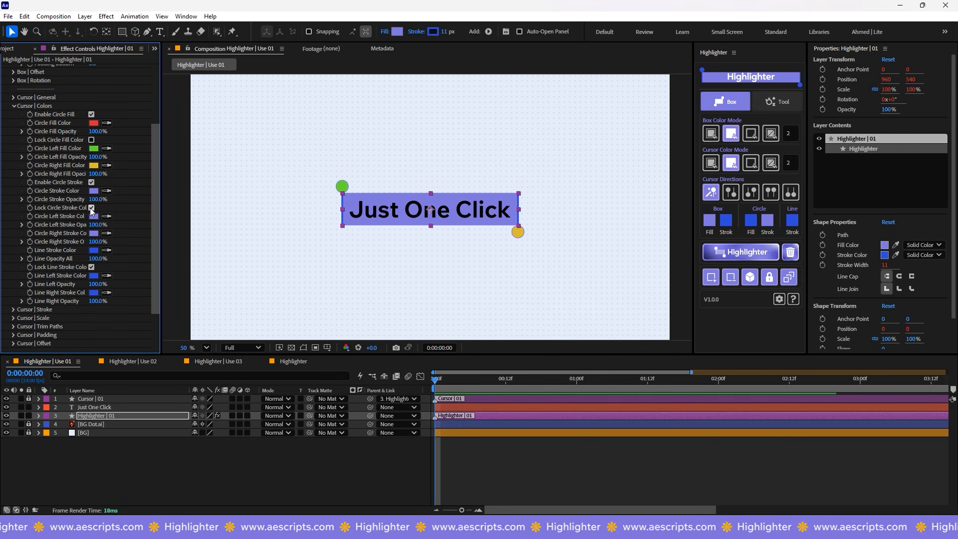
Step: Unlock the circle stroke color and set the left circle's stroke to black and the right circle's stroke to red
{"action": "left_click", "coordinate": [91, 207]}
{"action": "left_click", "coordinate": [94, 216]}
{"action": "left_click", "coordinate": [428, 461]}
{"action": "left_click", "coordinate": [641, 344]}
{"action": "left_click", "coordinate": [93, 233]}
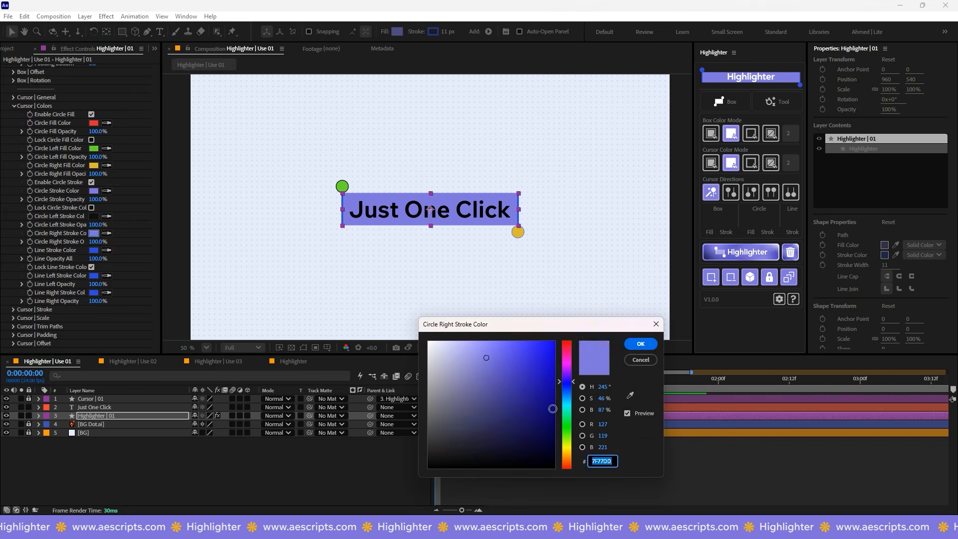
{"action": "left_click", "coordinate": [567, 467]}
{"action": "left_click", "coordinate": [640, 344]}
Step: Set the Line Stroke Color to green, unlock it, and color the left line green and the right line yellow
{"action": "left_click", "coordinate": [93, 250]}
{"action": "left_click", "coordinate": [568, 427]}
{"action": "left_click", "coordinate": [640, 343]}
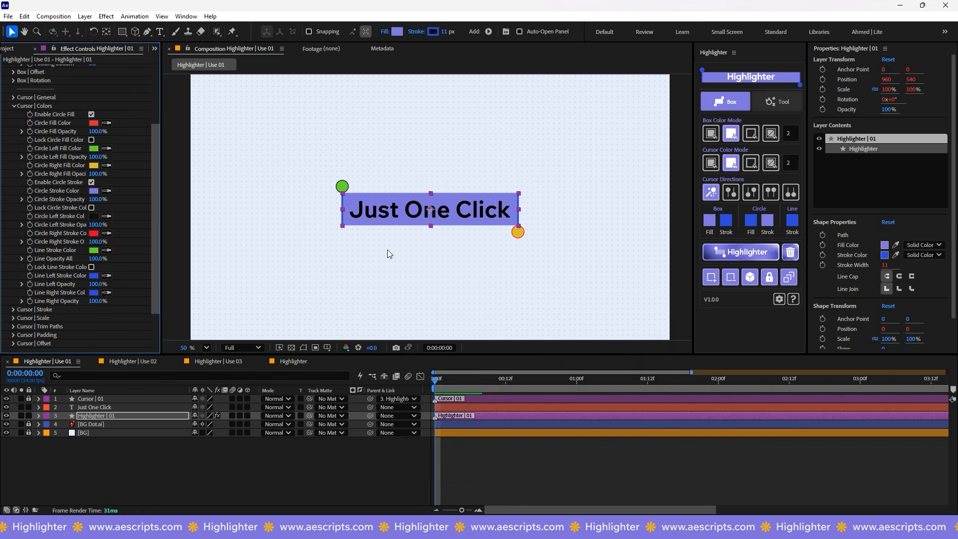
{"action": "left_click", "coordinate": [93, 276]}
{"action": "left_click", "coordinate": [567, 434]}
{"action": "left_click", "coordinate": [641, 343]}
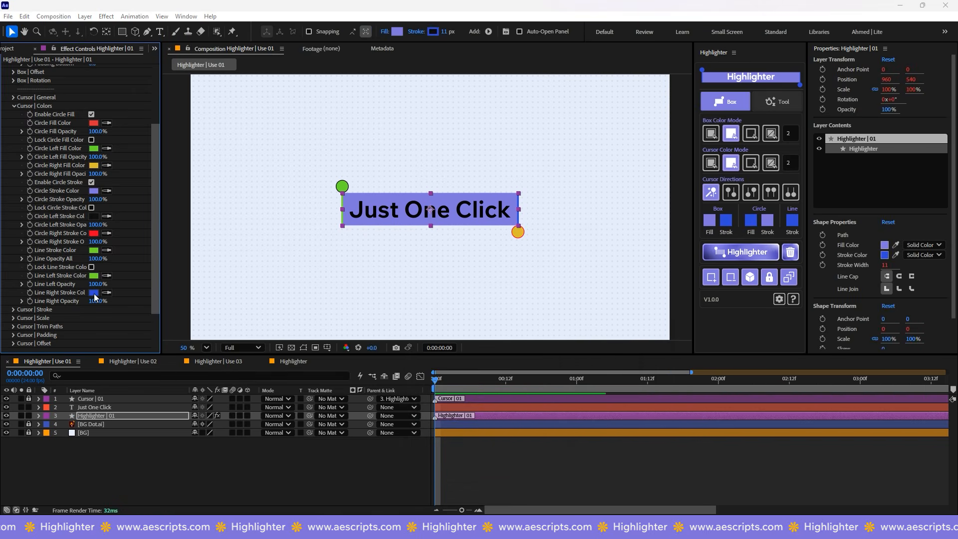
{"action": "left_click", "coordinate": [93, 292]}
{"action": "left_click", "coordinate": [567, 449]}
{"action": "left_click", "coordinate": [641, 344]}
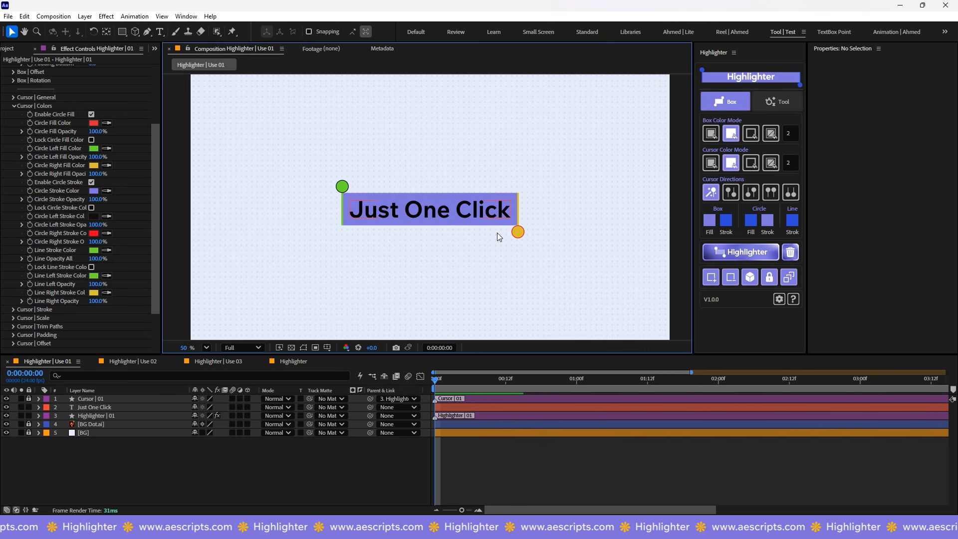
{"action": "left_click_drag", "start_coordinate": [61, 285], "coordinate": [152, 301]}
{"action": "left_click", "coordinate": [408, 300]}
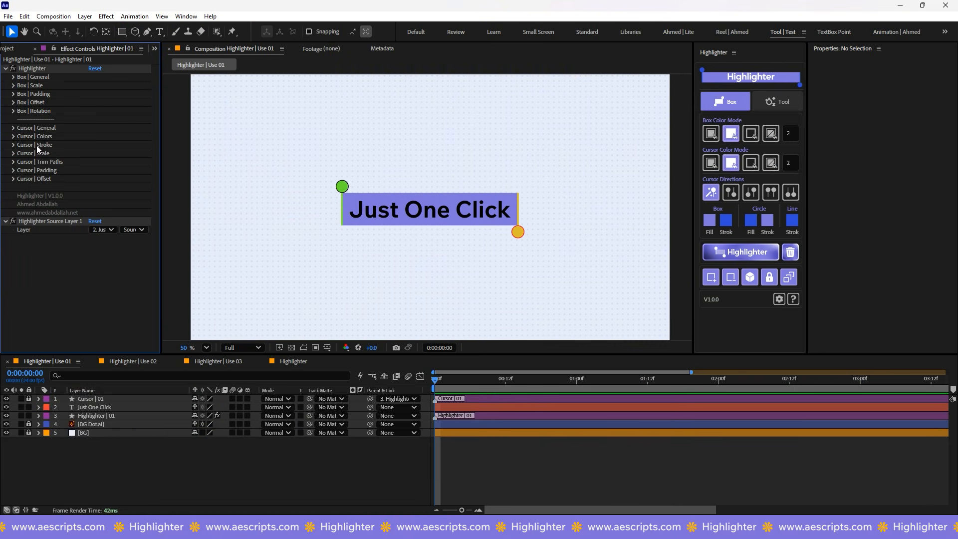
Step: Unlock the line and circle stroke widths and set Line Left to 21, Line Right to 20 and Circle Stroke Width All to 19.3
{"action": "left_click", "coordinate": [14, 145]}
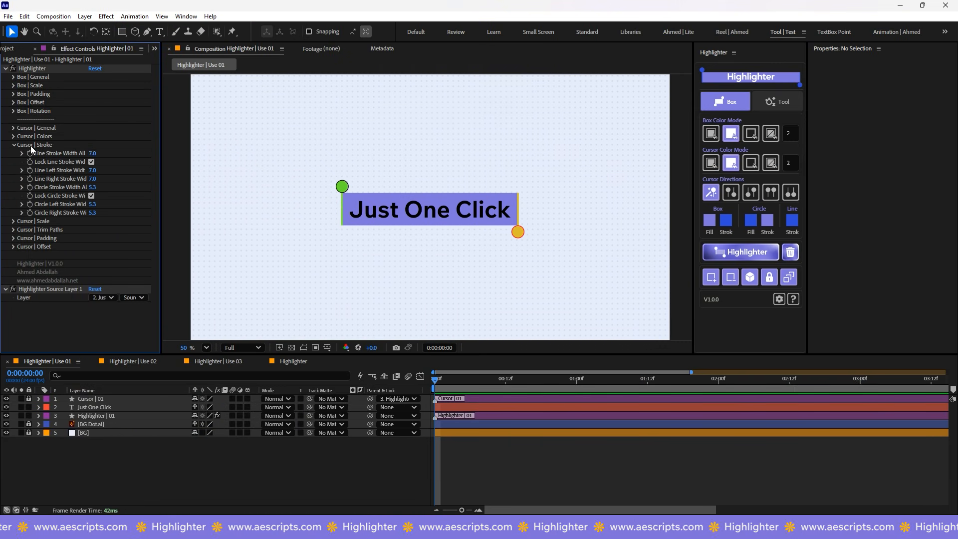
{"action": "mouse_move", "coordinate": [85, 156]}
{"action": "left_mouse_down"}
{"action": "mouse_move", "coordinate": [105, 157]}
{"action": "mouse_move", "coordinate": [89, 156]}
{"action": "mouse_move", "coordinate": [113, 179]}
{"action": "mouse_move", "coordinate": [100, 178]}
{"action": "mouse_move", "coordinate": [121, 186]}
{"action": "mouse_move", "coordinate": [110, 204]}
{"action": "mouse_move", "coordinate": [92, 204]}
{"action": "mouse_move", "coordinate": [136, 212]}
{"action": "mouse_move", "coordinate": [68, 222]}
{"action": "left_mouse_up"}
{"action": "left_click", "coordinate": [92, 162]}
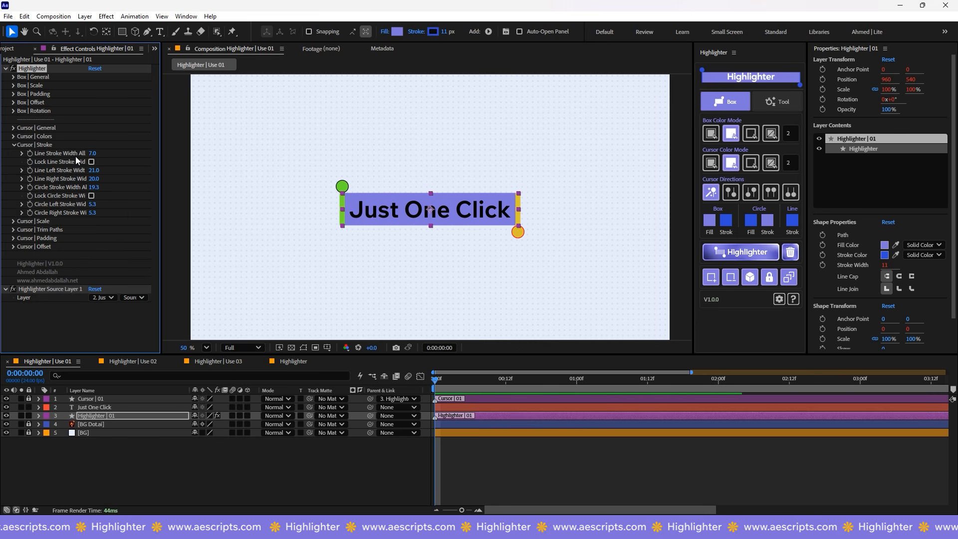
{"action": "left_click", "coordinate": [13, 144]}
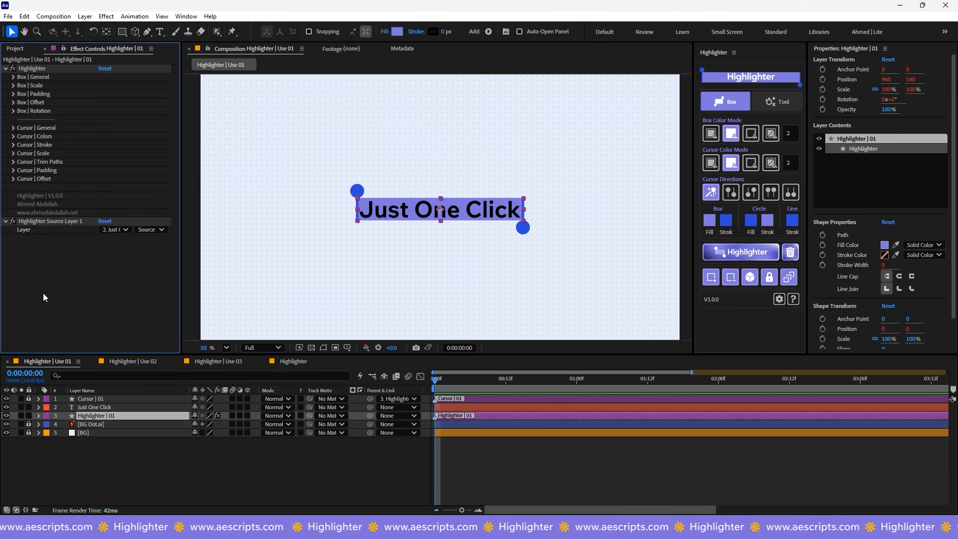
Step: Try a Bottom circle anchor with Circle Scale All 155%, Right 172% and Left 161%, and lock the circle scale again
{"action": "left_click", "coordinate": [13, 153]}
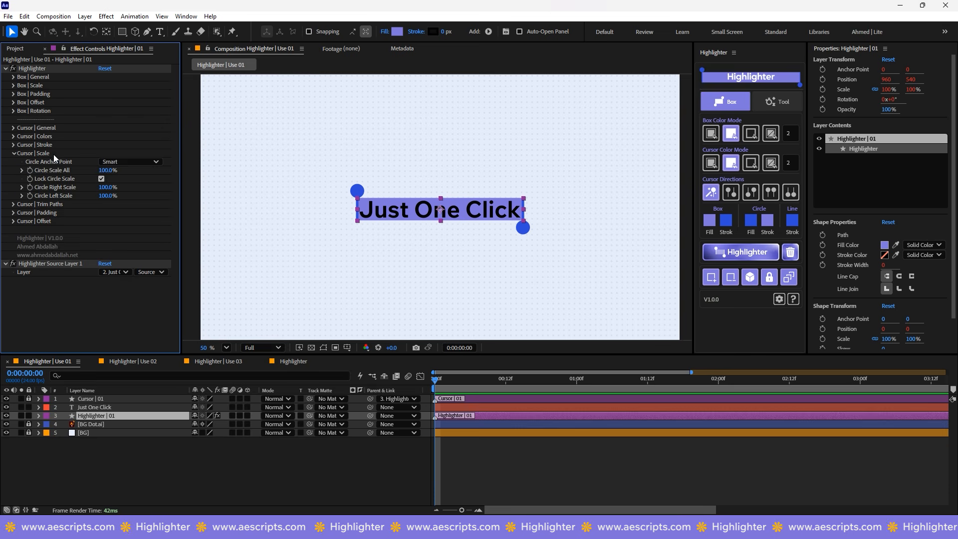
{"action": "mouse_move", "coordinate": [105, 170]}
{"action": "left_mouse_down"}
{"action": "mouse_move", "coordinate": [102, 184]}
{"action": "mouse_move", "coordinate": [119, 195]}
{"action": "left_mouse_up"}
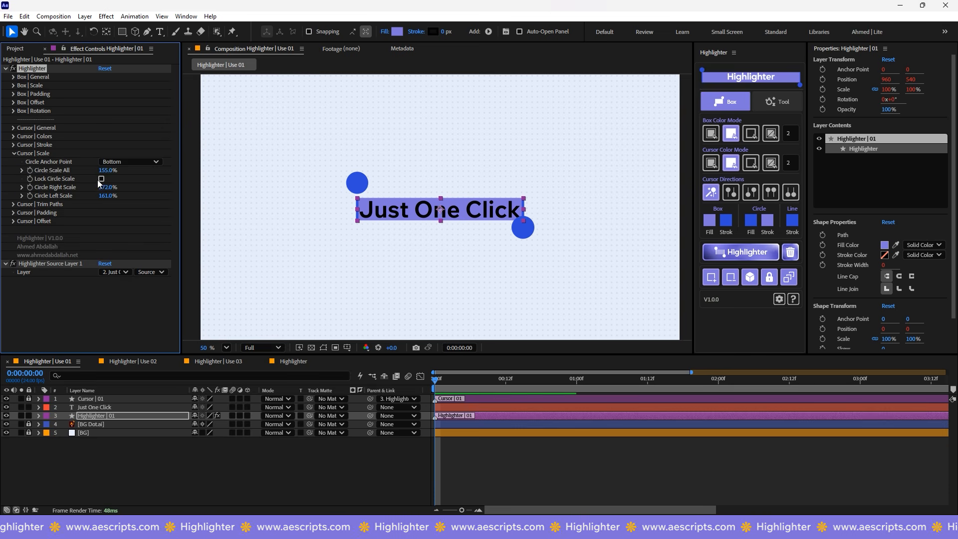
{"action": "left_click", "coordinate": [101, 178]}
Step: Try scaling the cursor circles from the Top Right, Top Left, Bottom Right and Bottom Left anchor points
{"action": "left_click", "coordinate": [129, 161]}
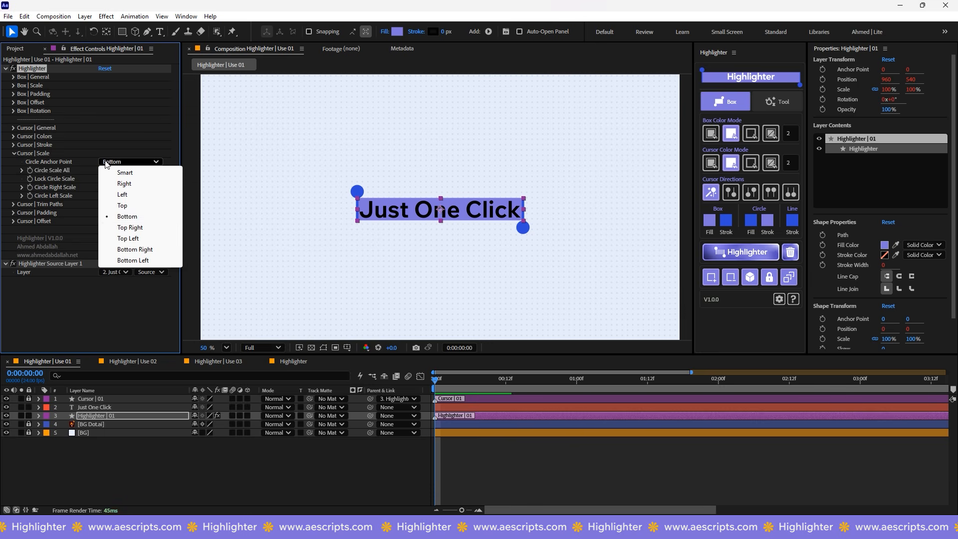
{"action": "left_click", "coordinate": [125, 226]}
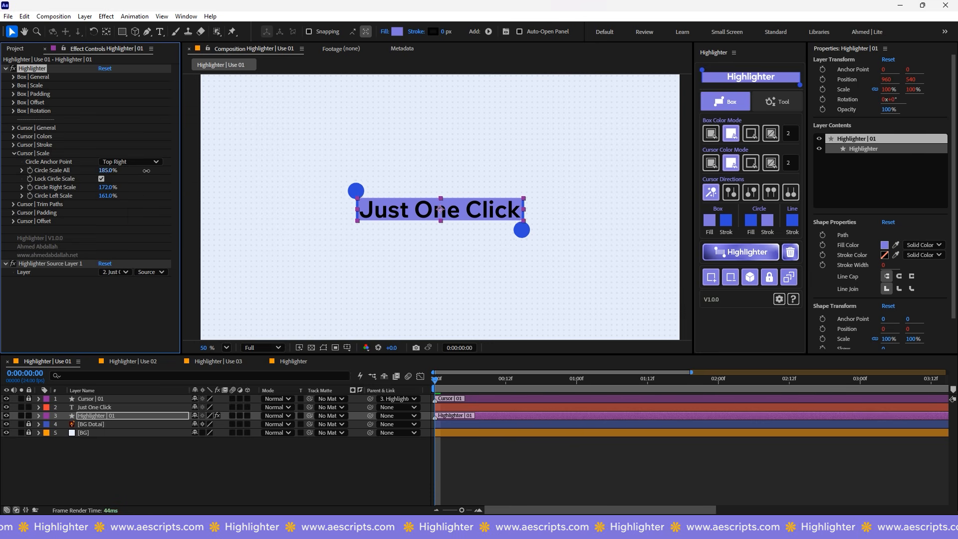
{"action": "left_click", "coordinate": [126, 162]}
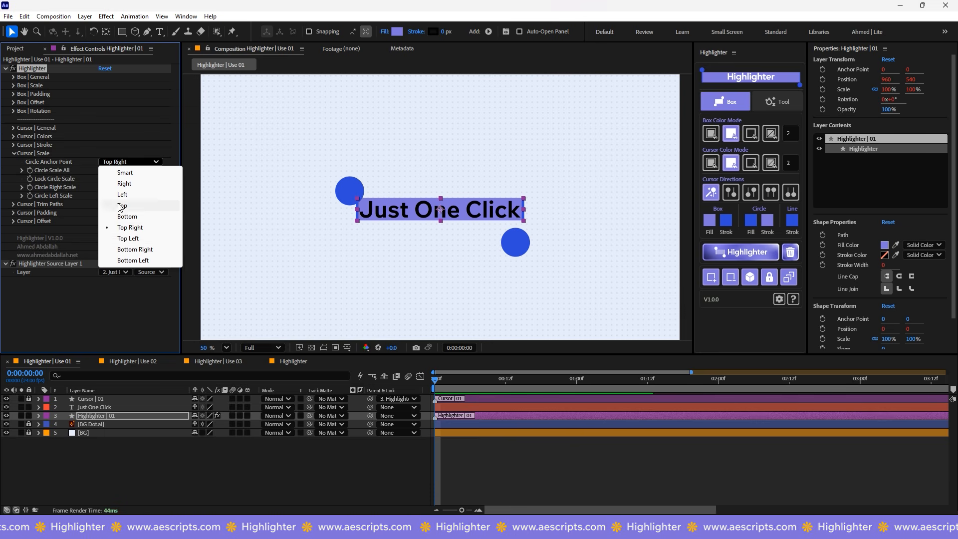
{"action": "left_click", "coordinate": [128, 238]}
{"action": "mouse_move", "coordinate": [108, 170]}
{"action": "left_mouse_down"}
{"action": "mouse_move", "coordinate": [128, 170]}
{"action": "mouse_move", "coordinate": [86, 168]}
{"action": "mouse_move", "coordinate": [104, 170]}
{"action": "left_mouse_up"}
{"action": "left_click", "coordinate": [125, 162]}
{"action": "left_click", "coordinate": [124, 252]}
{"action": "left_click", "coordinate": [126, 161]}
{"action": "left_click", "coordinate": [125, 261]}
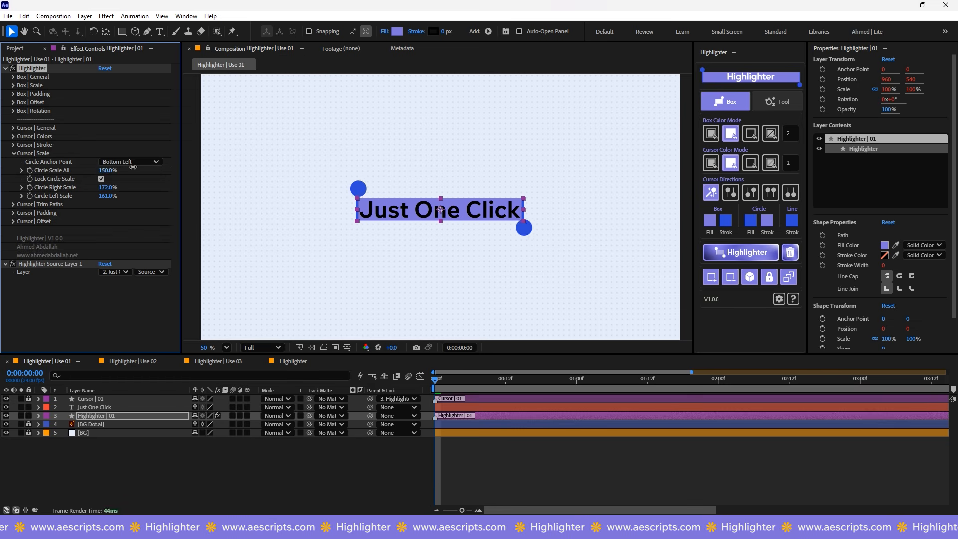
Step: Set the Circle Anchor Point to Smart, unlock the circle scale and set Circle Right Scale to 314% and Left Scale to 301%
{"action": "left_click", "coordinate": [131, 161]}
{"action": "left_click", "coordinate": [127, 172]}
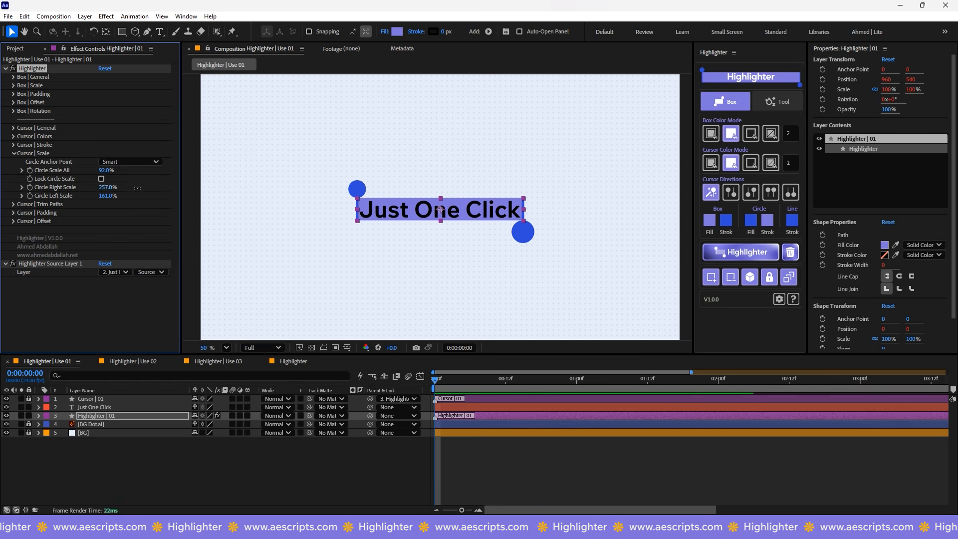
{"action": "left_click_drag", "start_coordinate": [138, 189], "coordinate": [133, 189]}
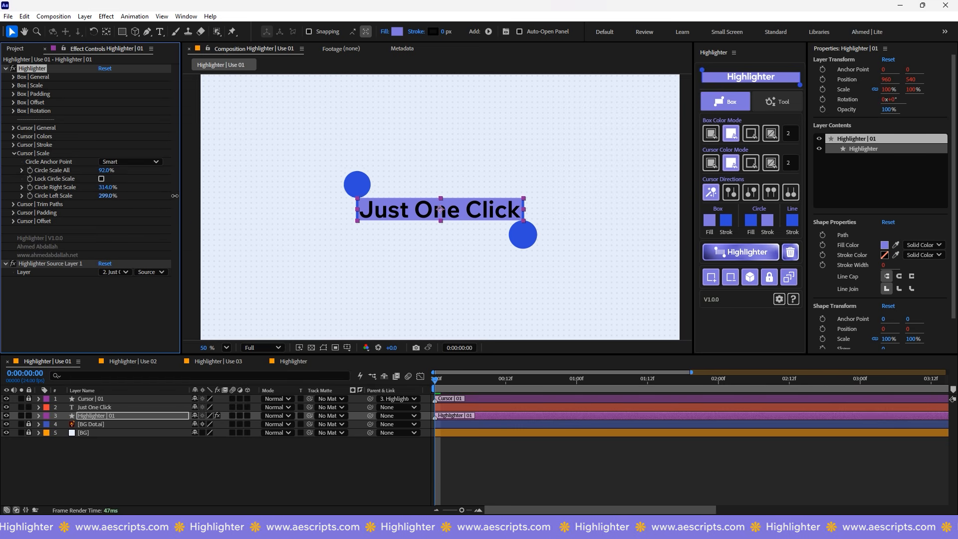
{"action": "key", "text": "ctrl+shift+a"}
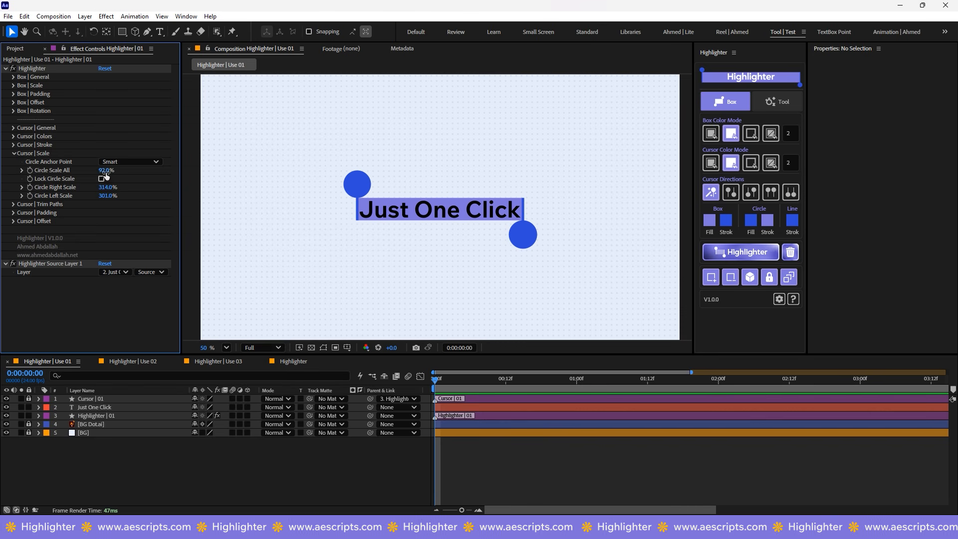
Step: Try the cursor's Lines Trim Start with Circles Follow Lines enabled, and turn Circles Follow Lines off
{"action": "left_click", "coordinate": [14, 153]}
{"action": "left_click", "coordinate": [14, 162]}
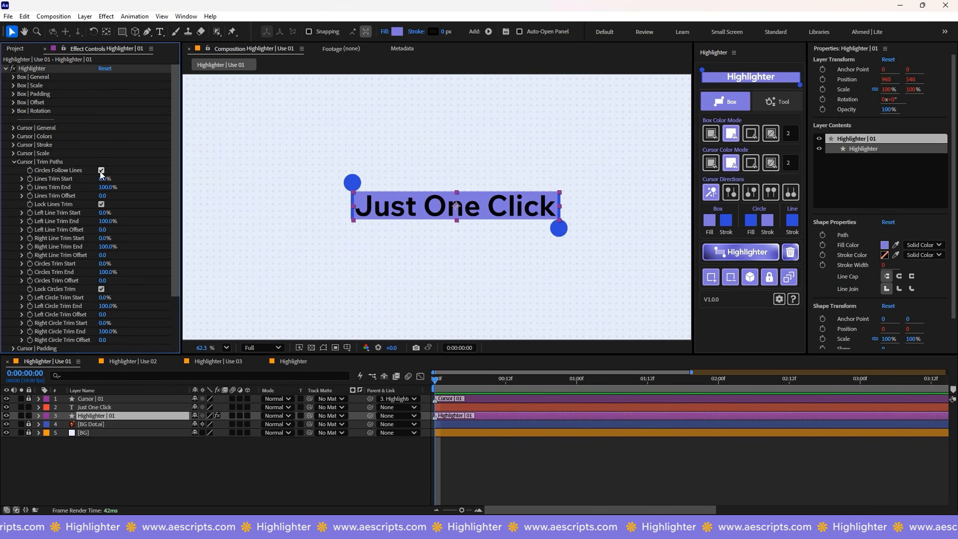
{"action": "mouse_move", "coordinate": [103, 178]}
{"action": "left_mouse_down"}
{"action": "mouse_move", "coordinate": [115, 179]}
{"action": "mouse_move", "coordinate": [100, 178]}
{"action": "left_mouse_up"}
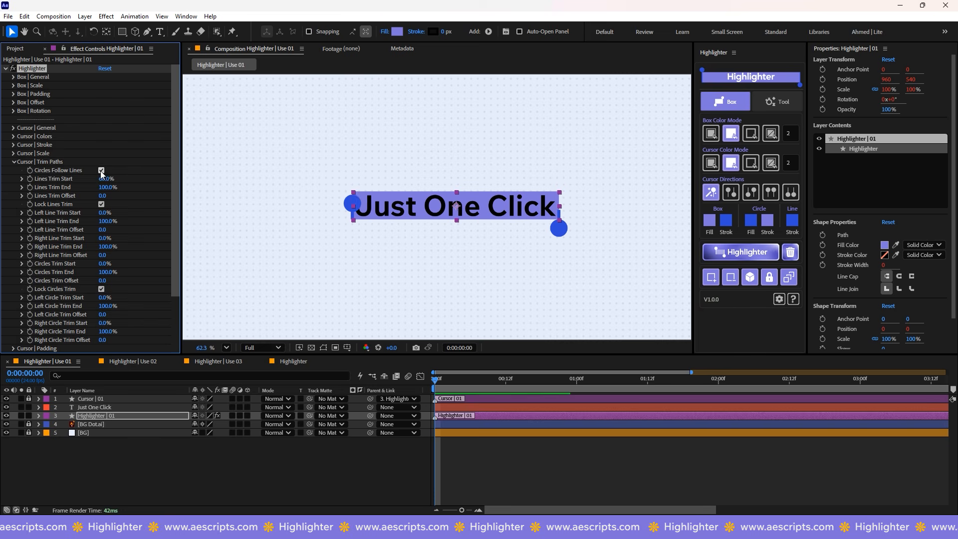
{"action": "left_click", "coordinate": [102, 170]}
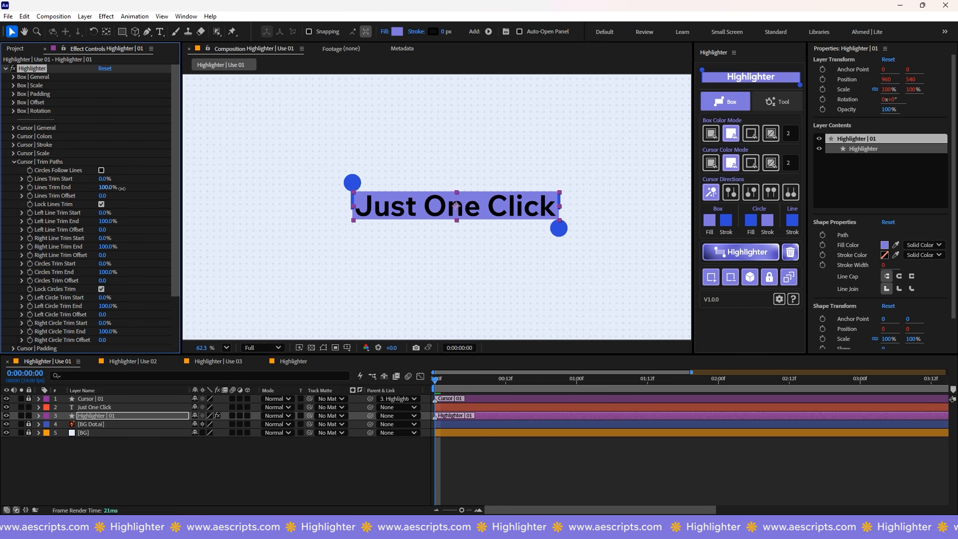
{"action": "left_click", "coordinate": [102, 170]}
Step: Set Lines Trim End to 69%, try a Lines Trim Offset of 18, and unlock the lines trim to test the individual lines
{"action": "left_click_drag", "start_coordinate": [71, 186], "coordinate": [75, 187]}
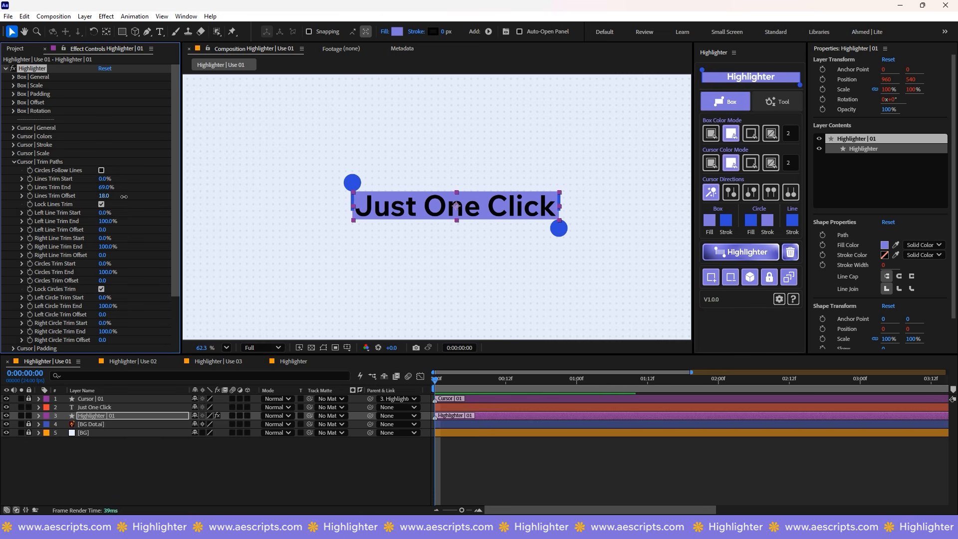
{"action": "left_click_drag", "start_coordinate": [122, 195], "coordinate": [157, 197]}
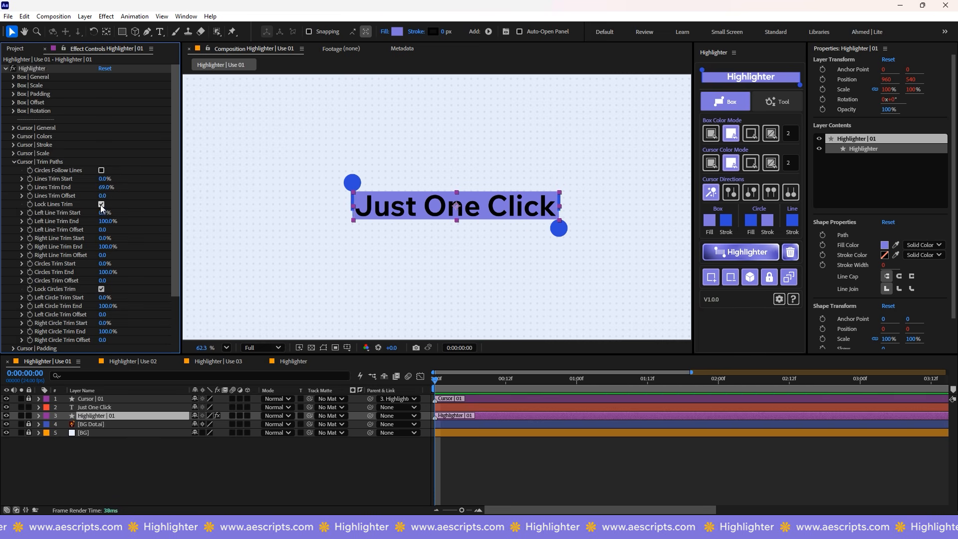
{"action": "left_click", "coordinate": [101, 204]}
{"action": "left_click_drag", "start_coordinate": [102, 214], "coordinate": [127, 240]}
{"action": "key", "text": "ctrl+z"}
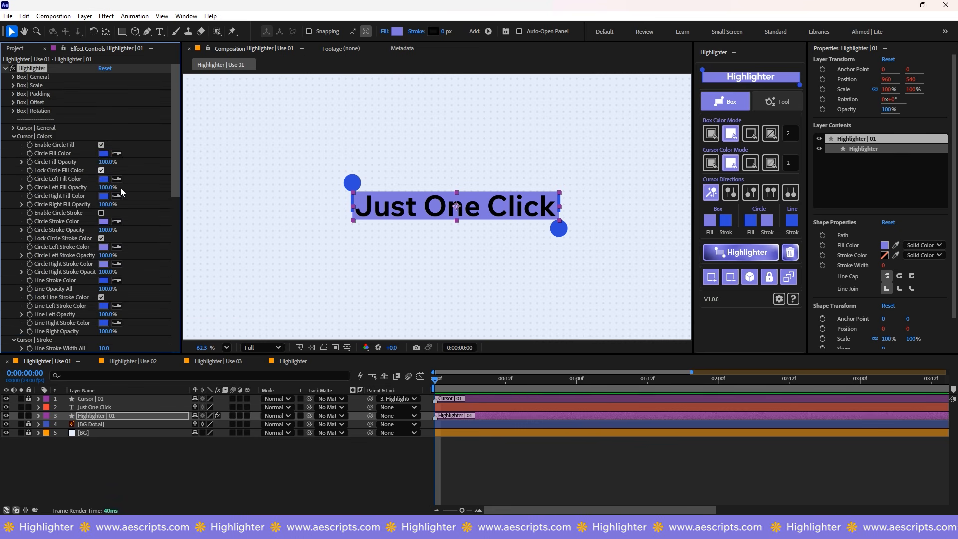
Step: Enable the cursor circle stroke, color it black and set Circle Stroke Width All to 20
{"action": "left_click", "coordinate": [101, 213]}
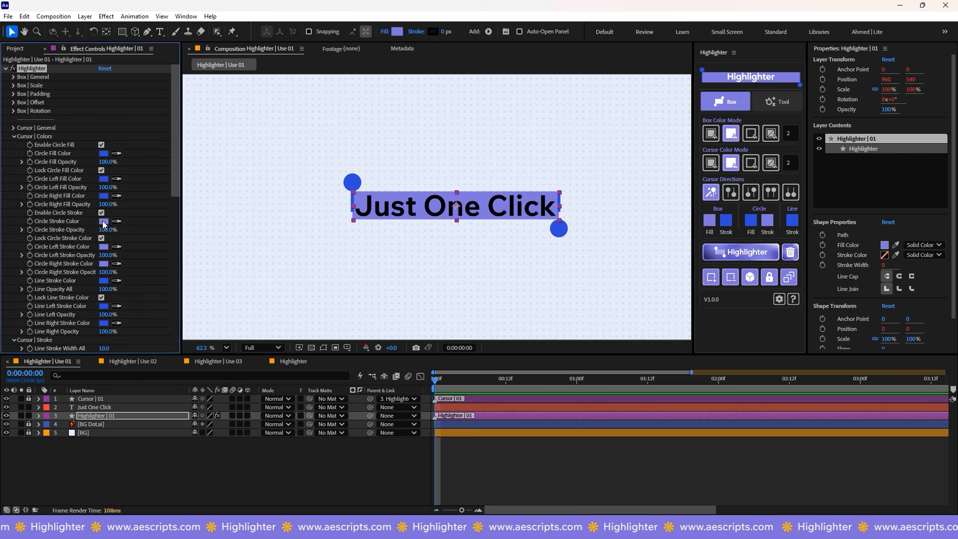
{"action": "left_click", "coordinate": [104, 221]}
{"action": "left_click_drag", "start_coordinate": [439, 451], "coordinate": [412, 474]}
{"action": "left_click", "coordinate": [641, 343]}
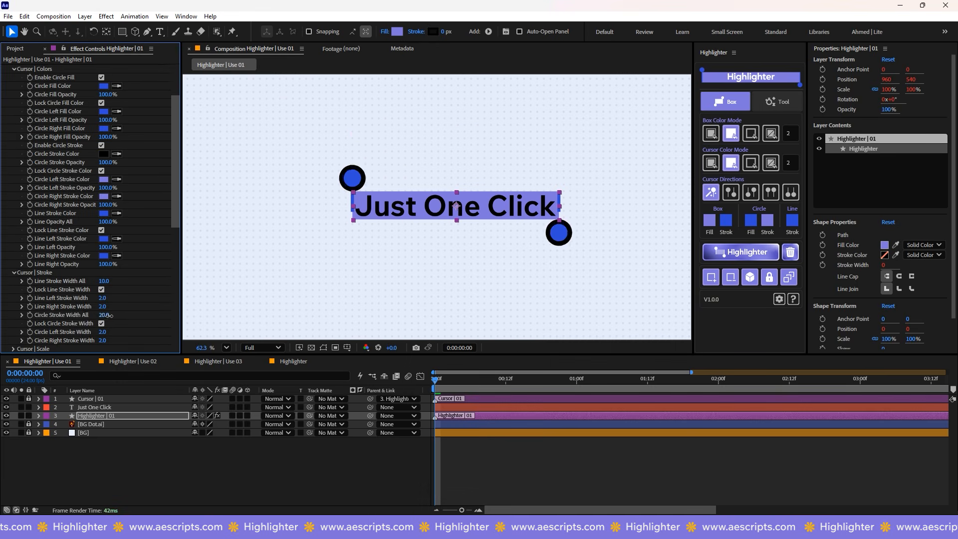
Step: Try the trim start, end and offset of both cursor circles, and unlock the circles trim
{"action": "scroll", "coordinate": [111, 299], "scroll_direction": "down", "scroll_amount": 8}
{"action": "mouse_move", "coordinate": [103, 204]}
{"action": "left_mouse_down"}
{"action": "mouse_move", "coordinate": [118, 204]}
{"action": "mouse_move", "coordinate": [92, 204]}
{"action": "left_mouse_up"}
{"action": "mouse_move", "coordinate": [106, 212]}
{"action": "left_mouse_down"}
{"action": "mouse_move", "coordinate": [71, 213]}
{"action": "mouse_move", "coordinate": [95, 212]}
{"action": "left_mouse_up"}
{"action": "left_click_drag", "start_coordinate": [107, 221], "coordinate": [114, 266]}
{"action": "left_click", "coordinate": [101, 230]}
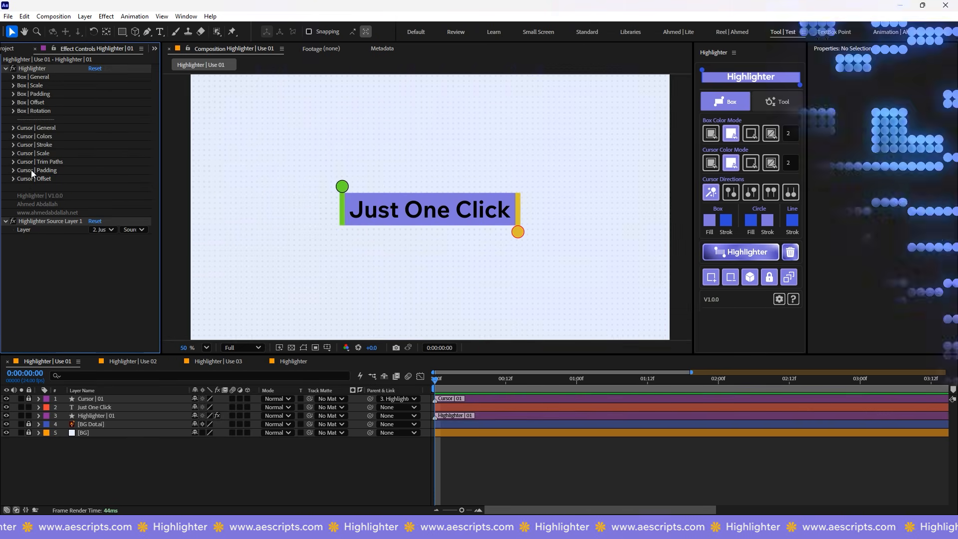
Step: Try Lines Padding All and a Lines Padding Height of 167 on the cursor lines, undoing each trial
{"action": "left_click", "coordinate": [14, 171]}
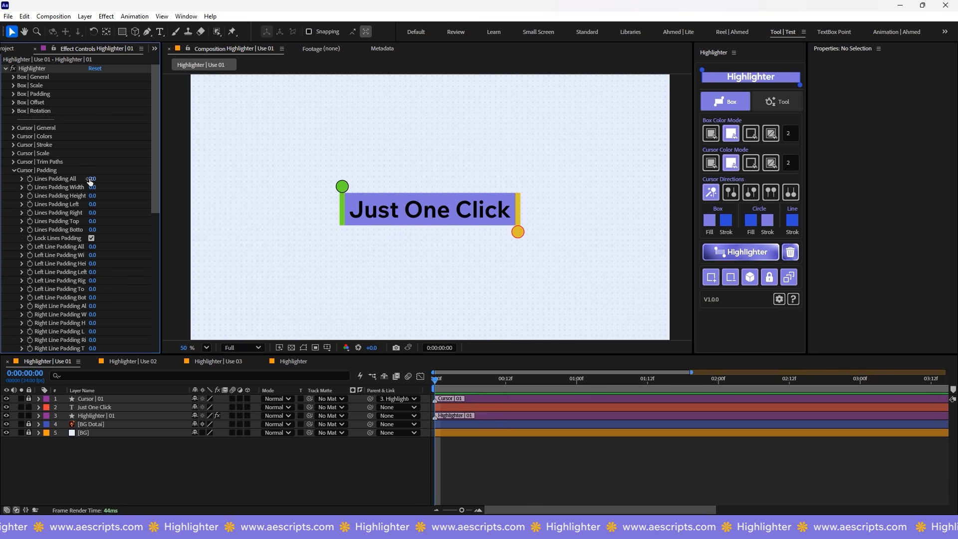
{"action": "left_click_drag", "start_coordinate": [89, 179], "coordinate": [174, 187]}
{"action": "key", "text": "ctrl+z"}
{"action": "key", "text": "ctrl+z"}
{"action": "left_click_drag", "start_coordinate": [92, 195], "coordinate": [169, 188]}
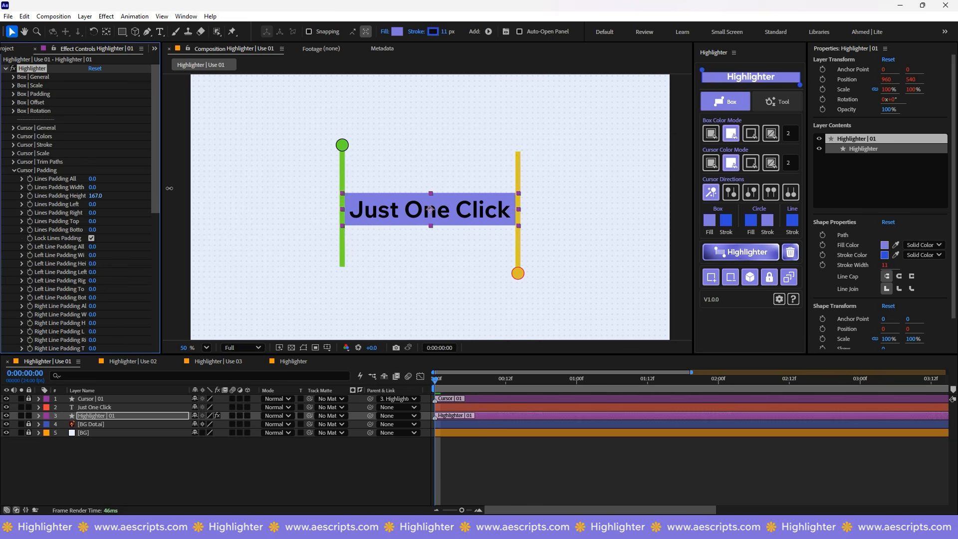
{"action": "key", "text": "ctrl+z"}
Step: Try padding the cursor lines on individual sides, including a bottom padding of 72, and undo the trials
{"action": "left_click_drag", "start_coordinate": [92, 204], "coordinate": [111, 215]}
{"action": "key", "text": "ctrl+z"}
{"action": "key", "text": "ctrl+z"}
{"action": "key", "text": "ctrl+z"}
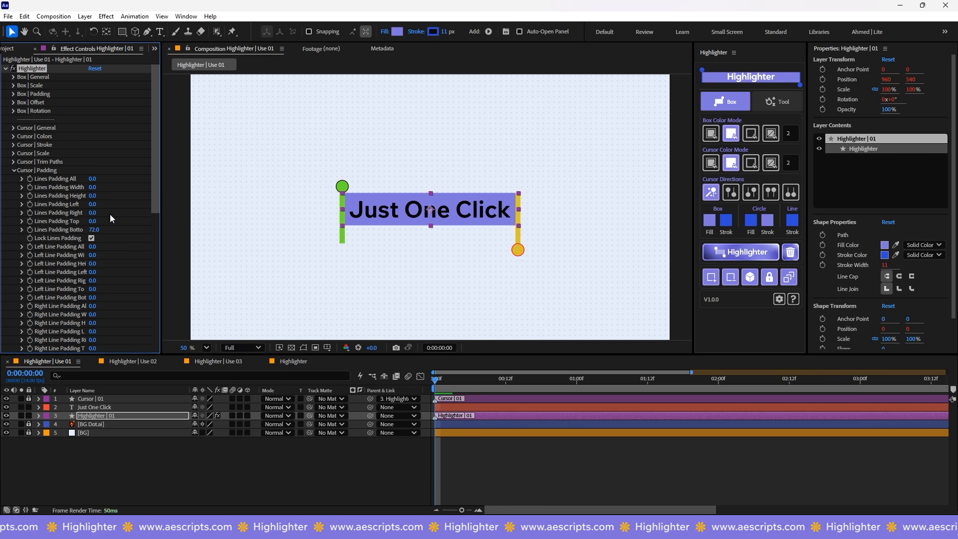
{"action": "key", "text": "ctrl+z"}
Step: Unlock the lines padding and try padding only the left cursor line, undoing each trial
{"action": "left_click", "coordinate": [92, 238]}
{"action": "scroll", "coordinate": [100, 229], "scroll_direction": "down", "scroll_amount": 3}
{"action": "left_click_drag", "start_coordinate": [92, 157], "coordinate": [148, 156]}
{"action": "key", "text": "ctrl+z"}
{"action": "left_click_drag", "start_coordinate": [92, 165], "coordinate": [148, 175]}
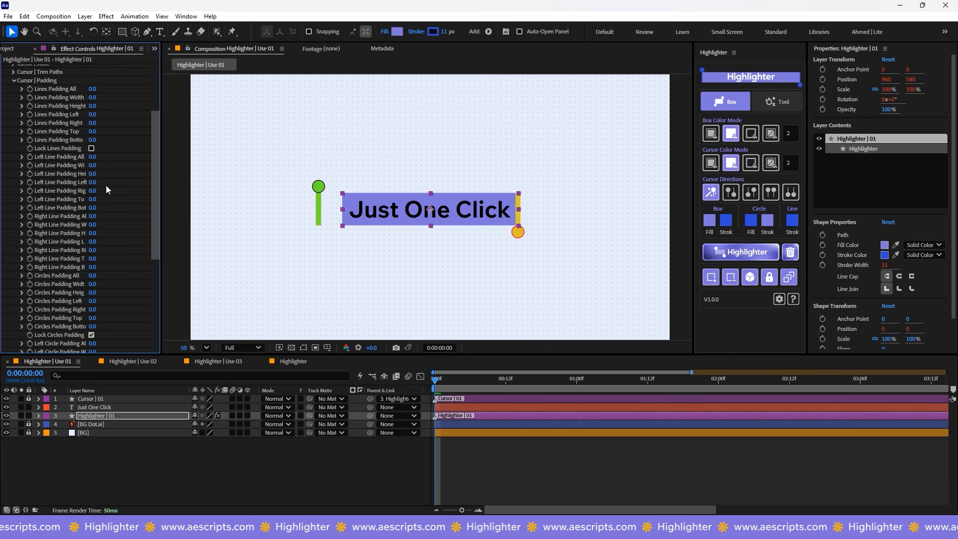
{"action": "key", "text": "ctrl+z"}
Step: Try a Left Line Padding Top of 125 and separate right line padding values, and undo the trials
{"action": "left_click_drag", "start_coordinate": [92, 199], "coordinate": [84, 198]}
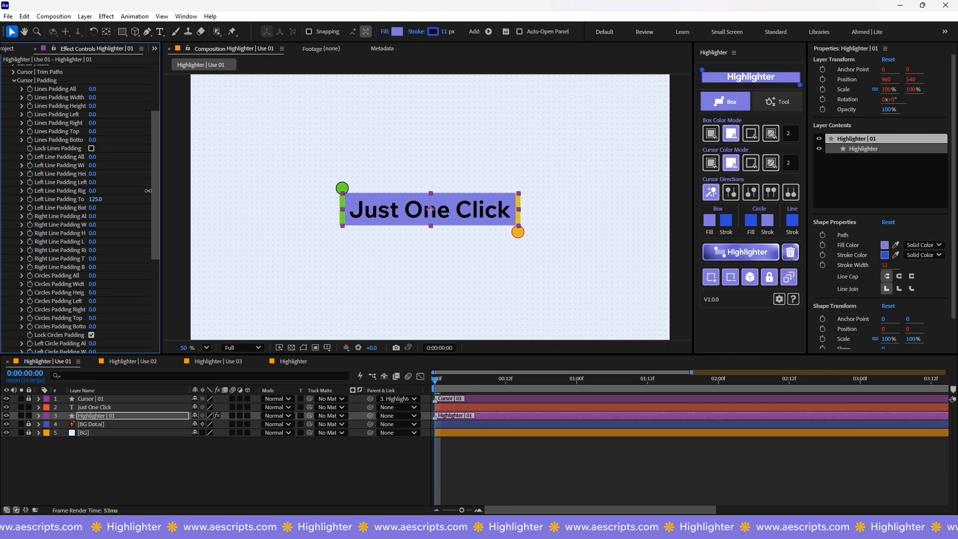
{"action": "left_click_drag", "start_coordinate": [172, 206], "coordinate": [164, 206]}
{"action": "key", "text": "ctrl+z"}
{"action": "left_click_drag", "start_coordinate": [92, 216], "coordinate": [158, 233]}
{"action": "key", "text": "ctrl+z"}
{"action": "key", "text": "ctrl+z"}
{"action": "key", "text": "ctrl+z"}
Step: Try Circles Padding All at 52 and Circles Padding Right at 95, undoing each trial, and test the remaining circle padding
{"action": "left_click_drag", "start_coordinate": [103, 258], "coordinate": [116, 228]}
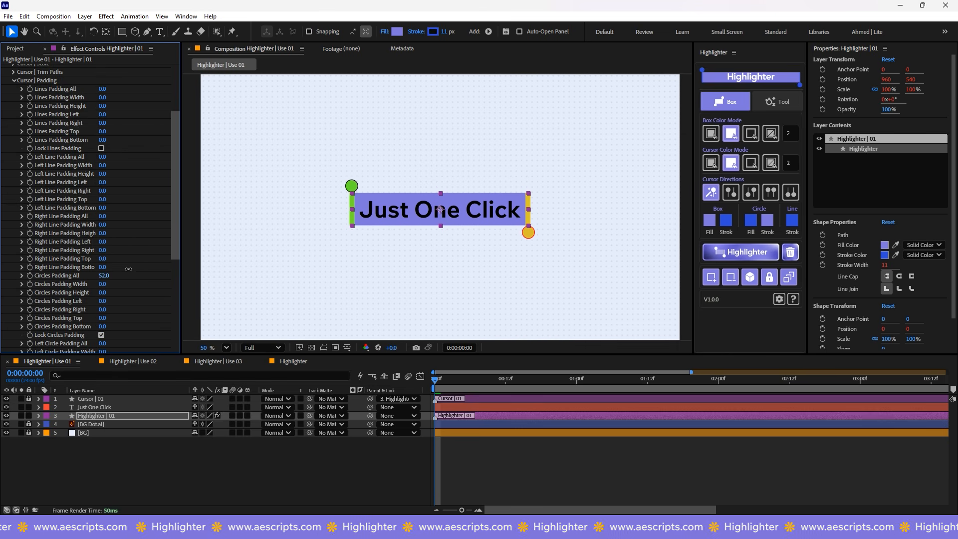
{"action": "key", "text": "ctrl+z"}
{"action": "scroll", "coordinate": [125, 292], "scroll_direction": "down", "scroll_amount": 3}
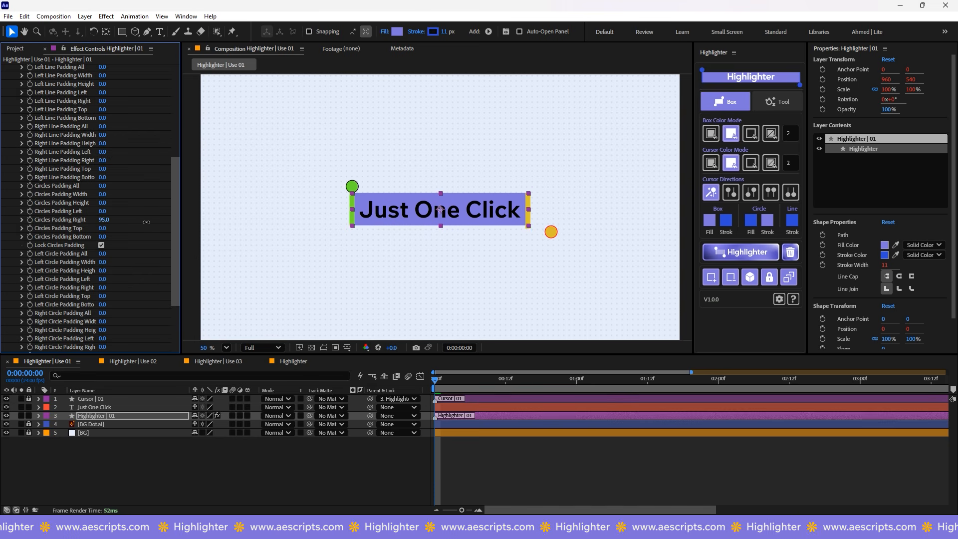
{"action": "key", "text": "ctrl+z"}
{"action": "scroll", "coordinate": [127, 231], "scroll_direction": "down", "scroll_amount": 3}
{"action": "left_click_drag", "start_coordinate": [102, 192], "coordinate": [111, 217]}
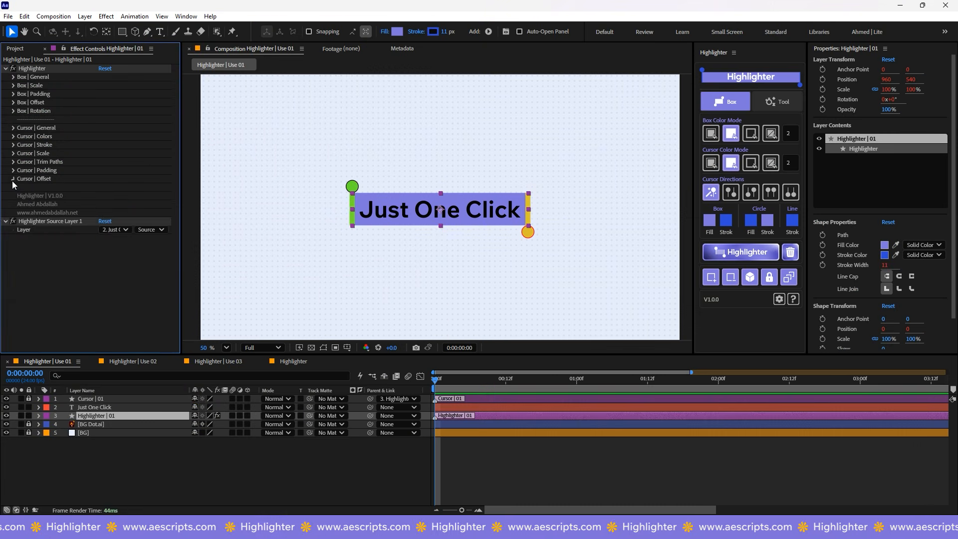
Step: Try offsetting both cursor lines, undo it, and unlock the lines offset to try a Left Line Offset X of -49
{"action": "left_click", "coordinate": [13, 179]}
{"action": "left_click_drag", "start_coordinate": [103, 187], "coordinate": [78, 220]}
{"action": "key", "text": "ctrl+z"}
{"action": "left_click", "coordinate": [101, 212]}
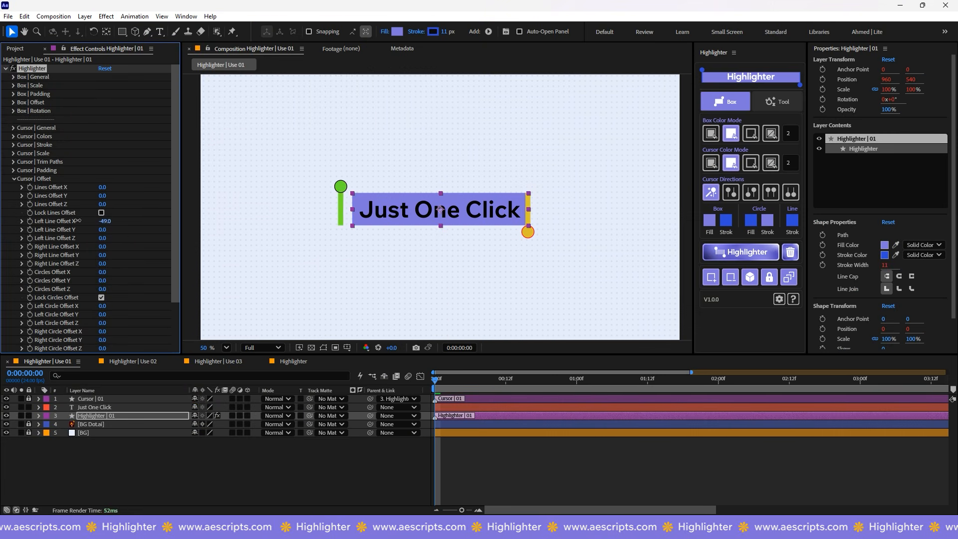
Step: Unlock the circles offset and try individual line and circle offsets, including a Right Line Offset Z of -30, undoing the trials
{"action": "scroll", "coordinate": [106, 239], "scroll_direction": "down", "scroll_amount": 3}
{"action": "left_click", "coordinate": [101, 246]}
{"action": "left_click_drag", "start_coordinate": [102, 255], "coordinate": [132, 255]}
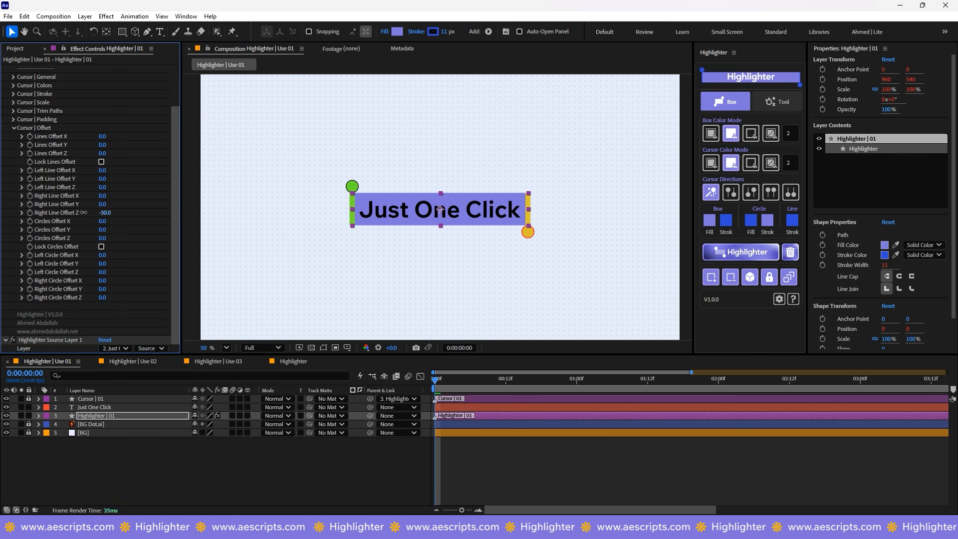
{"action": "left_click_drag", "start_coordinate": [140, 206], "coordinate": [186, 208]}
{"action": "key", "text": "ctrl+z"}
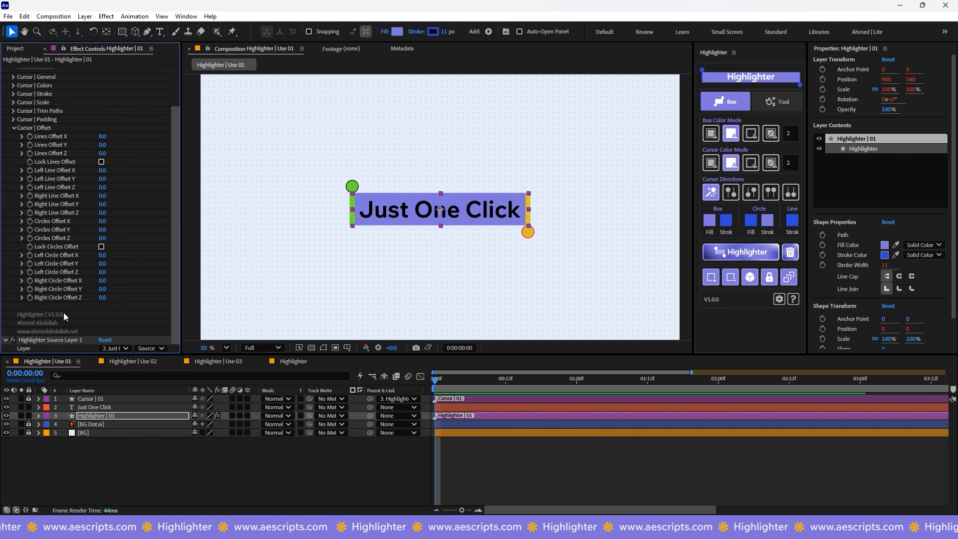
{"action": "left_click", "coordinate": [18, 128]}
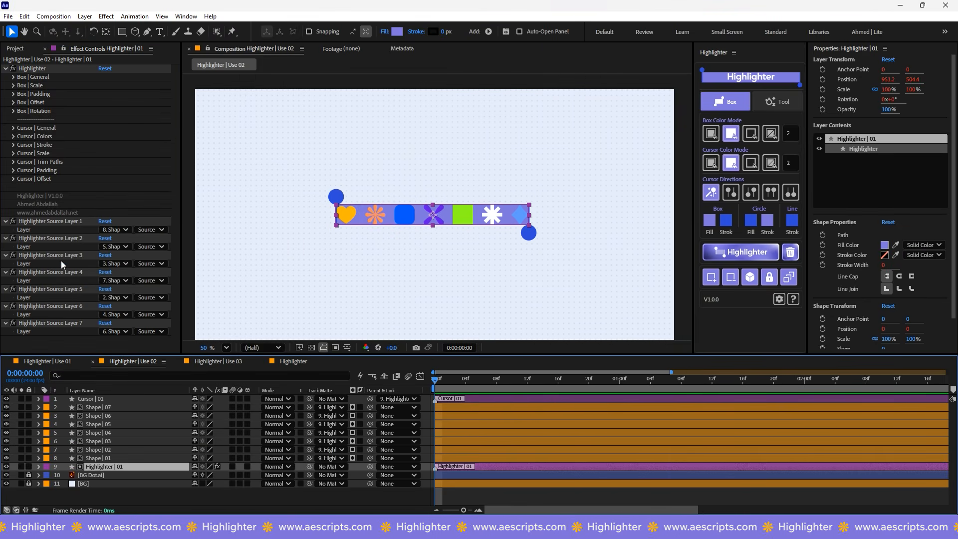
Step: Examine which shape layer is assigned to each of Highlighter Source Layers 2 through 7 in the Highlighter | Use 02 composition
{"action": "left_click", "coordinate": [114, 246]}
{"action": "left_click", "coordinate": [122, 297]}
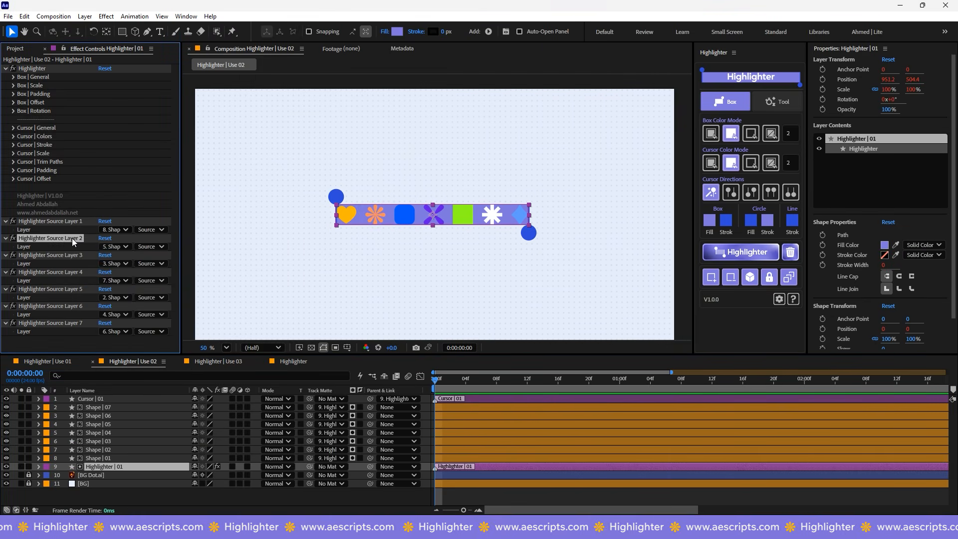
{"action": "left_click", "coordinate": [118, 248]}
{"action": "left_click", "coordinate": [115, 264]}
{"action": "left_click", "coordinate": [115, 263]}
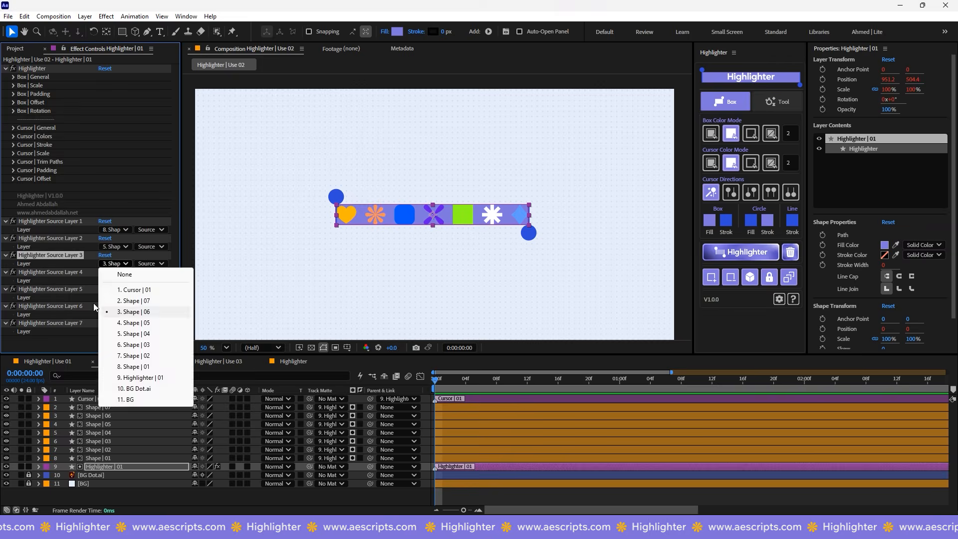
{"action": "left_click", "coordinate": [114, 280]}
{"action": "left_click", "coordinate": [115, 281]}
{"action": "left_click", "coordinate": [115, 298]}
{"action": "left_click", "coordinate": [115, 297]}
{"action": "left_click", "coordinate": [131, 335]}
{"action": "left_click", "coordinate": [115, 314]}
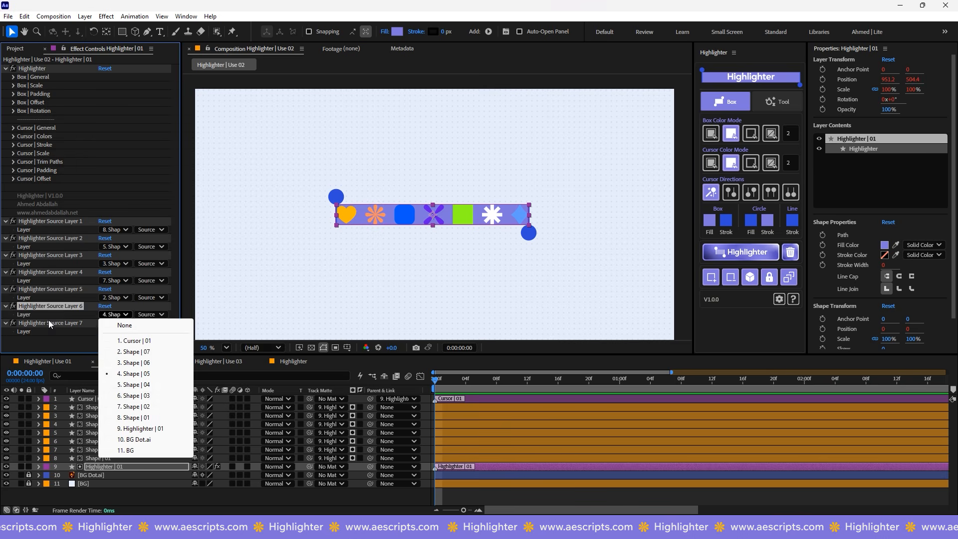
{"action": "left_click", "coordinate": [130, 374]}
{"action": "left_click", "coordinate": [115, 331]}
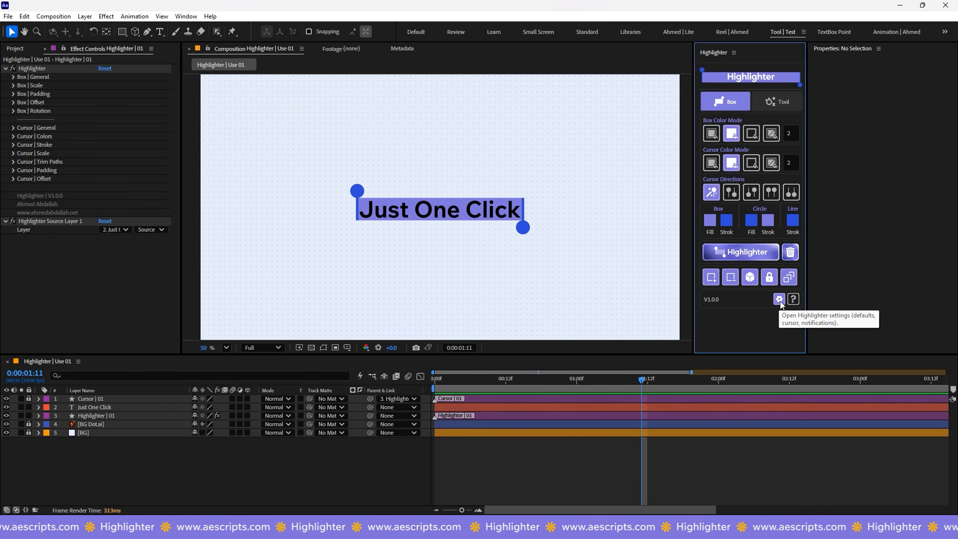
Step: Examine the Box and Cursor defaults in the Highlighter settings
{"action": "left_click", "coordinate": [779, 299]}
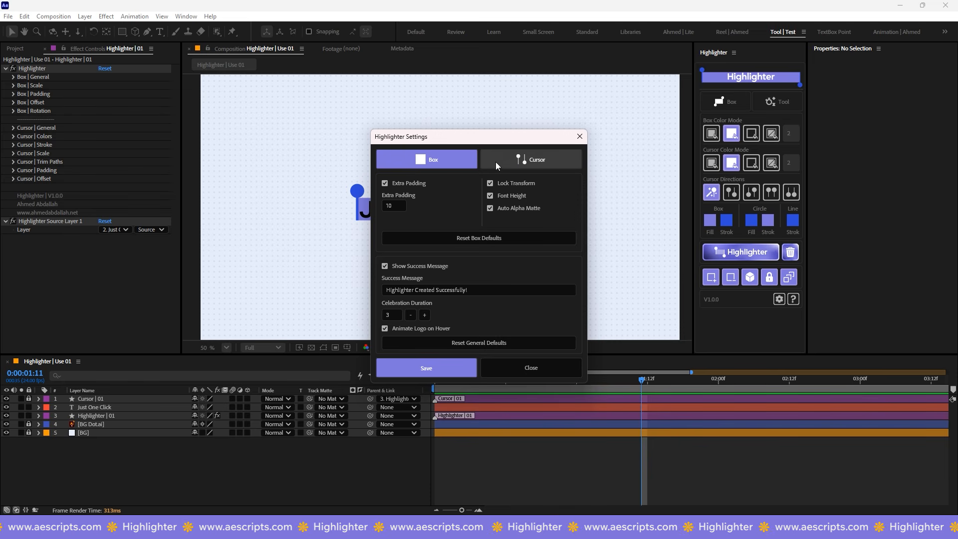
{"action": "left_click", "coordinate": [521, 162]}
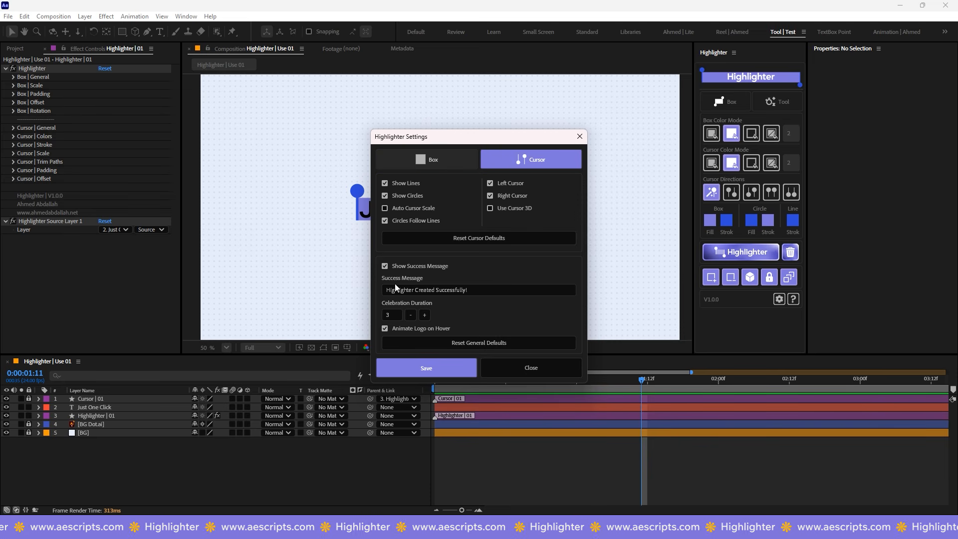
{"action": "left_click", "coordinate": [443, 157]}
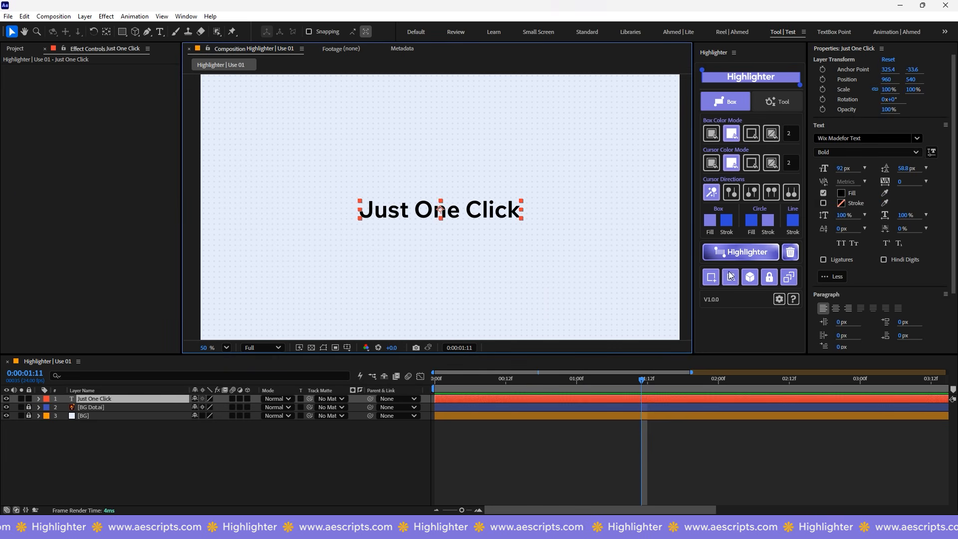
Step: Create a highlighter on the Just One Click text and toggle its Extra Padding on and off
{"action": "left_click", "coordinate": [739, 252]}
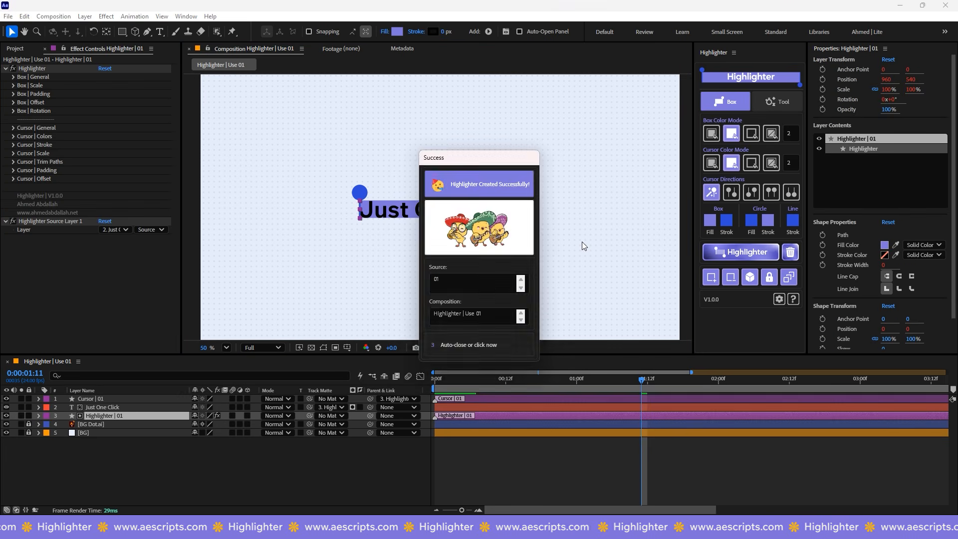
{"action": "left_click", "coordinate": [455, 339]}
{"action": "left_click", "coordinate": [102, 162]}
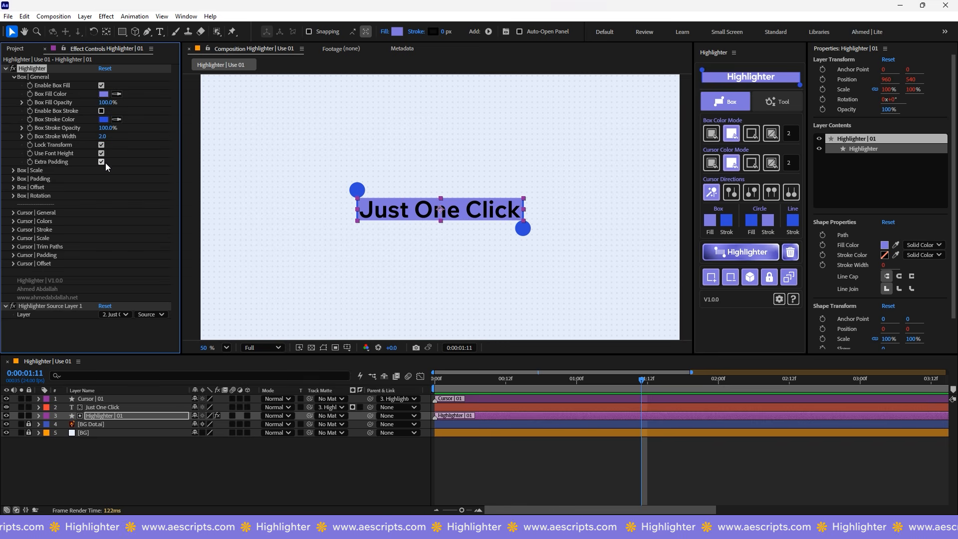
{"action": "left_click", "coordinate": [102, 162]}
{"action": "left_click", "coordinate": [419, 258]}
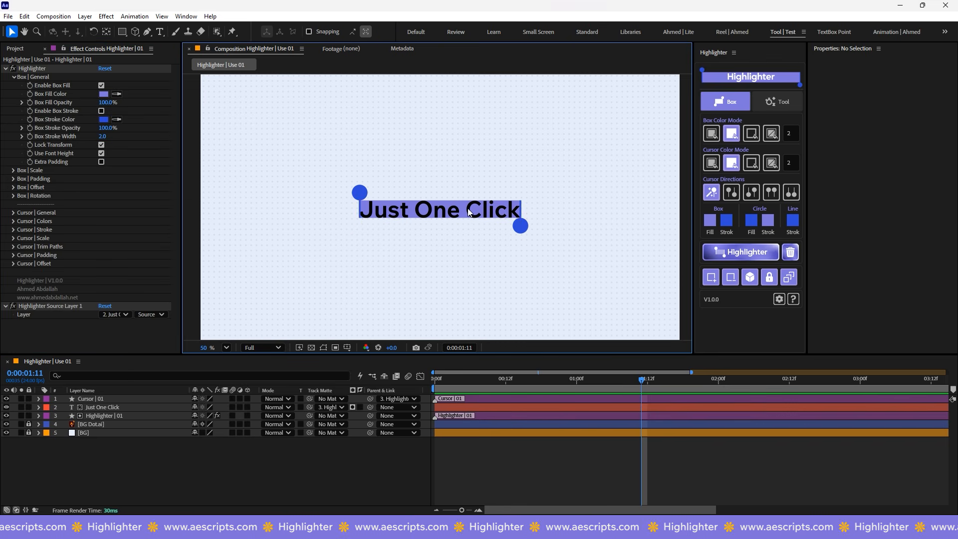
Step: Remove the highlighter from the text and save the Box defaults with Extra Padding enabled at 10
{"action": "left_click", "coordinate": [519, 412]}
{"action": "left_click", "coordinate": [790, 252]}
{"action": "left_click", "coordinate": [779, 298]}
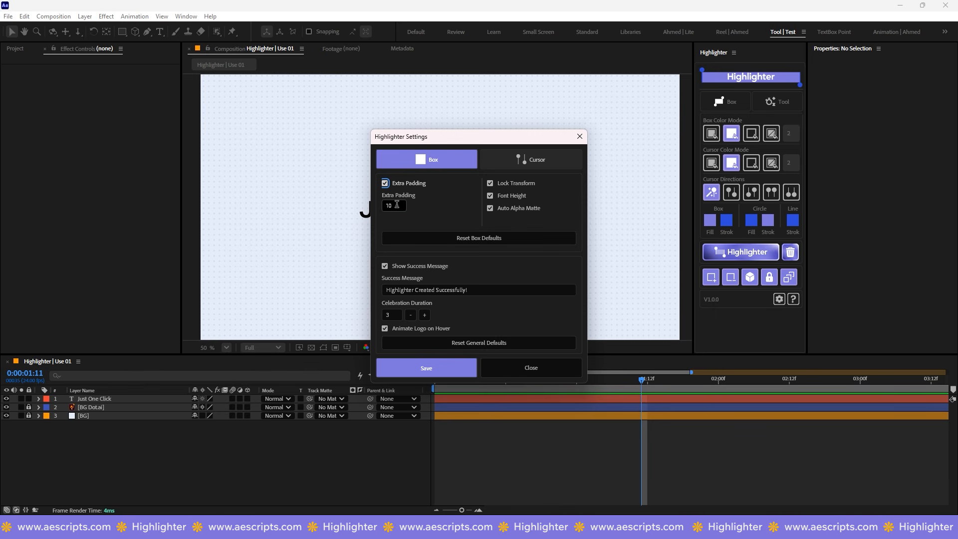
{"action": "left_click", "coordinate": [426, 368]}
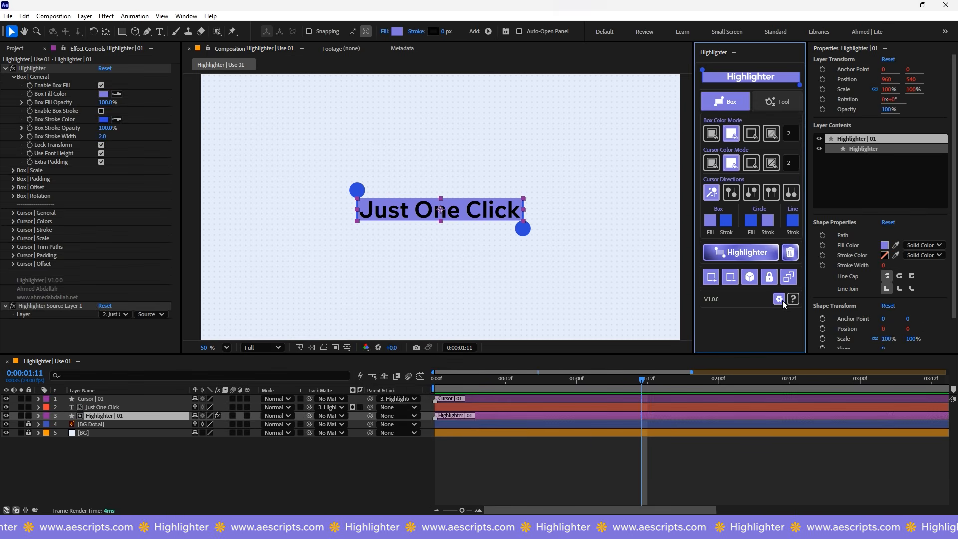
Step: Switch the Lock Transform default in the Box settings and create a highlighter on the Just One Click text
{"action": "left_click", "coordinate": [780, 299]}
{"action": "left_click", "coordinate": [499, 187]}
{"action": "key", "text": "Return"}
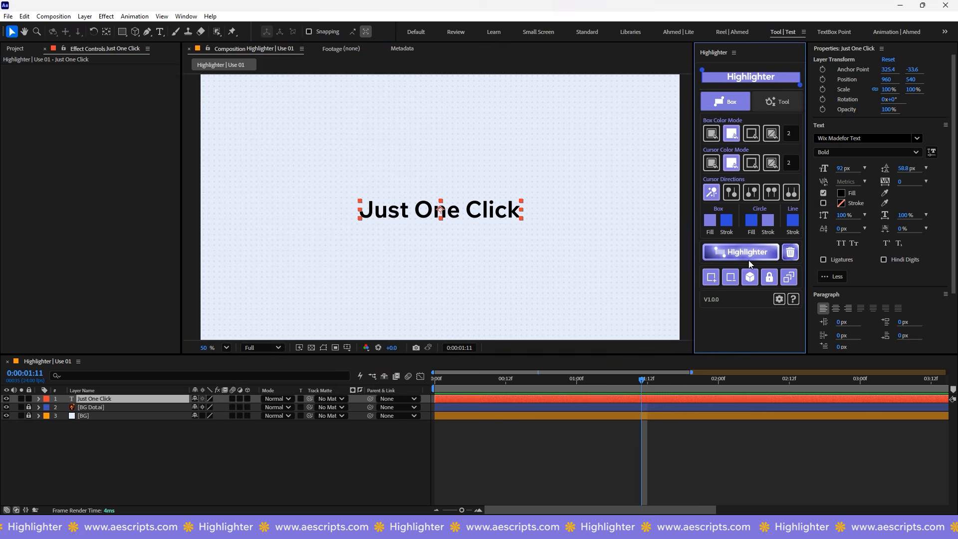
{"action": "left_click", "coordinate": [749, 260]}
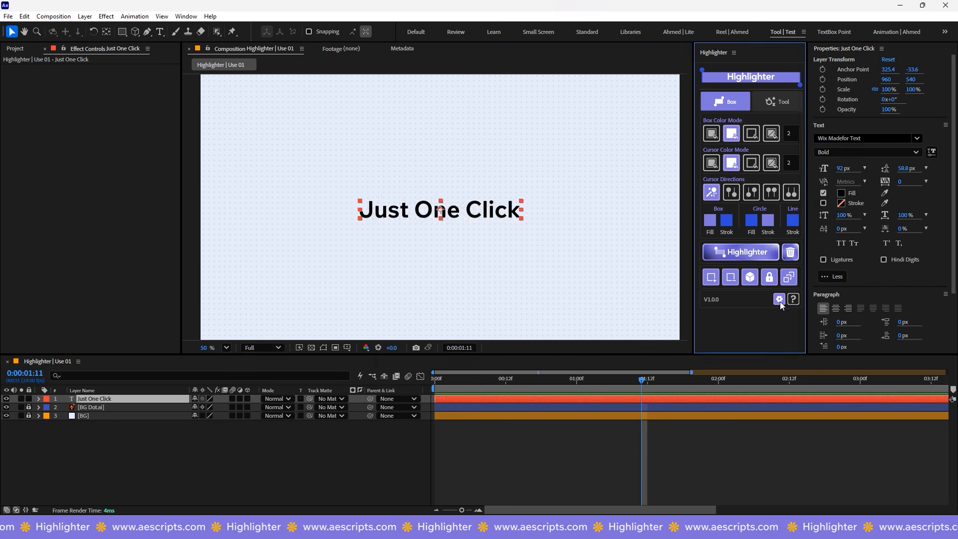
Step: Save the Box defaults with Lock Transform enabled and Font Height disabled
{"action": "left_click", "coordinate": [779, 299]}
{"action": "left_click", "coordinate": [448, 367]}
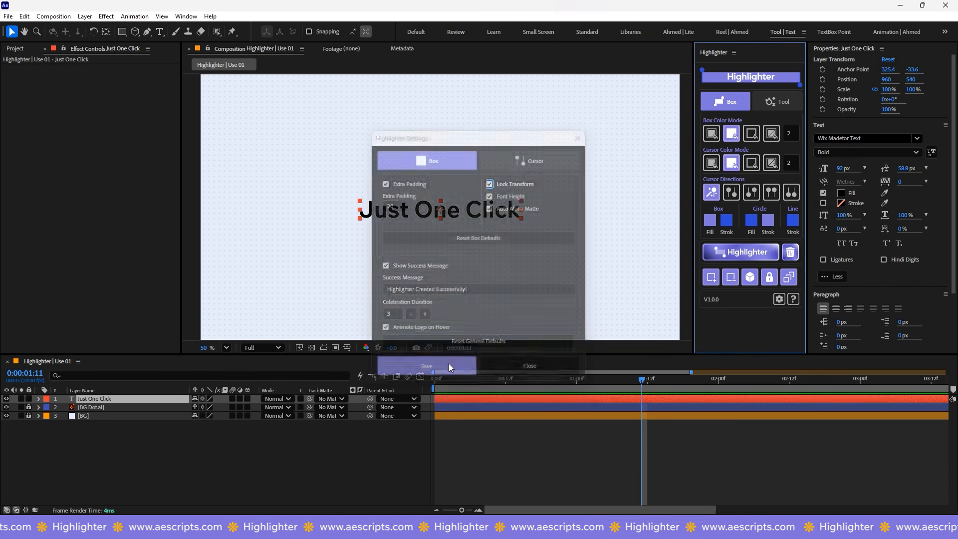
{"action": "left_click", "coordinate": [779, 299]}
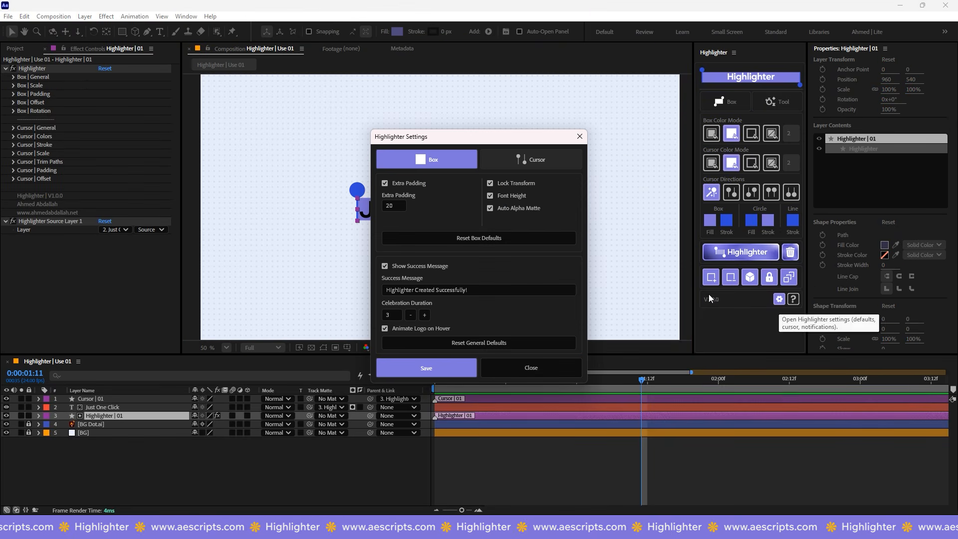
{"action": "left_click", "coordinate": [491, 195]}
{"action": "left_click", "coordinate": [448, 368]}
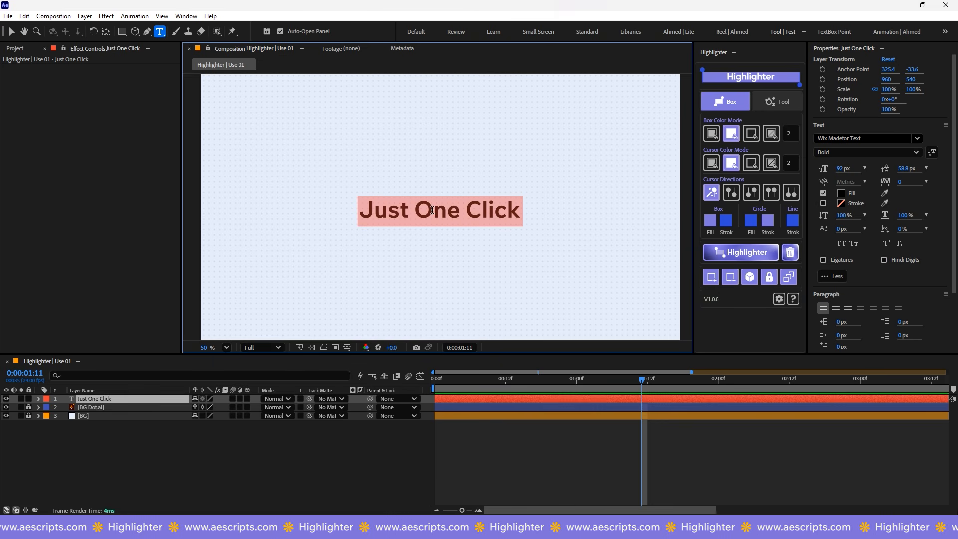
Step: Create a highlighter on the text retyped as google, and another with the text restored to Just One Click
{"action": "type", "text": "googl"}
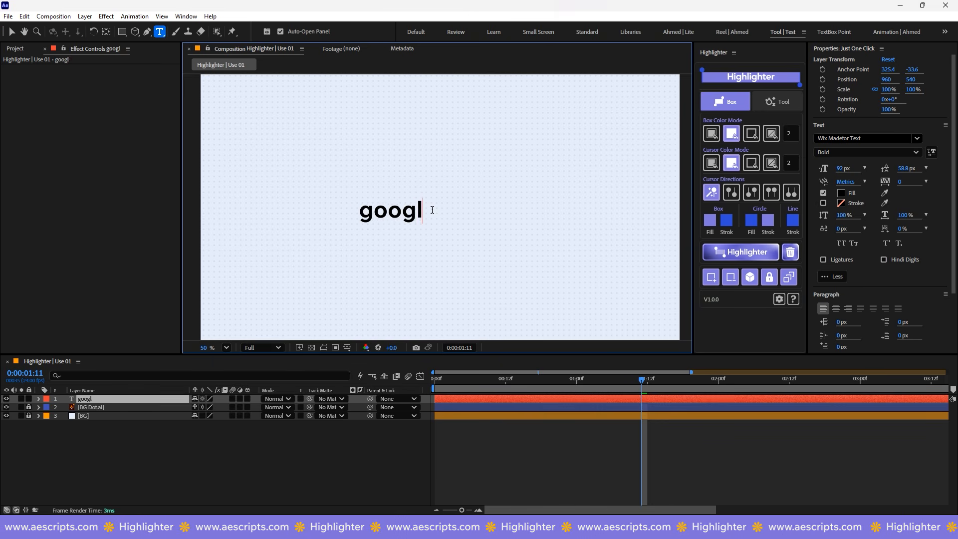
{"action": "type", "text": "e"}
{"action": "left_click", "coordinate": [766, 253]}
{"action": "type", "text": "Just One Cl"}
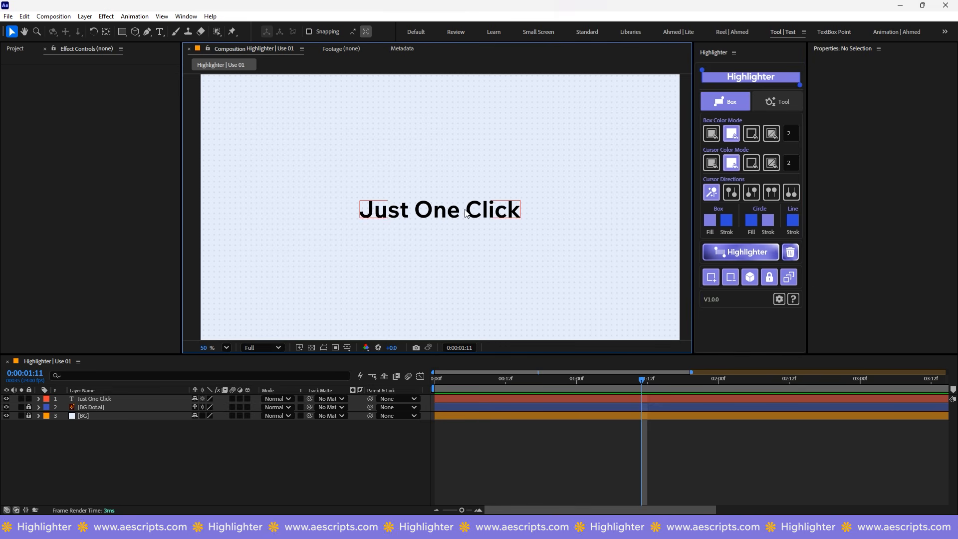
{"action": "left_click", "coordinate": [752, 256]}
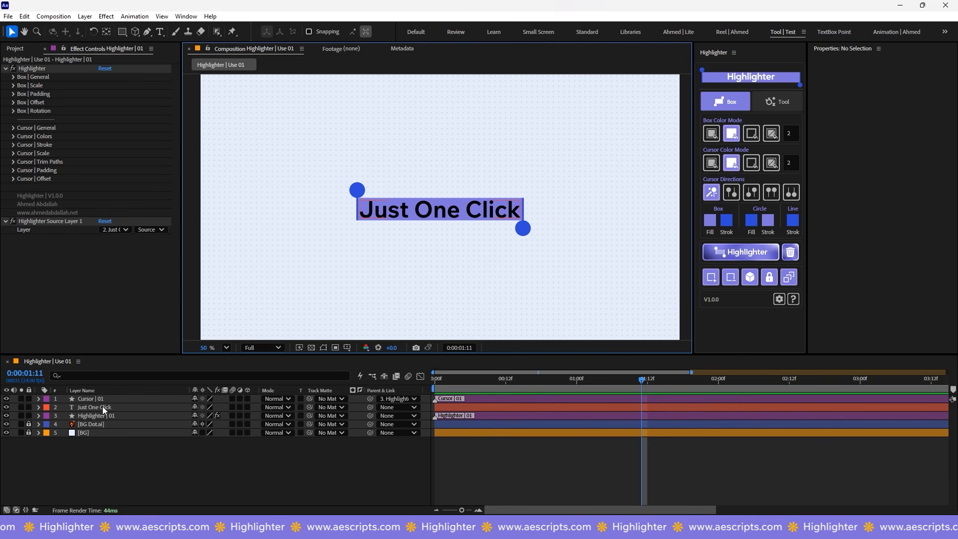
Step: Save the Box defaults with Auto Alpha Matte enabled and highlight the text, using Highlighter | 01 as its track matte
{"action": "left_click", "coordinate": [103, 407]}
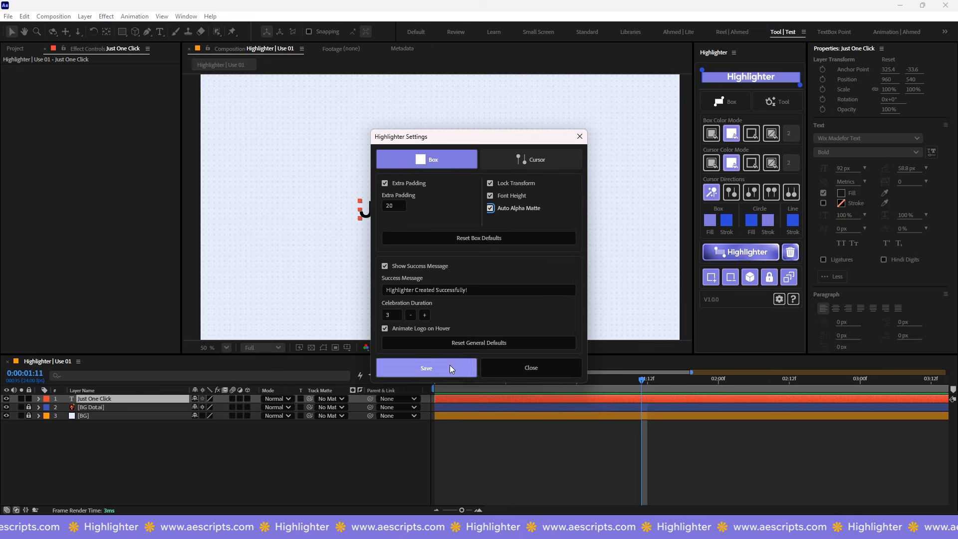
{"action": "left_click", "coordinate": [424, 366]}
{"action": "left_click", "coordinate": [758, 256]}
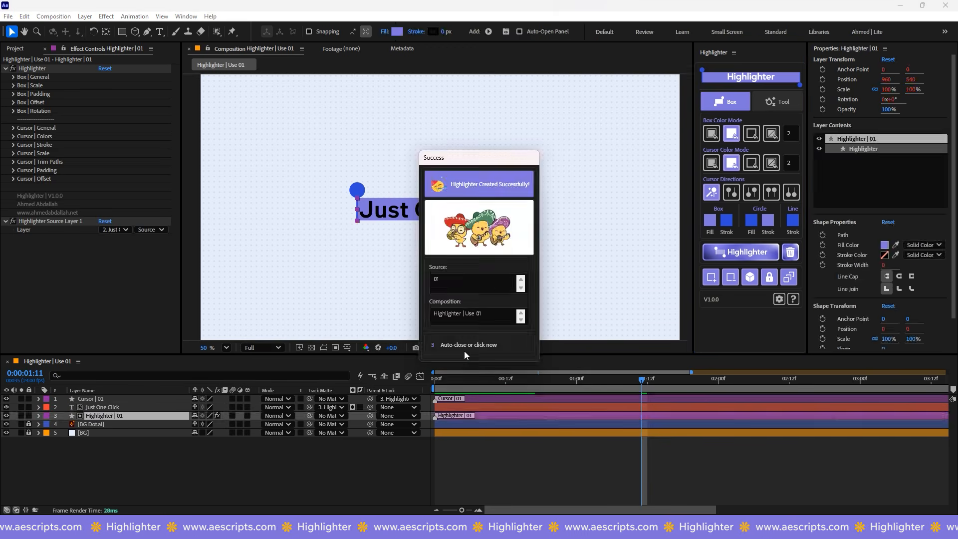
{"action": "left_click", "coordinate": [337, 407]}
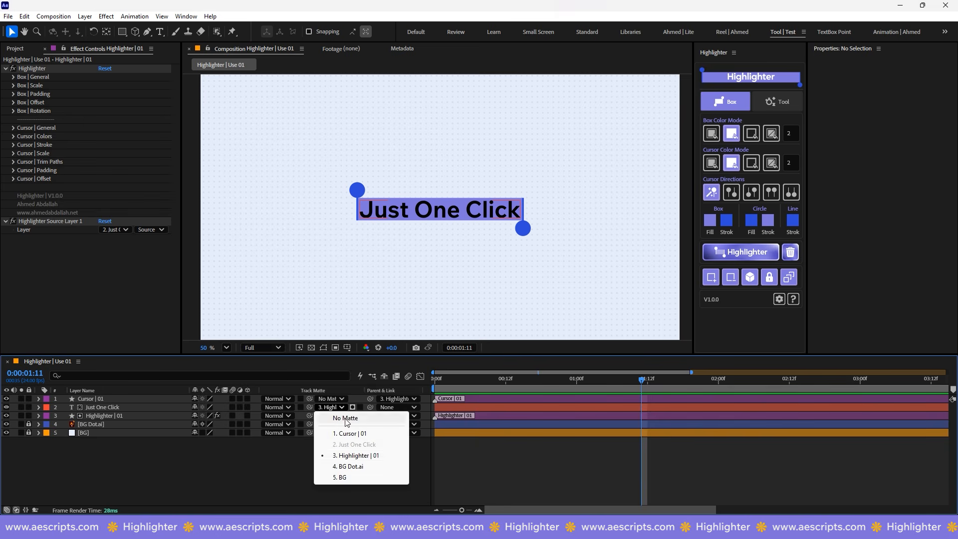
{"action": "left_click", "coordinate": [344, 457]}
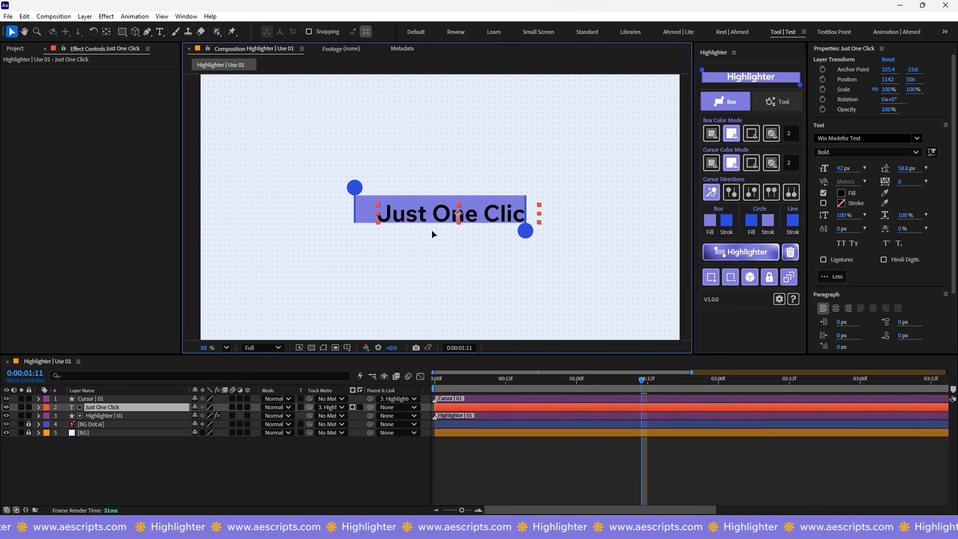
Step: Remove the highlighter from the text and reset the Box defaults in the Highlighter settings
{"action": "left_click", "coordinate": [790, 252]}
{"action": "left_click", "coordinate": [779, 300]}
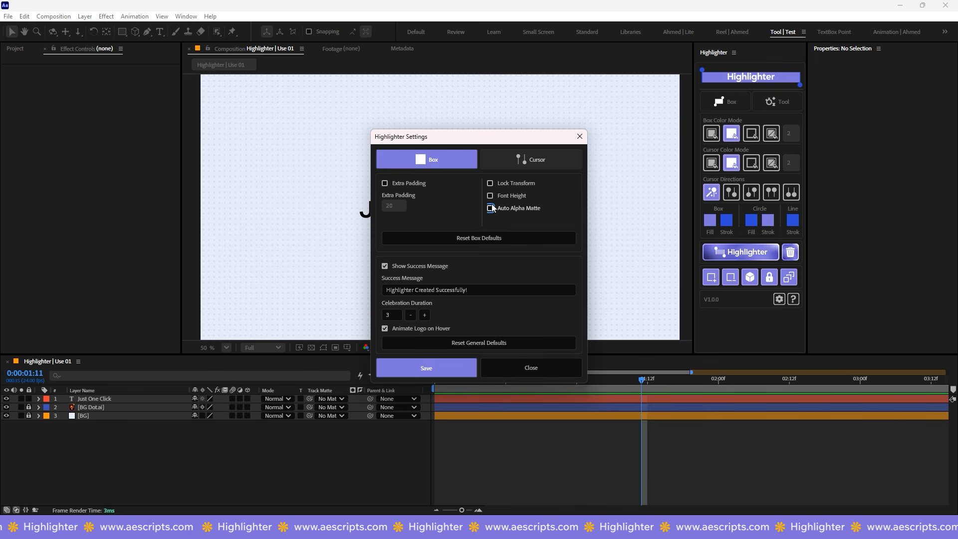
{"action": "left_click", "coordinate": [490, 241]}
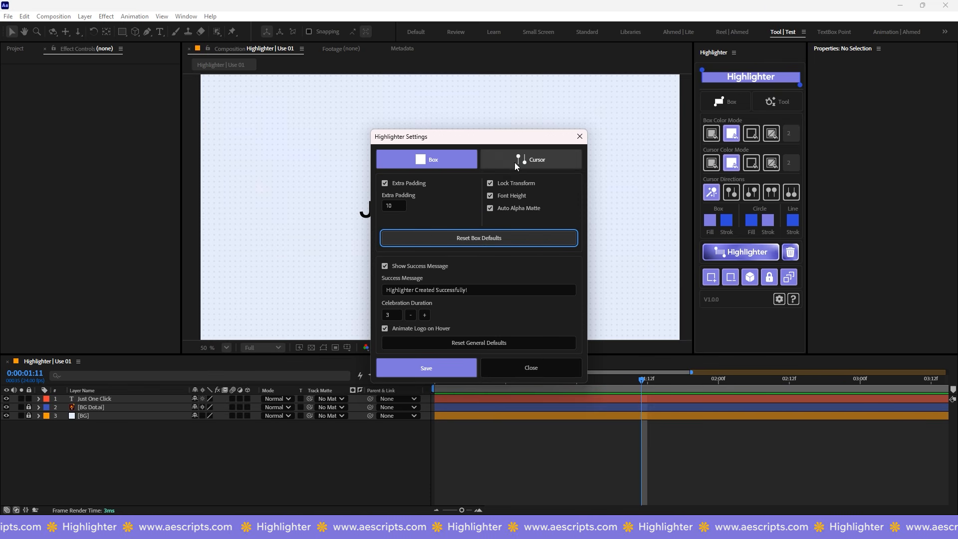
Step: Save the Cursor defaults with Show Lines disabled and create a highlighter on the Just One Click text
{"action": "left_click", "coordinate": [516, 159]}
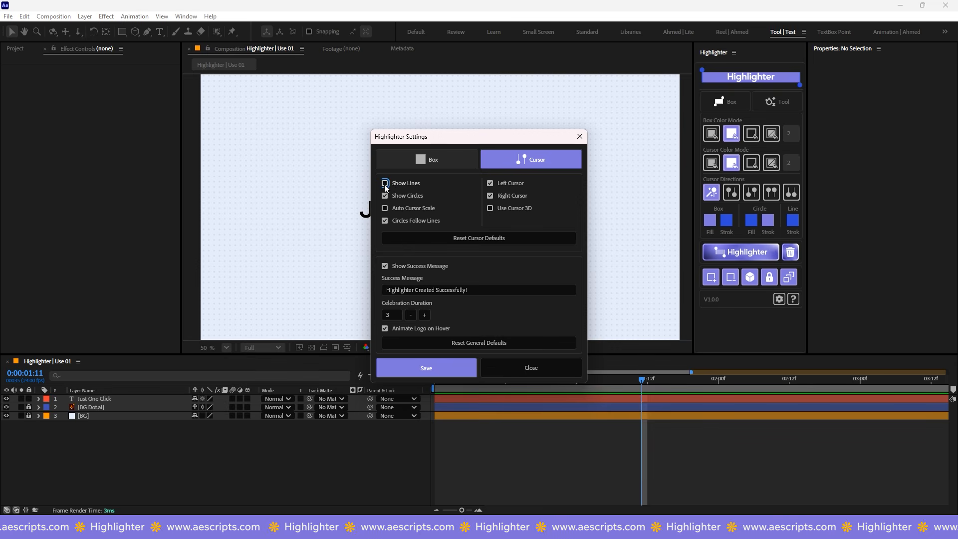
{"action": "left_click", "coordinate": [405, 365]}
{"action": "left_click", "coordinate": [446, 223]}
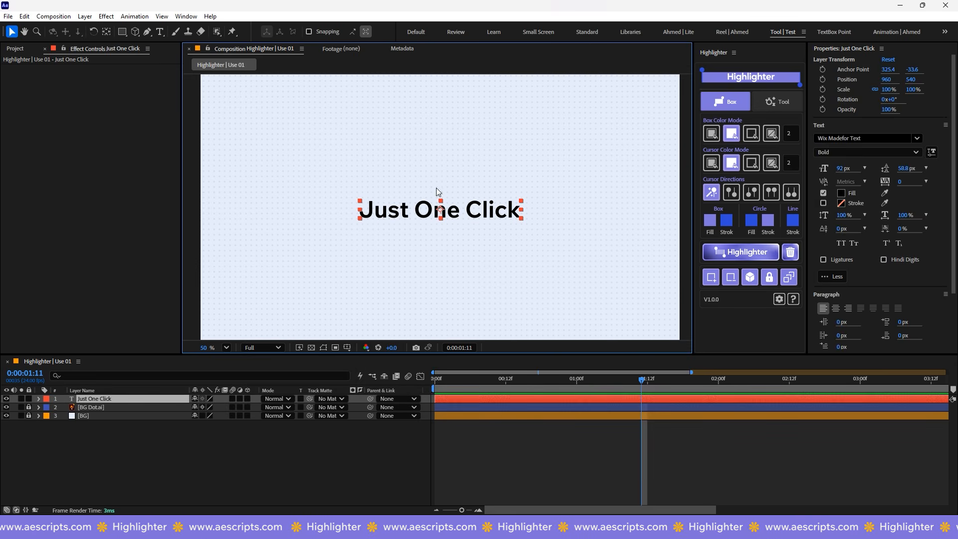
{"action": "left_click", "coordinate": [740, 252]}
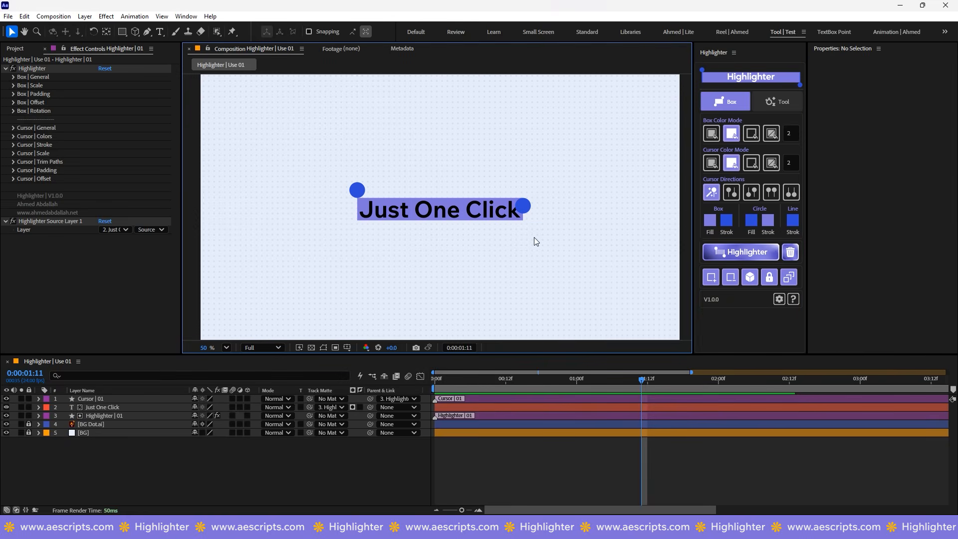
Step: Turn off Circles Follow Lines in the highlighter's Cursor Trim Paths settings
{"action": "scroll", "coordinate": [523, 199], "scroll_direction": "up", "scroll_amount": 2}
{"action": "left_click", "coordinate": [14, 162]}
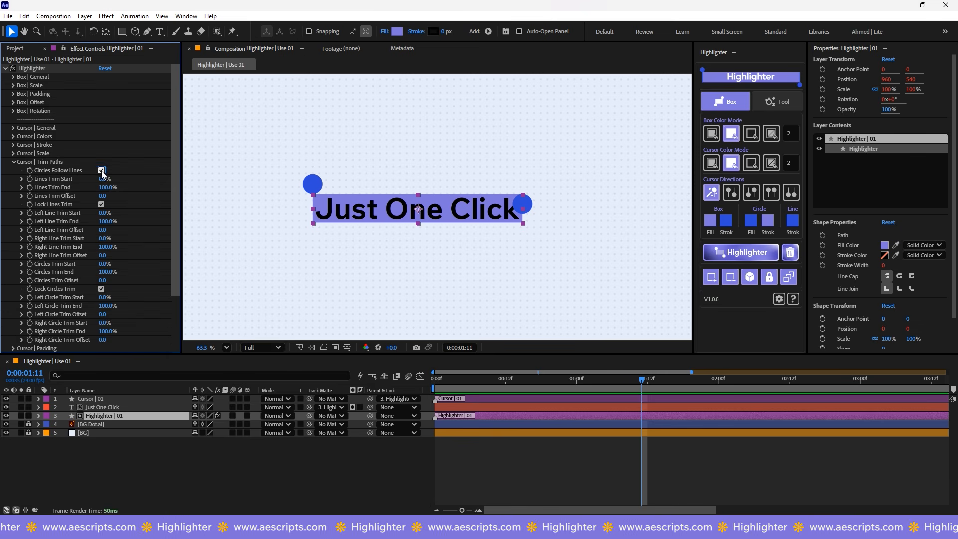
{"action": "left_click", "coordinate": [101, 170]}
{"action": "left_click", "coordinate": [286, 124]}
{"action": "left_click", "coordinate": [400, 209]}
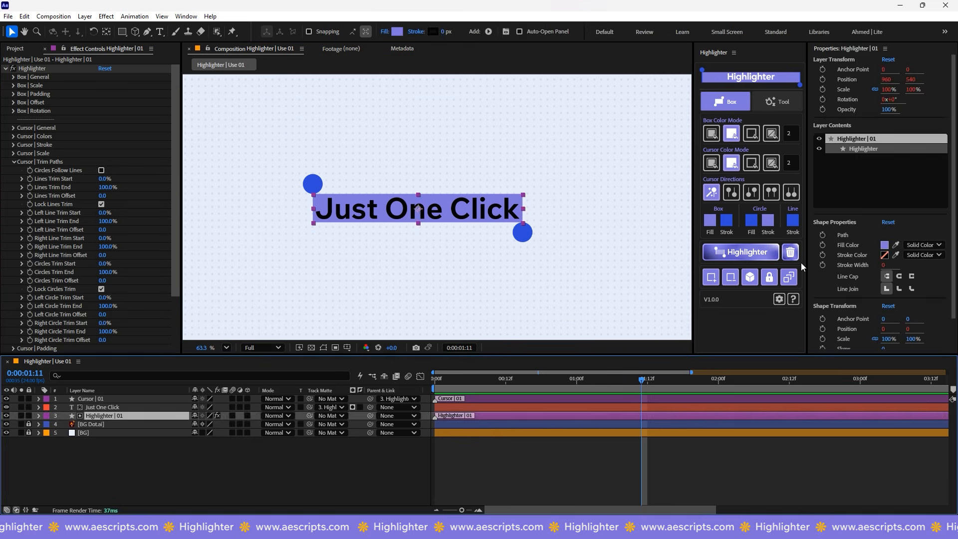
Step: Remove the highlighter, save the revised line and circle visibility in the Cursor defaults, and highlight the Just One Click text again
{"action": "left_click", "coordinate": [790, 251]}
{"action": "left_click", "coordinate": [779, 299]}
{"action": "left_click", "coordinate": [516, 165]}
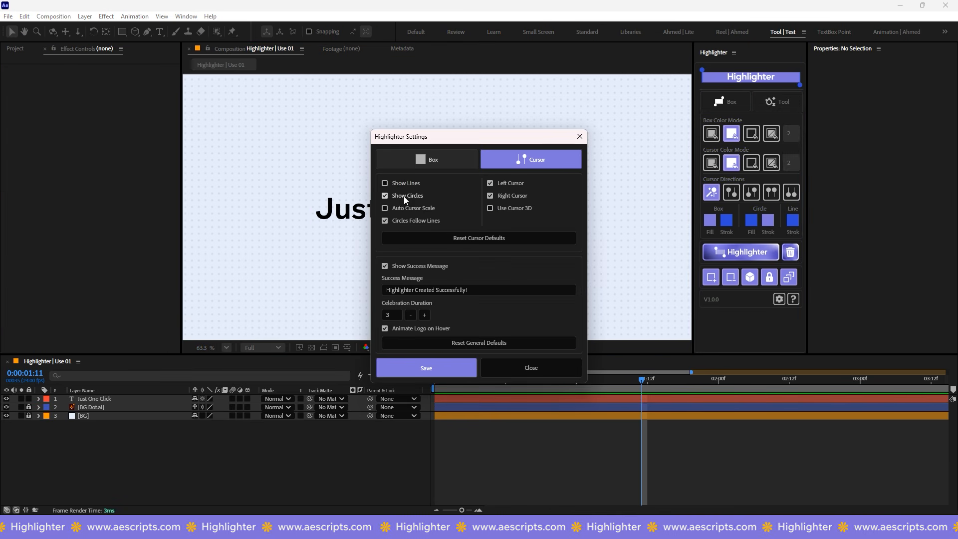
{"action": "left_click", "coordinate": [401, 367]}
{"action": "left_click", "coordinate": [364, 218]}
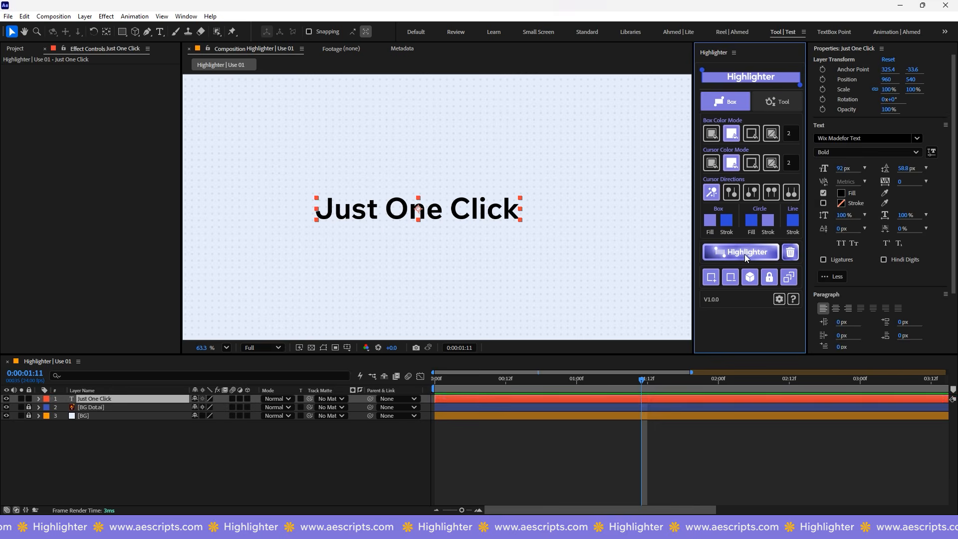
{"action": "left_click", "coordinate": [747, 252]}
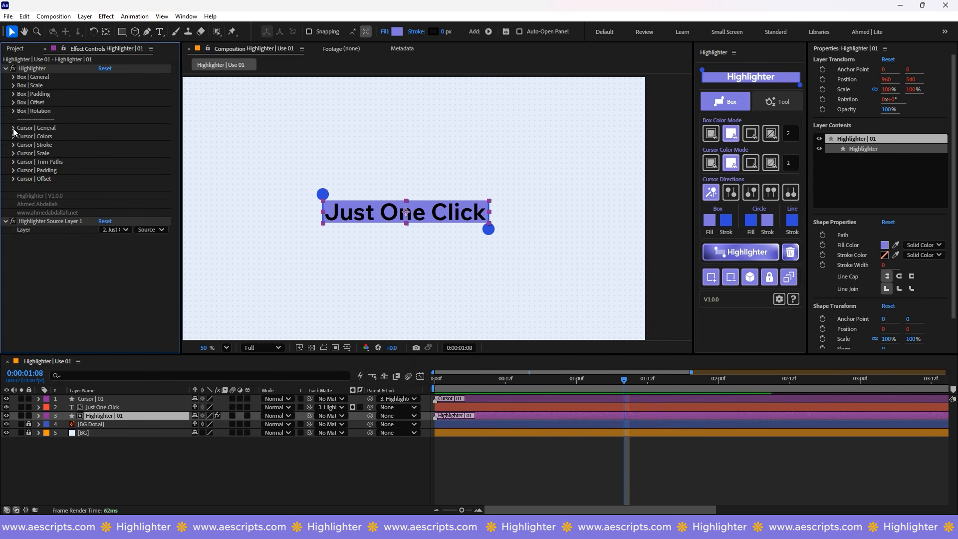
Step: Raise the box's Padding All to about 152 and toggle Auto Cursor Scale off and on to compare the cursor size
{"action": "left_click", "coordinate": [14, 129]}
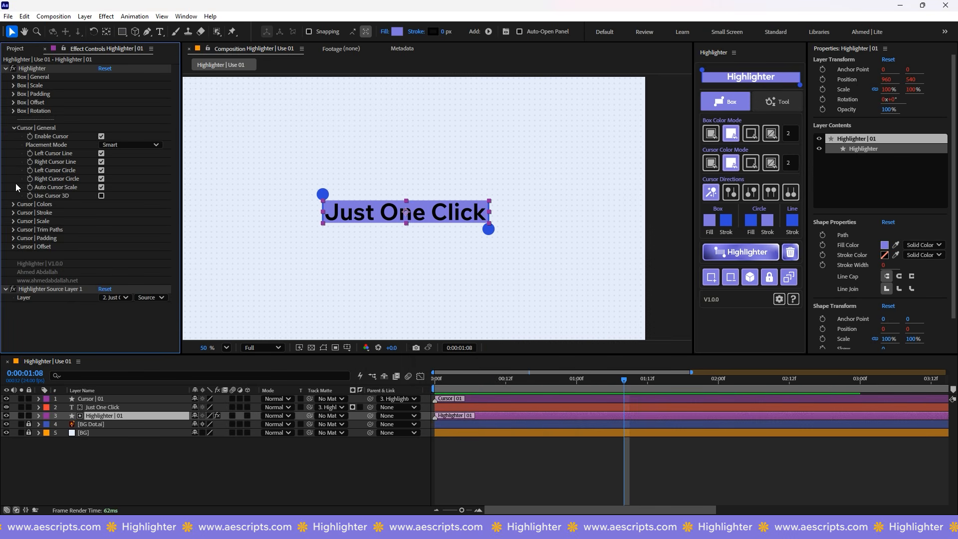
{"action": "left_click", "coordinate": [14, 93]}
{"action": "left_click_drag", "start_coordinate": [101, 102], "coordinate": [177, 101]}
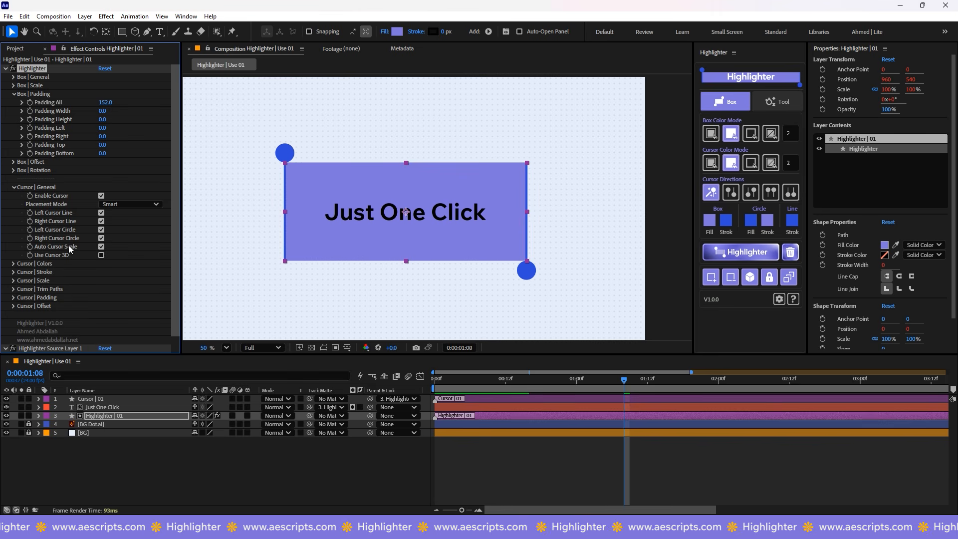
{"action": "left_click", "coordinate": [101, 247]}
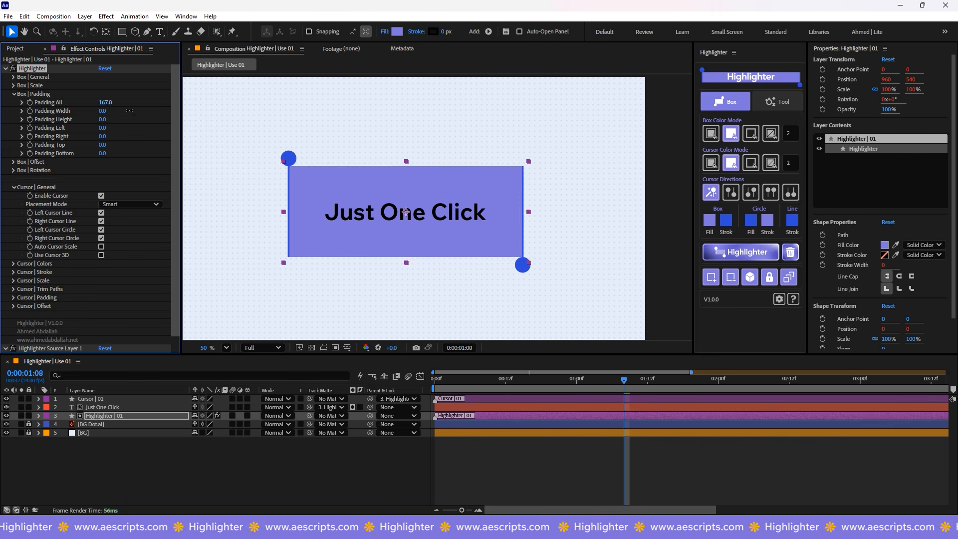
{"action": "left_click", "coordinate": [102, 247]}
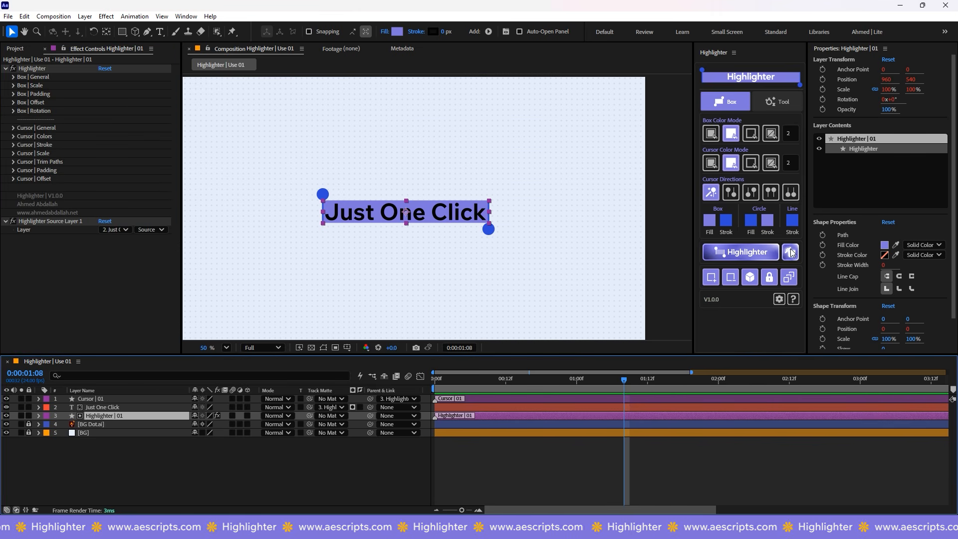
Step: Remove the highlighter and save the Cursor defaults with Circles Follow Lines disabled
{"action": "left_click", "coordinate": [792, 251]}
{"action": "left_click", "coordinate": [780, 300]}
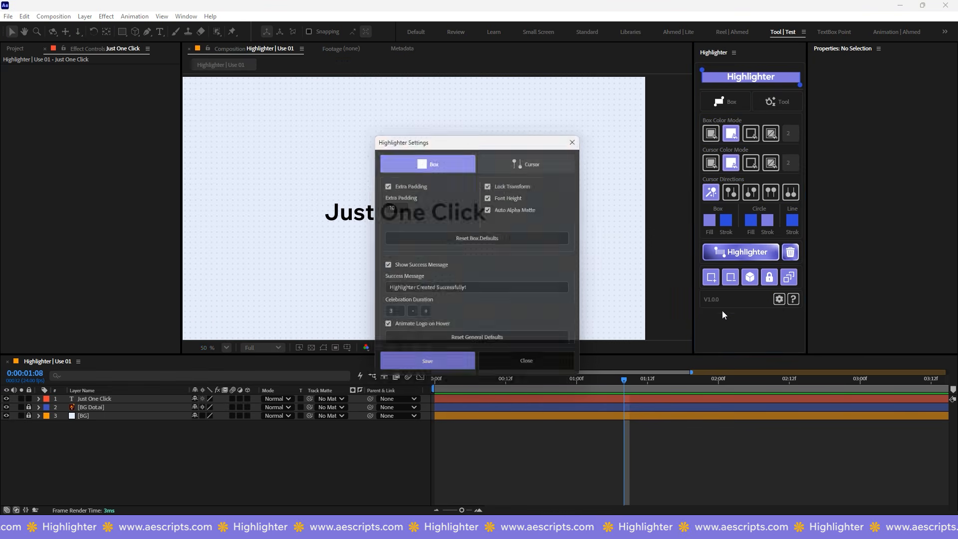
{"action": "left_click", "coordinate": [518, 160]}
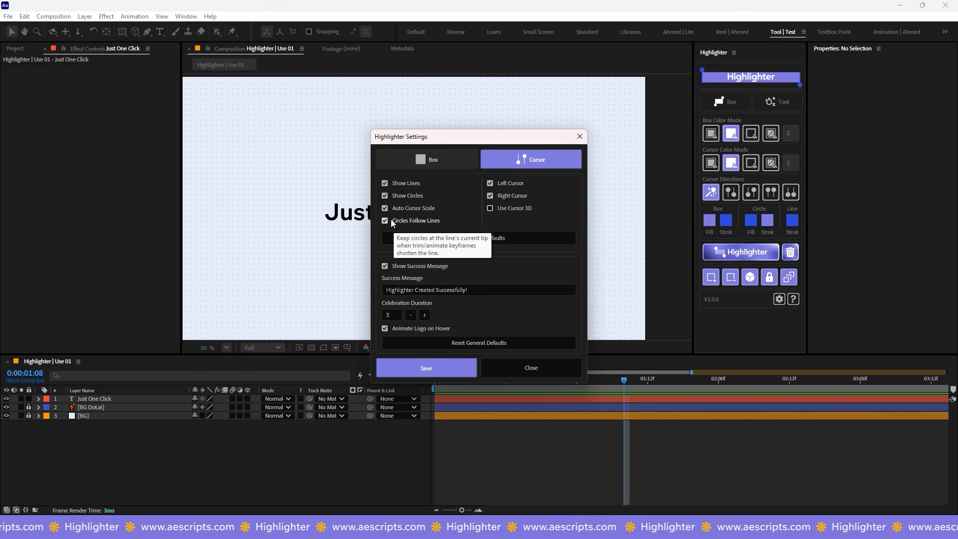
{"action": "left_click", "coordinate": [400, 223]}
{"action": "left_click", "coordinate": [420, 373]}
Step: Create a highlighter on the Just One Click text and reduce Lines Trim End in its Cursor Trim Paths
{"action": "left_click", "coordinate": [422, 215]}
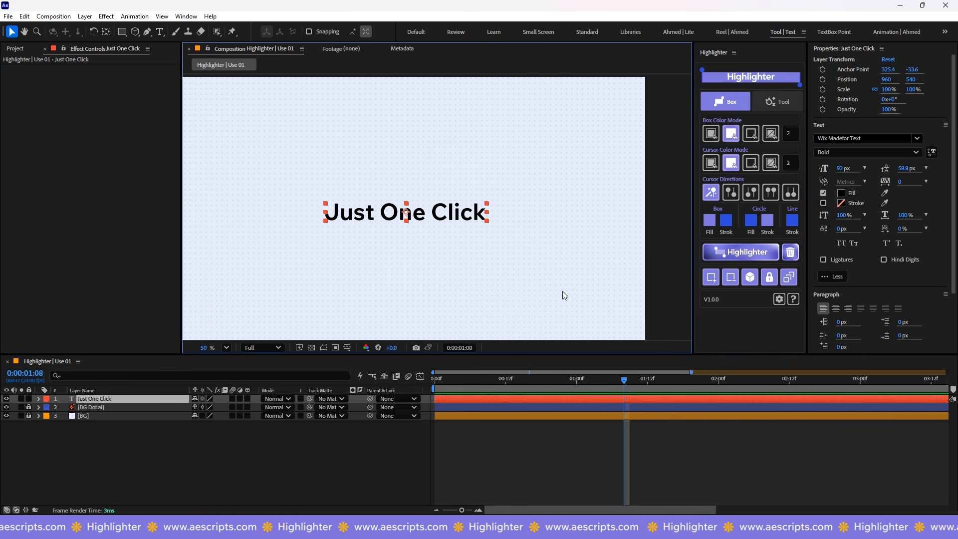
{"action": "left_click", "coordinate": [740, 252]}
{"action": "left_click", "coordinate": [45, 162]}
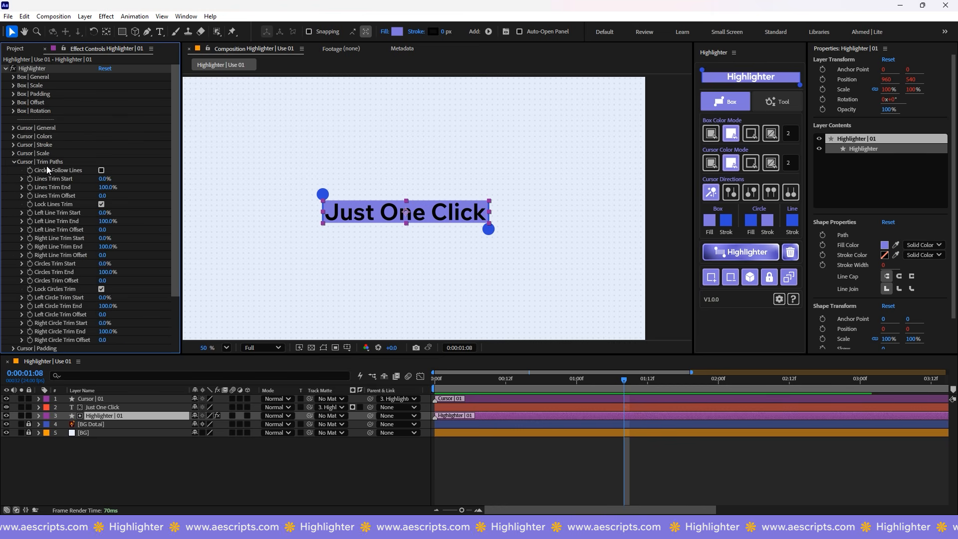
{"action": "left_click_drag", "start_coordinate": [112, 186], "coordinate": [48, 185]}
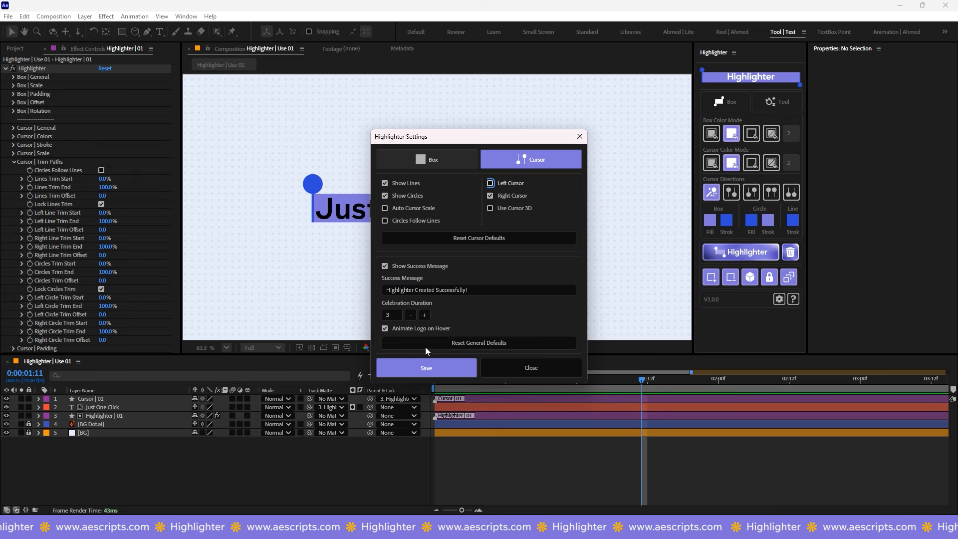
Step: Save the Cursor defaults with Left Cursor disabled and create a highlighter on the Just One Click text
{"action": "left_click", "coordinate": [426, 368]}
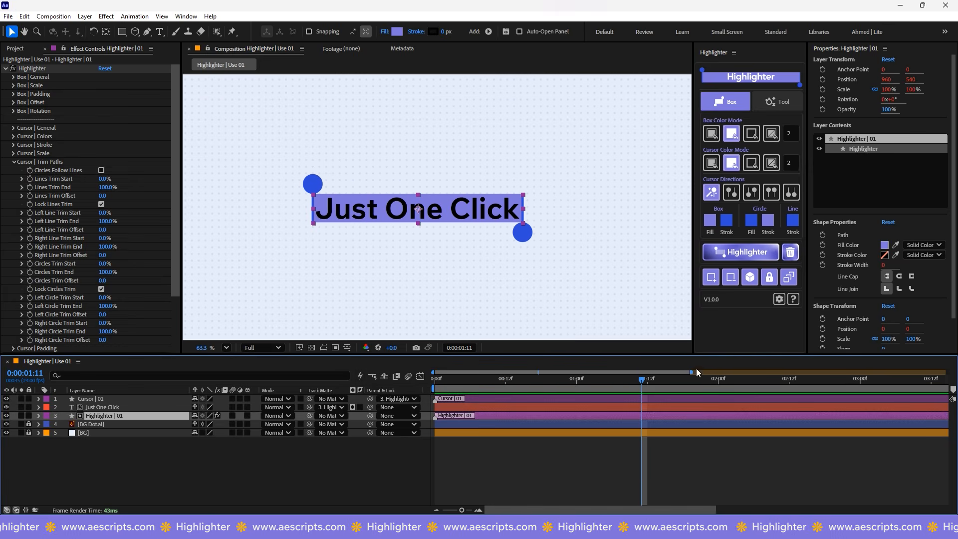
{"action": "left_click", "coordinate": [748, 252]}
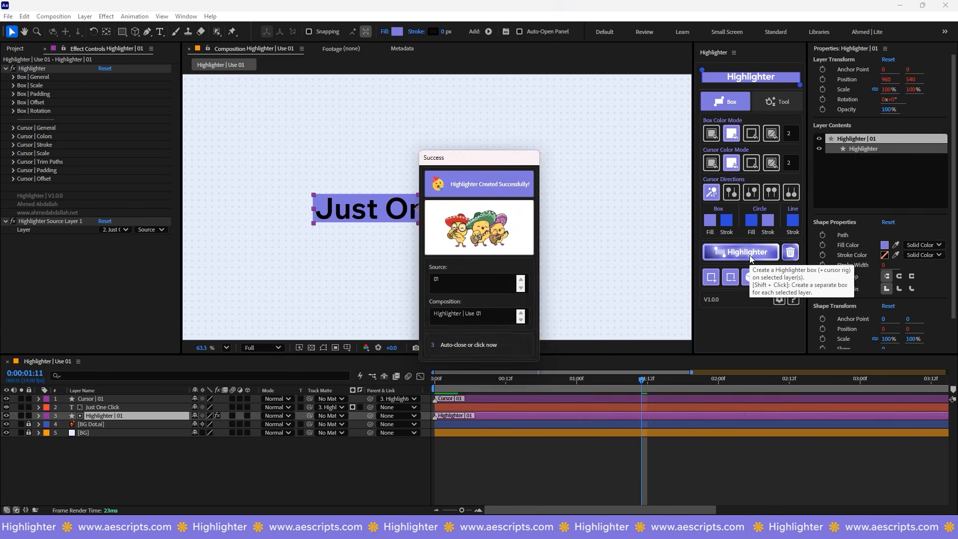
{"action": "left_click", "coordinate": [436, 341]}
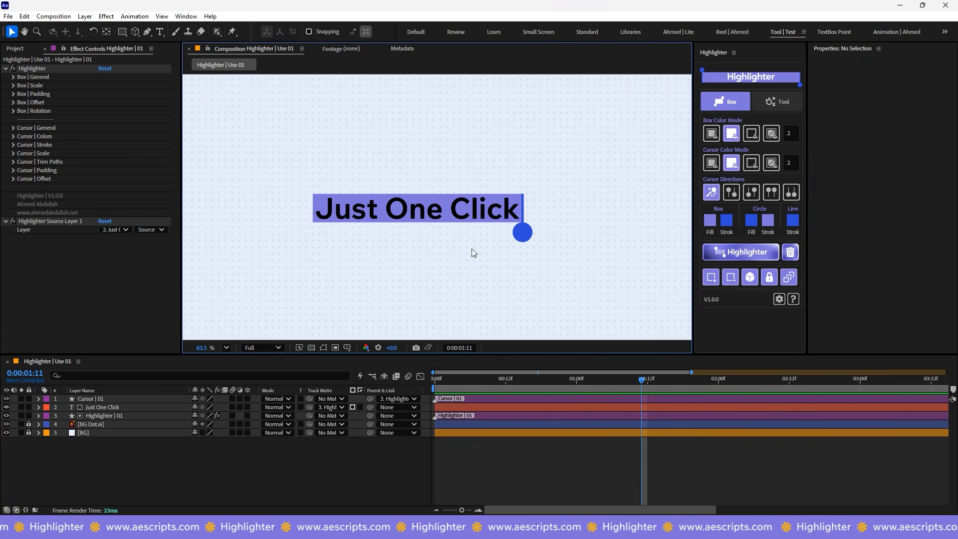
Step: Remove the highlighter from the text and save the revised left and right cursor options in the Cursor defaults
{"action": "left_click", "coordinate": [490, 417]}
{"action": "left_click", "coordinate": [790, 252]}
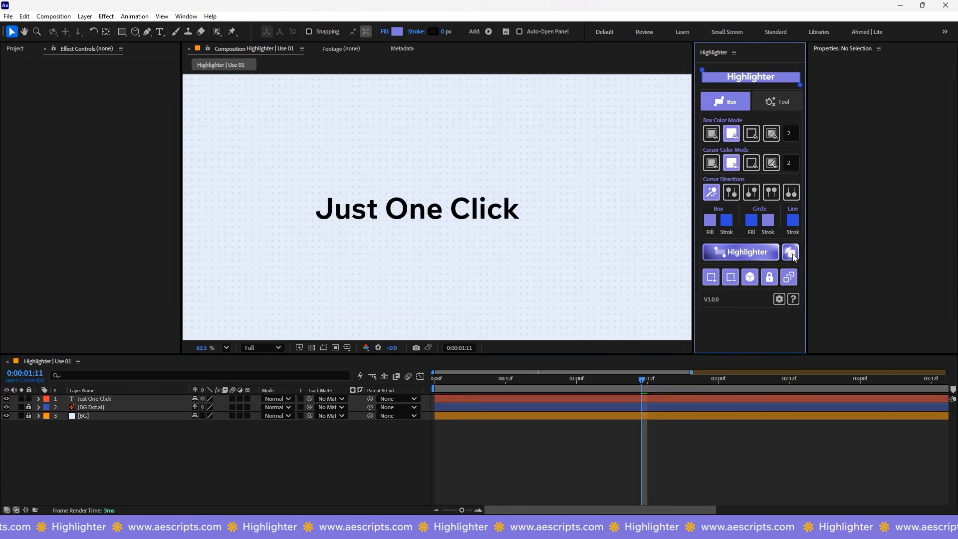
{"action": "left_click", "coordinate": [778, 299]}
{"action": "left_click", "coordinate": [532, 169]}
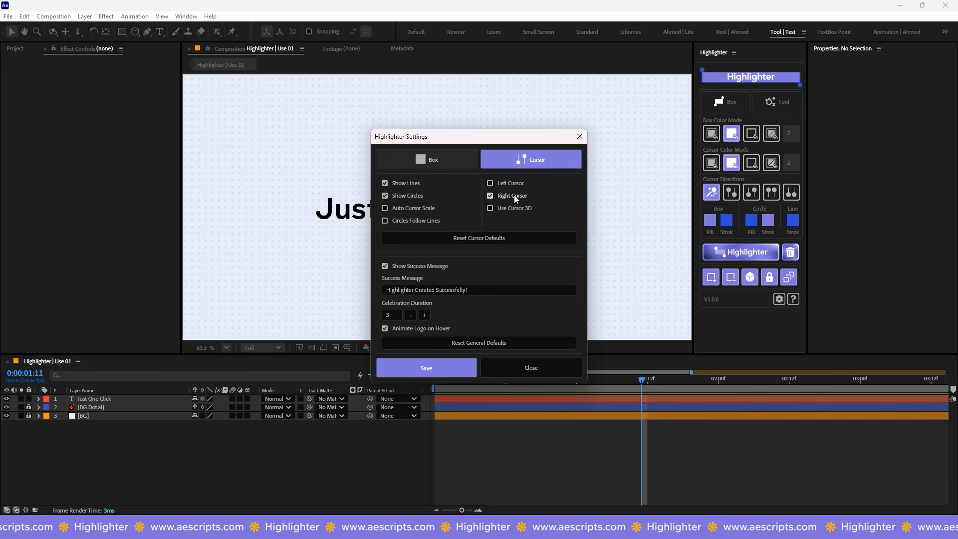
{"action": "left_click", "coordinate": [451, 369]}
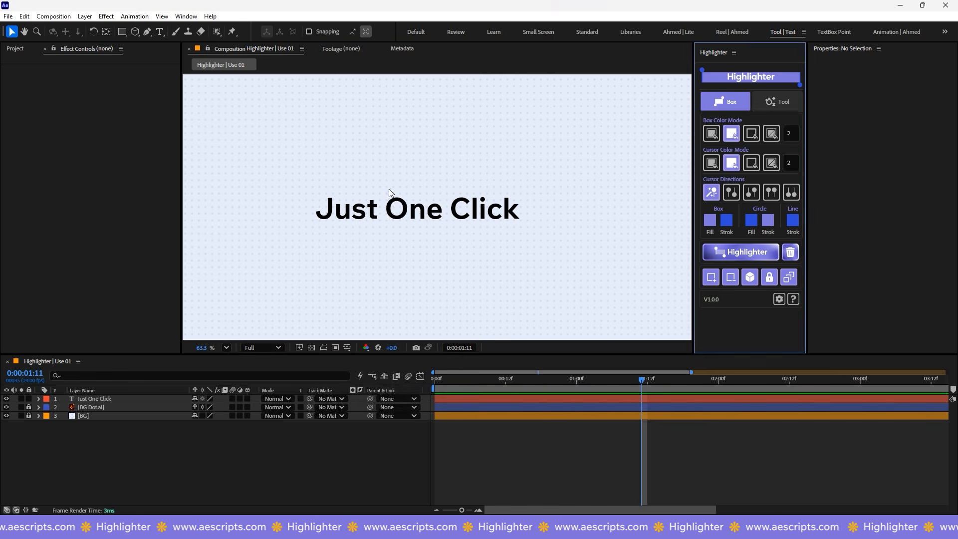
Step: Undo the test highlighter on the Just One Click text and reset the Cursor defaults in the Highlighter settings
{"action": "left_click", "coordinate": [463, 330]}
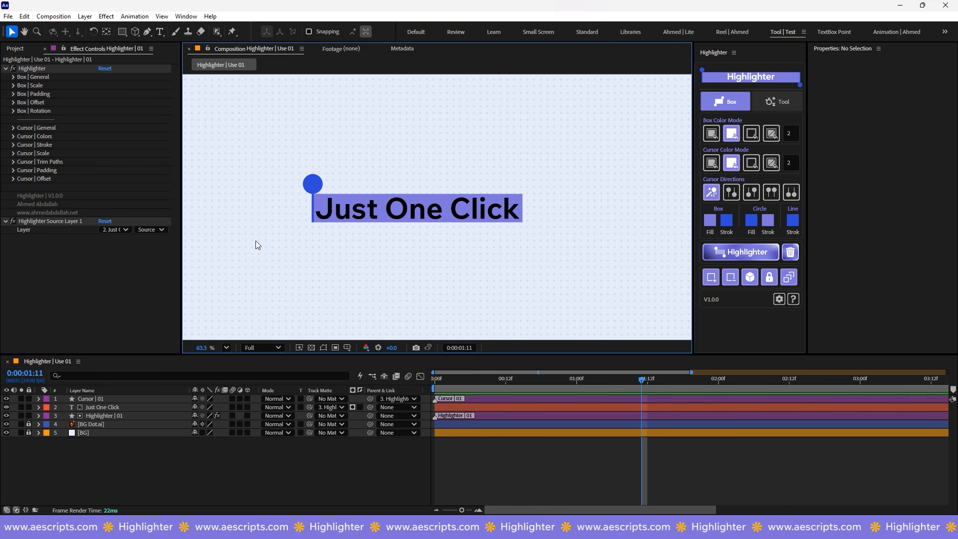
{"action": "key", "text": "ctrl+z"}
{"action": "left_click", "coordinate": [780, 299]}
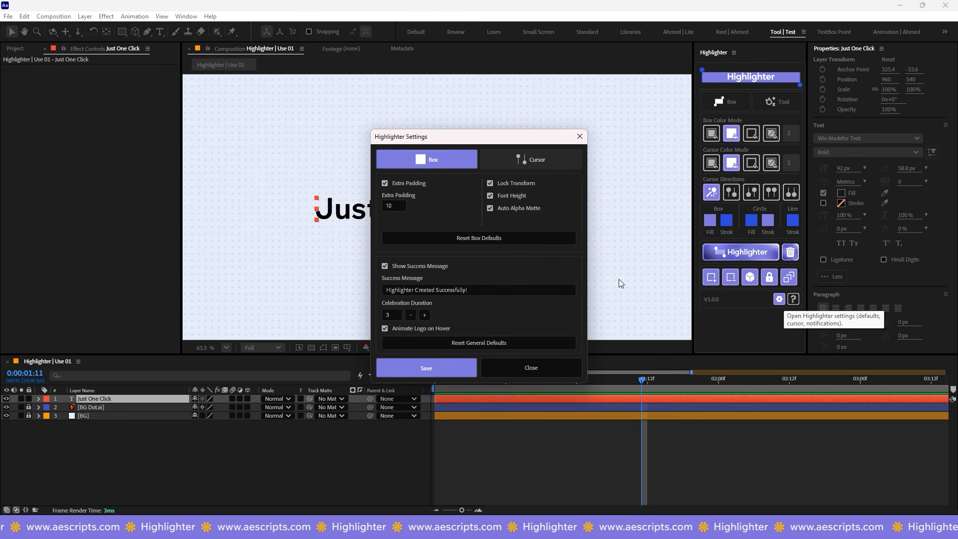
{"action": "left_click", "coordinate": [556, 160]}
{"action": "left_click", "coordinate": [464, 240]}
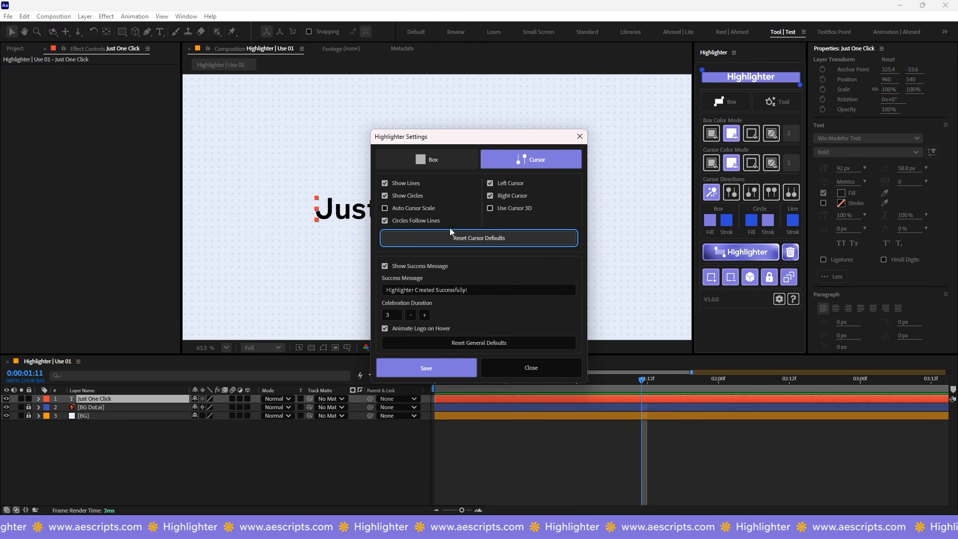
Step: Disable Show Lines, Show Circles, Circles Follow Lines and Right Cursor, and reset the Cursor defaults again
{"action": "left_click", "coordinate": [404, 183]}
{"action": "left_click", "coordinate": [404, 196]}
{"action": "left_click", "coordinate": [490, 196]}
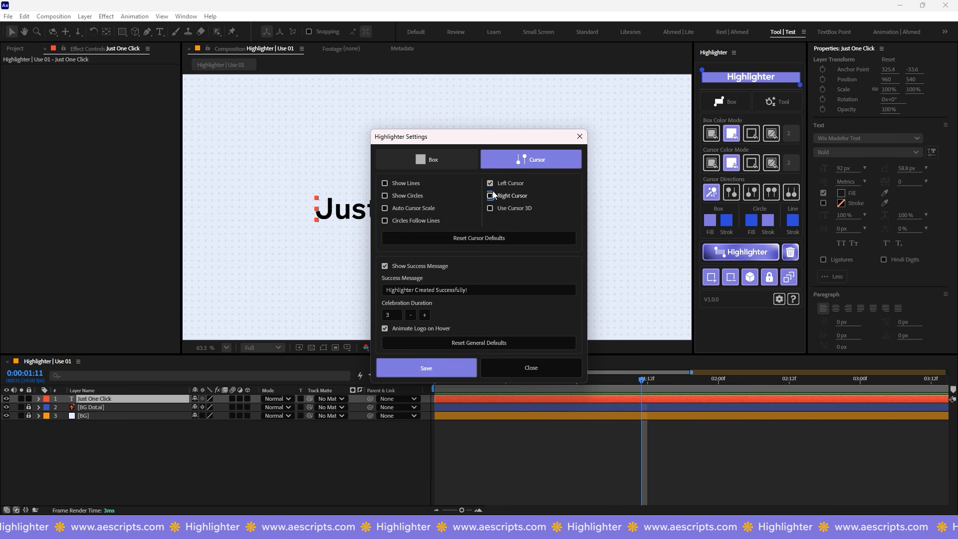
{"action": "left_click", "coordinate": [484, 239]}
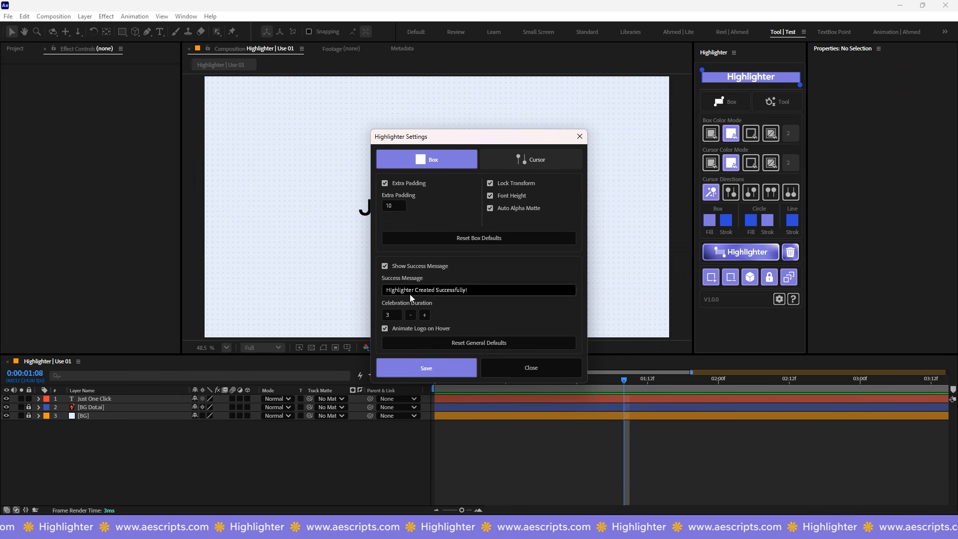
Step: Save the Highlighter settings and create a highlighter on the Just One Click text to test the success message option
{"action": "left_click", "coordinate": [426, 367]}
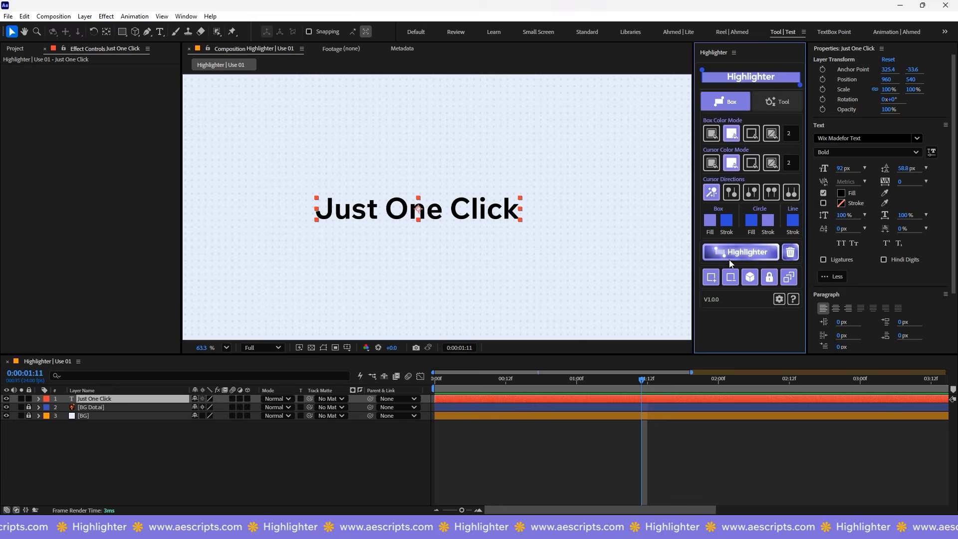
{"action": "left_click", "coordinate": [729, 253]}
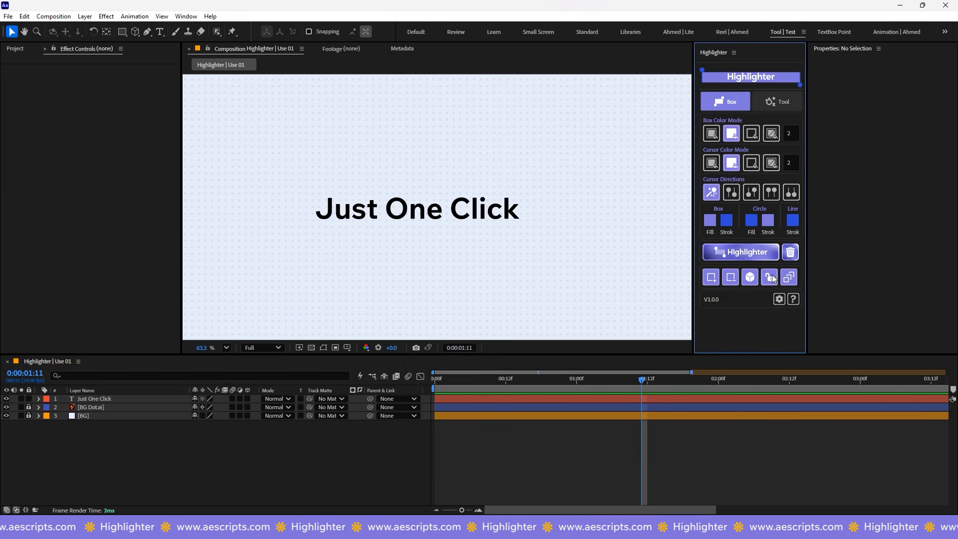
{"action": "left_click", "coordinate": [780, 299]}
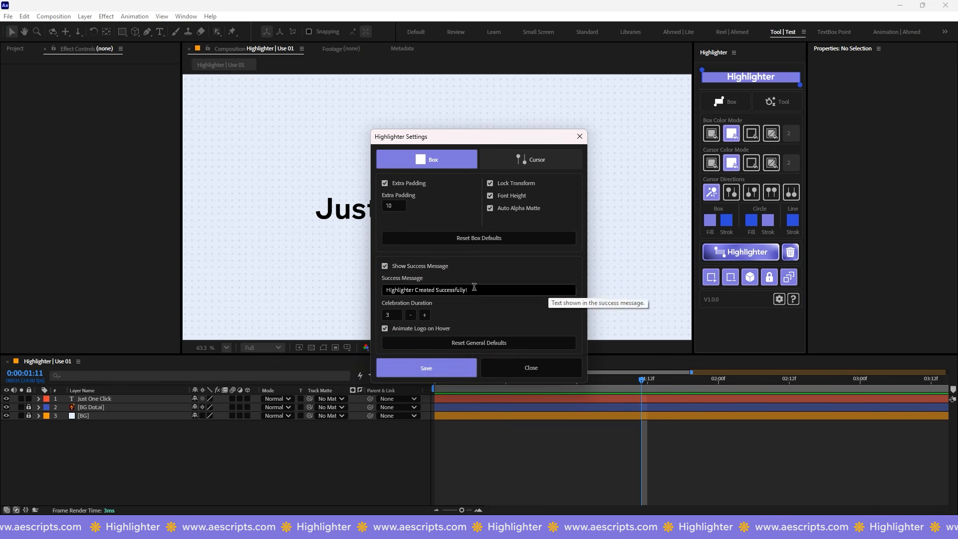
{"action": "left_click", "coordinate": [426, 369]}
{"action": "left_click", "coordinate": [405, 212]}
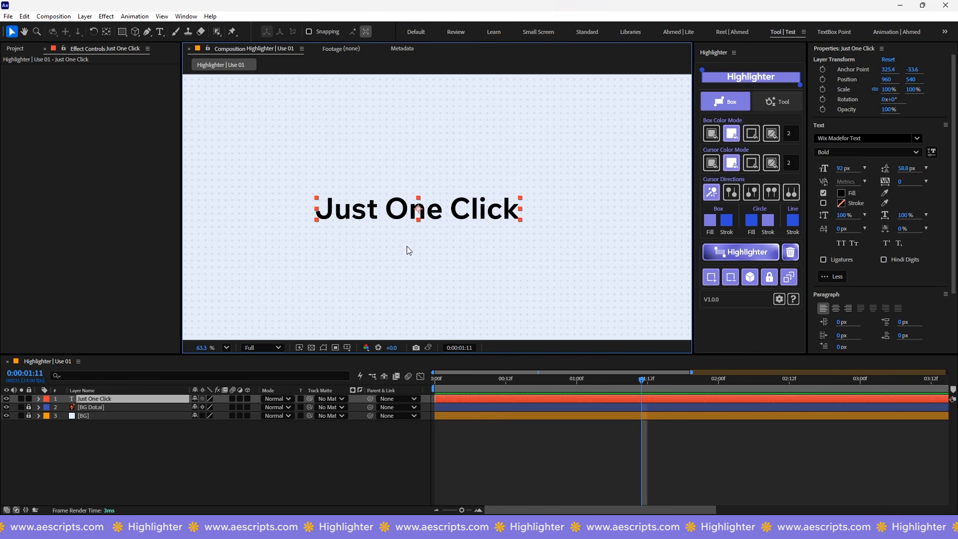
{"action": "left_click", "coordinate": [740, 252]}
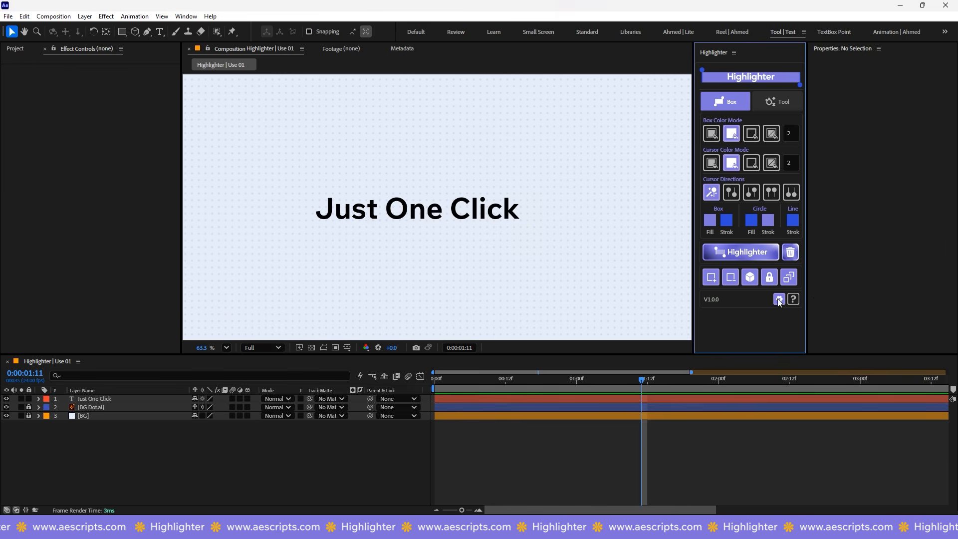
Step: Save the general settings with Show Success Message enabled and create a highlighter on the Just One Click text
{"action": "left_click", "coordinate": [779, 299]}
{"action": "left_click", "coordinate": [384, 266]}
{"action": "left_click", "coordinate": [476, 289]}
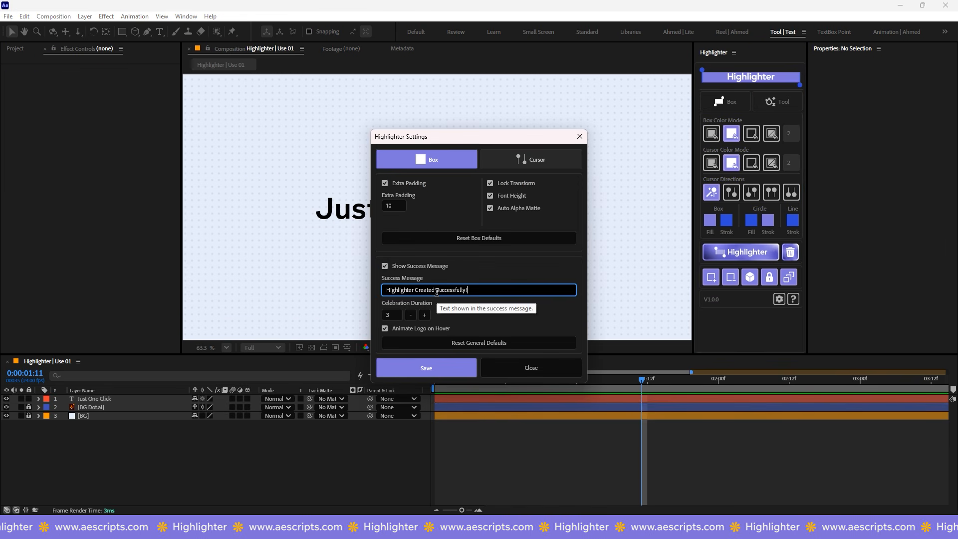
{"action": "left_click", "coordinate": [426, 367]}
{"action": "left_click", "coordinate": [406, 212]}
{"action": "left_click", "coordinate": [746, 258]}
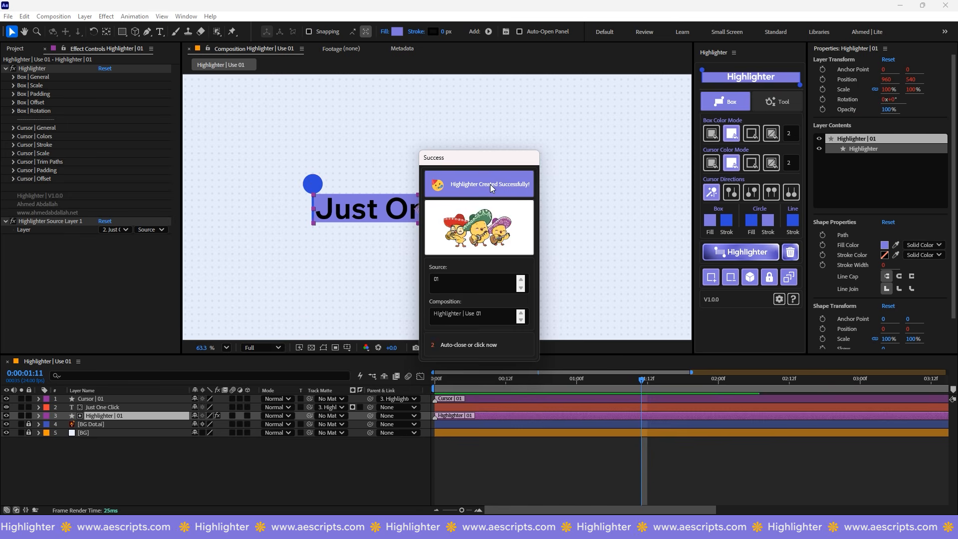
{"action": "left_click", "coordinate": [491, 188]}
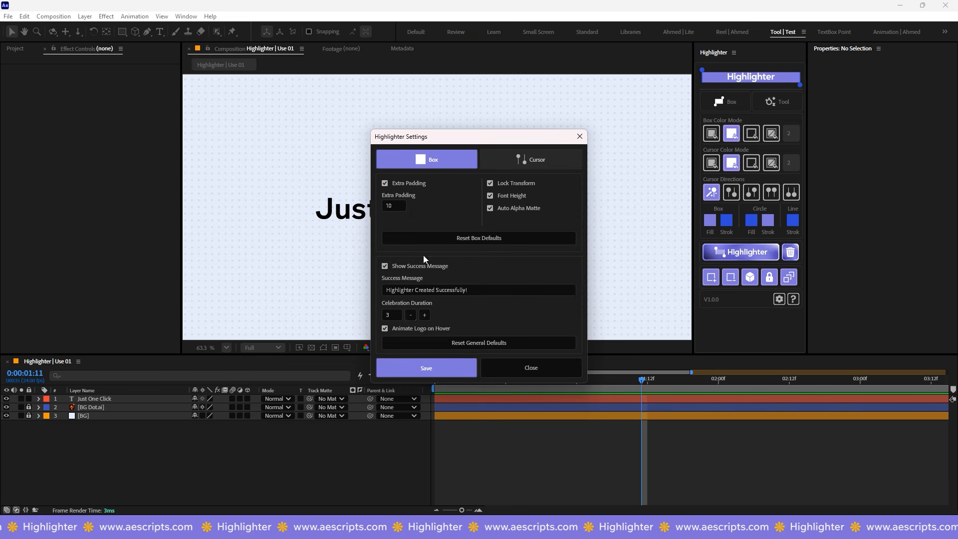
Step: Save a Celebration Duration of 2 seconds and create a highlighter on the Just One Click text
{"action": "left_click", "coordinate": [411, 315]}
{"action": "left_click", "coordinate": [426, 367]}
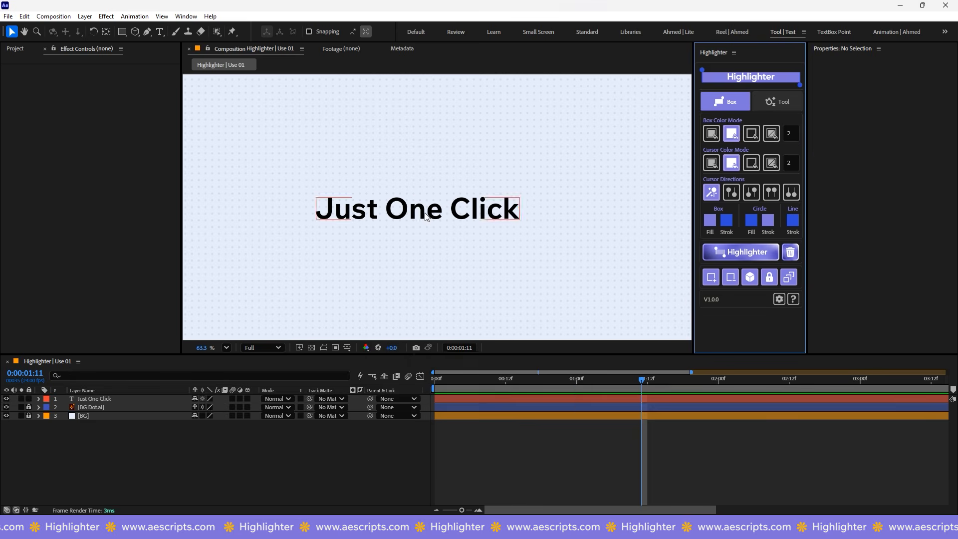
{"action": "left_click", "coordinate": [418, 208]}
{"action": "left_click", "coordinate": [740, 252]}
{"action": "left_click", "coordinate": [518, 244]}
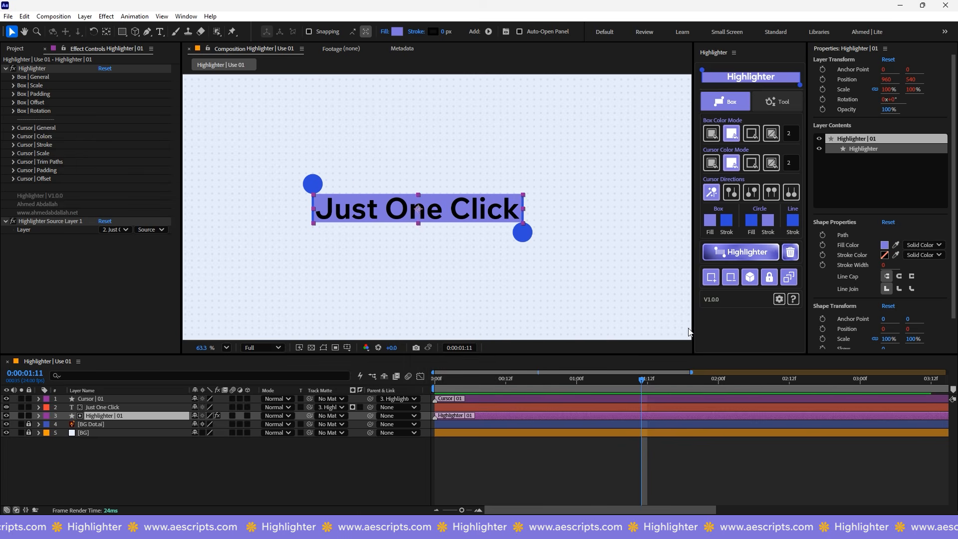
Step: Remove the highlighter and save the general settings with Animate Logo on Hover disabled
{"action": "left_click", "coordinate": [792, 255]}
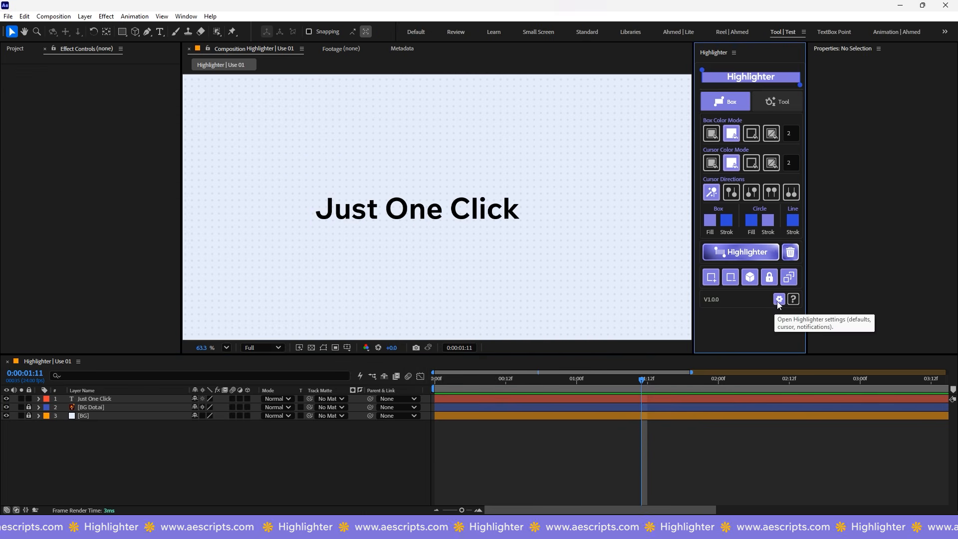
{"action": "left_click", "coordinate": [778, 299]}
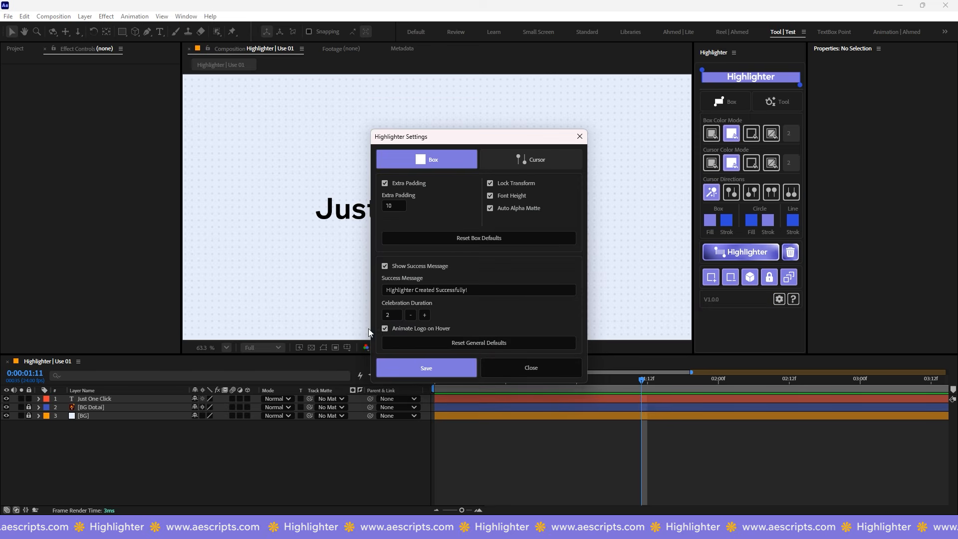
{"action": "left_click", "coordinate": [384, 328]}
{"action": "left_click", "coordinate": [426, 368]}
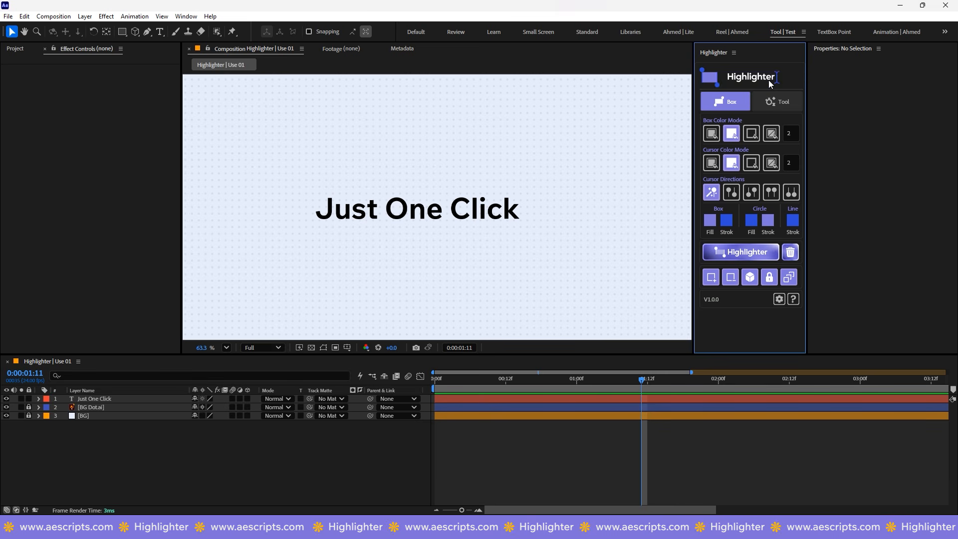
{"action": "left_click", "coordinate": [777, 300]}
{"action": "left_click", "coordinate": [385, 328]}
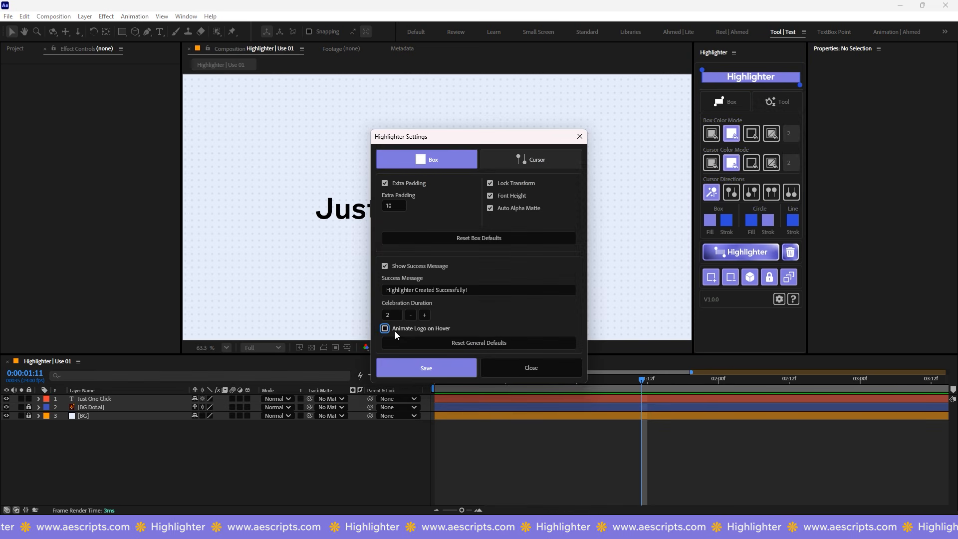
{"action": "left_click", "coordinate": [423, 367]}
Step: Re-enable Animate Logo on Hover and save the Highlighter settings
{"action": "left_click", "coordinate": [779, 298]}
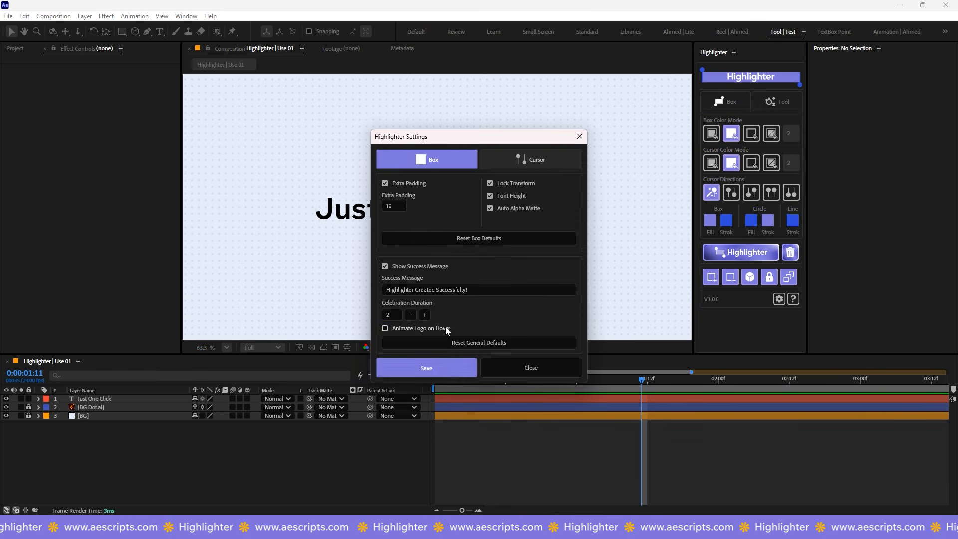
{"action": "left_click", "coordinate": [385, 328]}
{"action": "left_click", "coordinate": [424, 368]}
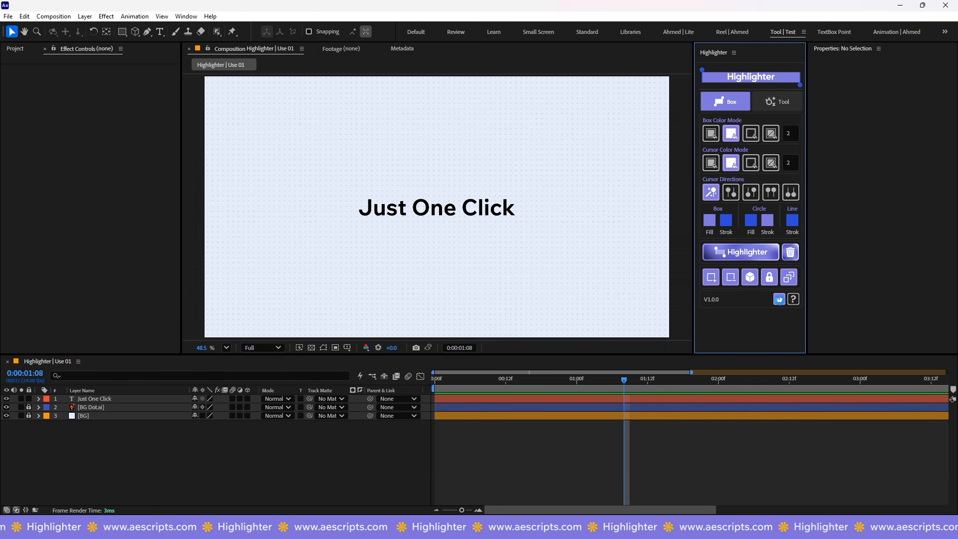
Step: Disable Show Success Message and Animate Logo on Hover, set Celebration Duration to 2, and clear the Success Message text
{"action": "left_click", "coordinate": [779, 299]}
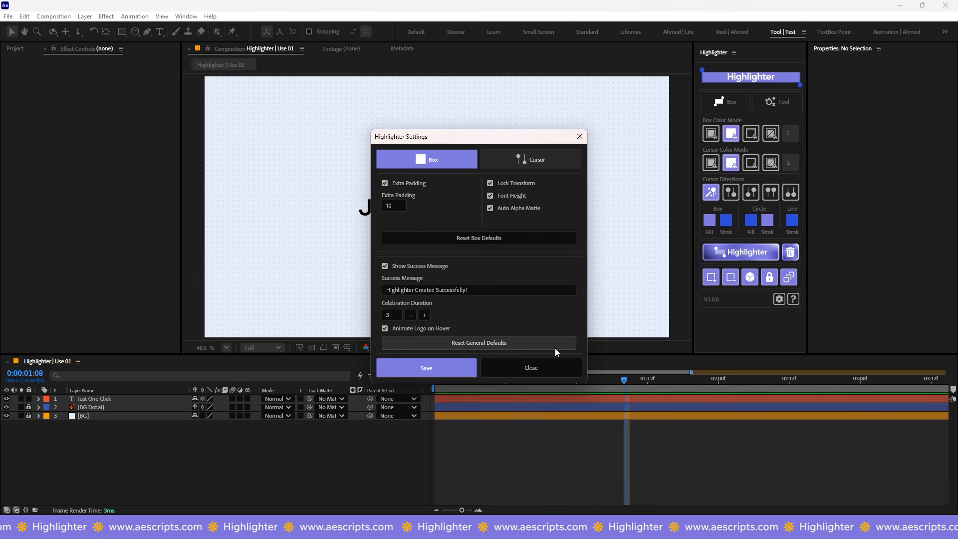
{"action": "left_click", "coordinate": [385, 266]}
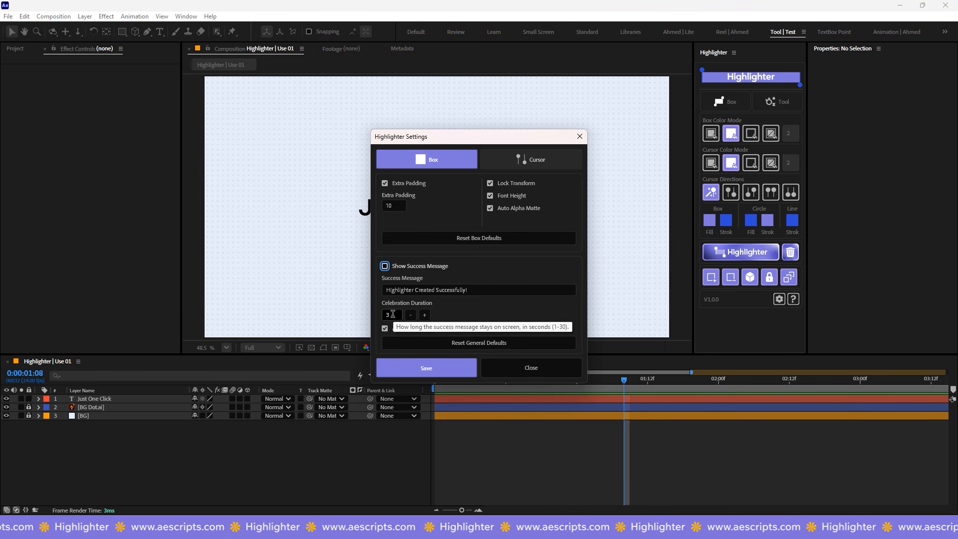
{"action": "left_click", "coordinate": [410, 315]}
{"action": "left_click", "coordinate": [385, 328]}
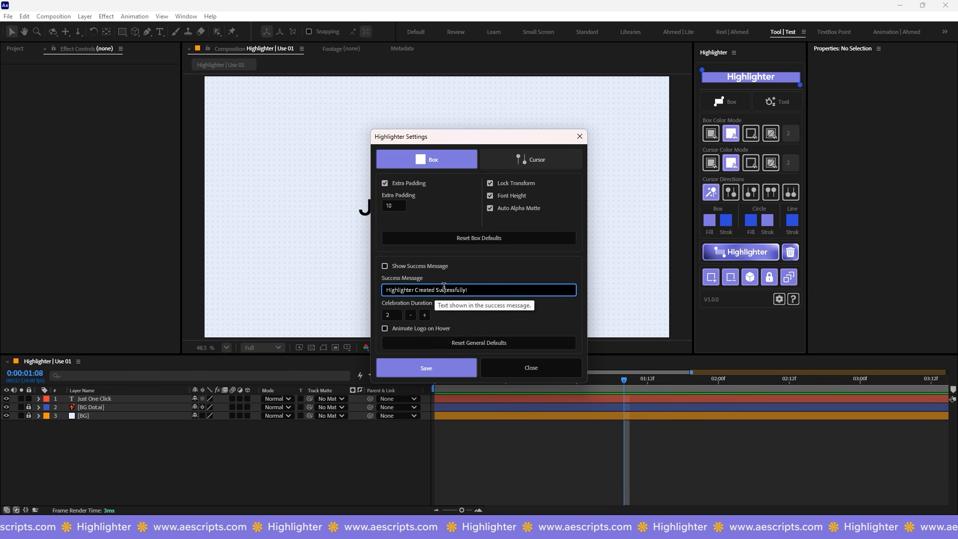
{"action": "key", "text": "BackSpace"}
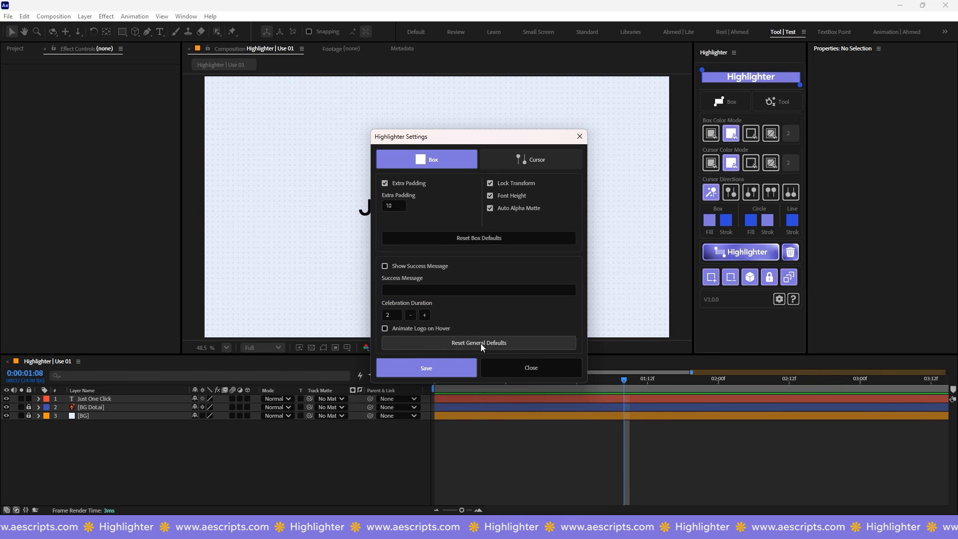
Step: Reset the General defaults and save the Highlighter settings
{"action": "left_click", "coordinate": [464, 347]}
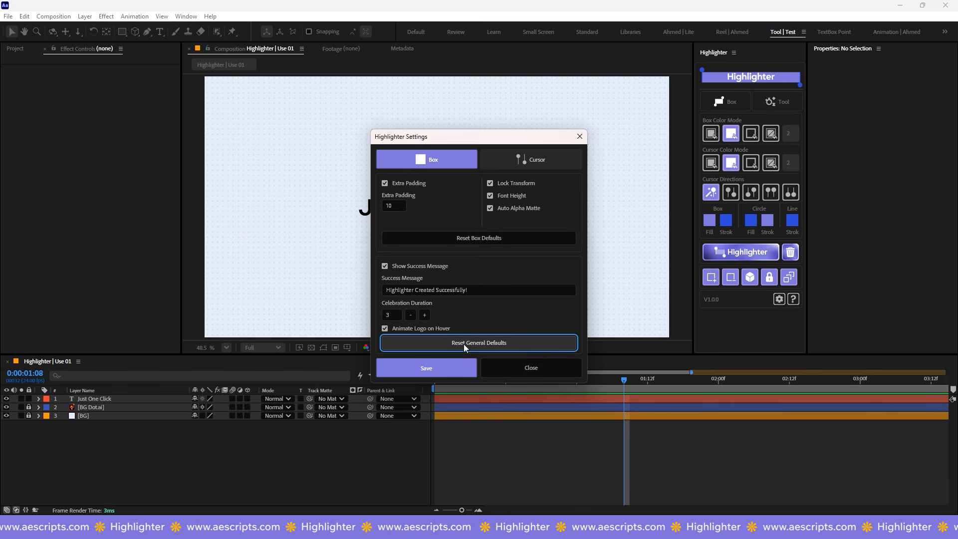
{"action": "left_click", "coordinate": [447, 371]}
{"action": "left_click", "coordinate": [428, 370]}
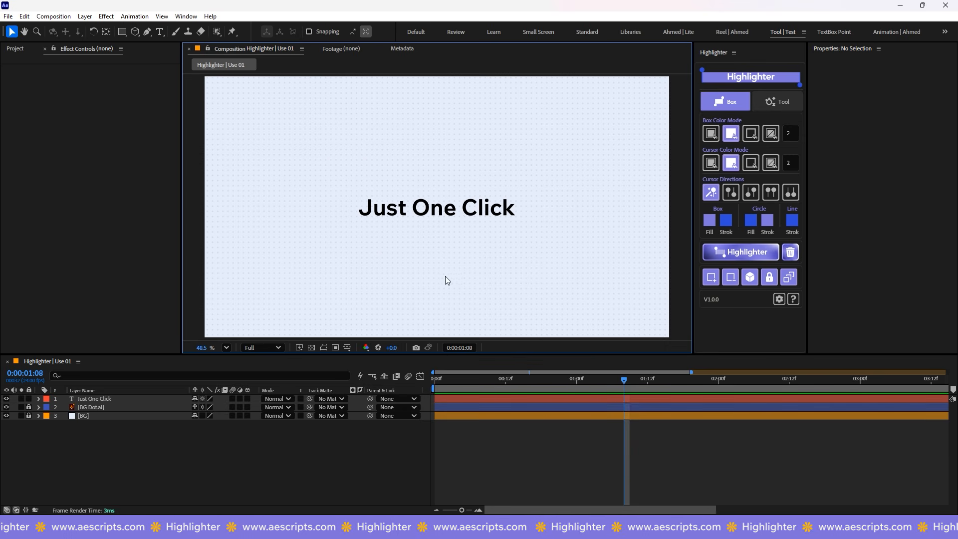
Step: Create a highlighter on the Just One Click text, and review the Highlighter settings without changing them
{"action": "left_click", "coordinate": [462, 212]}
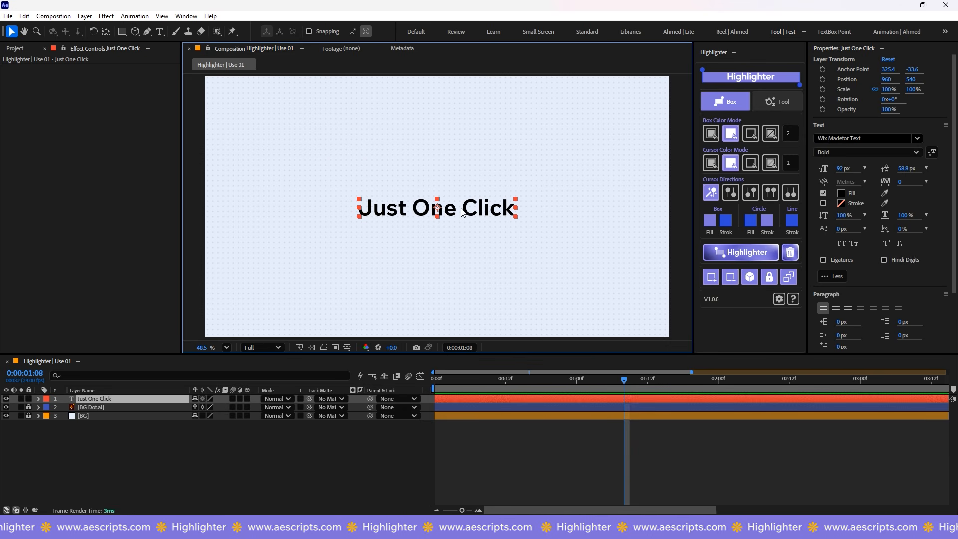
{"action": "left_click", "coordinate": [726, 251]}
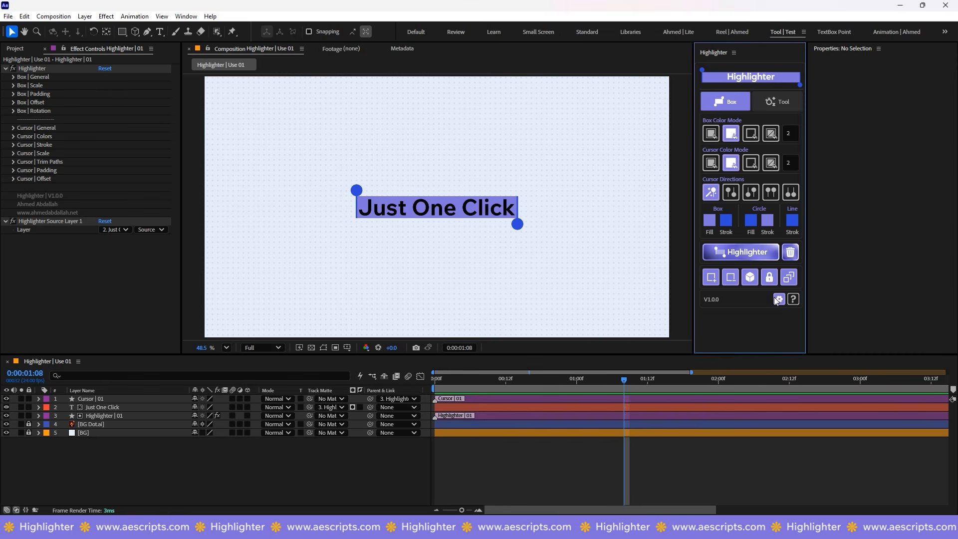
{"action": "left_click", "coordinate": [778, 299]}
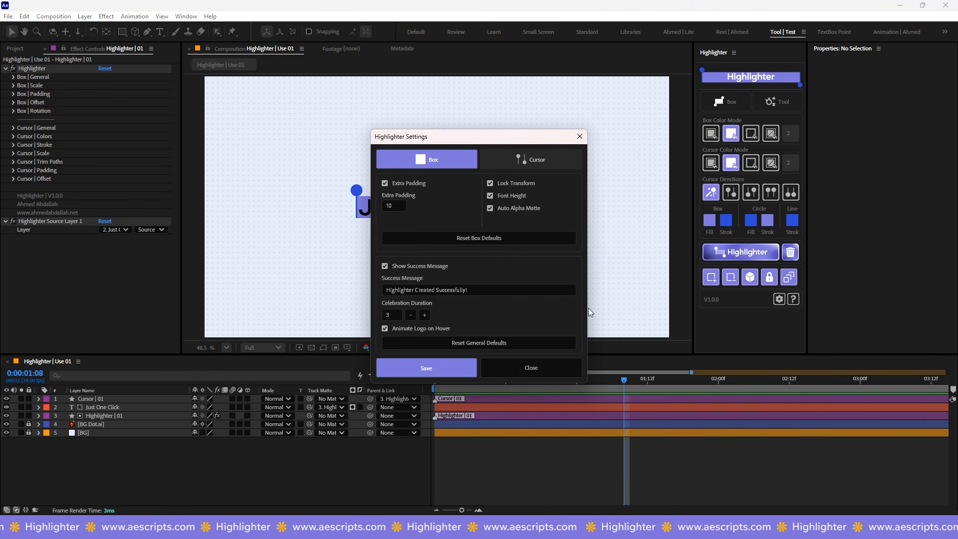
{"action": "left_click", "coordinate": [533, 369]}
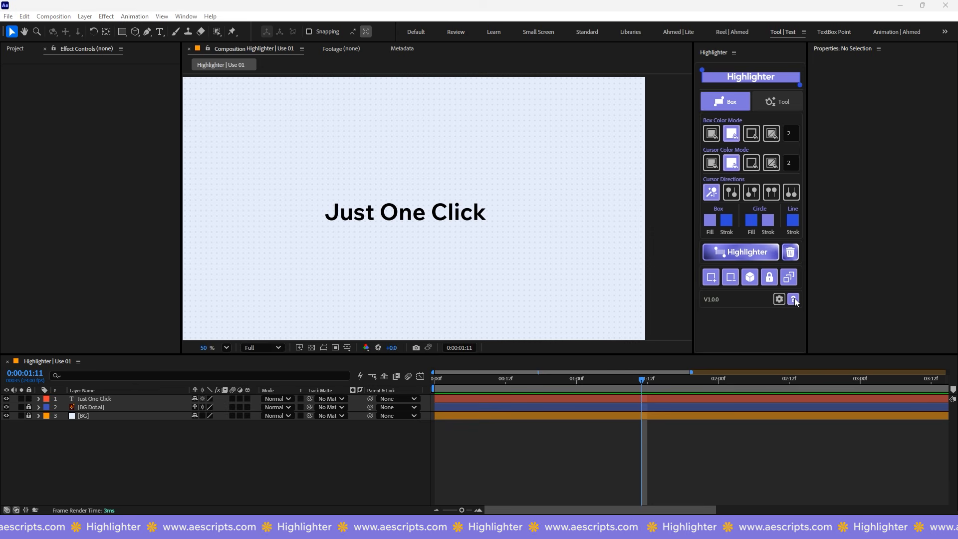
Step: Open the Highlighter help and look through the Usage Guide and the Troubleshoot Tips
{"action": "left_click", "coordinate": [794, 300]}
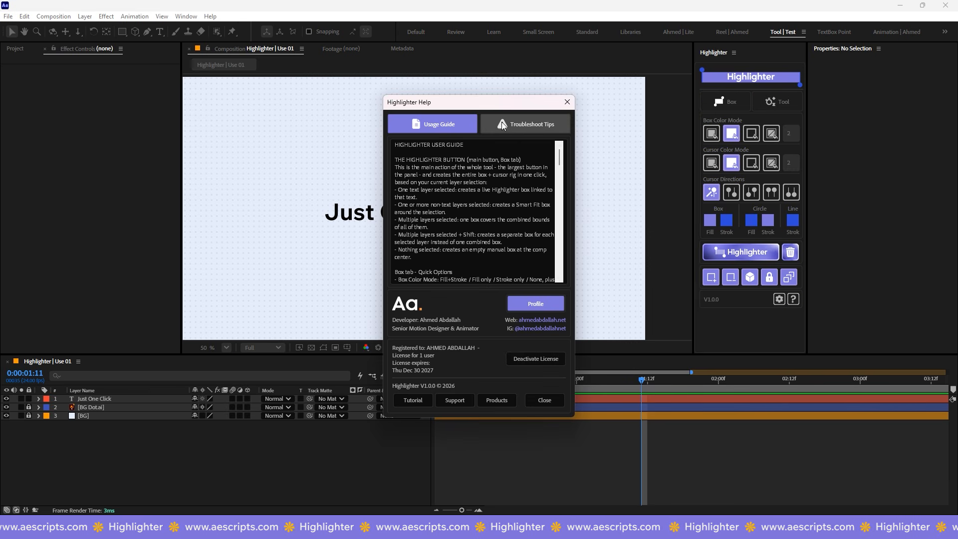
{"action": "scroll", "coordinate": [548, 224], "scroll_direction": "down", "scroll_amount": 10}
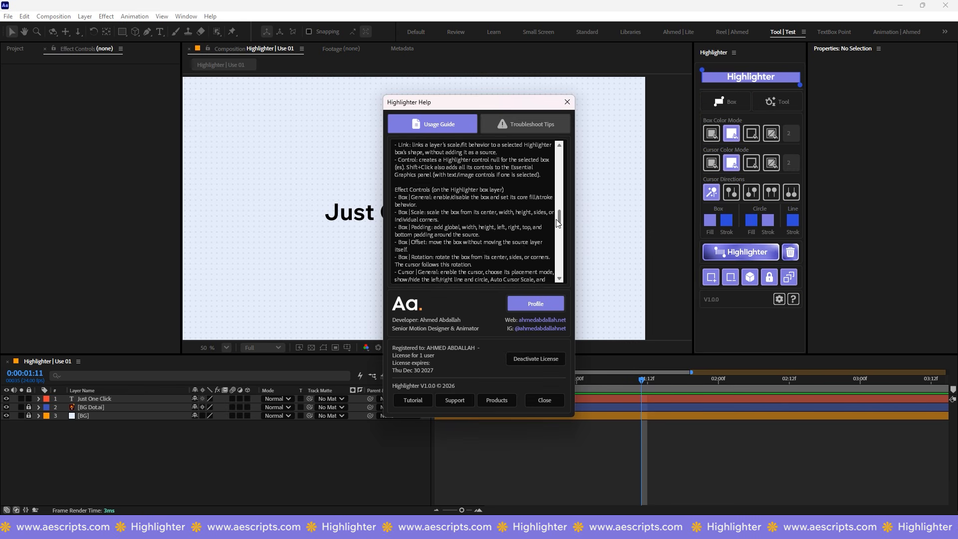
{"action": "scroll", "coordinate": [546, 275], "scroll_direction": "up", "scroll_amount": 10}
{"action": "left_click", "coordinate": [549, 128]}
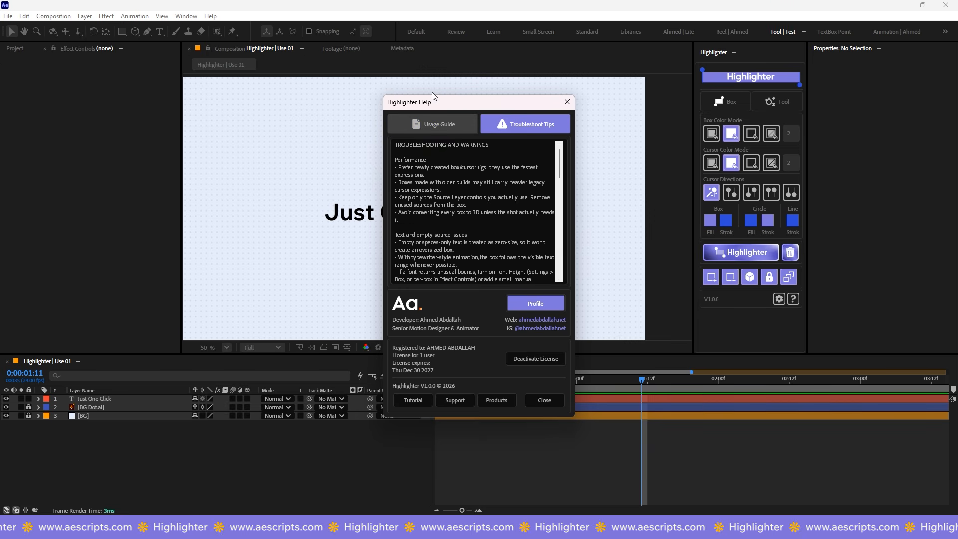
{"action": "scroll", "coordinate": [472, 212], "scroll_direction": "down", "scroll_amount": 10}
{"action": "scroll", "coordinate": [472, 212], "scroll_direction": "up", "scroll_amount": 10}
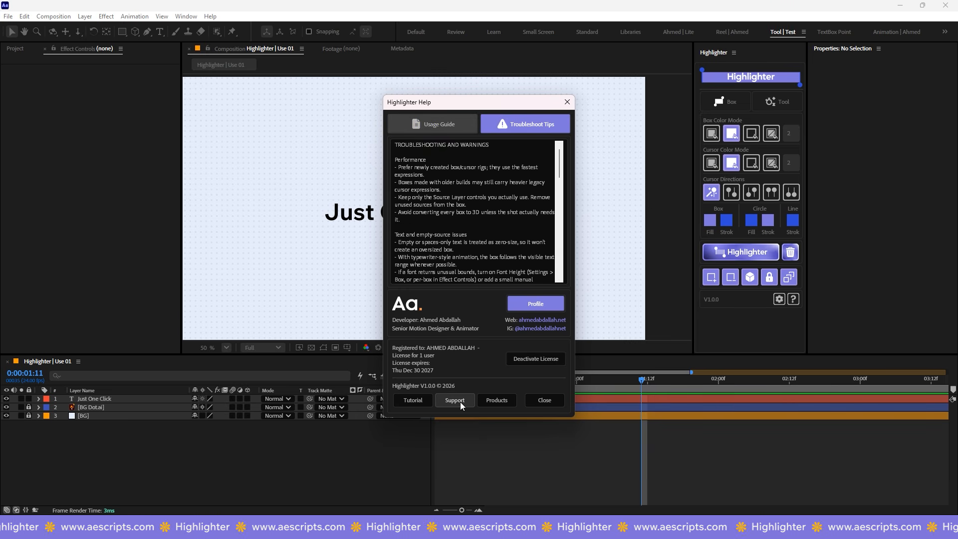
Step: Close the Highlighter help and create a highlighter on the Just One Click text
{"action": "left_click", "coordinate": [546, 400]}
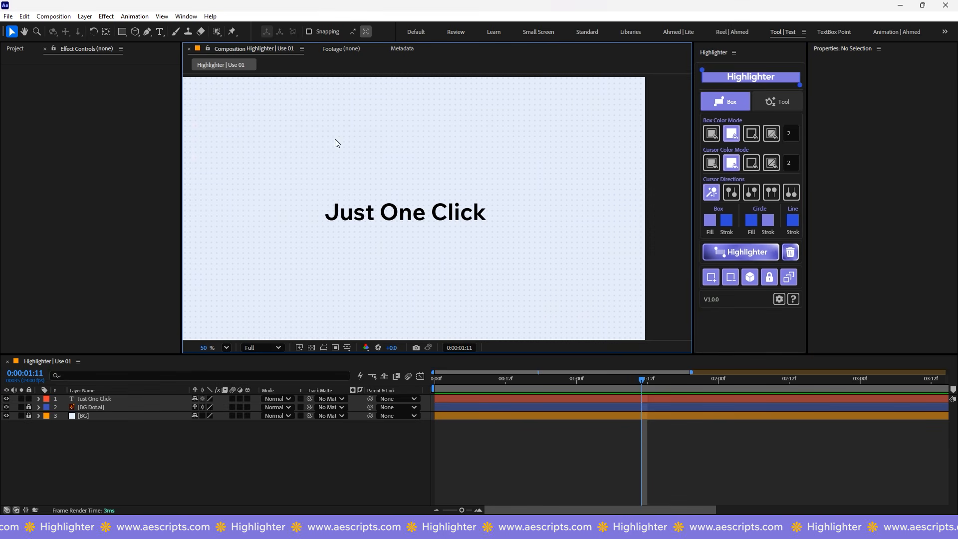
{"action": "left_click", "coordinate": [349, 212]}
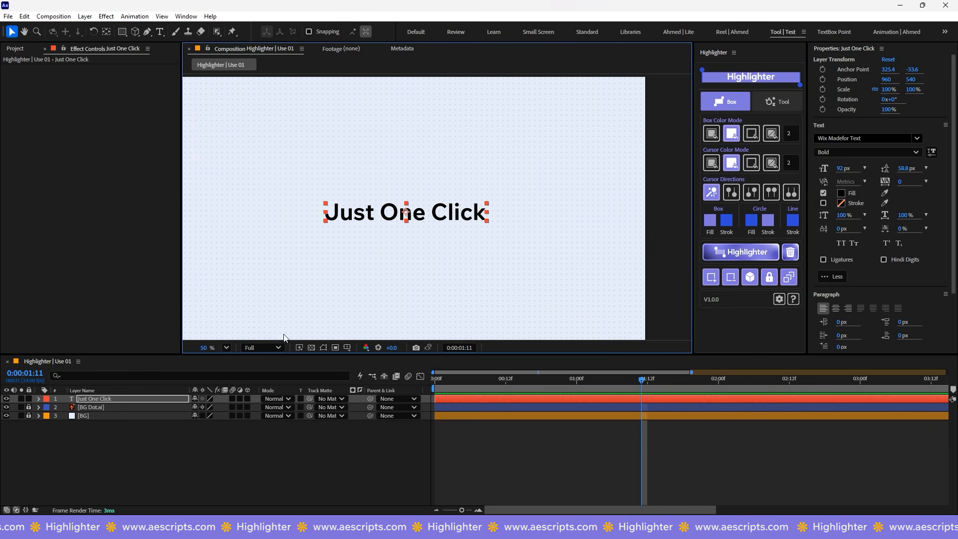
{"action": "left_click", "coordinate": [740, 252]}
{"action": "left_click", "coordinate": [519, 355]}
{"action": "left_click", "coordinate": [517, 456]}
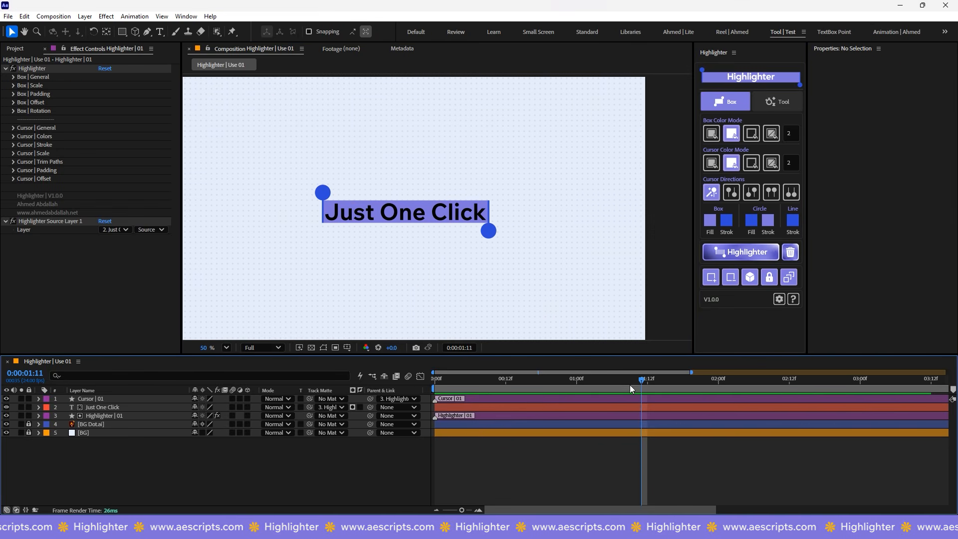
Step: Animate the highlighter from frame 0 with left box scale, circle scale and centre line trim-in, and reveal its keyframes
{"action": "left_click", "coordinate": [496, 415]}
{"action": "left_click", "coordinate": [711, 153]}
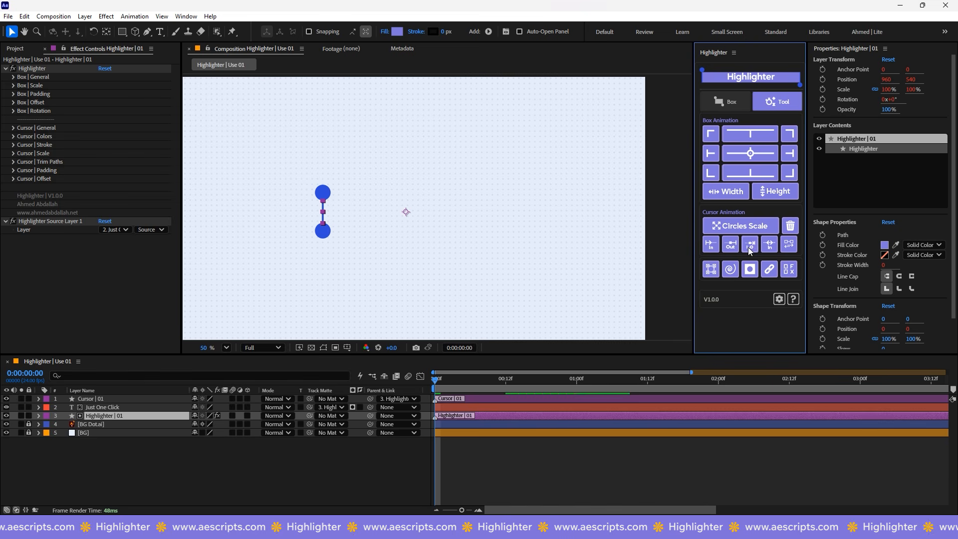
{"action": "key", "text": "u"}
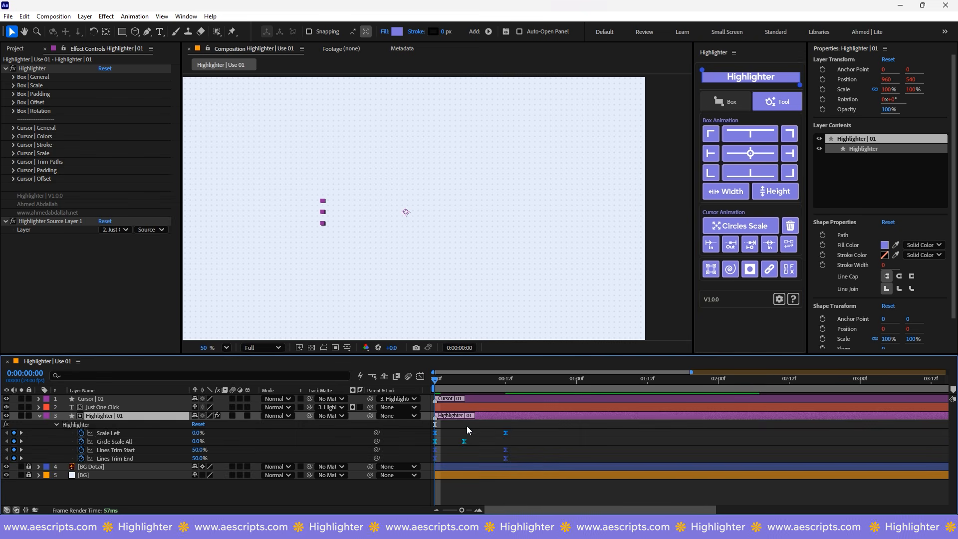
Step: Move the two Scale Left keyframes so the box animation starts at about frame 10, and preview the result
{"action": "mouse_move", "coordinate": [521, 430]}
{"action": "left_mouse_down"}
{"action": "mouse_move", "coordinate": [423, 436]}
{"action": "mouse_move", "coordinate": [499, 438]}
{"action": "left_mouse_up"}
{"action": "left_click", "coordinate": [533, 440]}
{"action": "key", "text": "space"}
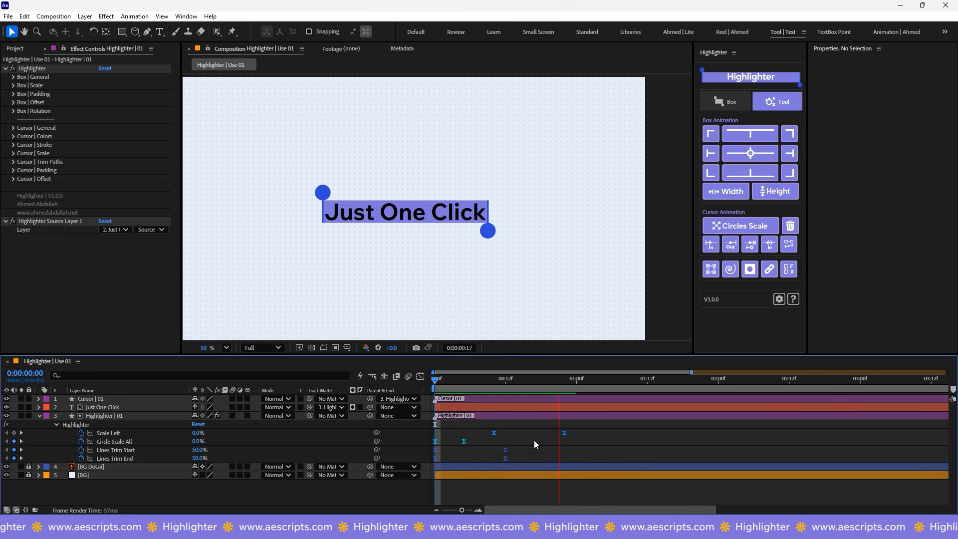
Step: Set the highlighter box's Padding All to 16 and preview the animation from the start
{"action": "left_click", "coordinate": [13, 93]}
{"action": "left_click", "coordinate": [101, 102]}
{"action": "left_click", "coordinate": [472, 420]}
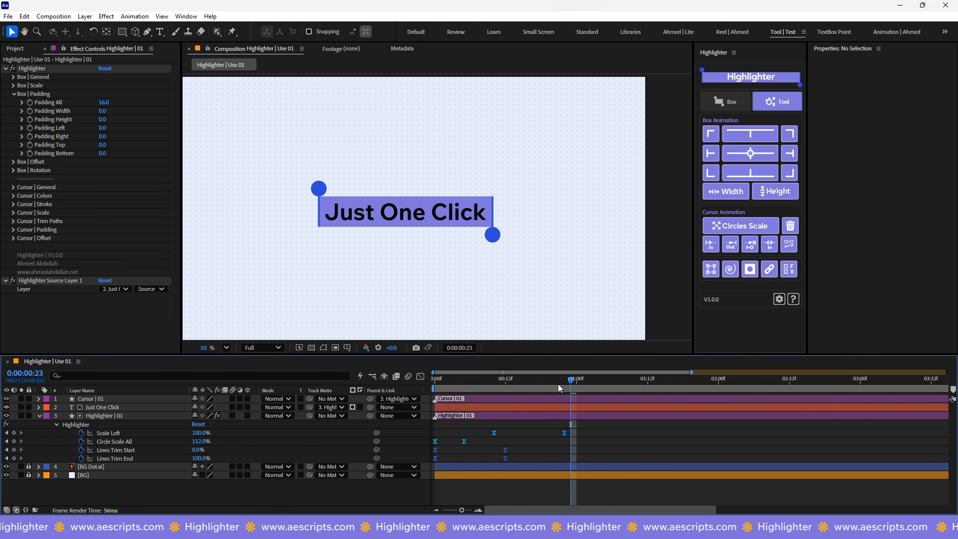
{"action": "key", "text": "Home"}
{"action": "key", "text": "space"}
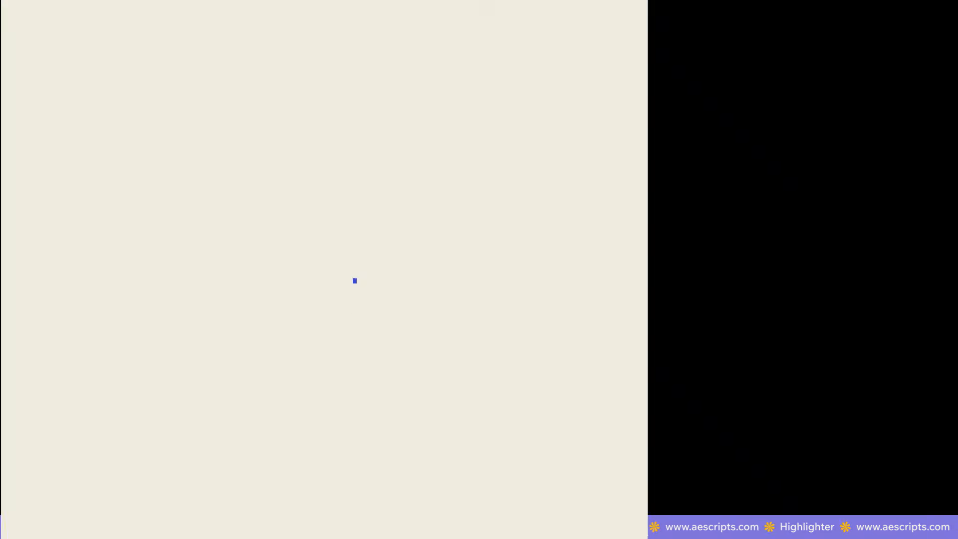